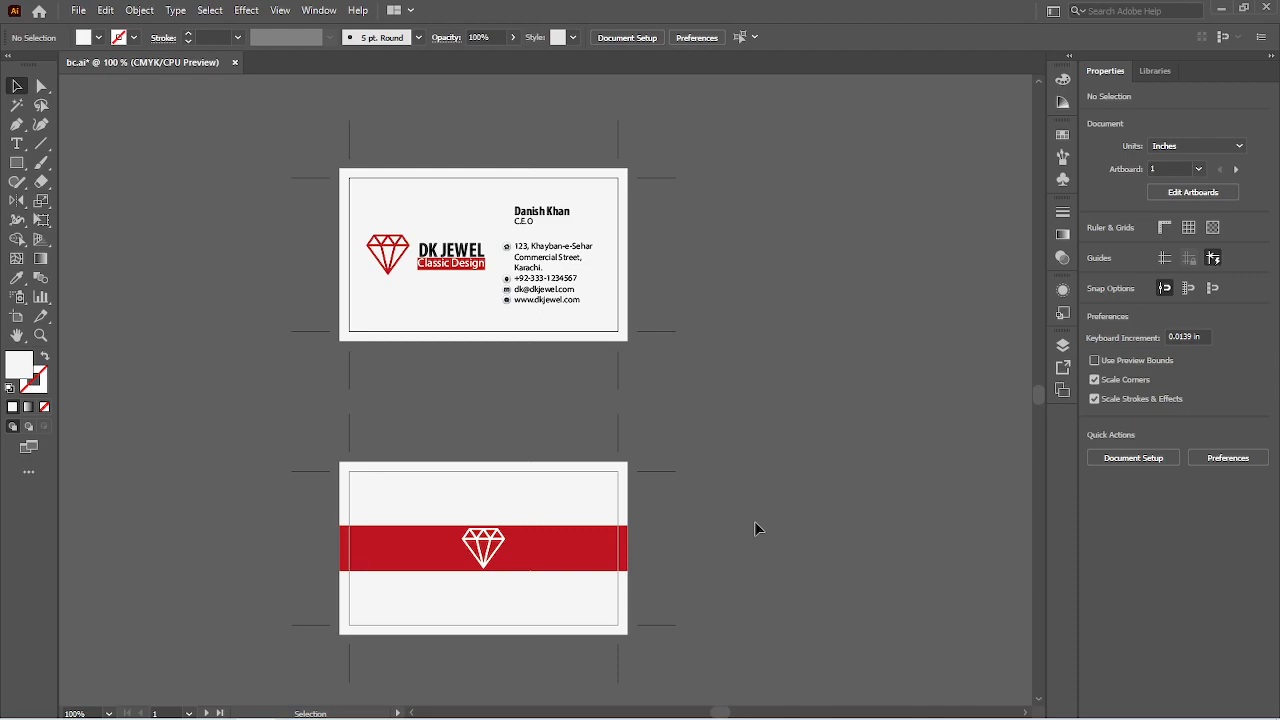
# Step: Ungroup the red diamond and DK JEWEL logo on the front of the business card
pyautogui.scroll(2, 400, 320)
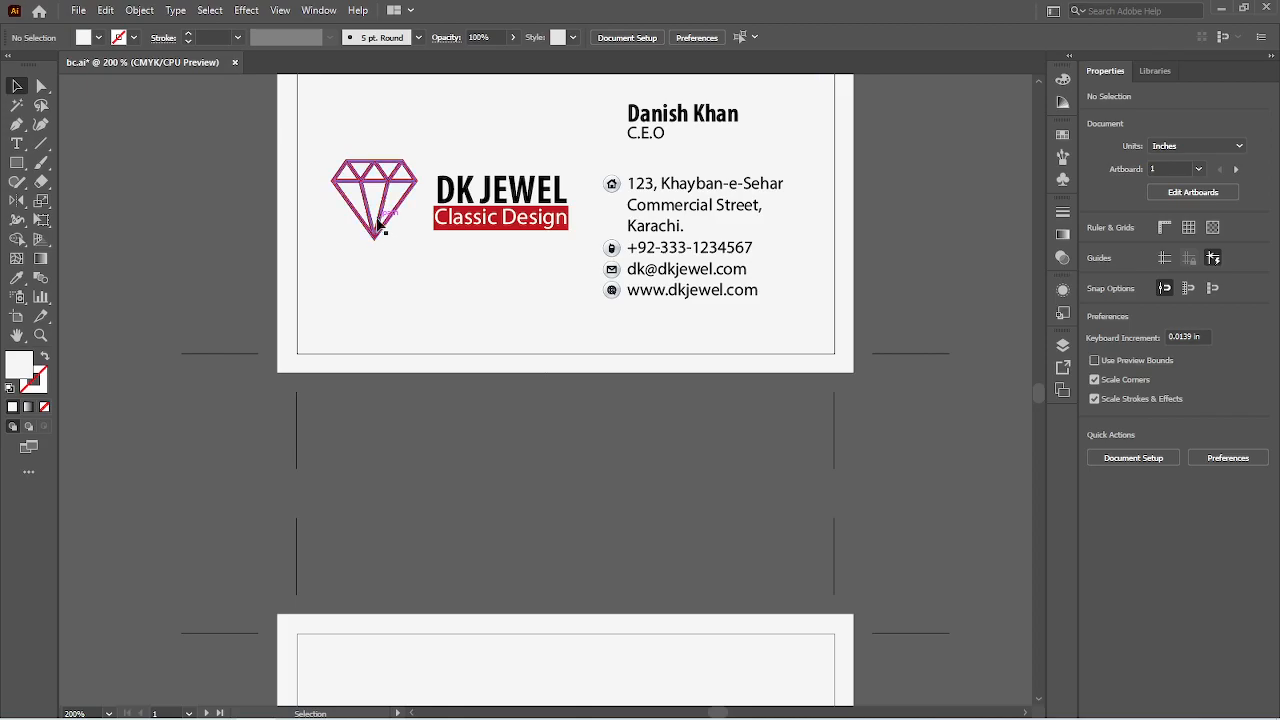
pyautogui.click(508, 193)
pyautogui.rightClick(508, 191)
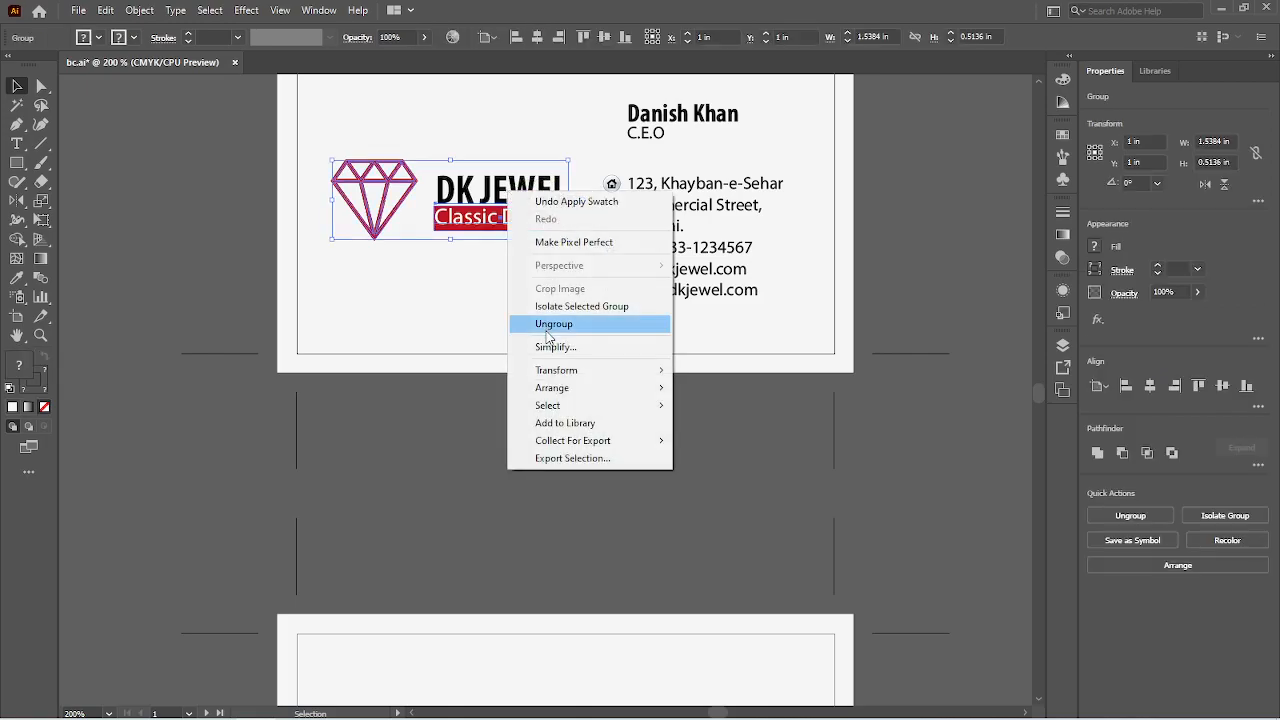
pyautogui.click(553, 323)
pyautogui.click(563, 408)
# Step: Group the DK JEWEL name block and the red diamond together as one logo
pyautogui.click(497, 227)
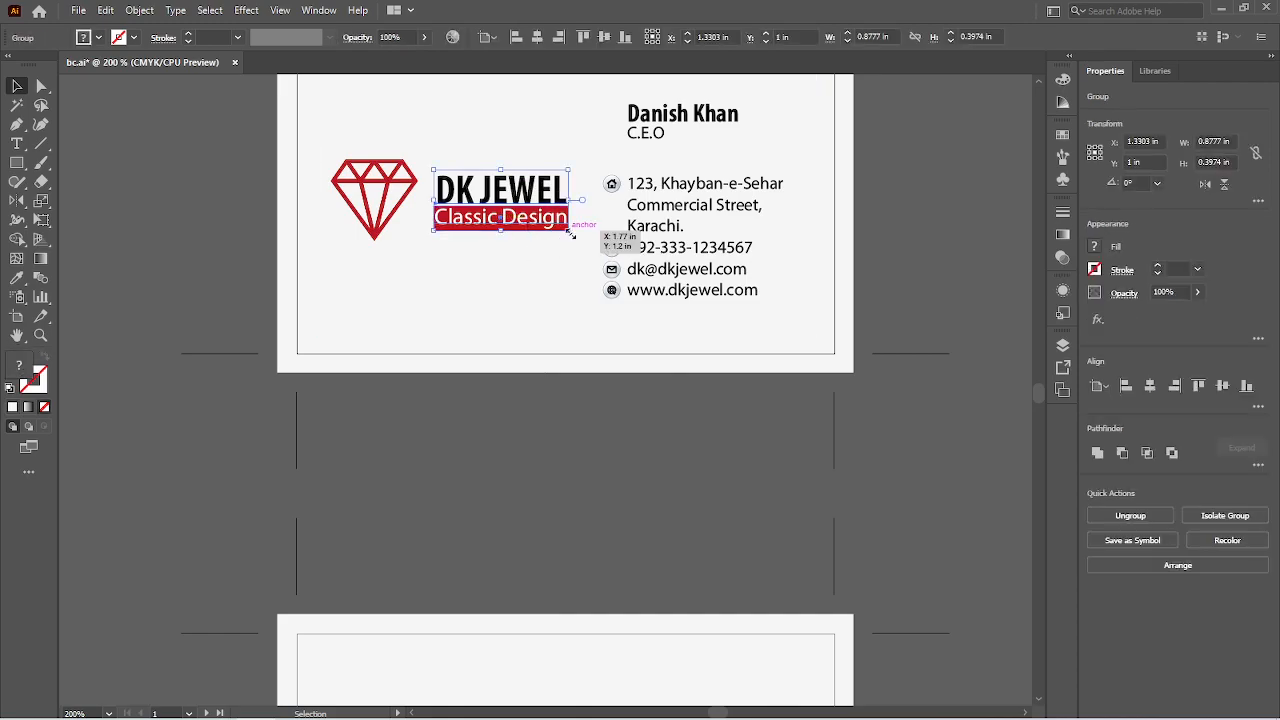
pyautogui.keyDown('shift'); pyautogui.click(398, 216); pyautogui.keyUp('shift')
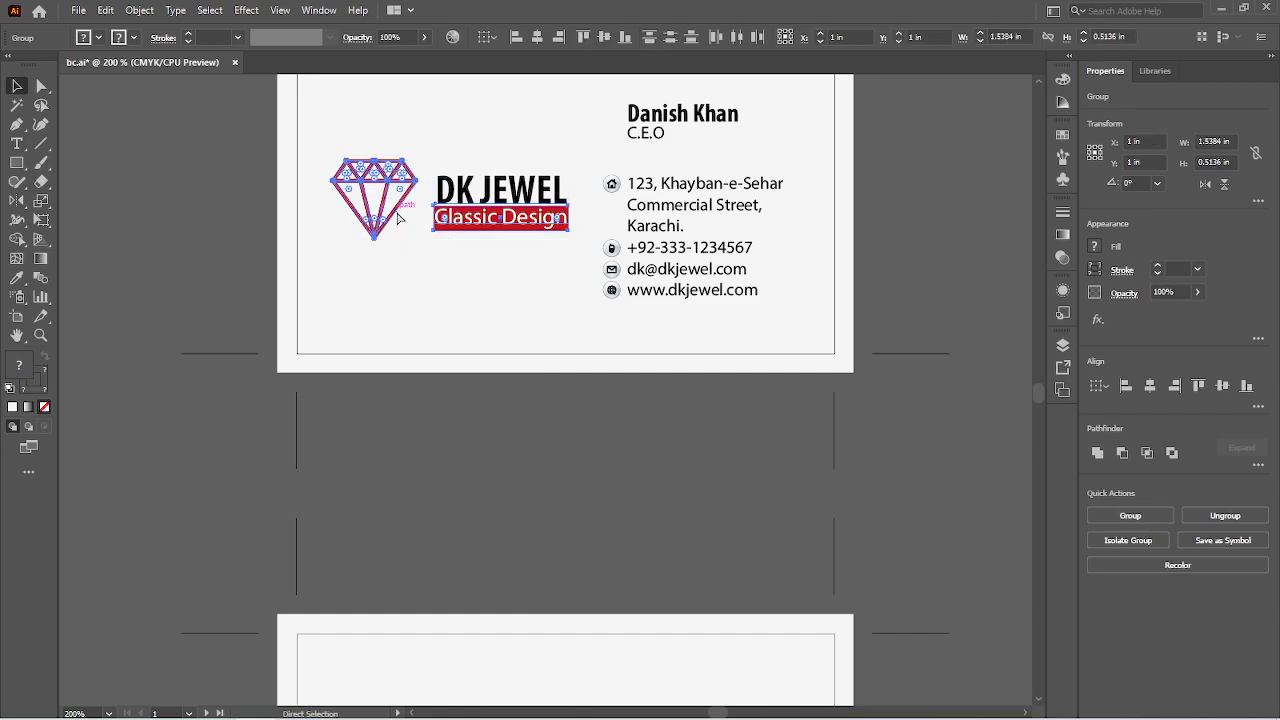
pyautogui.hotkey('ctrl', 'g')
pyautogui.click(480, 430)
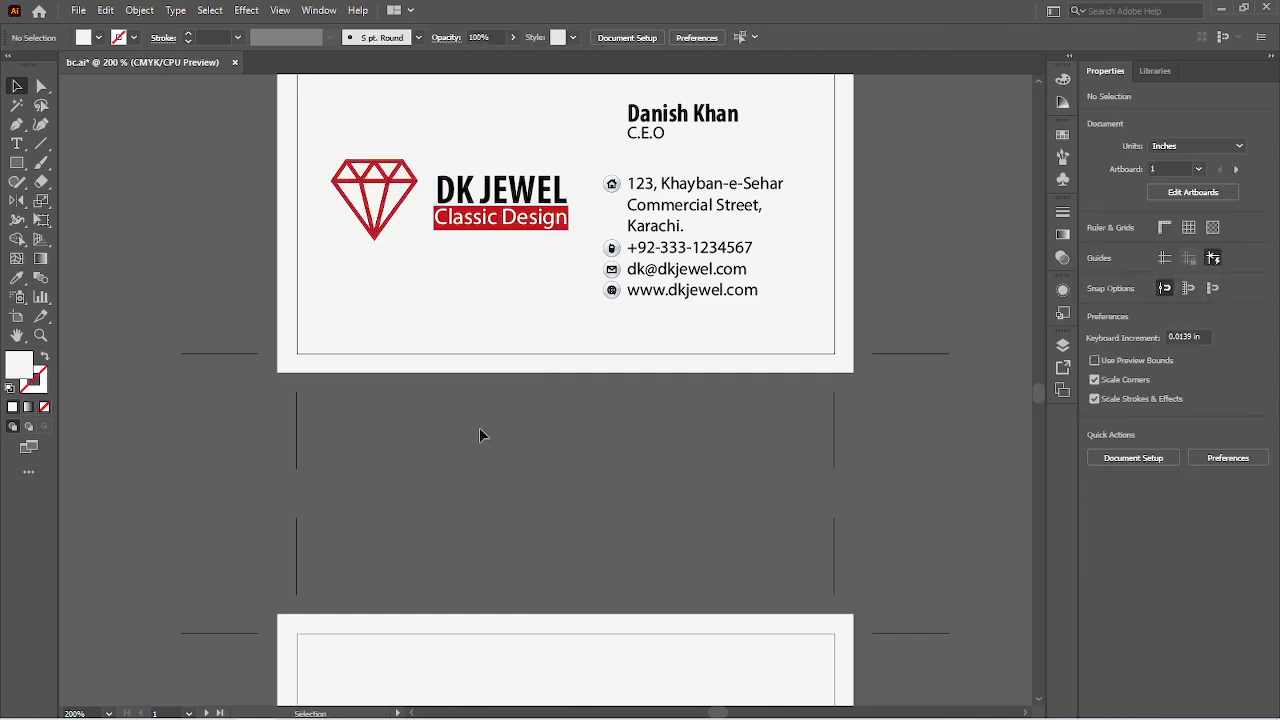
# Step: Examine the logo group and inner rectangle on the card's front, and the white diamond on the red band of its back
pyautogui.click(490, 230)
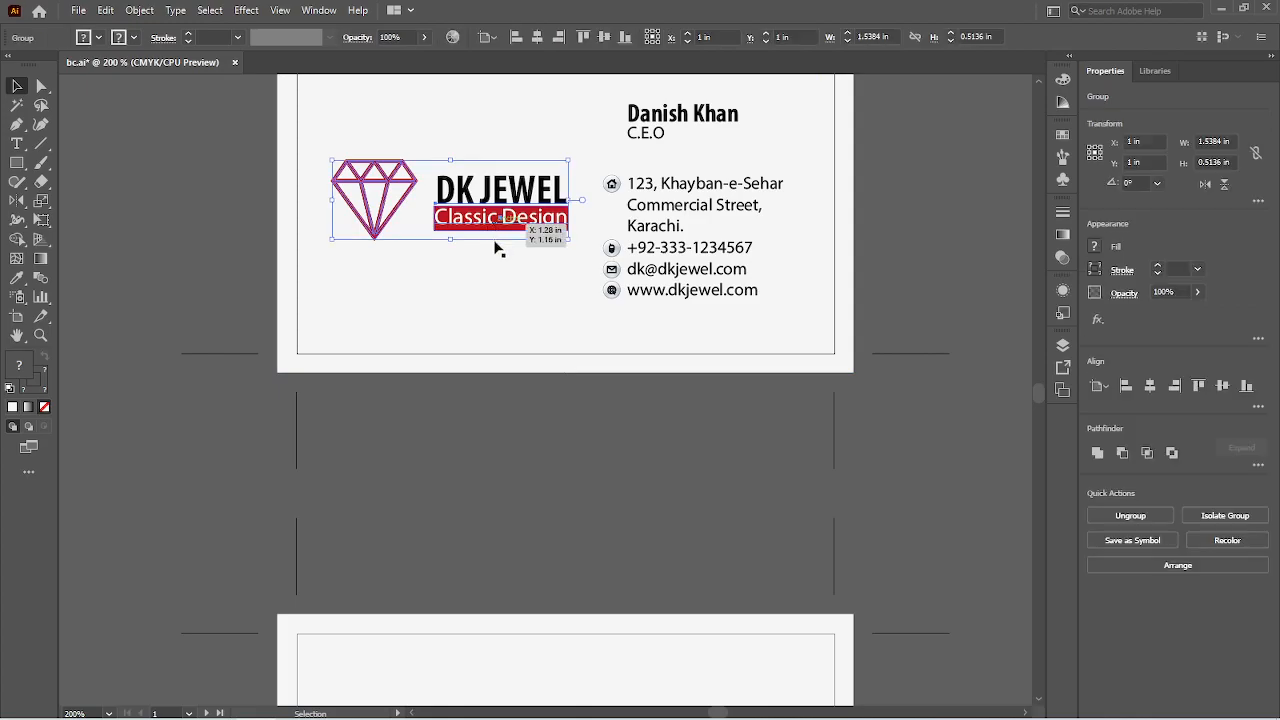
pyautogui.click(434, 335)
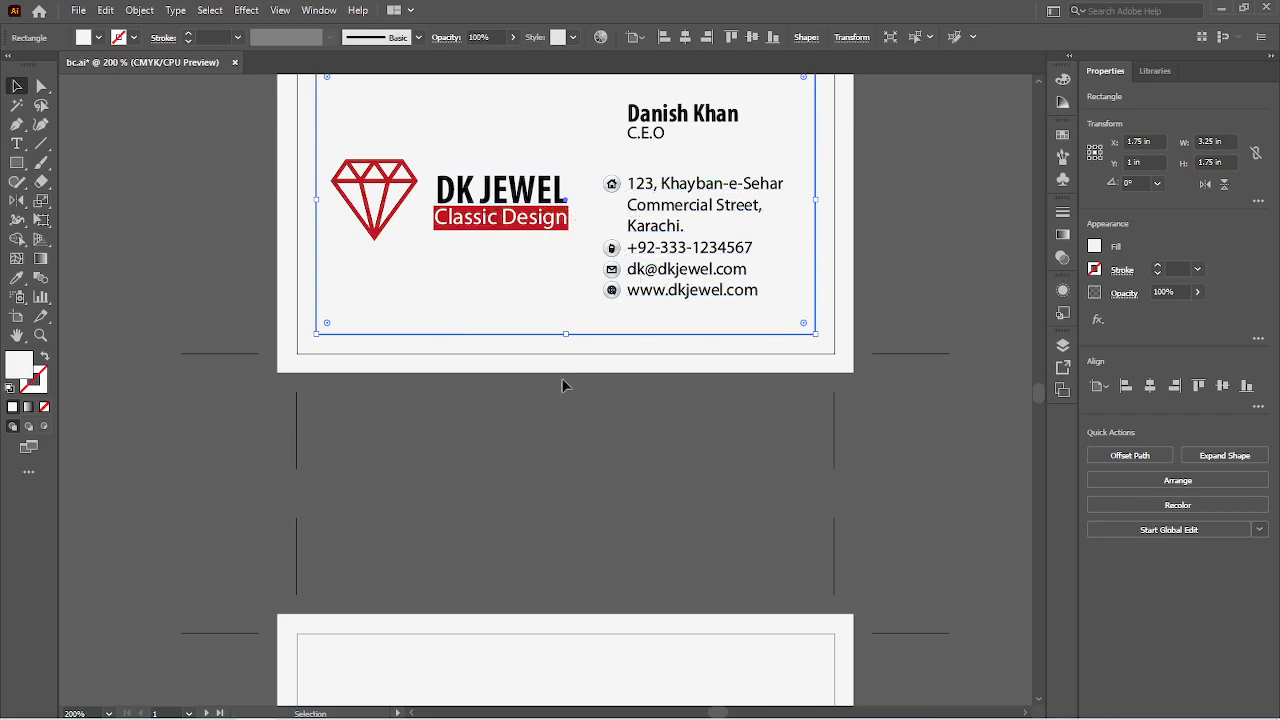
pyautogui.click(586, 442)
pyautogui.scroll(-1, 586, 442)
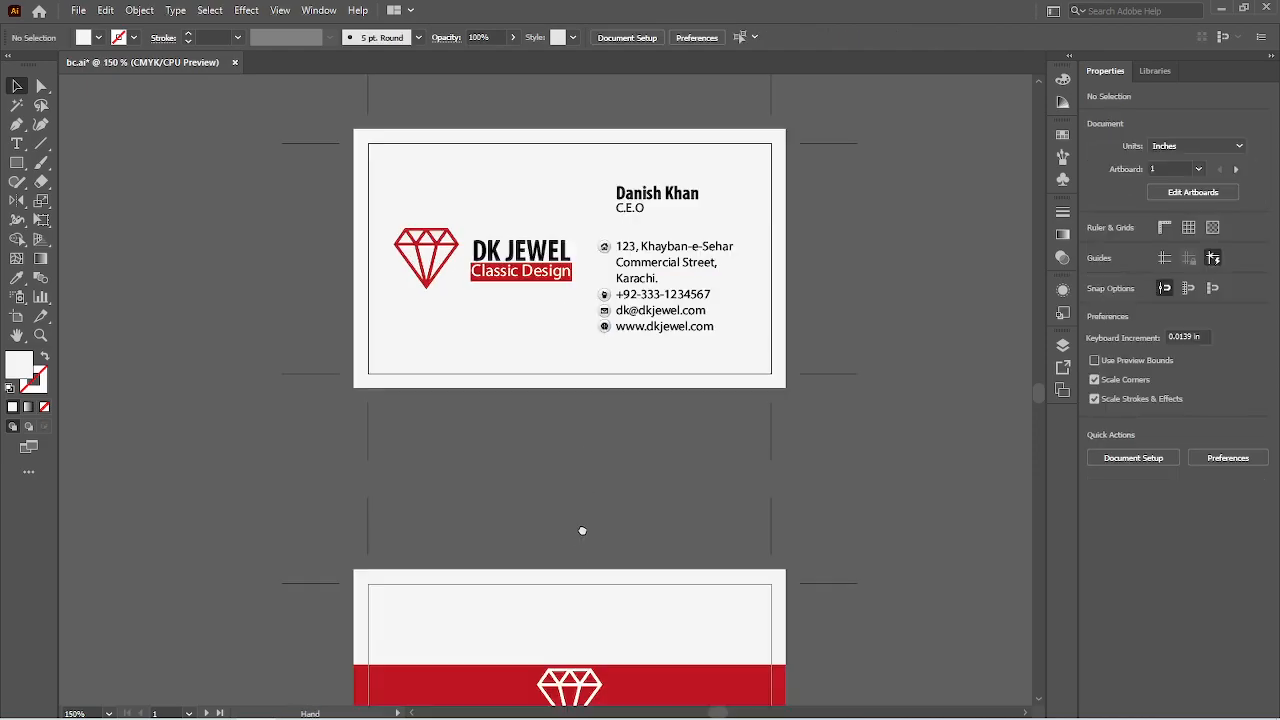
pyautogui.moveTo(583, 540); pyautogui.dragTo(591, 343)
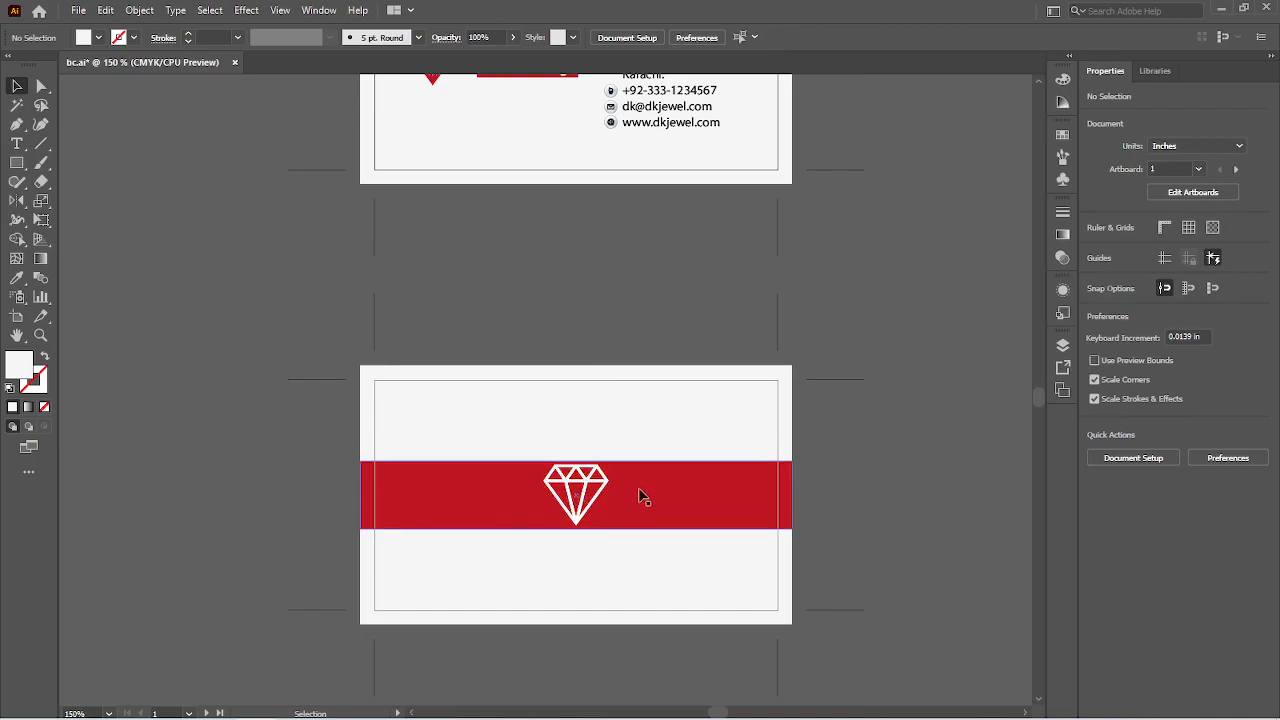
pyautogui.click(583, 505)
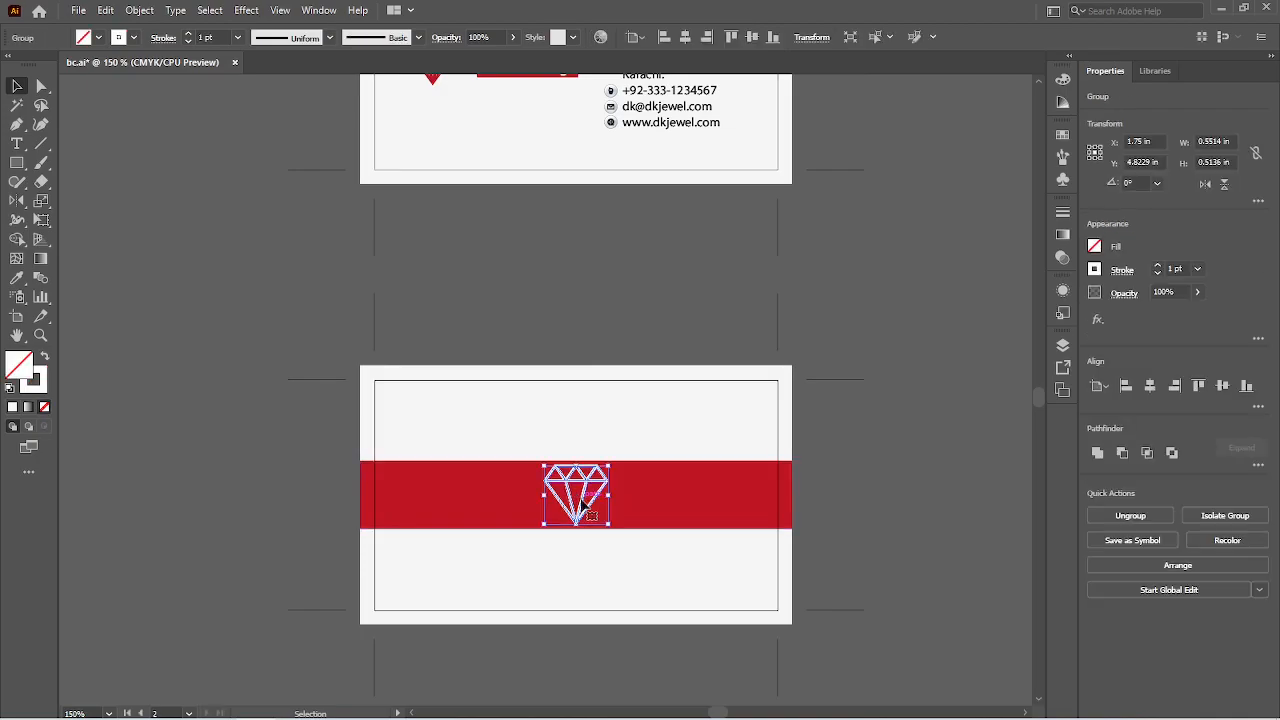
pyautogui.click(860, 283)
pyautogui.scroll(-1, 627, 262)
pyautogui.moveTo(633, 208); pyautogui.dragTo(540, 377)
pyautogui.scroll(1, 547, 361)
pyautogui.scroll(1, 540, 377)
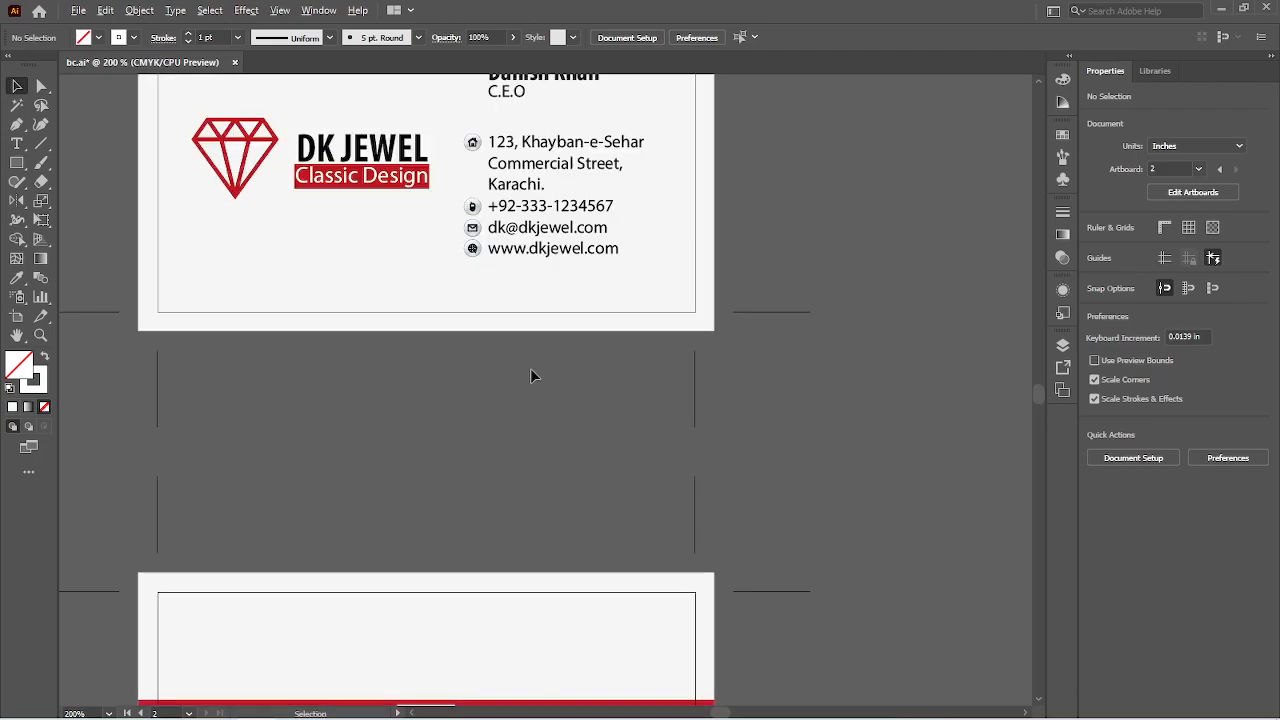
pyautogui.moveTo(537, 256); pyautogui.dragTo(548, 342)
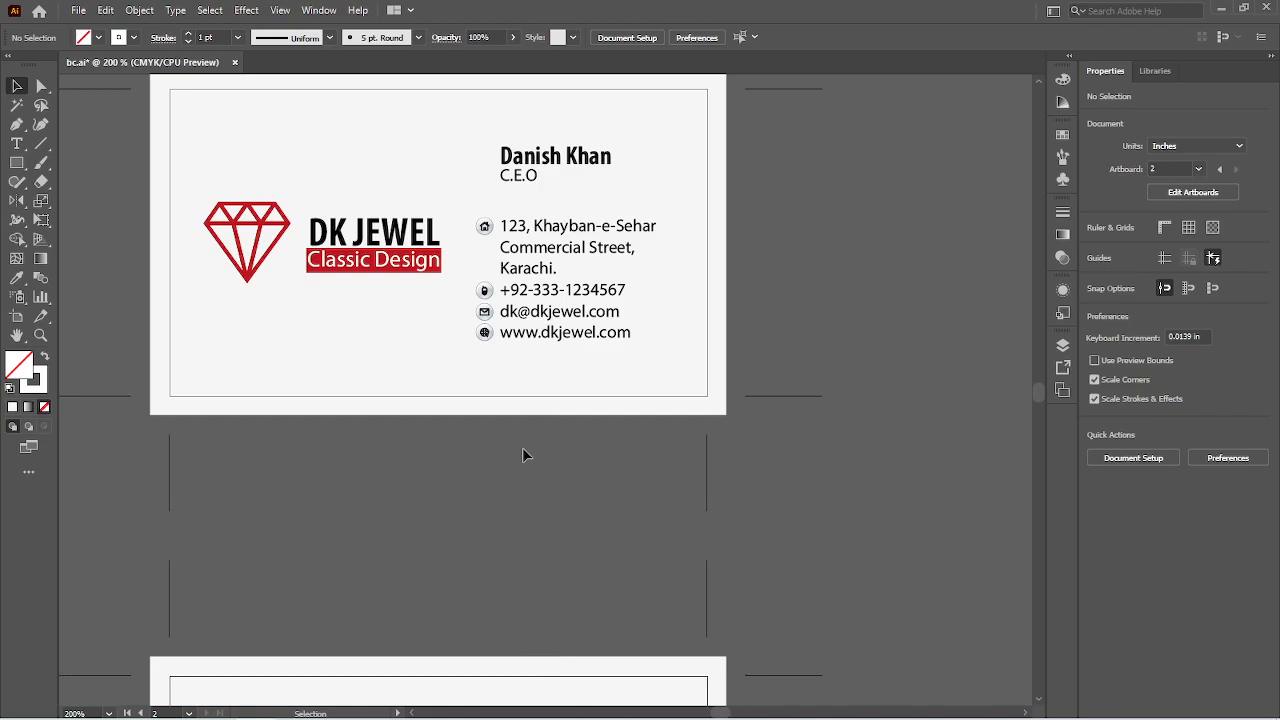
# Step: Open the home icon symbol beside the address for editing of its symbol definition
pyautogui.scroll(2, 571, 287)
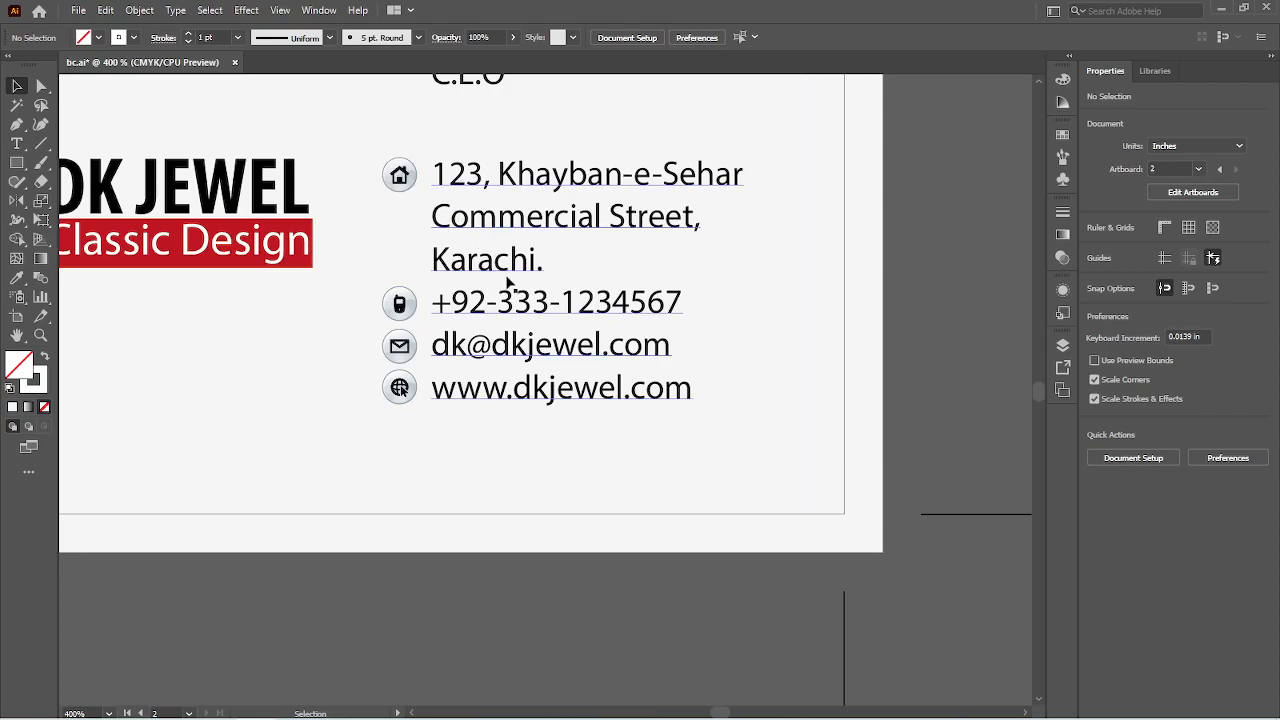
pyautogui.doubleClick(404, 183)
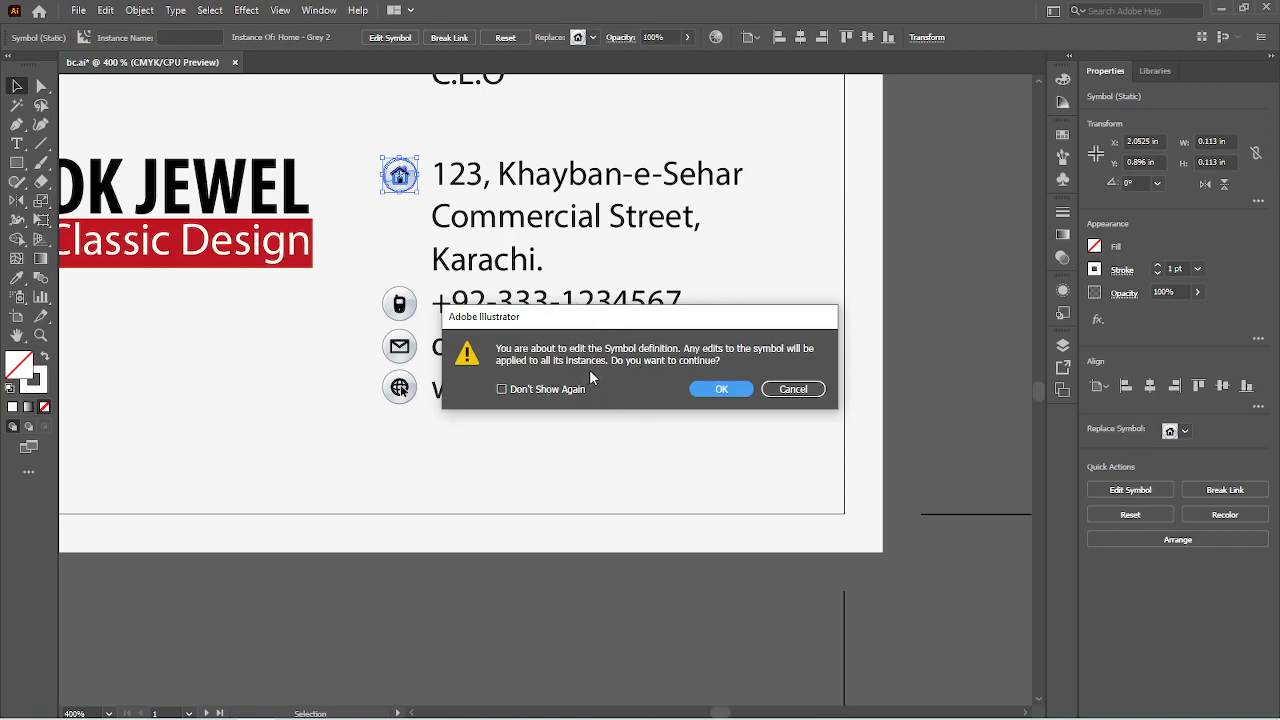
pyautogui.click(712, 391)
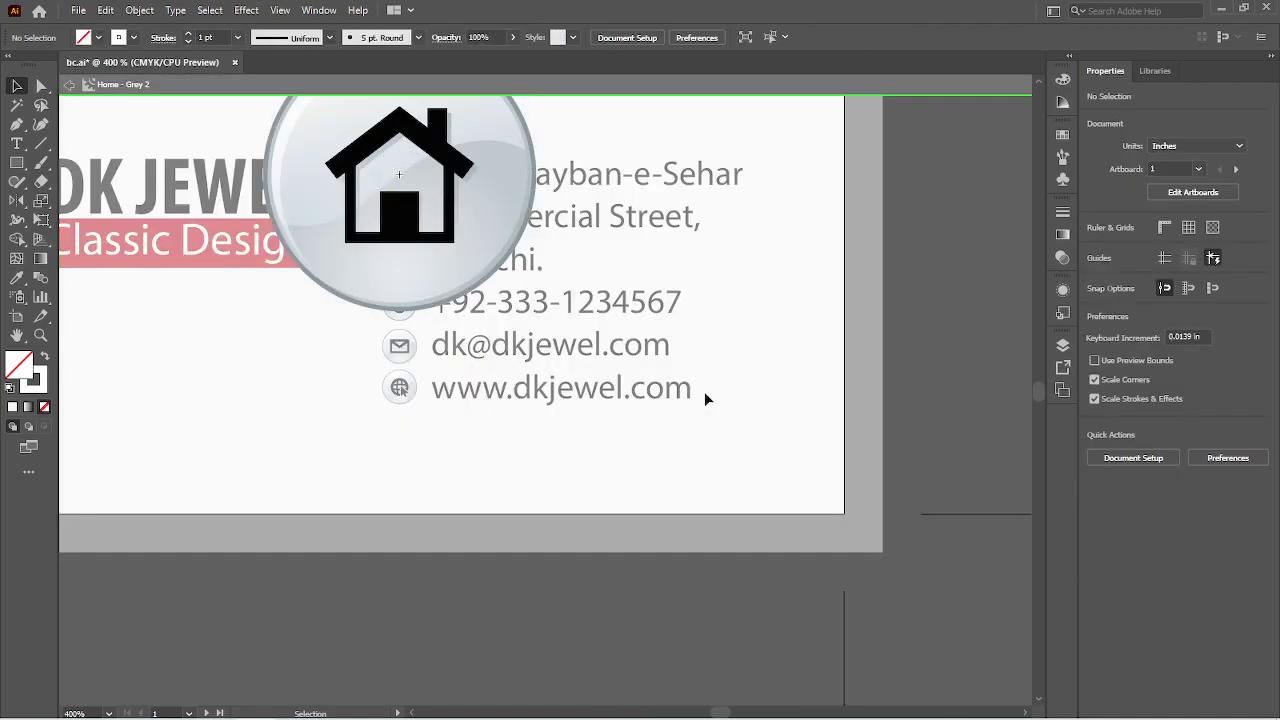
pyautogui.moveTo(580, 206); pyautogui.dragTo(678, 378)
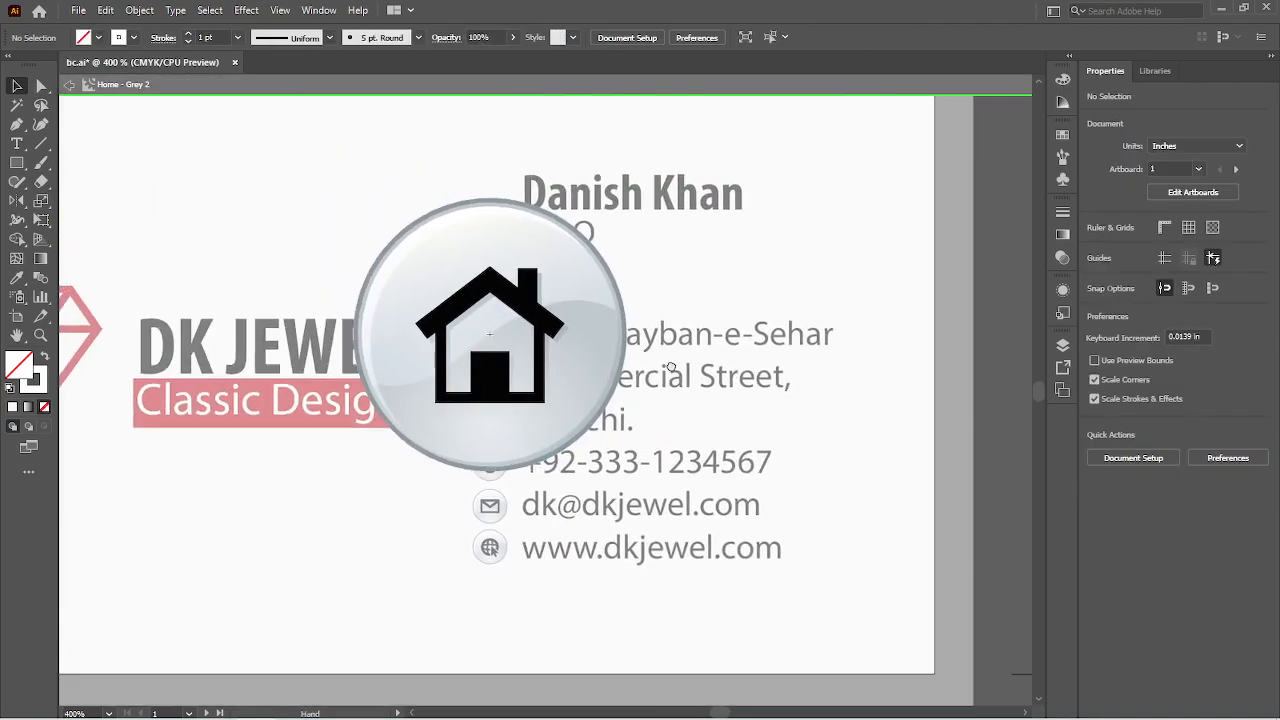
# Step: Draw a black circle about 0.29 in across with the Ellipse tool, centred on the house shape
pyautogui.click(548, 378)
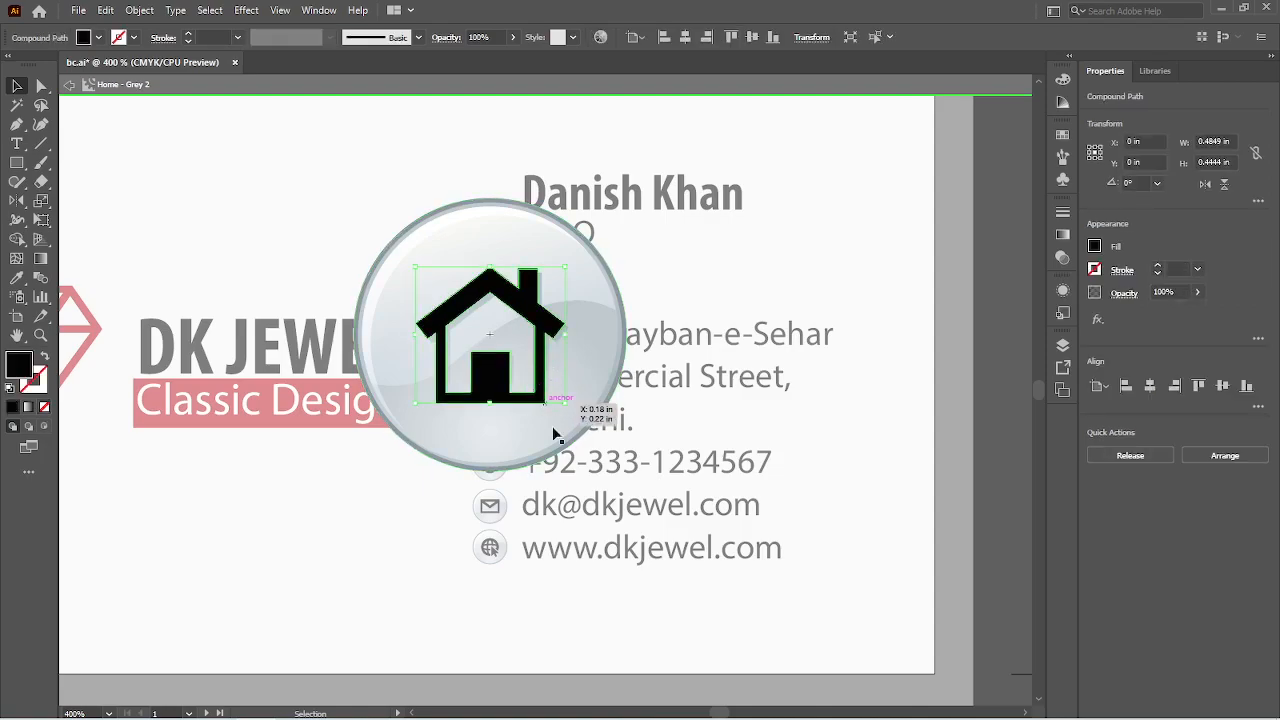
pyautogui.click(16, 166)
pyautogui.moveTo(16, 166); pyautogui.dragTo(80, 197)
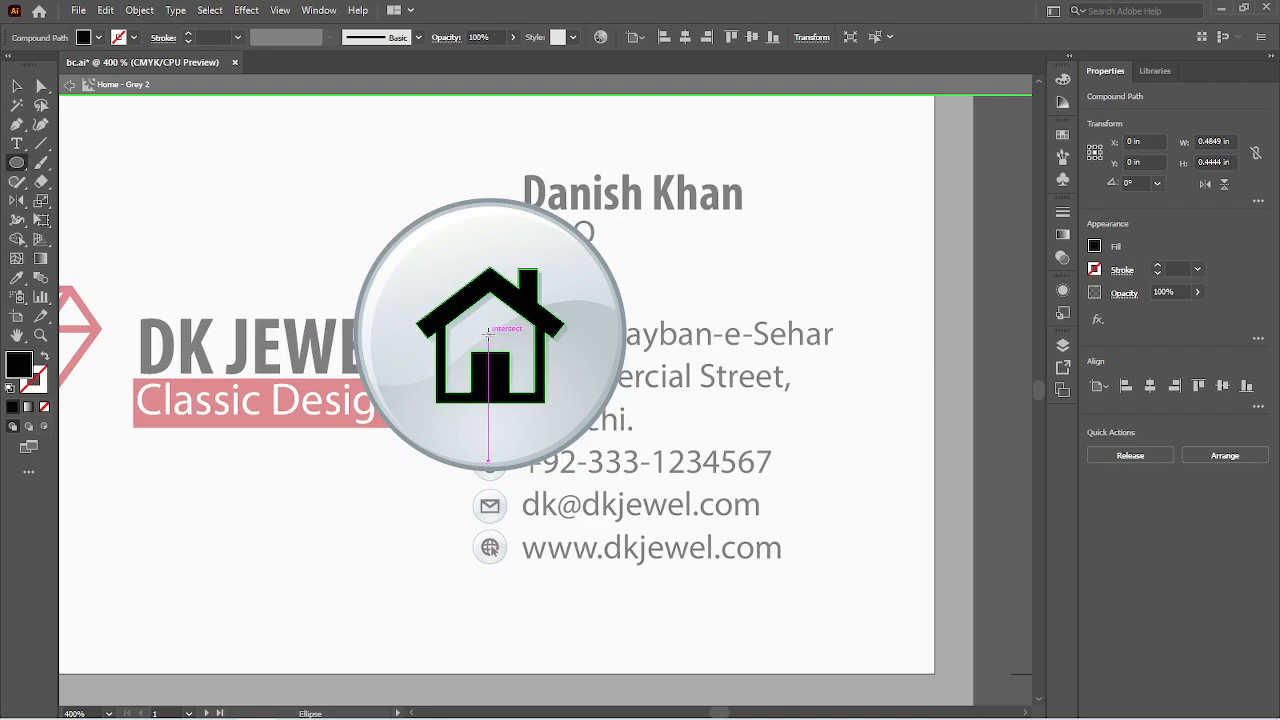
pyautogui.moveTo(490, 336); pyautogui.dragTo(537, 374)
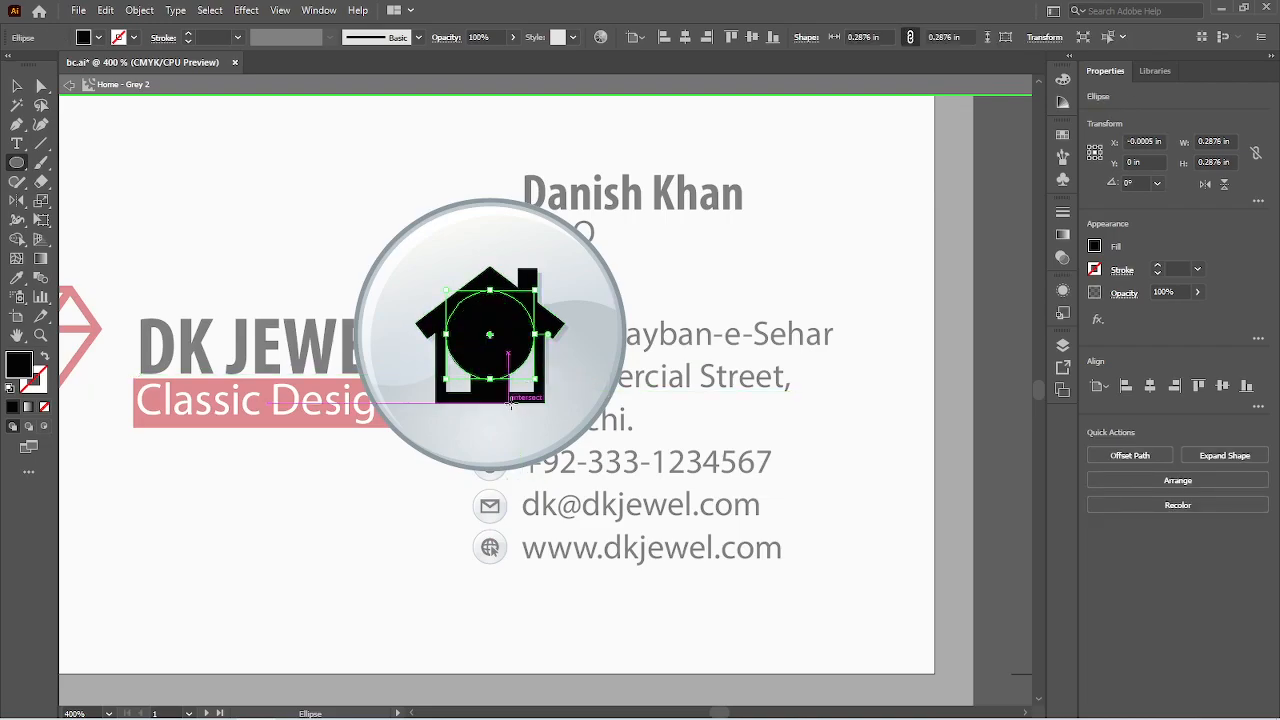
# Step: Move the circle's bottom anchor point down to Y 0.2828 in, stretching the circle into a teardrop
pyautogui.press('a')
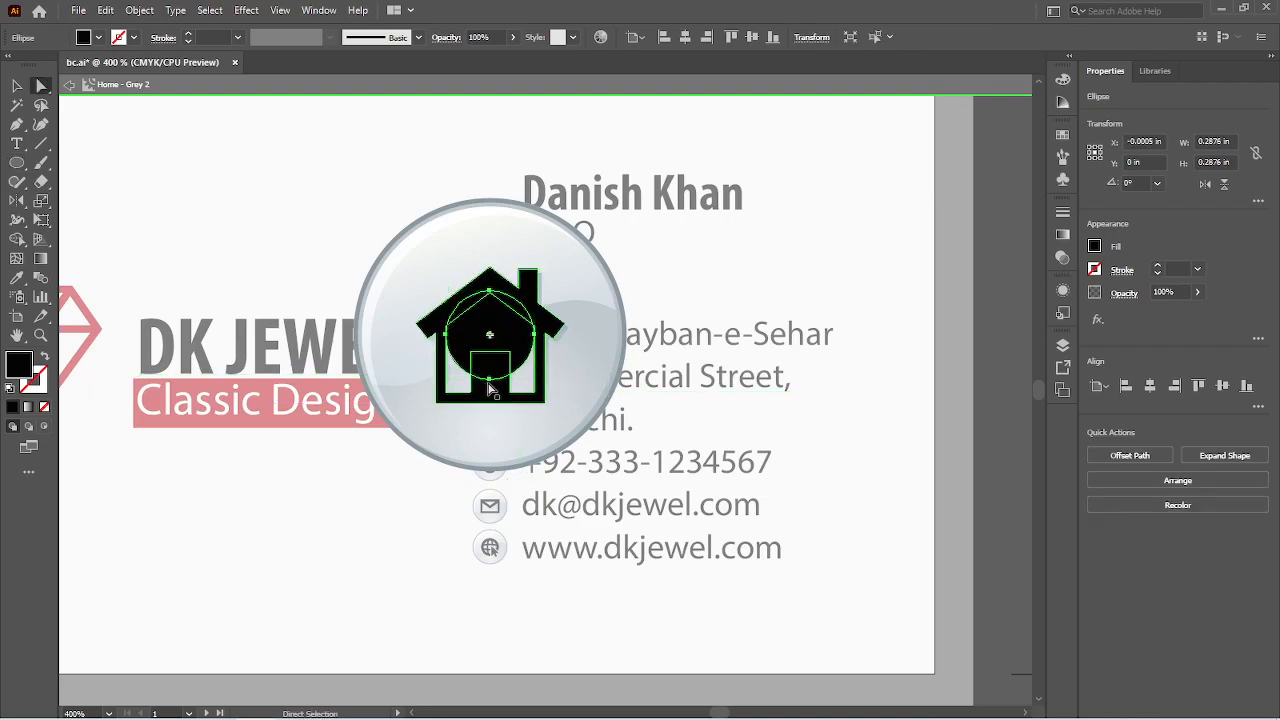
pyautogui.click(490, 384)
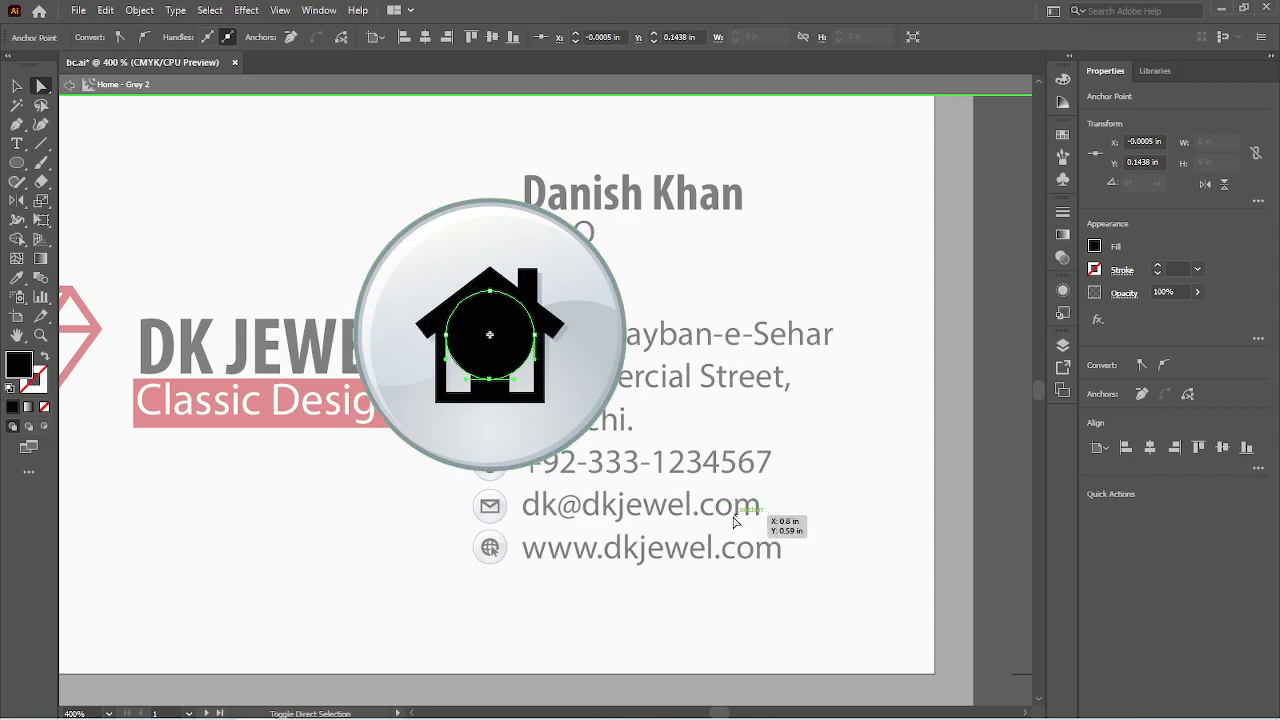
pyautogui.hotkey('shift', 'Down')
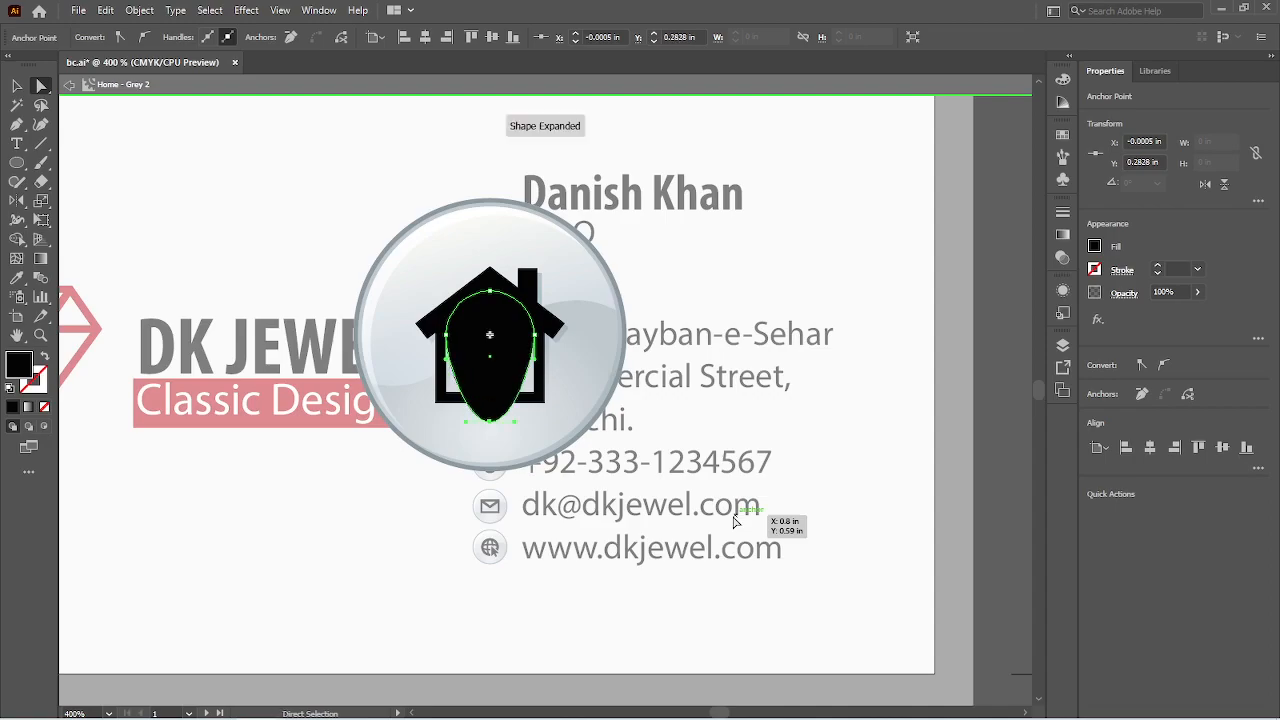
# Step: Enlarge the teardrop proportionally to about 0.33 by 0.49 in and shift it up to Y 0 in
pyautogui.press('v')
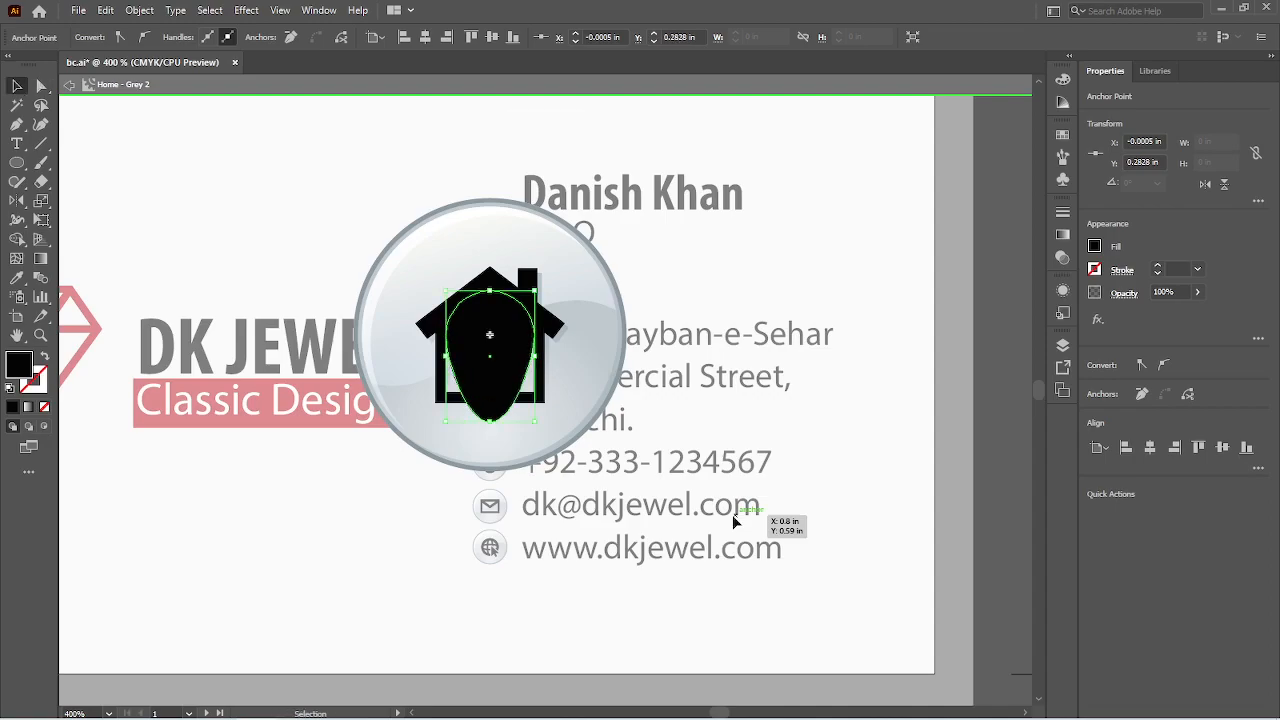
pyautogui.press('Up')
pyautogui.click(442, 525)
pyautogui.click(476, 379)
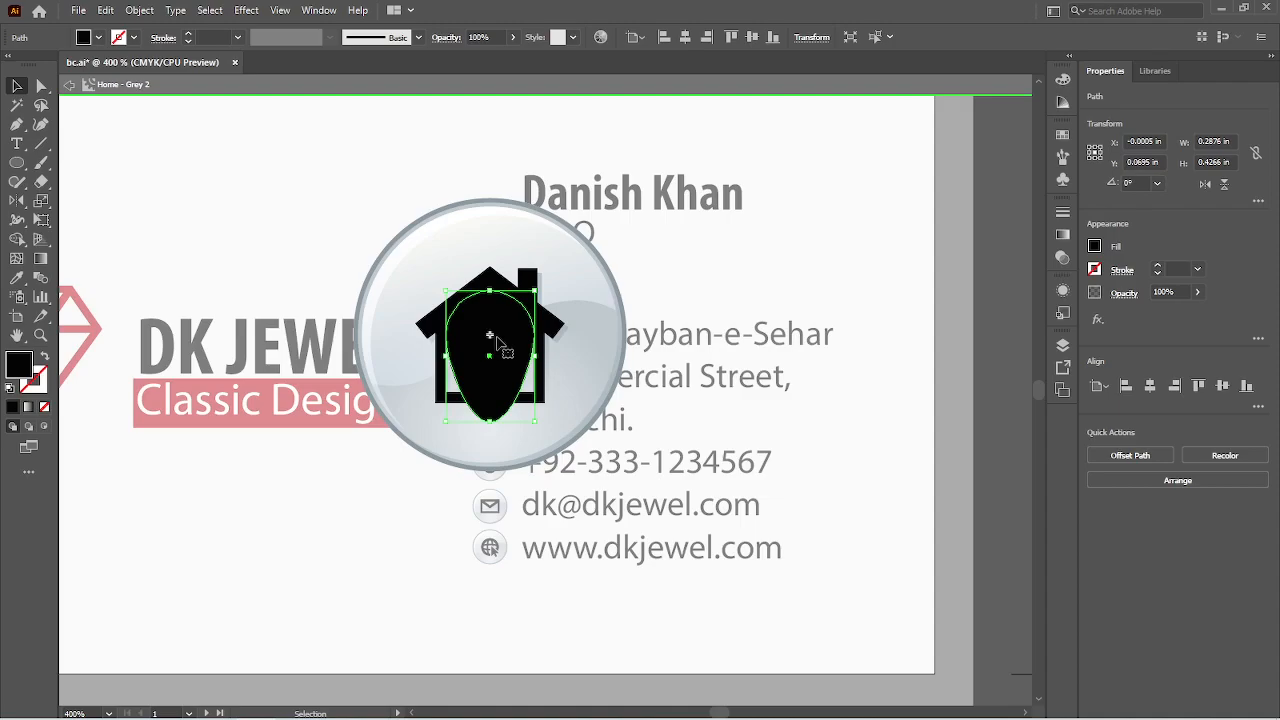
pyautogui.press('Up')
pyautogui.press('Up')
pyautogui.press('Up')
pyautogui.press('Up')
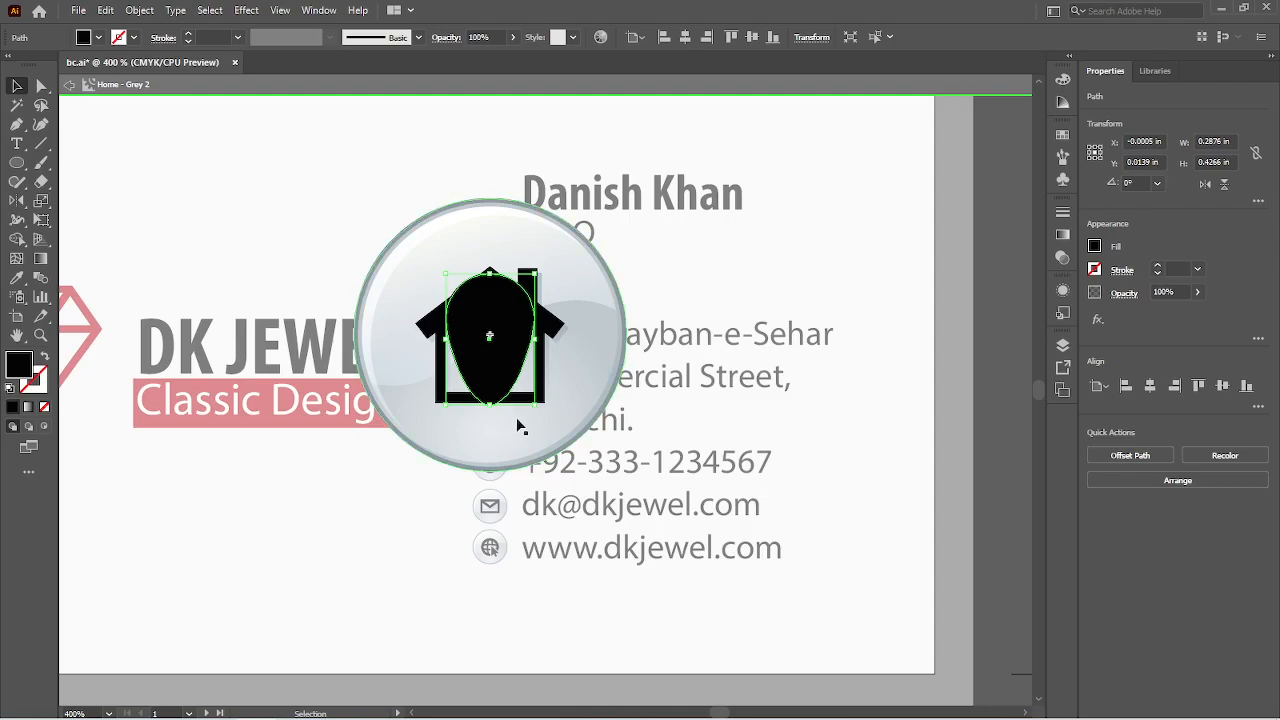
pyautogui.moveTo(536, 405); pyautogui.dragTo(547, 416)
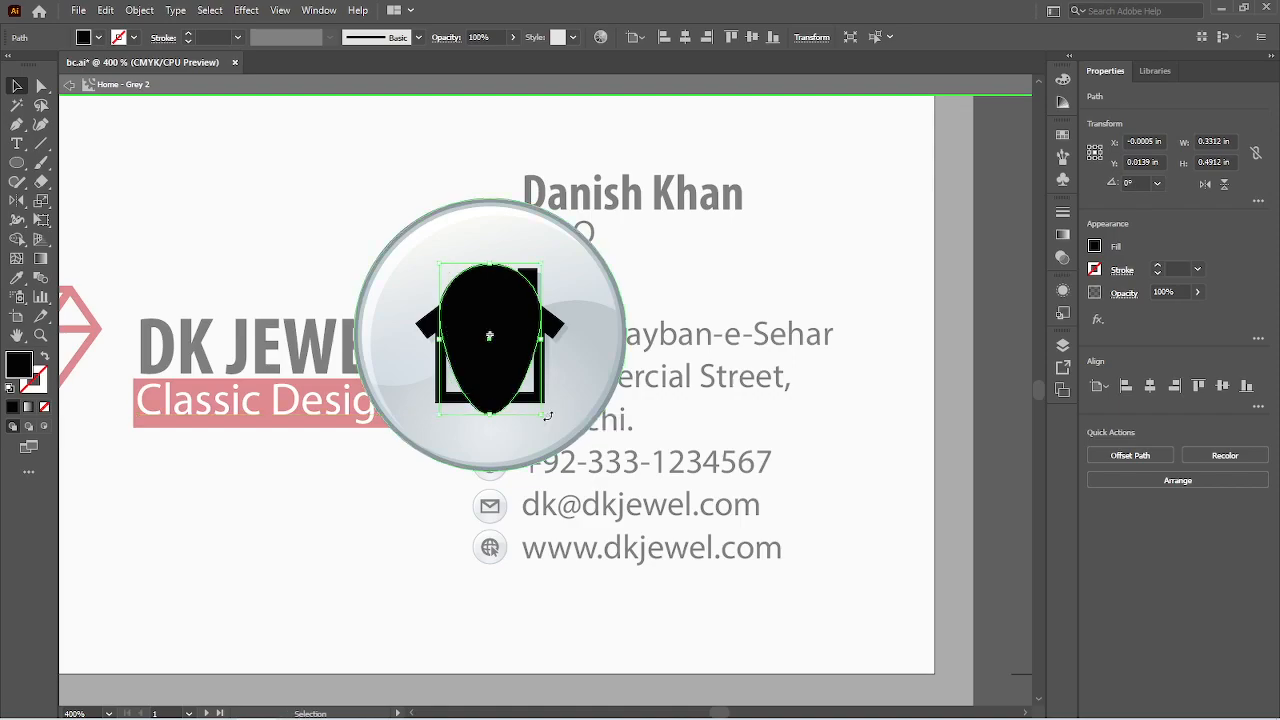
pyautogui.press('Up')
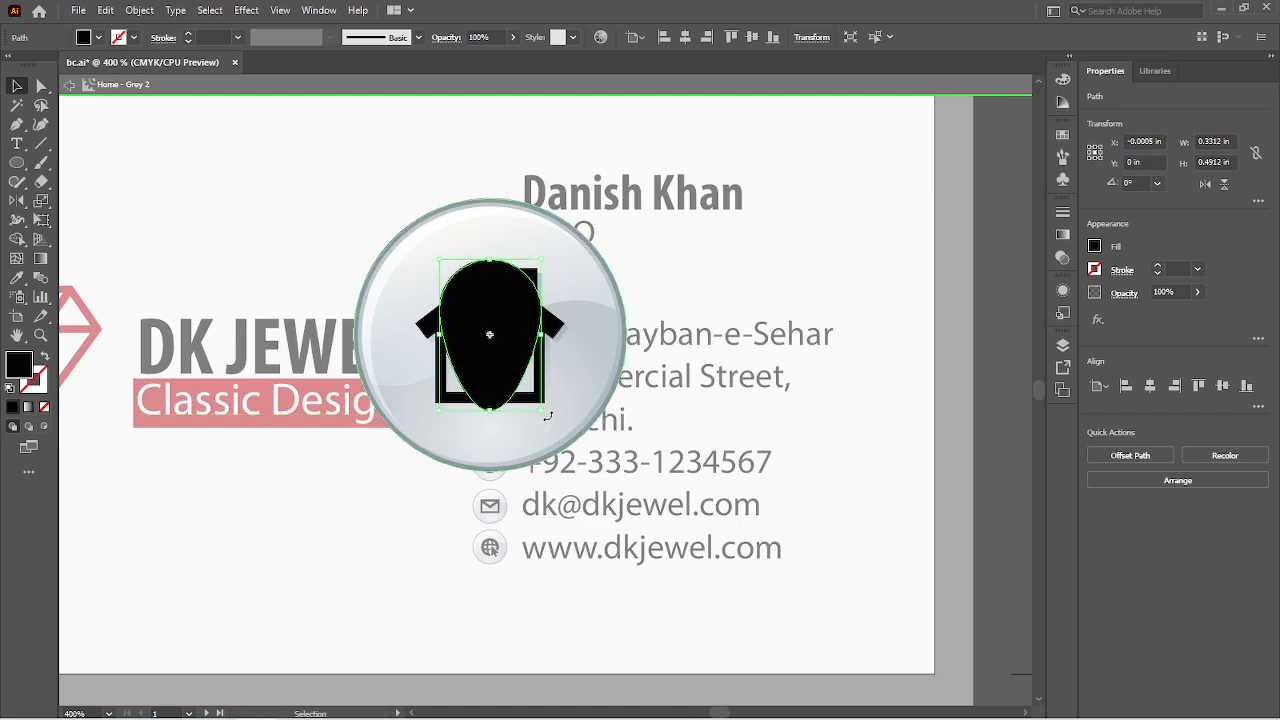
# Step: Convert the teardrop's bottom anchor point to a corner to give it a sharp pin tip
pyautogui.press('a')
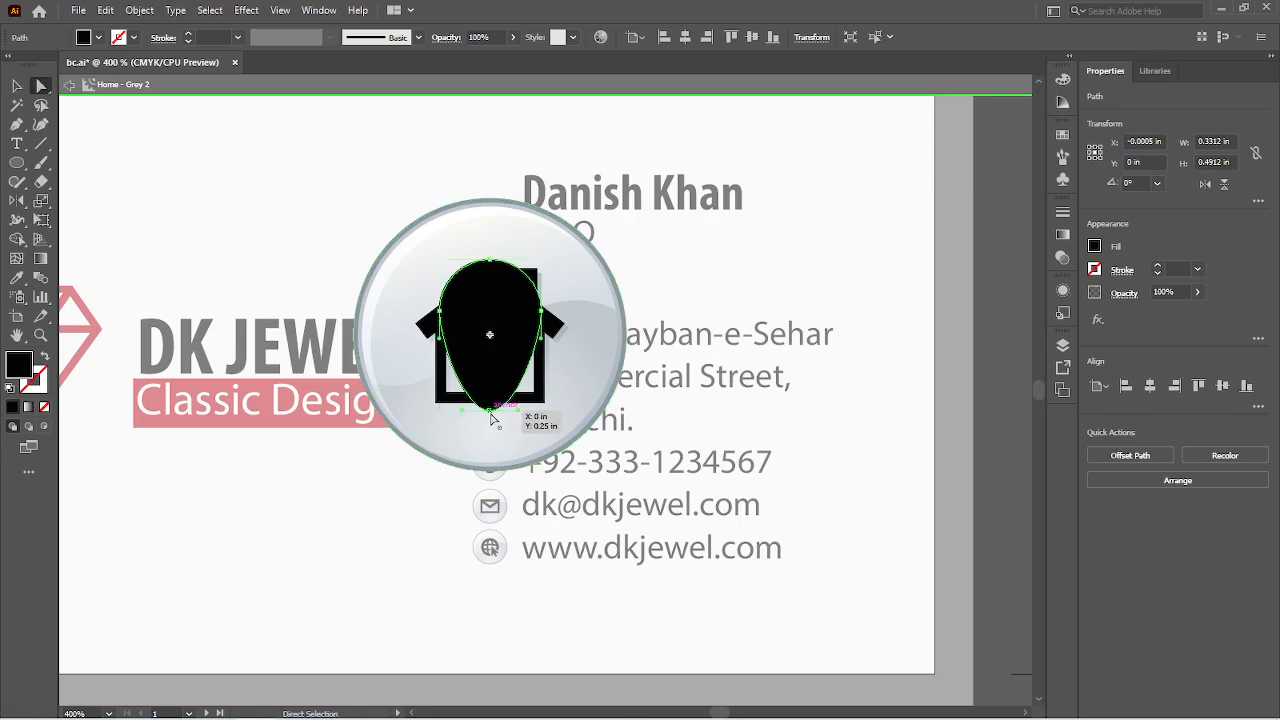
pyautogui.click(491, 417)
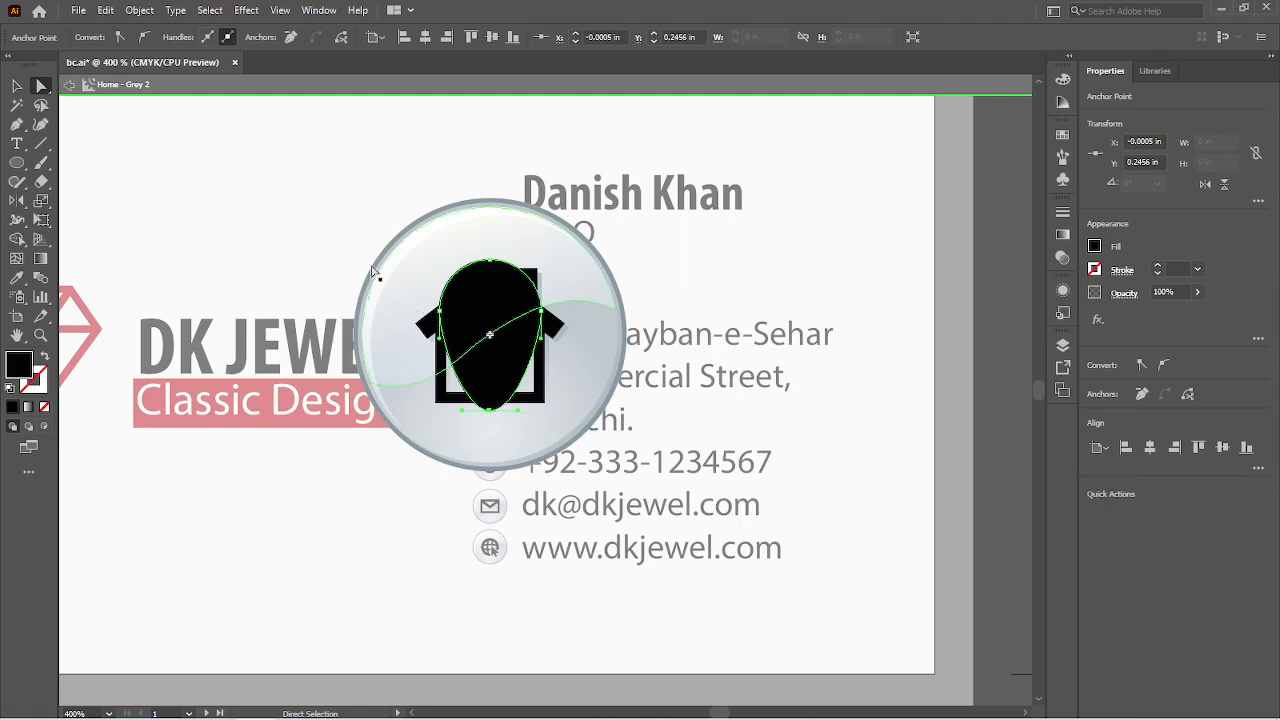
pyautogui.click(120, 37)
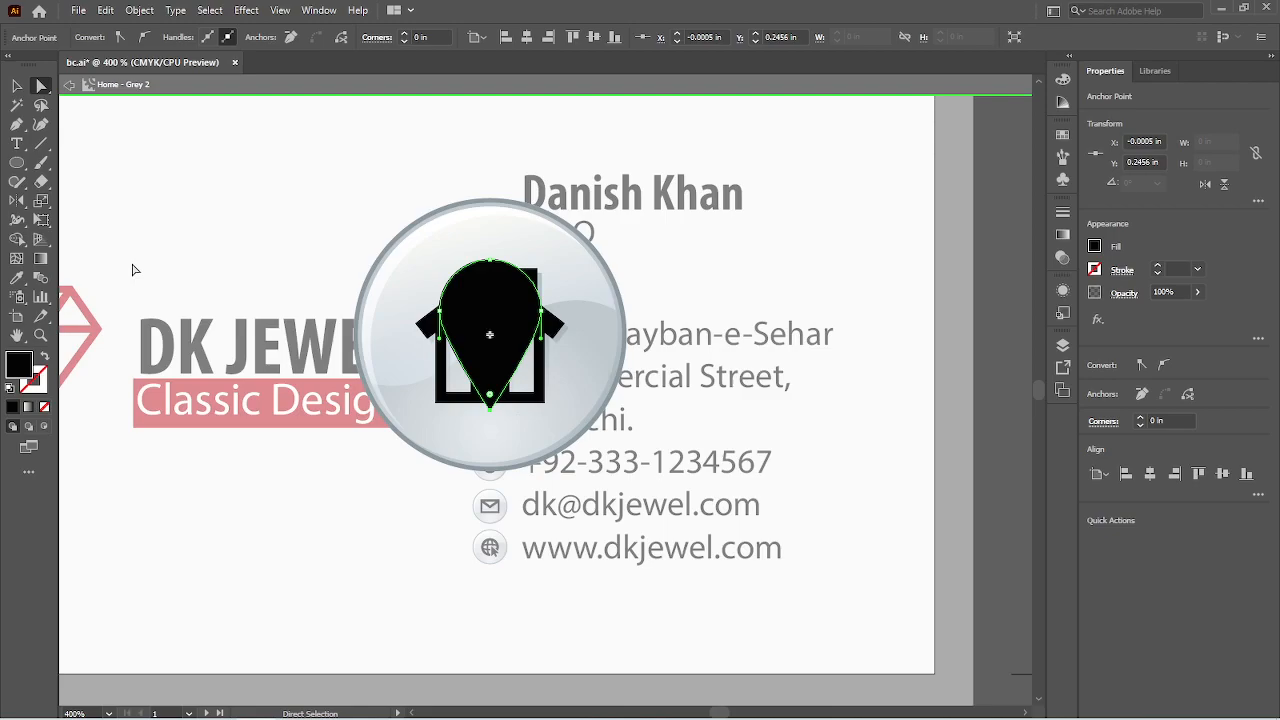
# Step: Widen the pin shape symmetrically about its centre to about 0.36 in, keeping its height
pyautogui.press('v')
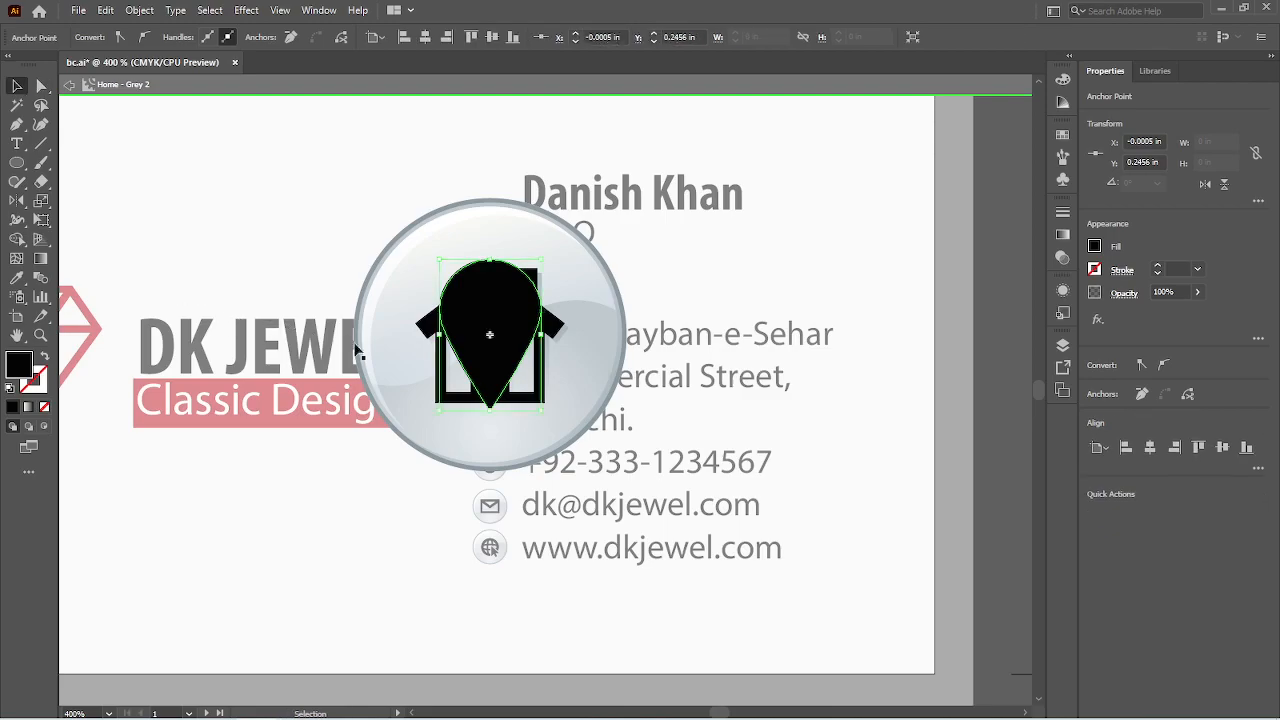
pyautogui.moveTo(541, 334); pyautogui.dragTo(551, 336)
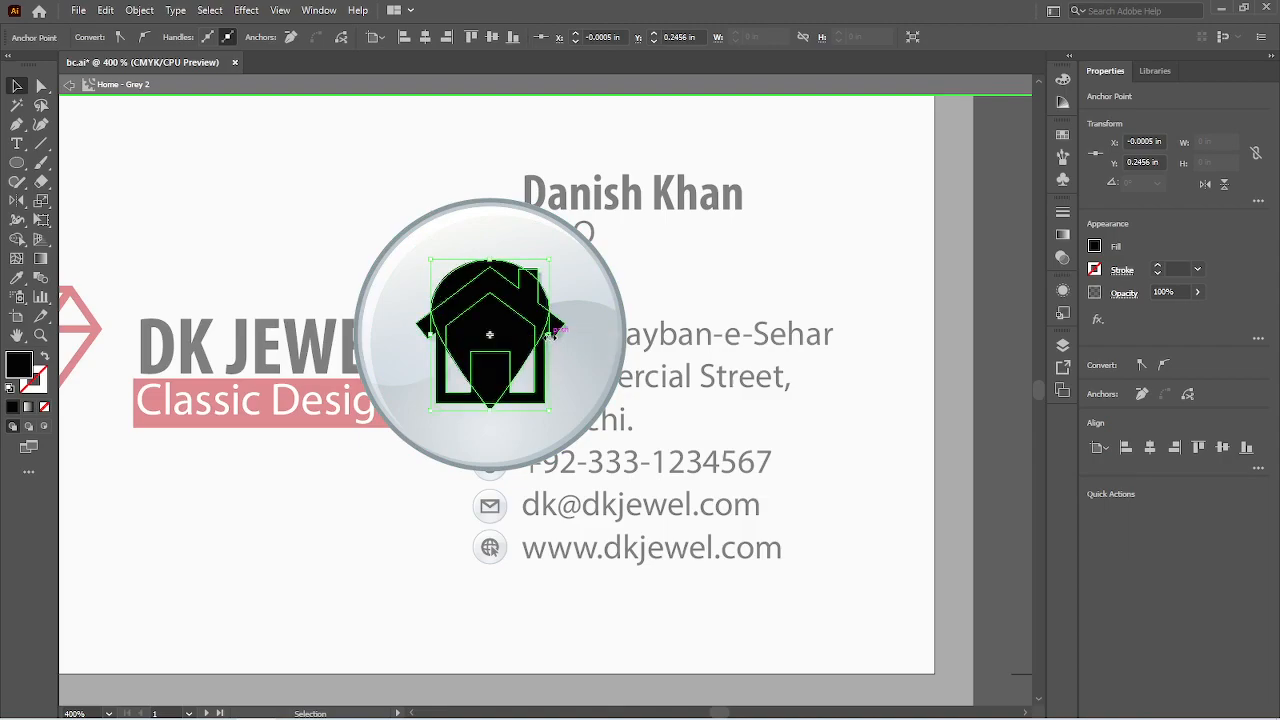
pyautogui.hotkey('ctrl', 'z')
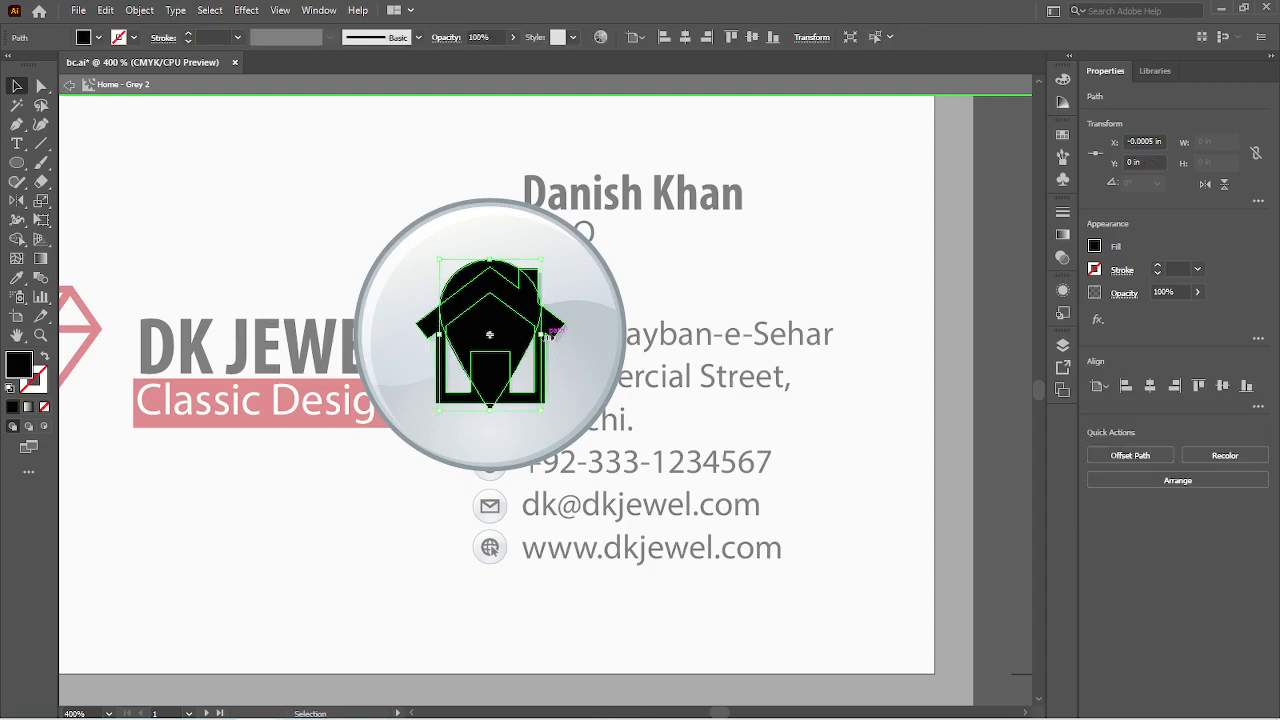
pyautogui.moveTo(543, 336); pyautogui.dragTo(548, 340)
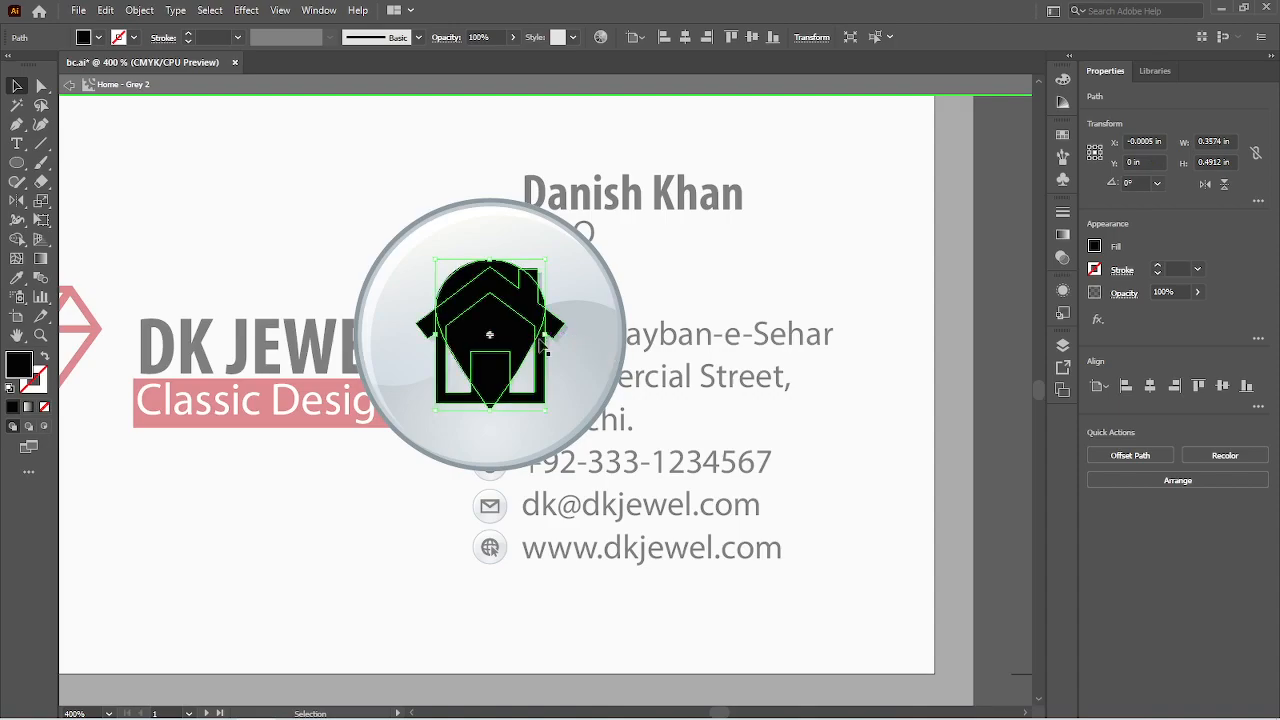
pyautogui.click(562, 364)
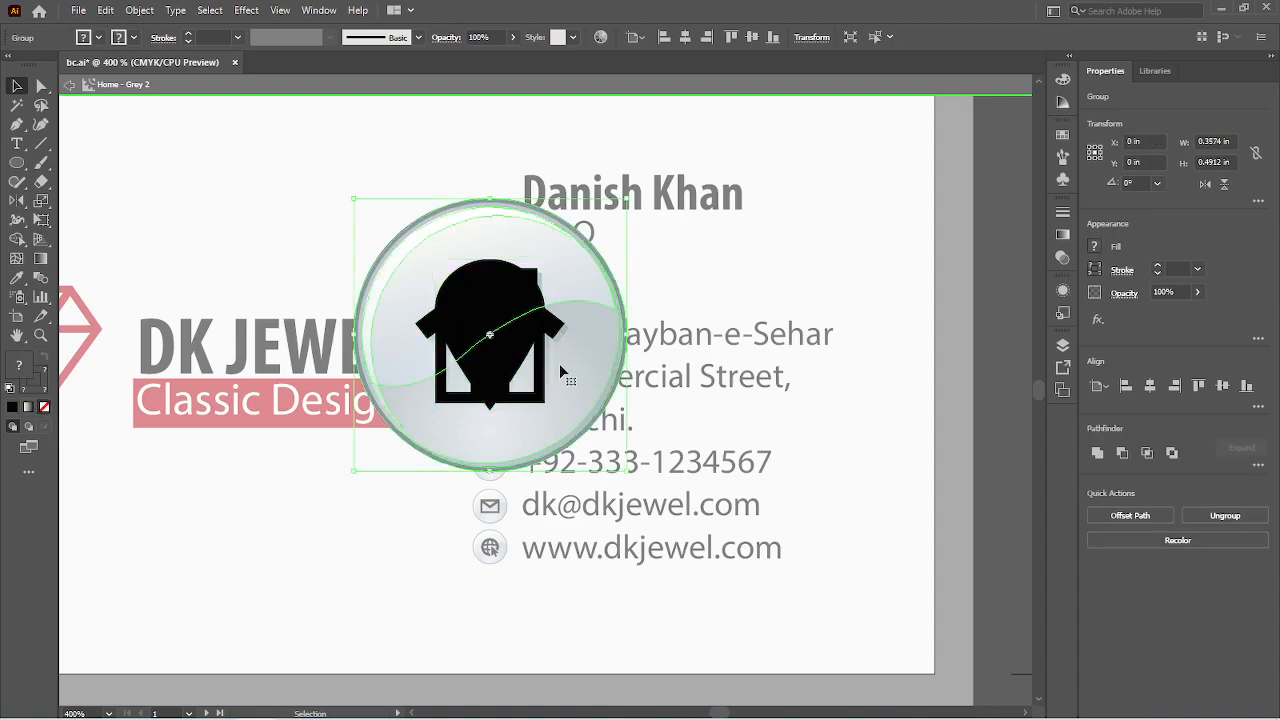
# Step: Draw a circle about 0.09 in across at the centre of the pin shape and fill it with white
pyautogui.click(18, 162)
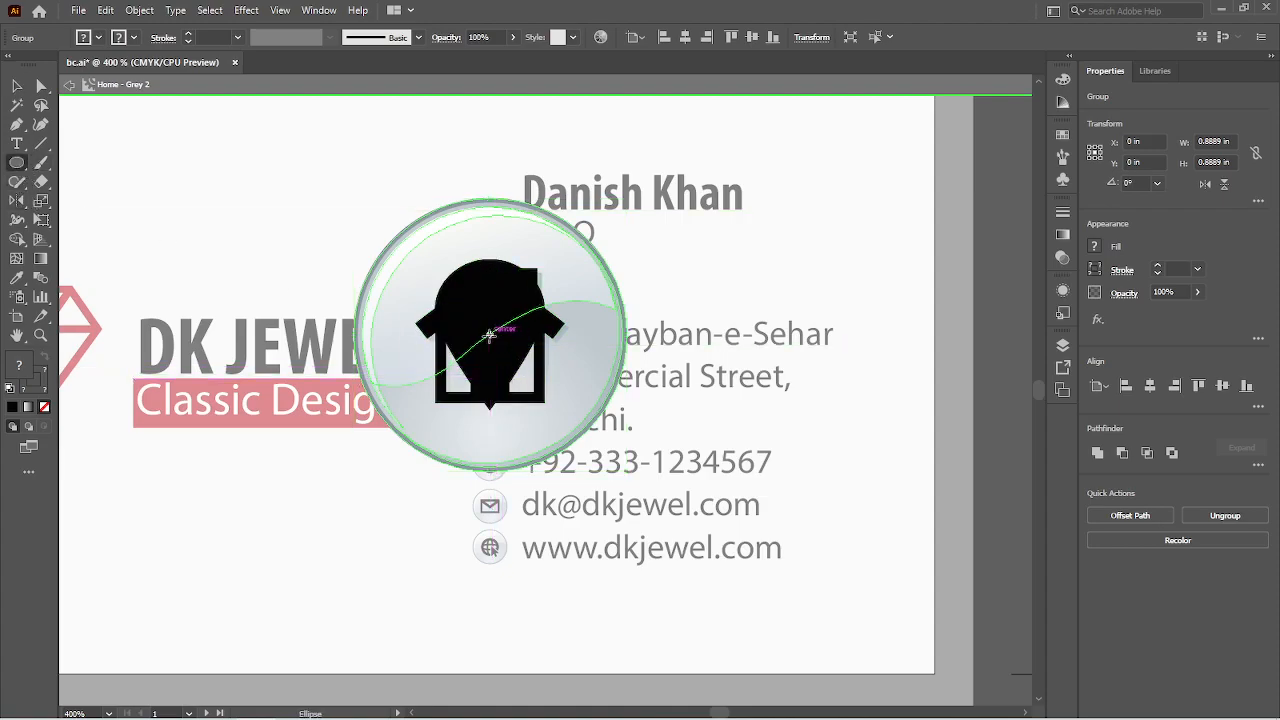
pyautogui.moveTo(488, 334); pyautogui.dragTo(506, 352)
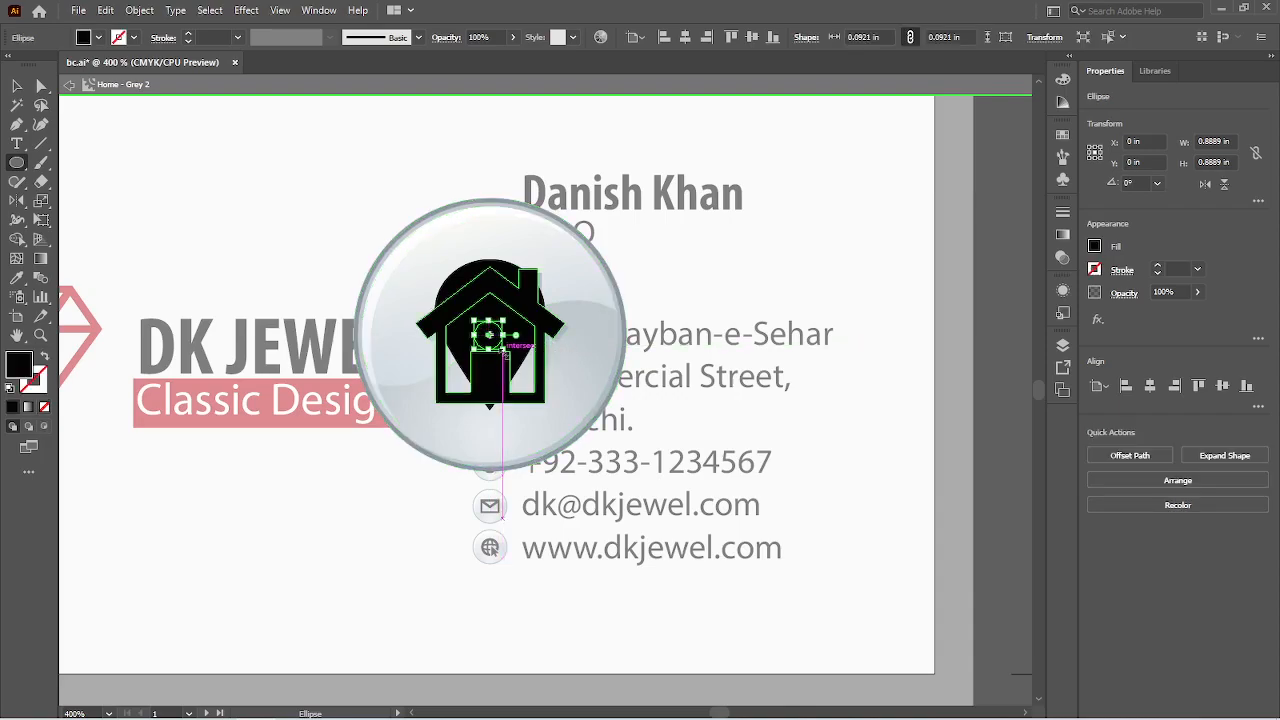
pyautogui.click(1095, 247)
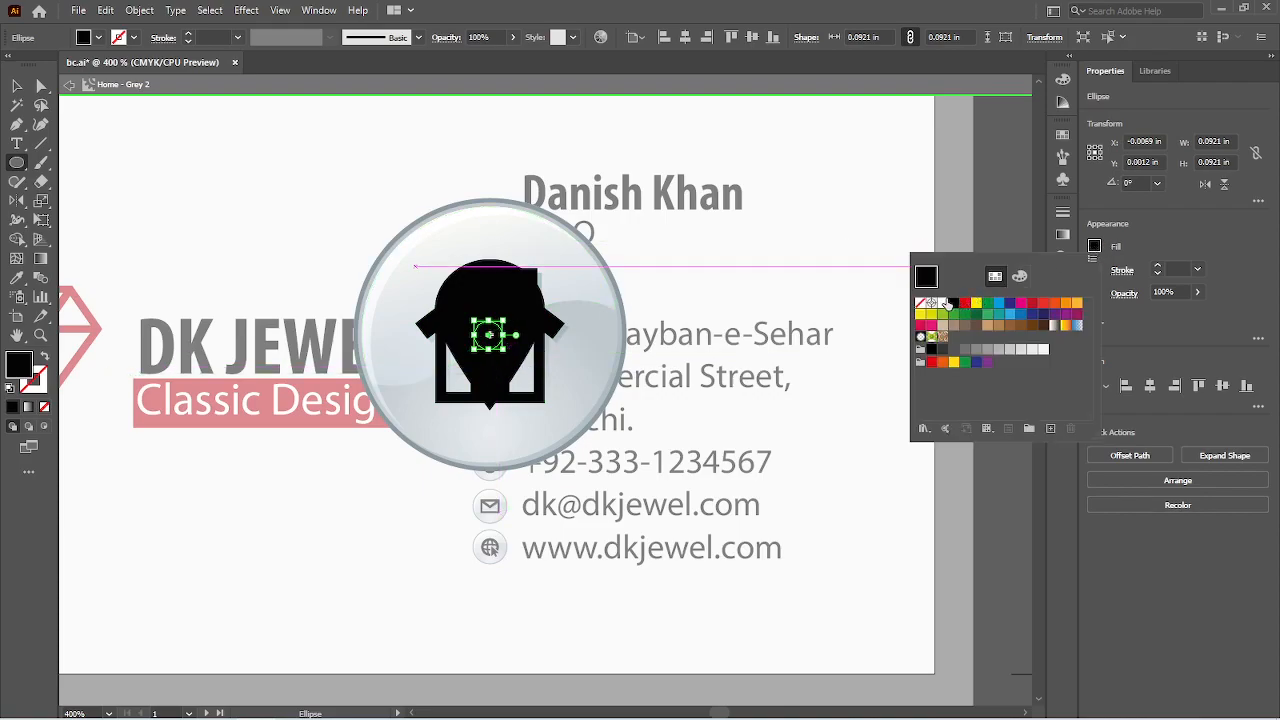
pyautogui.click(943, 302)
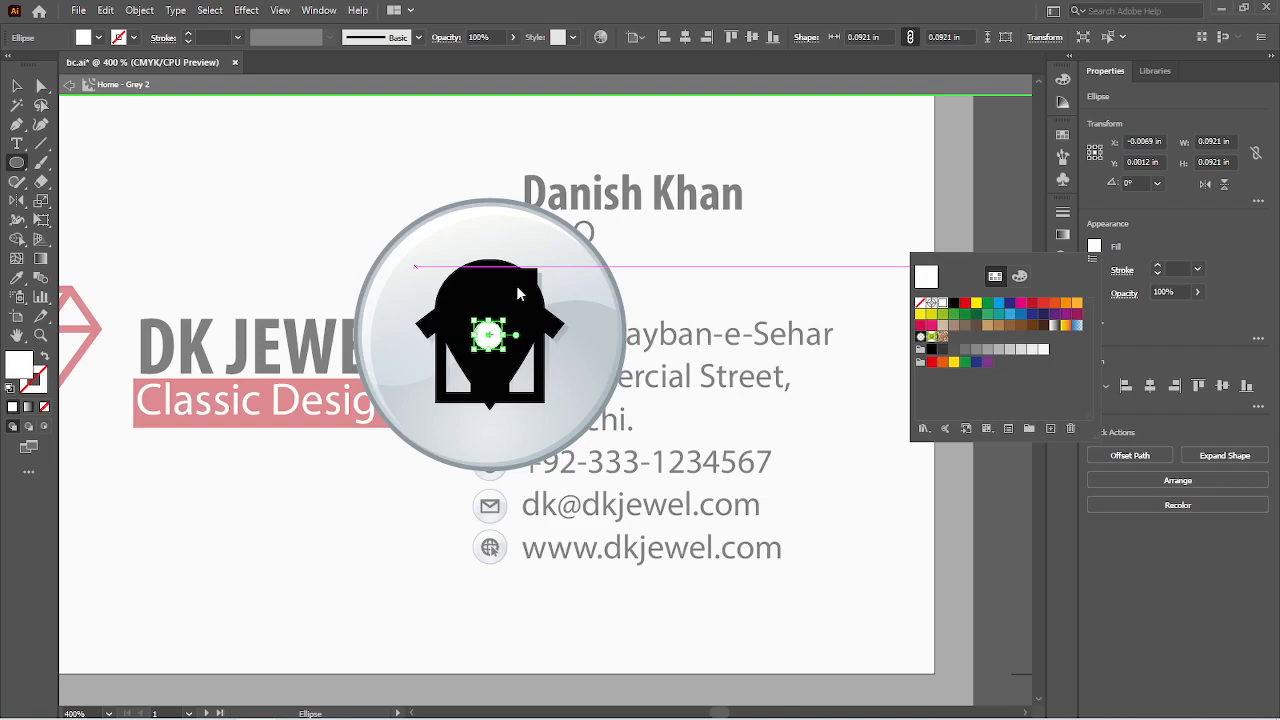
pyautogui.click(19, 85)
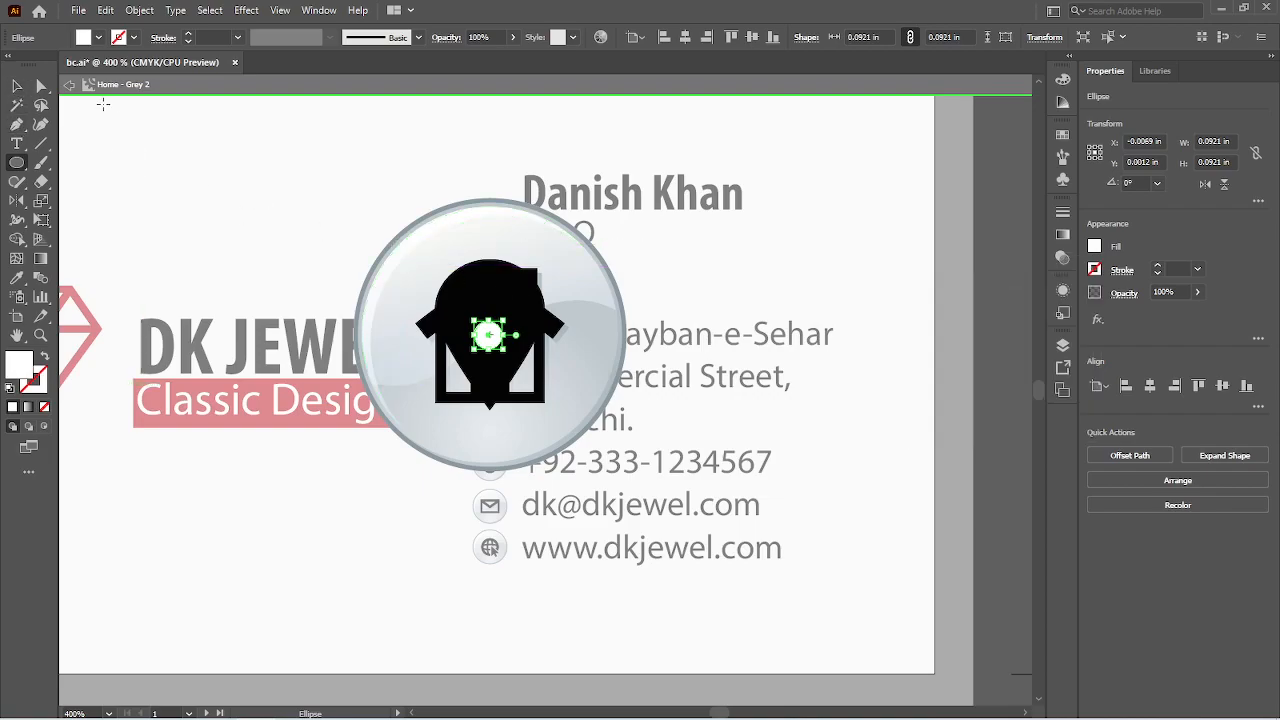
pyautogui.click(17, 85)
# Step: Align the white circle and the pin shape to each other on both their horizontal and vertical centres
pyautogui.click(470, 295)
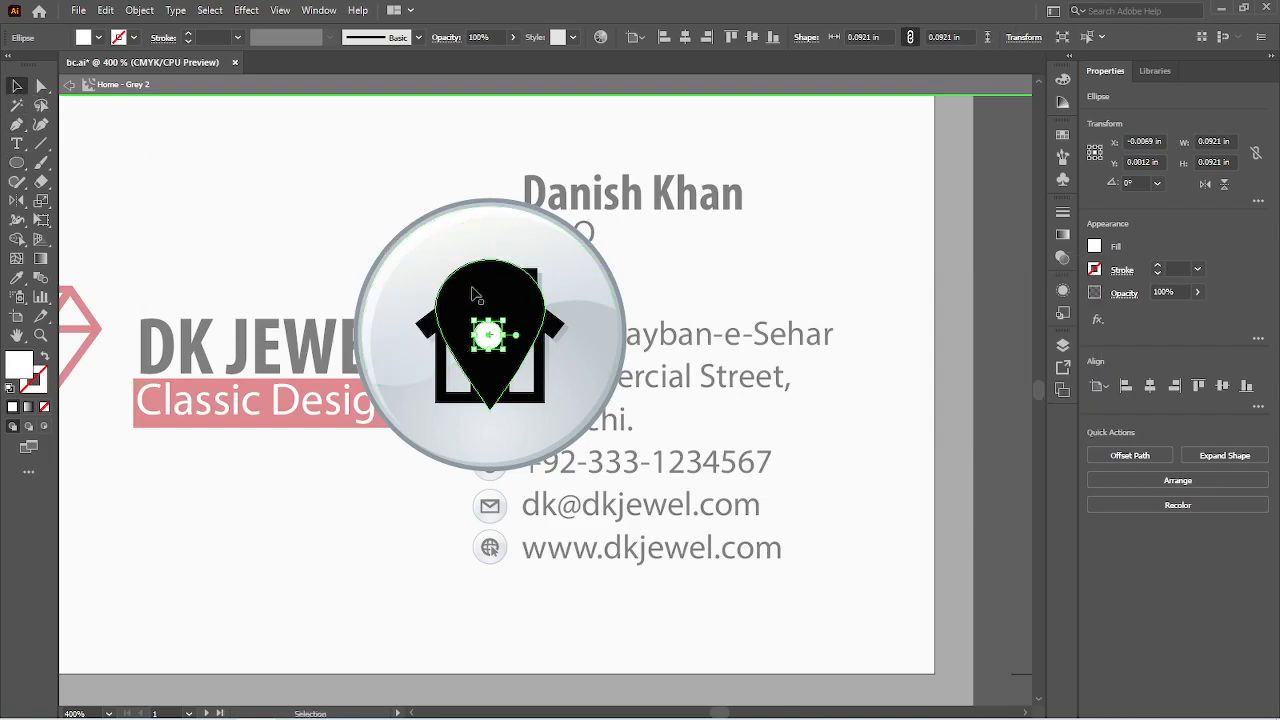
pyautogui.click(476, 297)
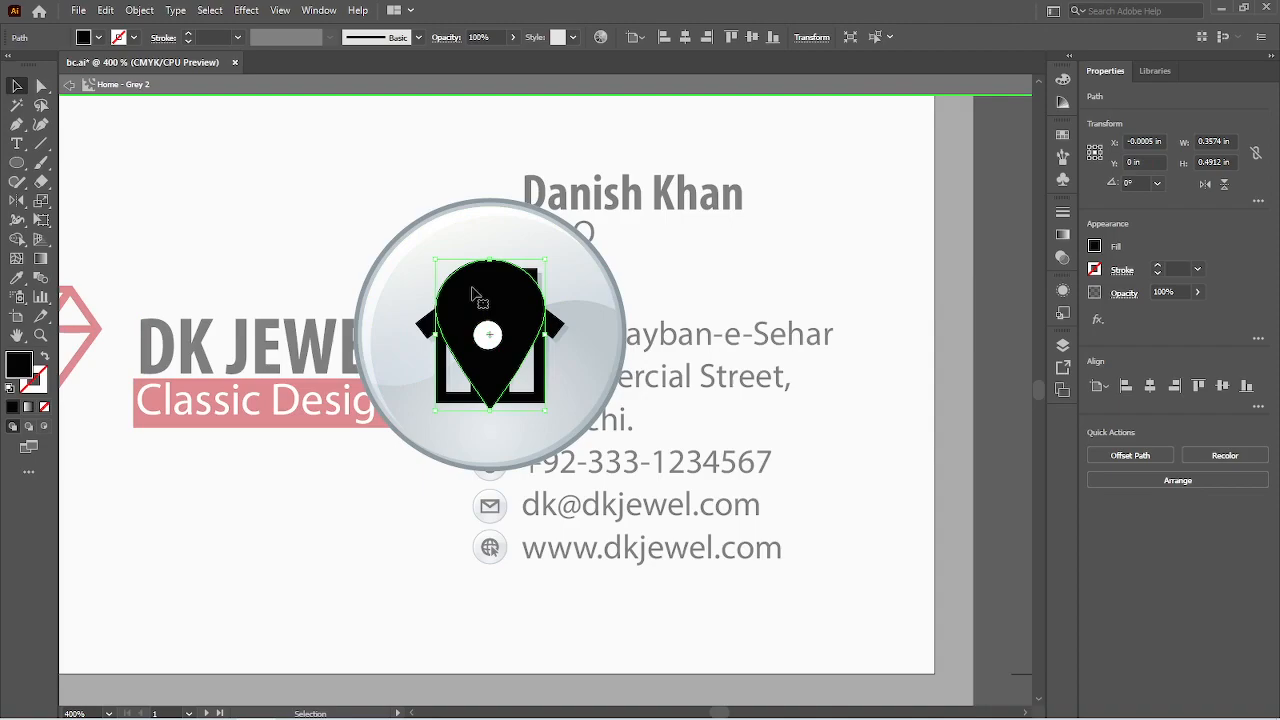
pyautogui.keyDown('shift'); pyautogui.click(490, 340); pyautogui.keyUp('shift')
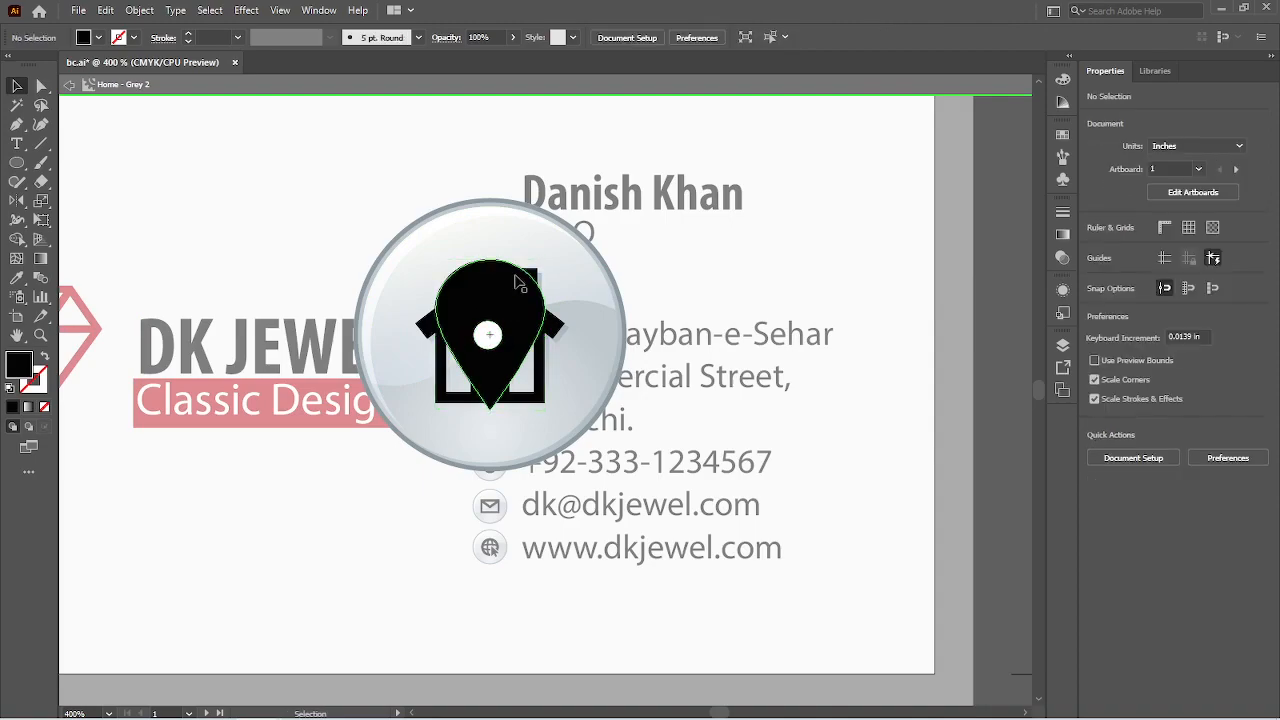
pyautogui.click(490, 338)
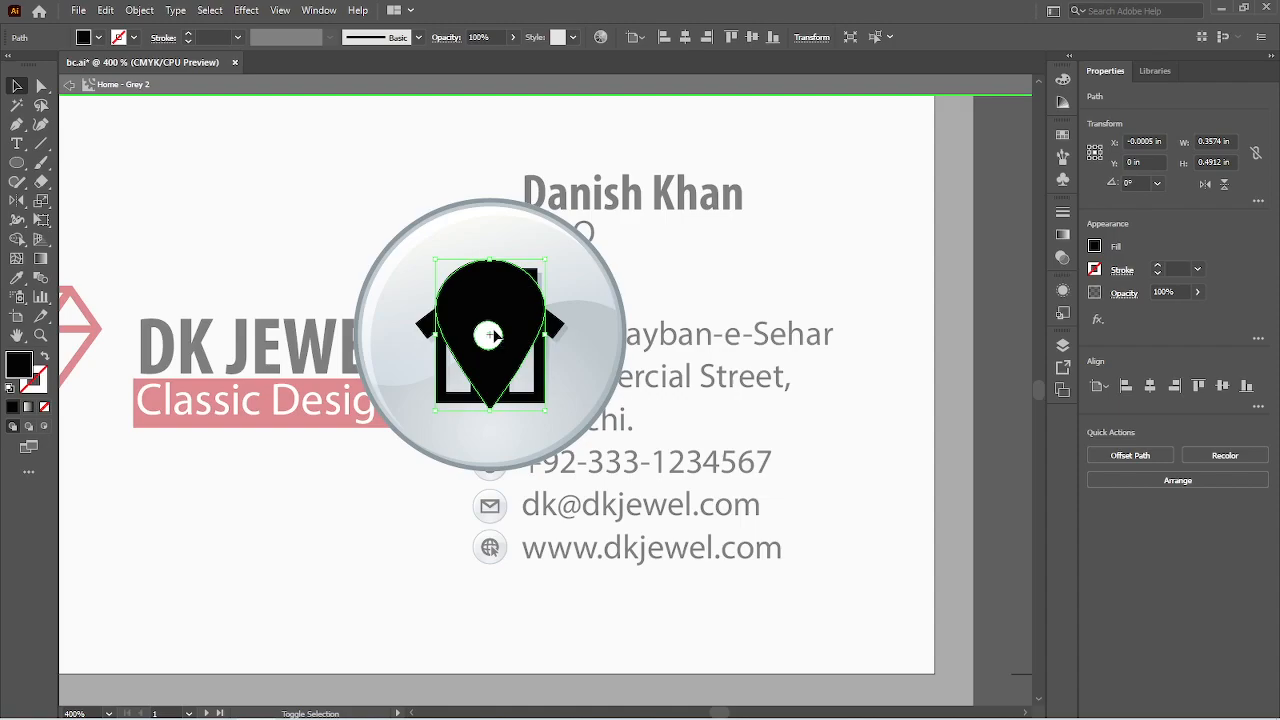
pyautogui.keyDown('shift'); pyautogui.click(490, 334); pyautogui.keyUp('shift')
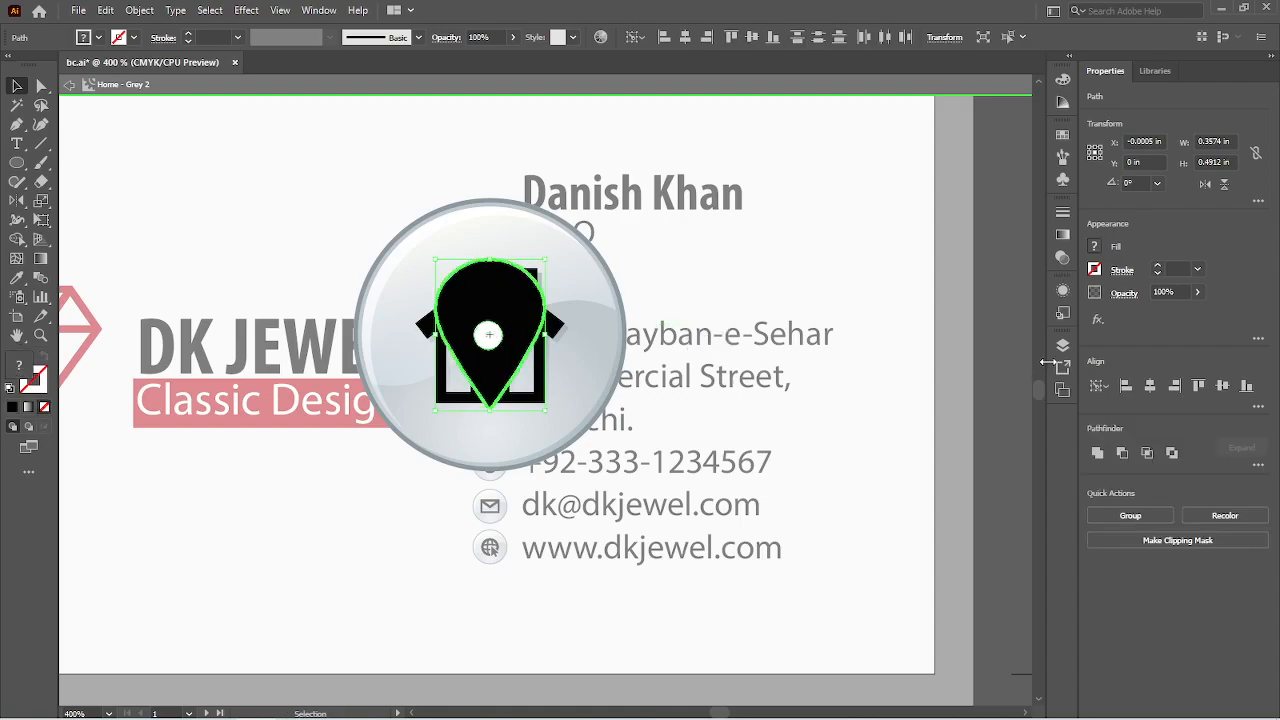
pyautogui.click(1153, 387)
pyautogui.click(1222, 386)
pyautogui.click(326, 491)
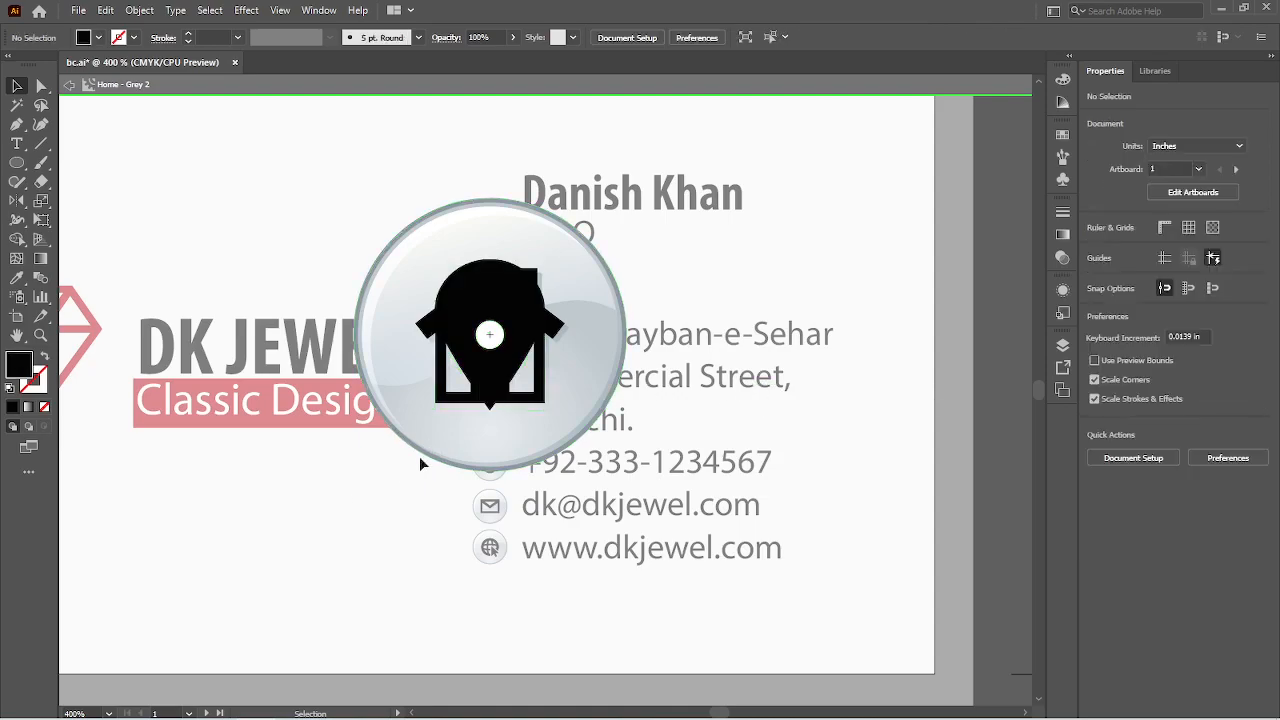
# Step: Nudge the white circle upward inside the pin to Y -0.0417 in
pyautogui.click(490, 340)
pyautogui.press('Up')
pyautogui.press('Up')
pyautogui.press('Up')
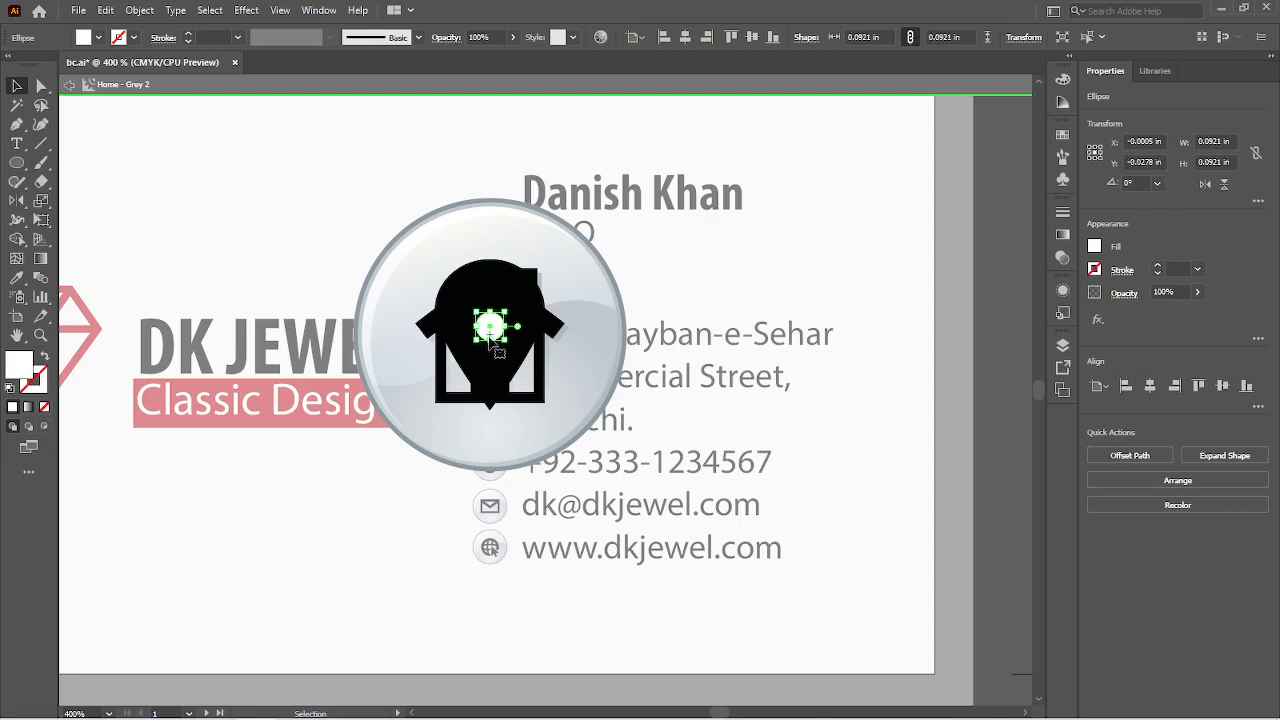
pyautogui.press('Up')
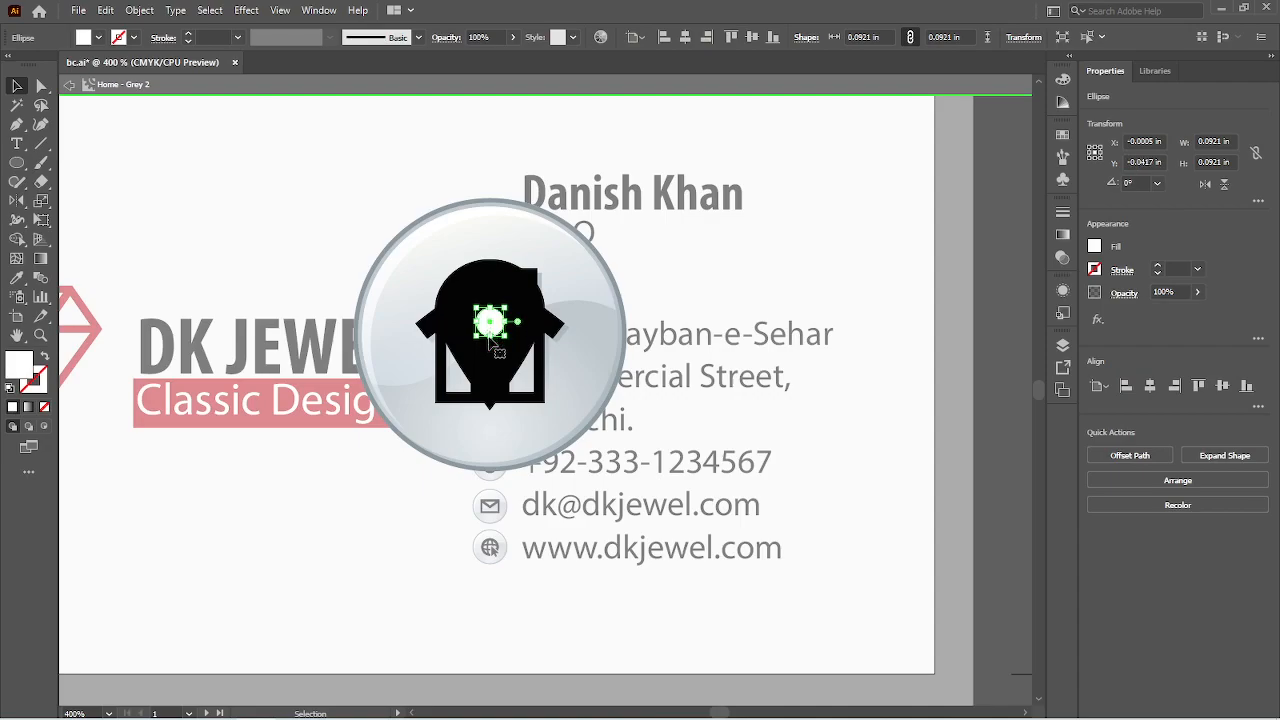
# Step: Subtract the white circle from the pin shape with Minus Front to cut a round hole in it
pyautogui.keyDown('shift'); pyautogui.click(491, 345); pyautogui.keyUp('shift')
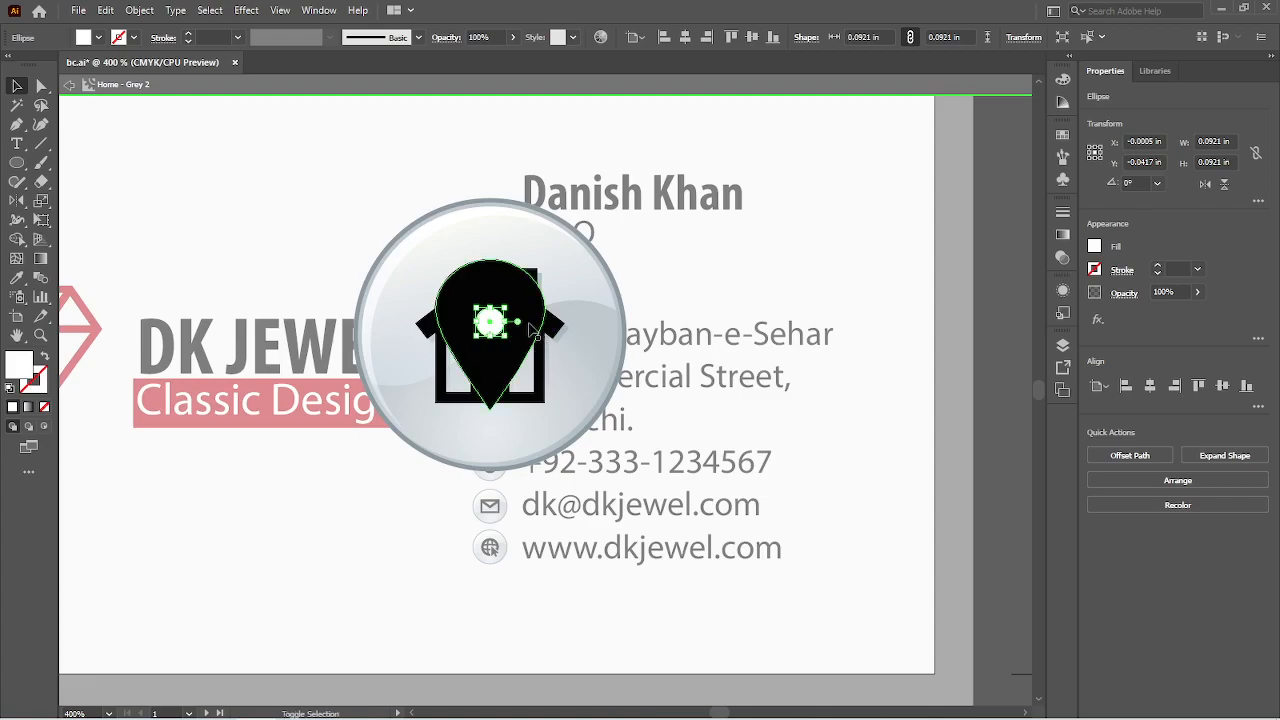
pyautogui.click(1122, 452)
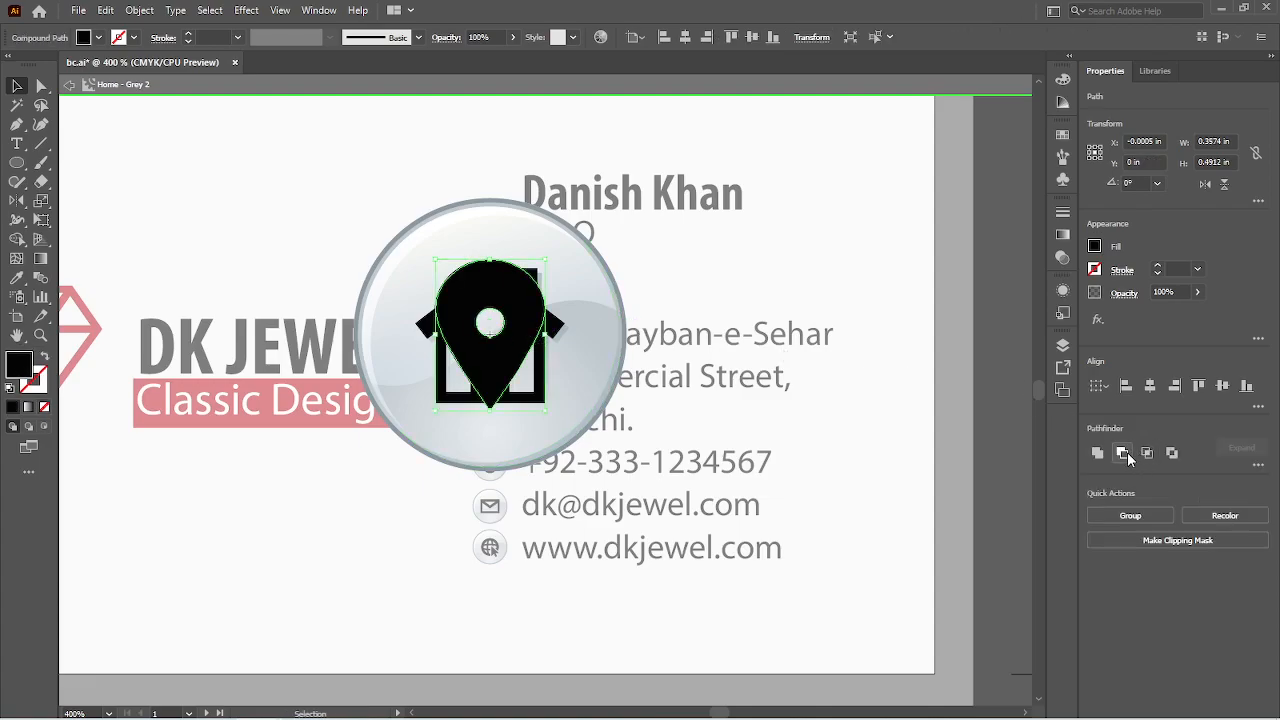
pyautogui.click(381, 590)
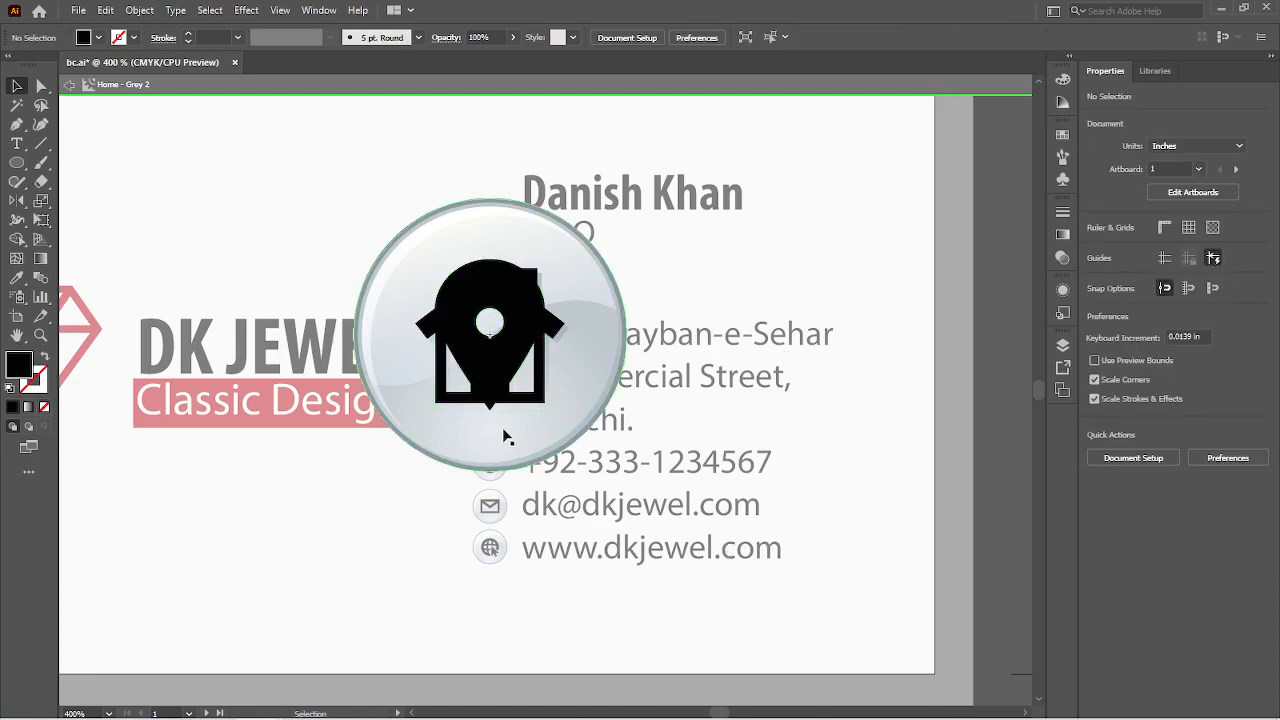
# Step: Delete the black house shape and its pale gradient shadow copy from the symbol
pyautogui.click(535, 403)
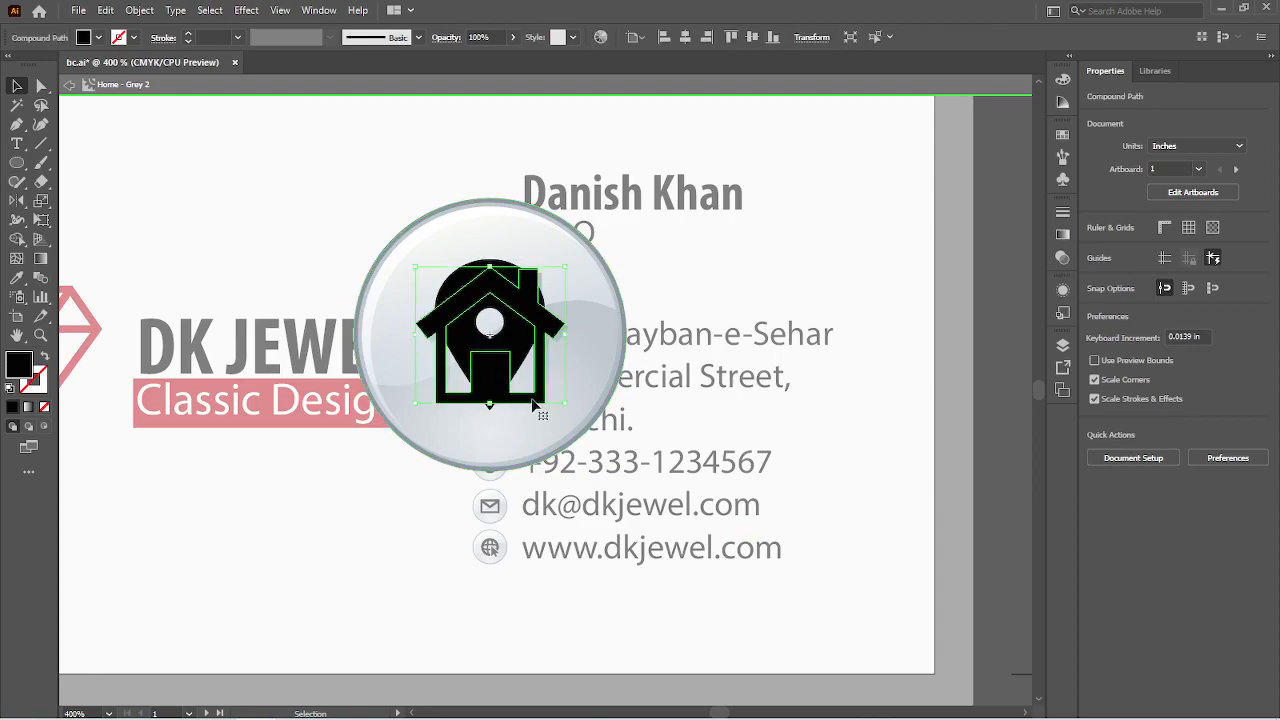
pyautogui.press('Delete')
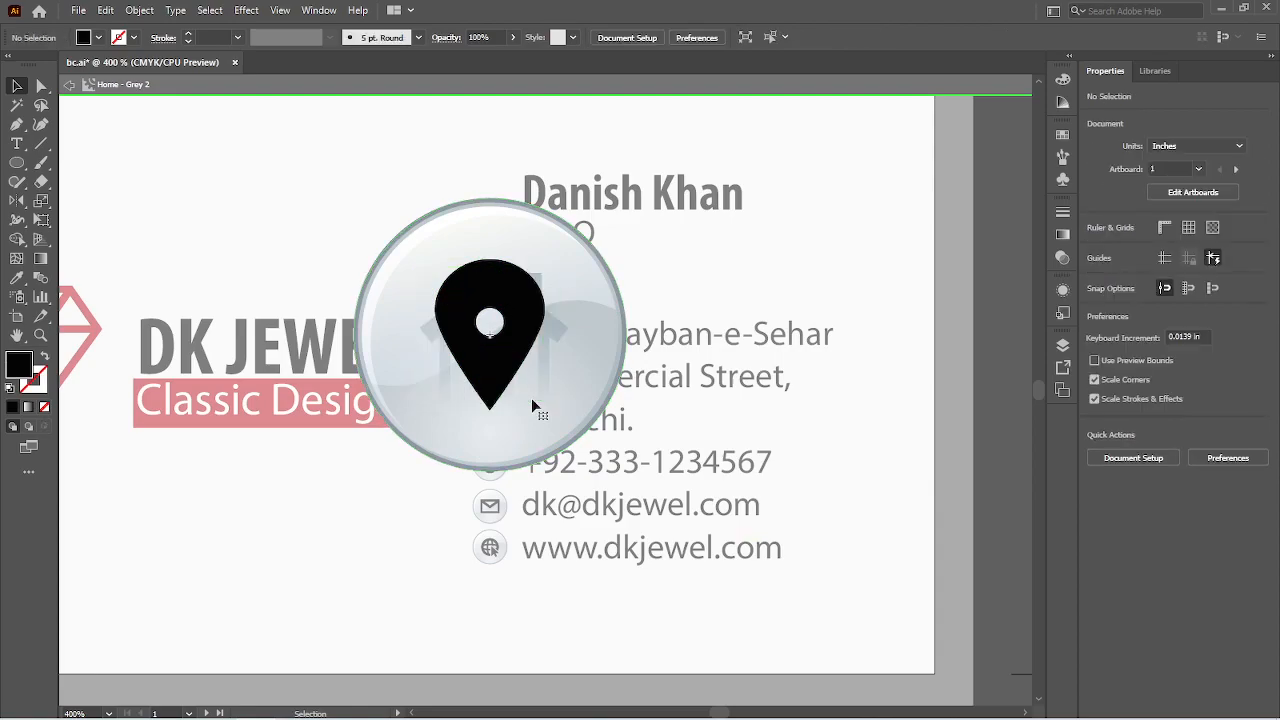
pyautogui.click(545, 390)
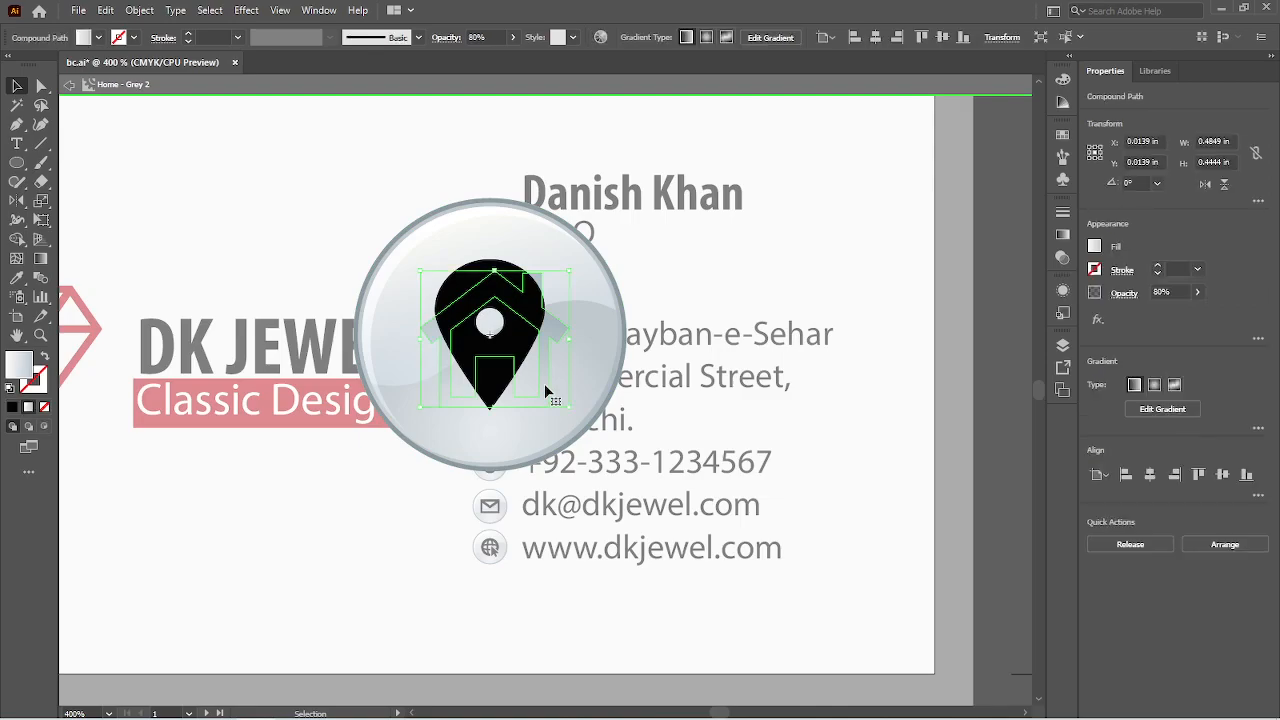
pyautogui.press('Delete')
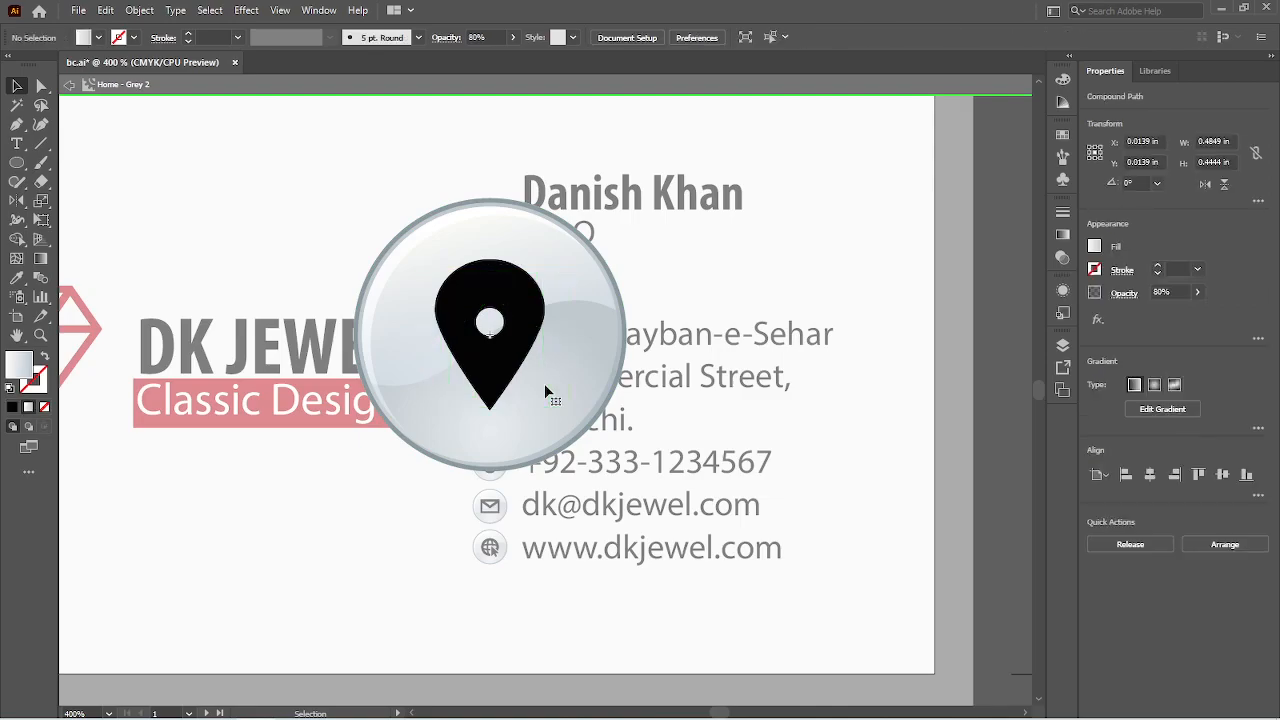
# Step: Duplicate the pin behind the original and offset the copy right and down to X 0.0134 in, Y 0.0139 in
pyautogui.click(532, 345)
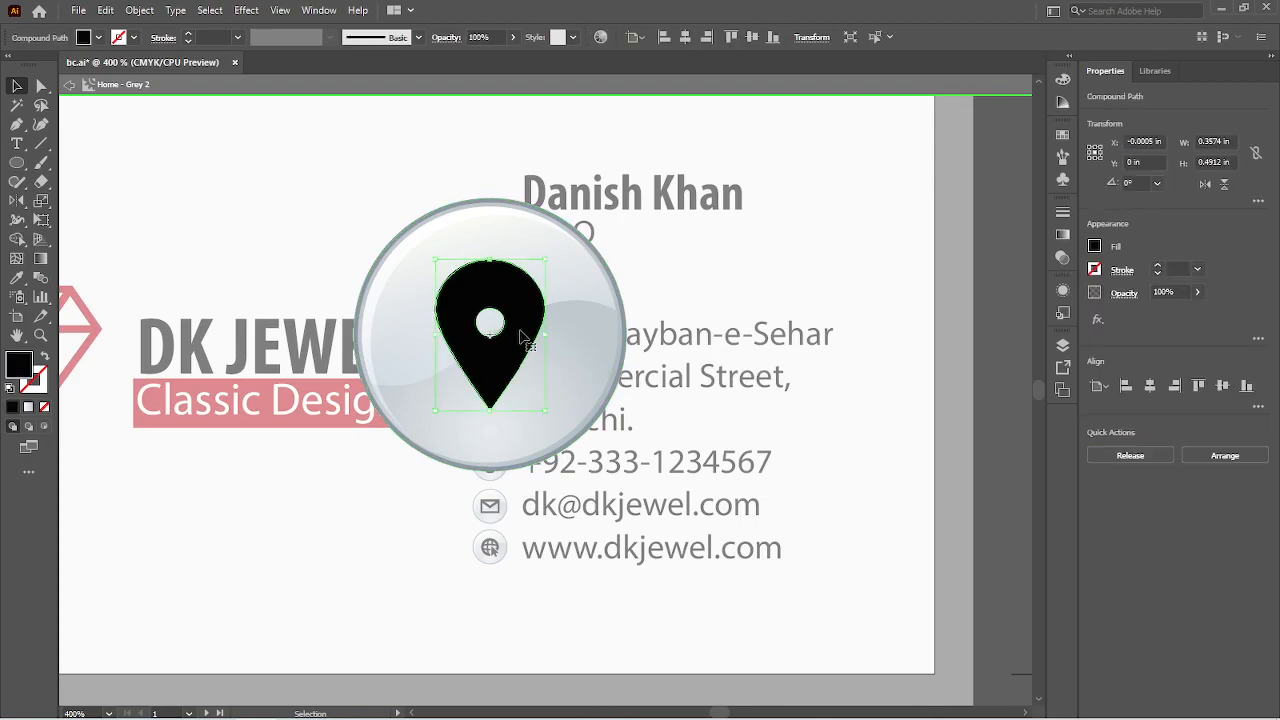
pyautogui.press('a')
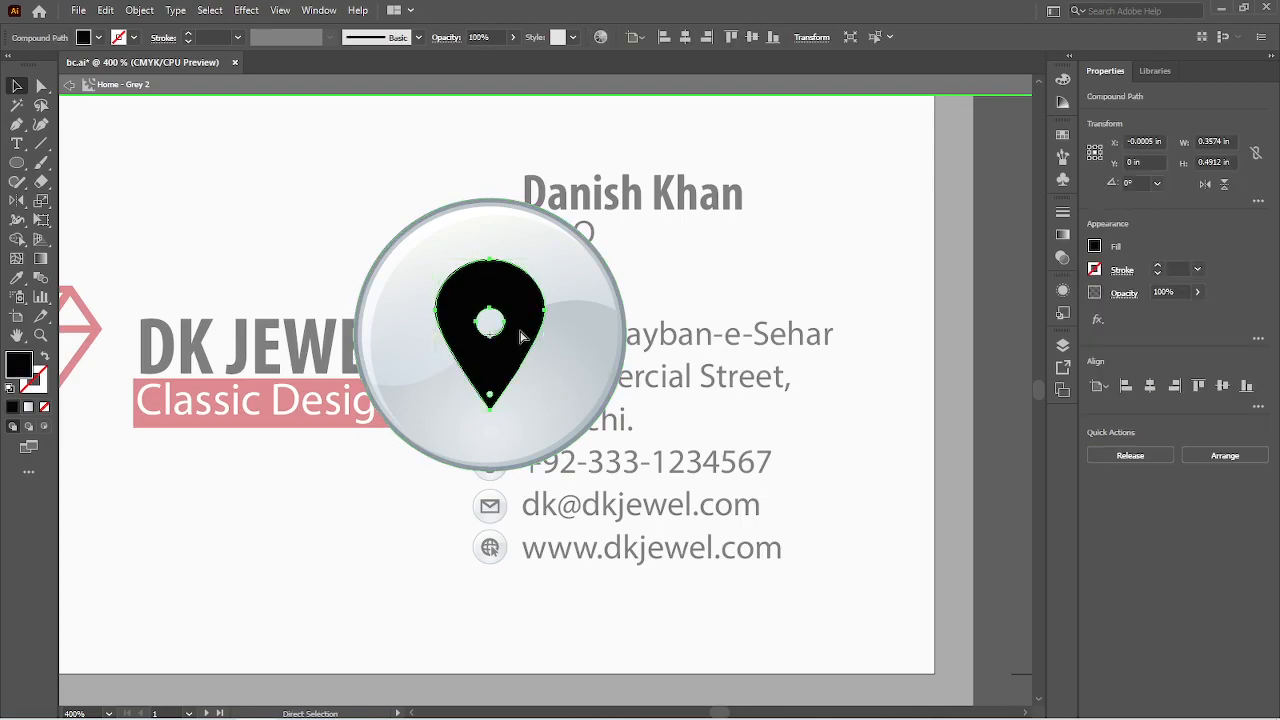
pyautogui.press('v')
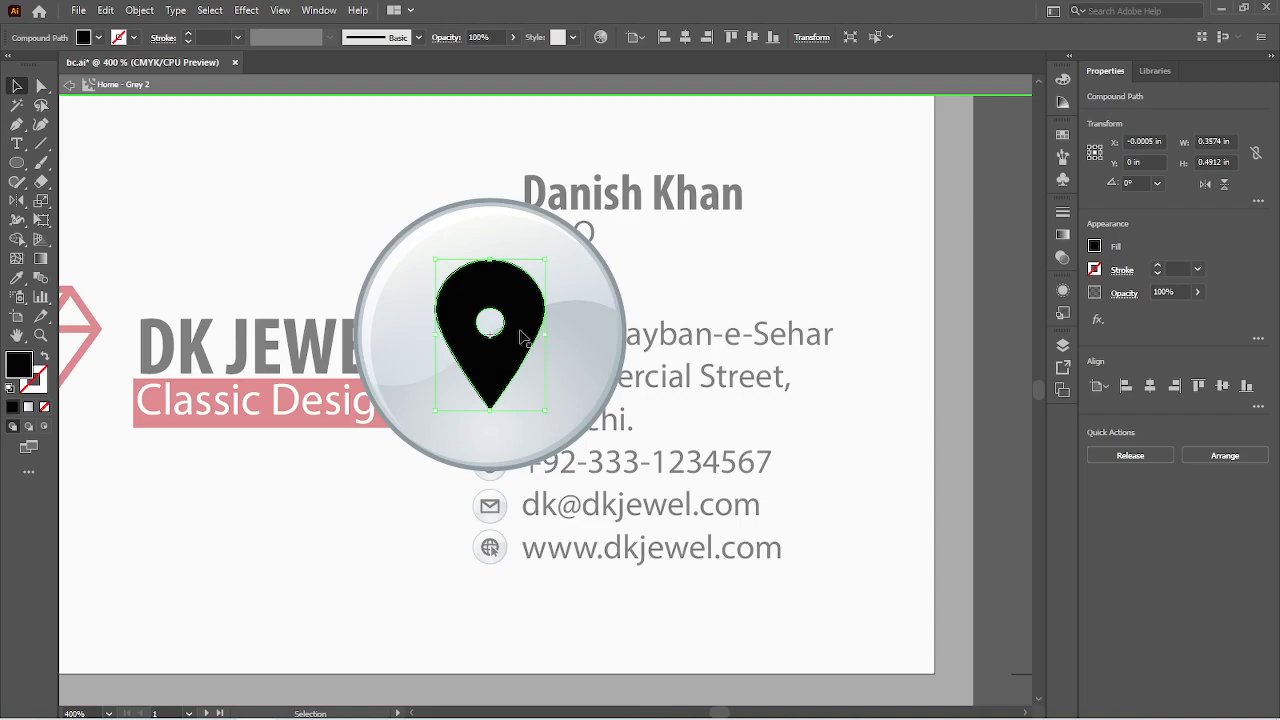
pyautogui.press('Right')
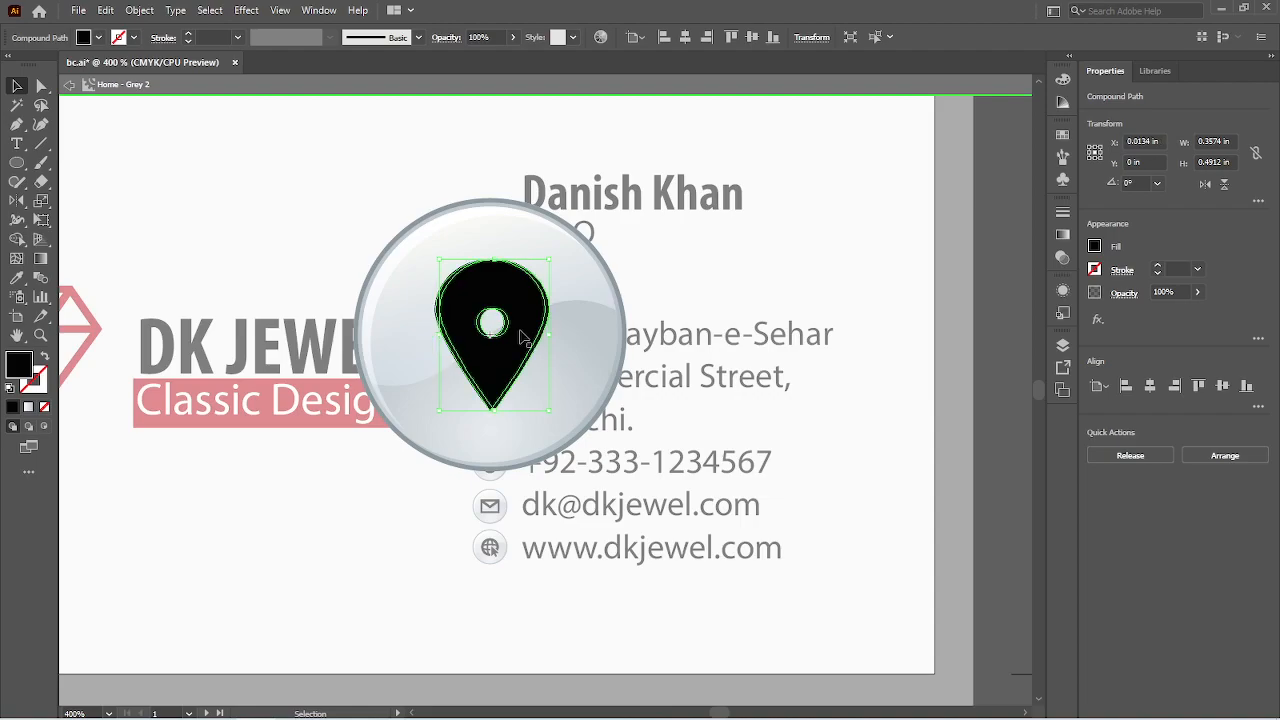
pyautogui.press('Down')
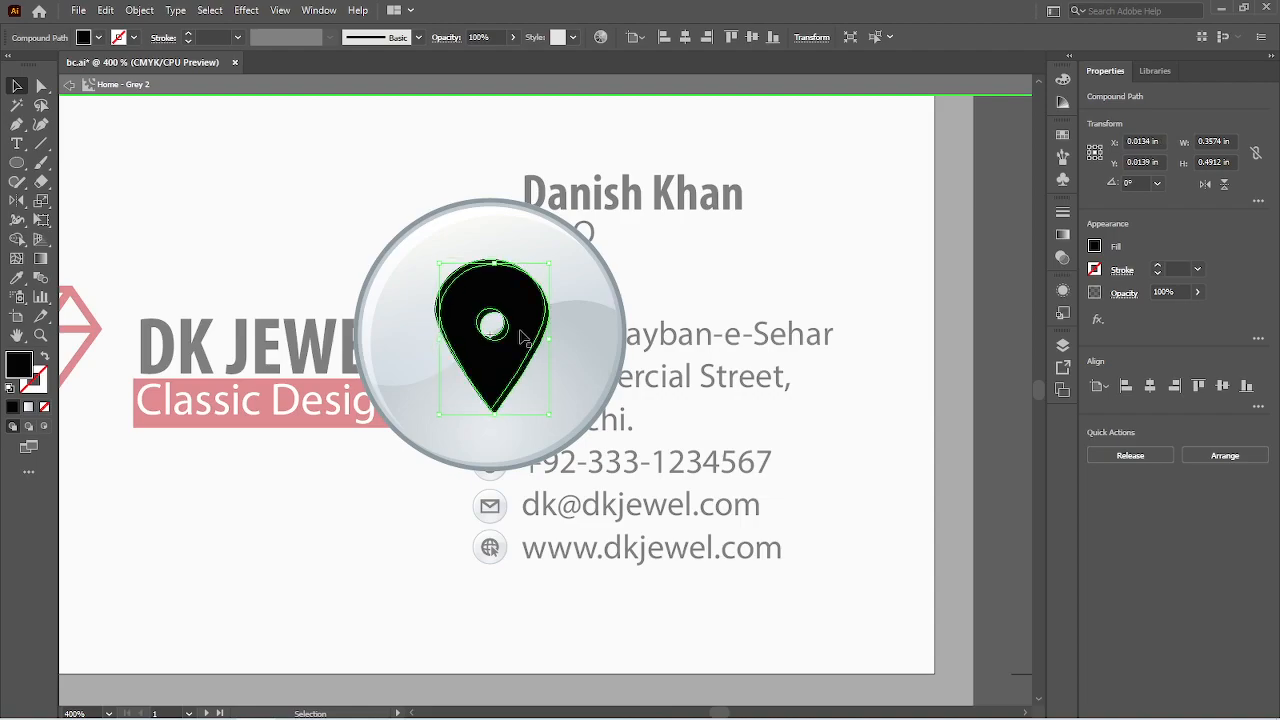
# Step: Apply the round button's gradient fill and 1 pt stroke to the offset pin copy with the Eyedropper
pyautogui.press('i')
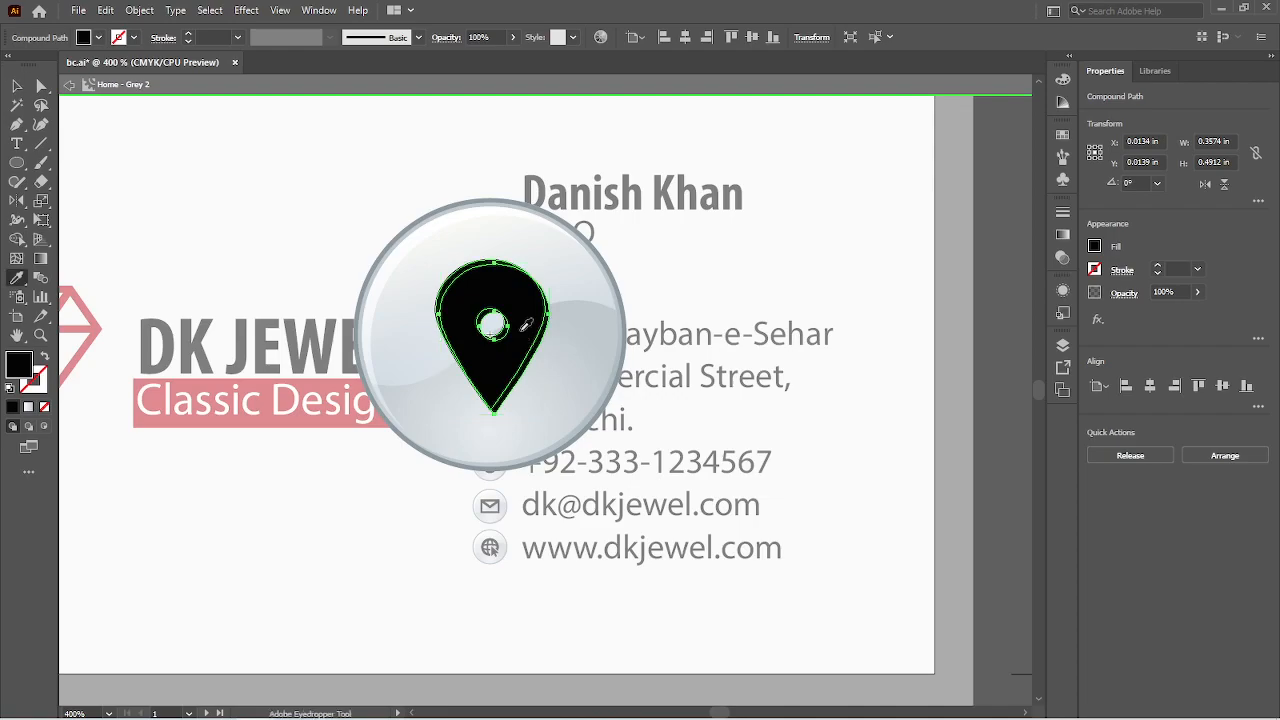
pyautogui.click(581, 341)
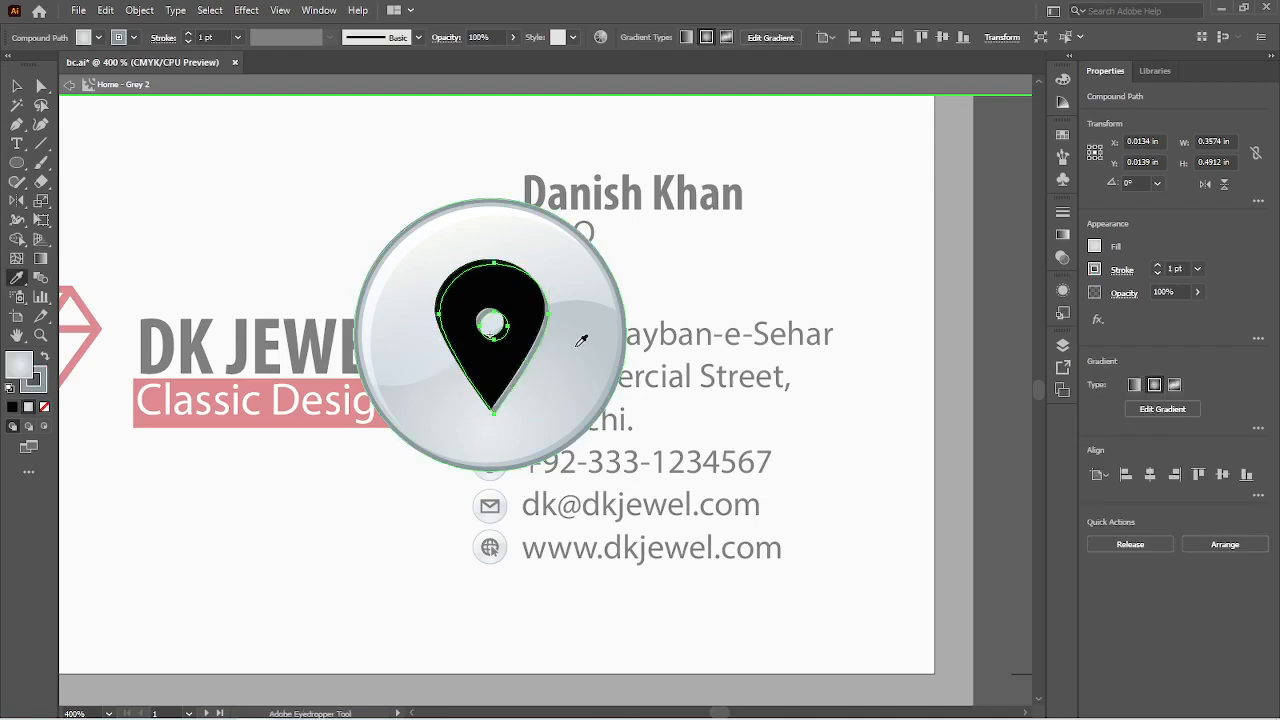
pyautogui.click(17, 86)
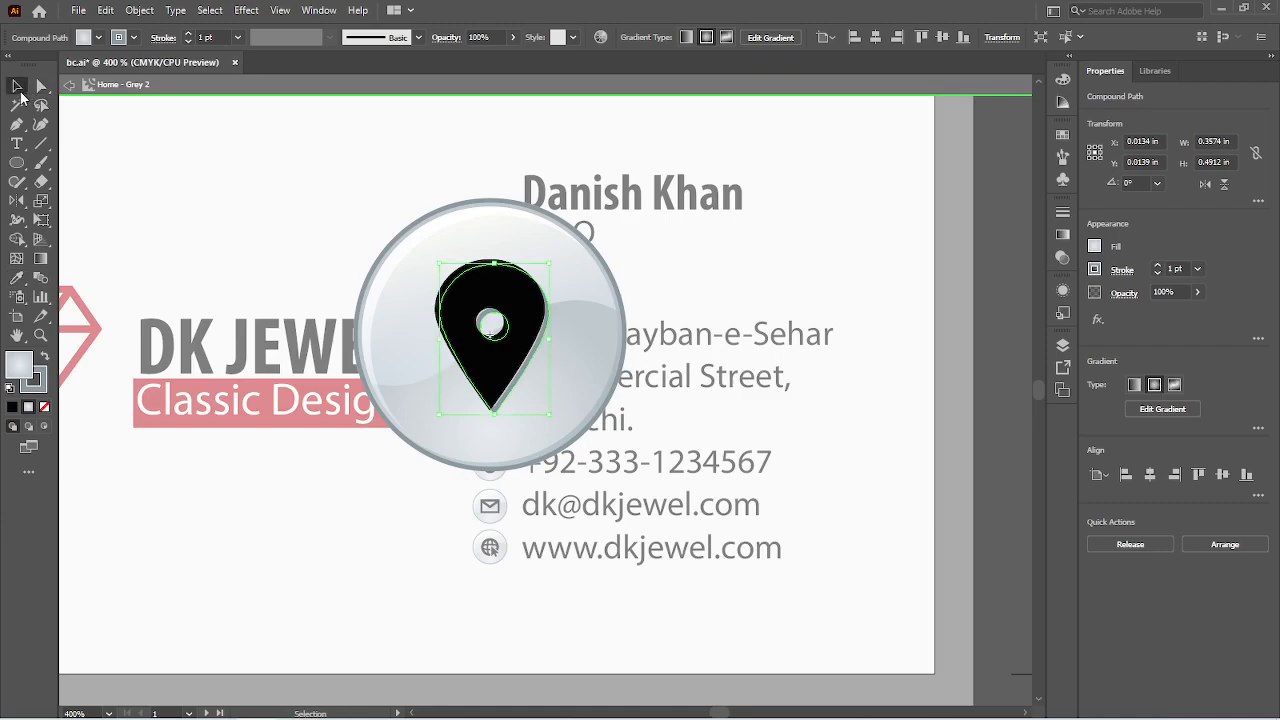
# Step: Exit symbol editing and bring the front and back of the business card into view
pyautogui.click(69, 85)
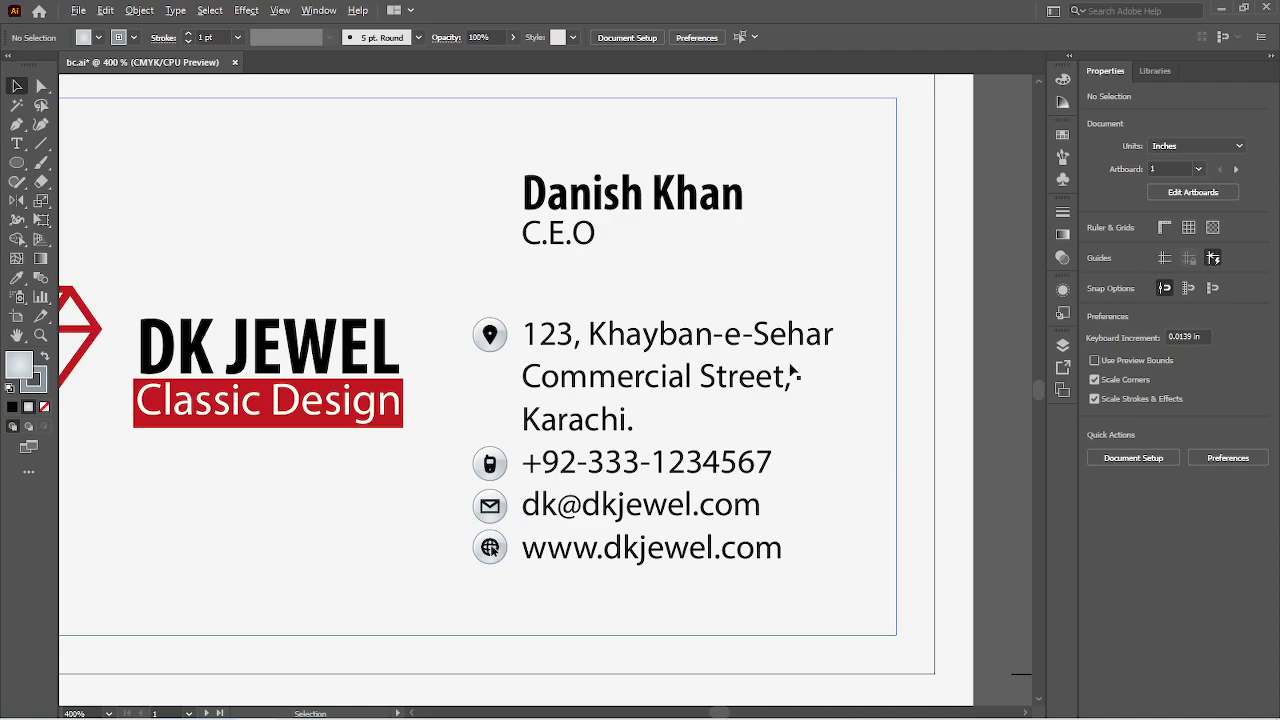
pyautogui.scroll(-1, 773, 370)
pyautogui.scroll(-2, 773, 370)
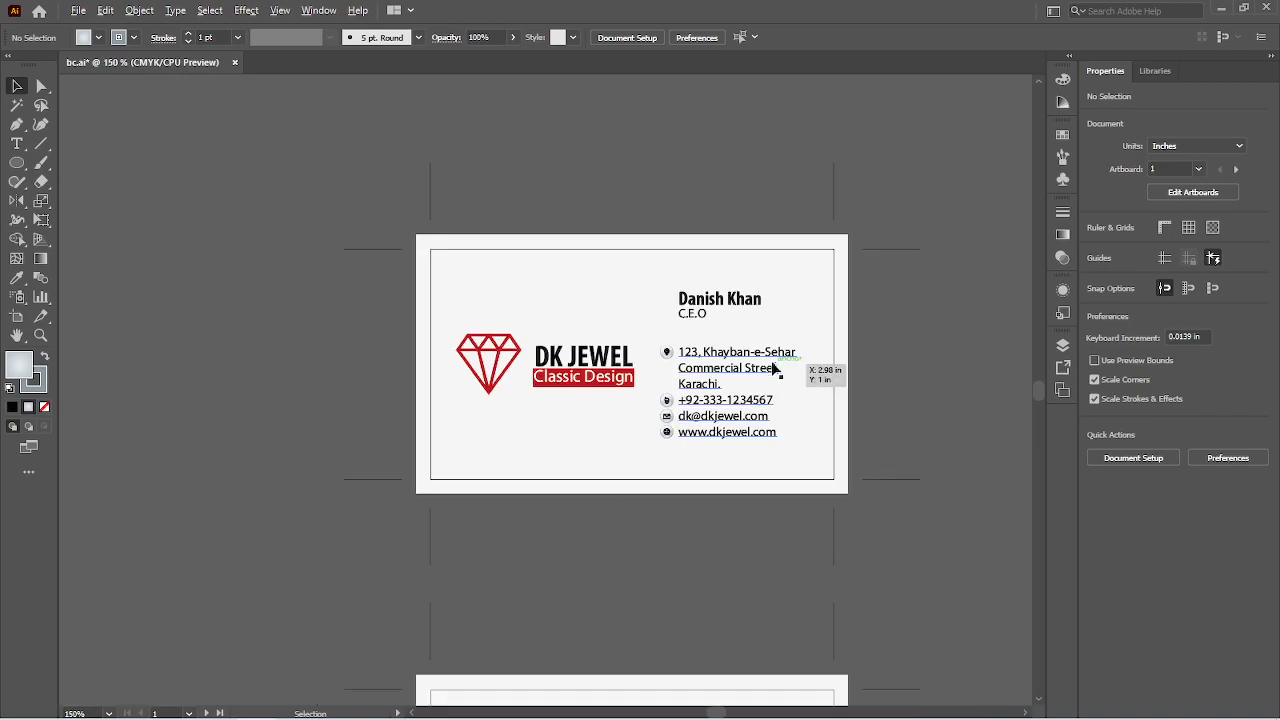
pyautogui.scroll(-1, 773, 370)
pyautogui.moveTo(777, 491)
pyautogui.mouseDown()
pyautogui.moveTo(666, 414)
pyautogui.moveTo(662, 394)
pyautogui.mouseUp()
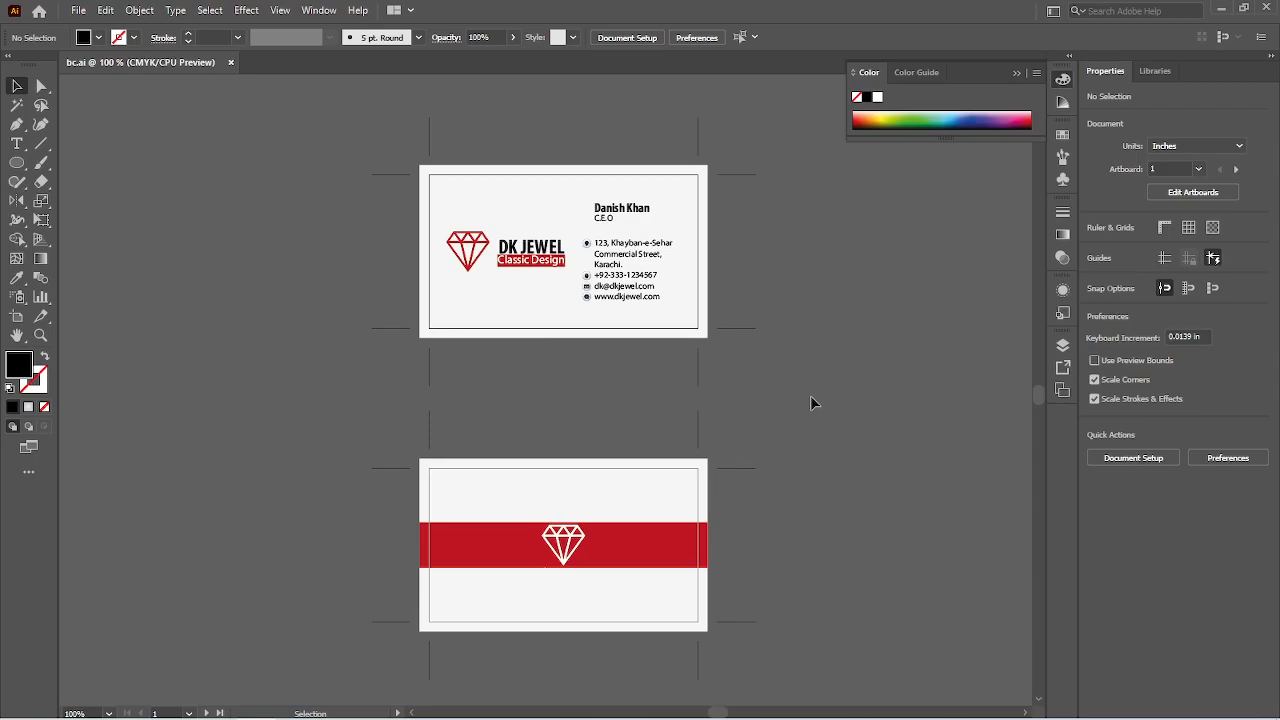
# Step: Start a new document from the Letter print preset and set its units to inches
pyautogui.press('a')
pyautogui.hotkey('ctrl', 'n')
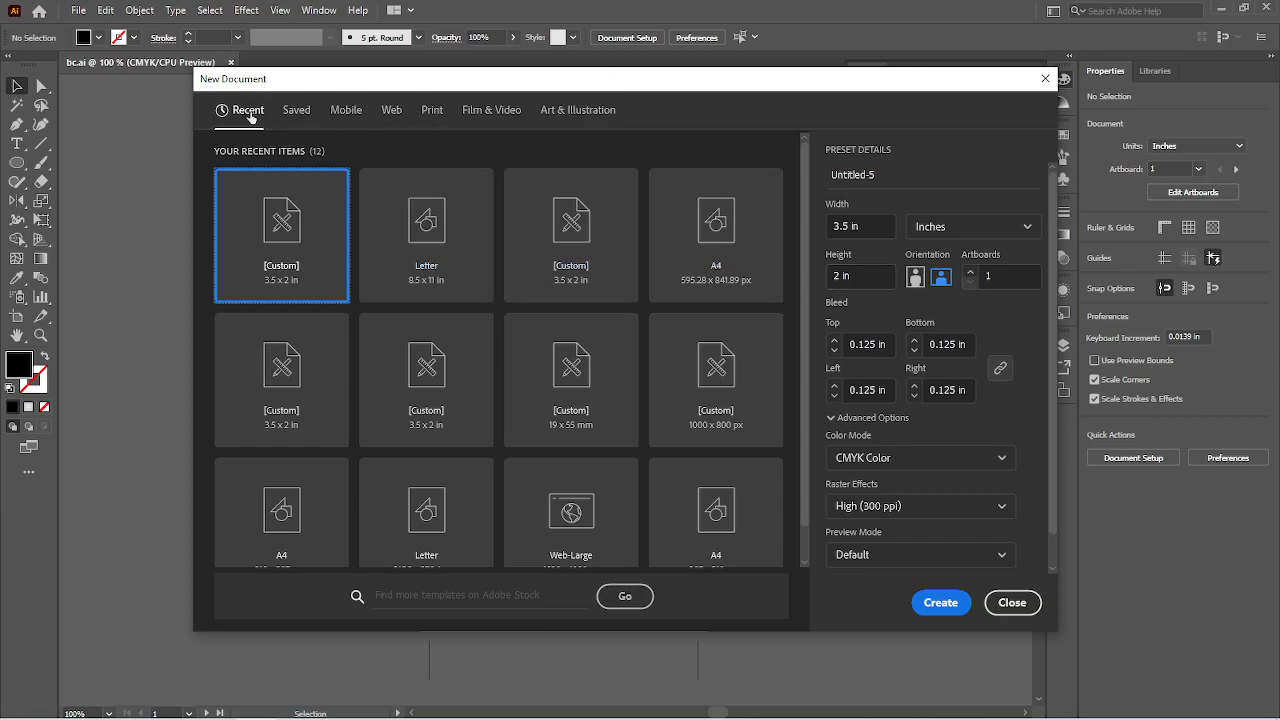
pyautogui.click(432, 110)
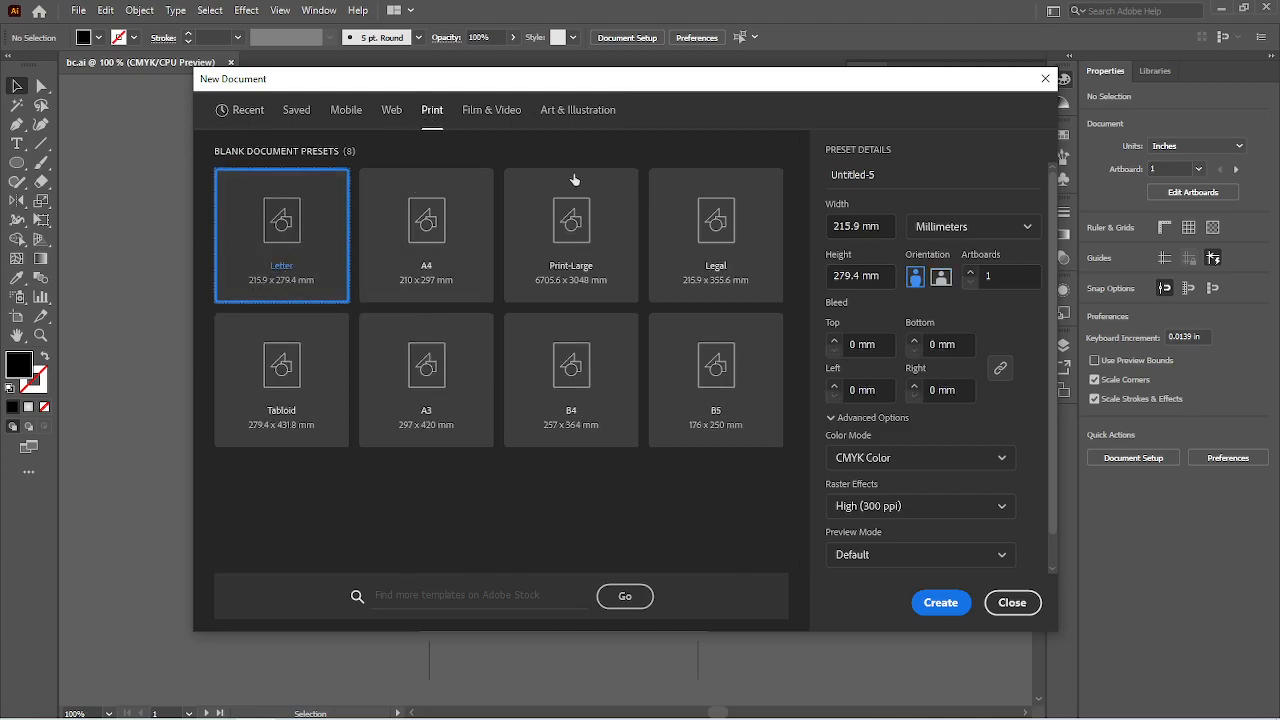
pyautogui.click(934, 232)
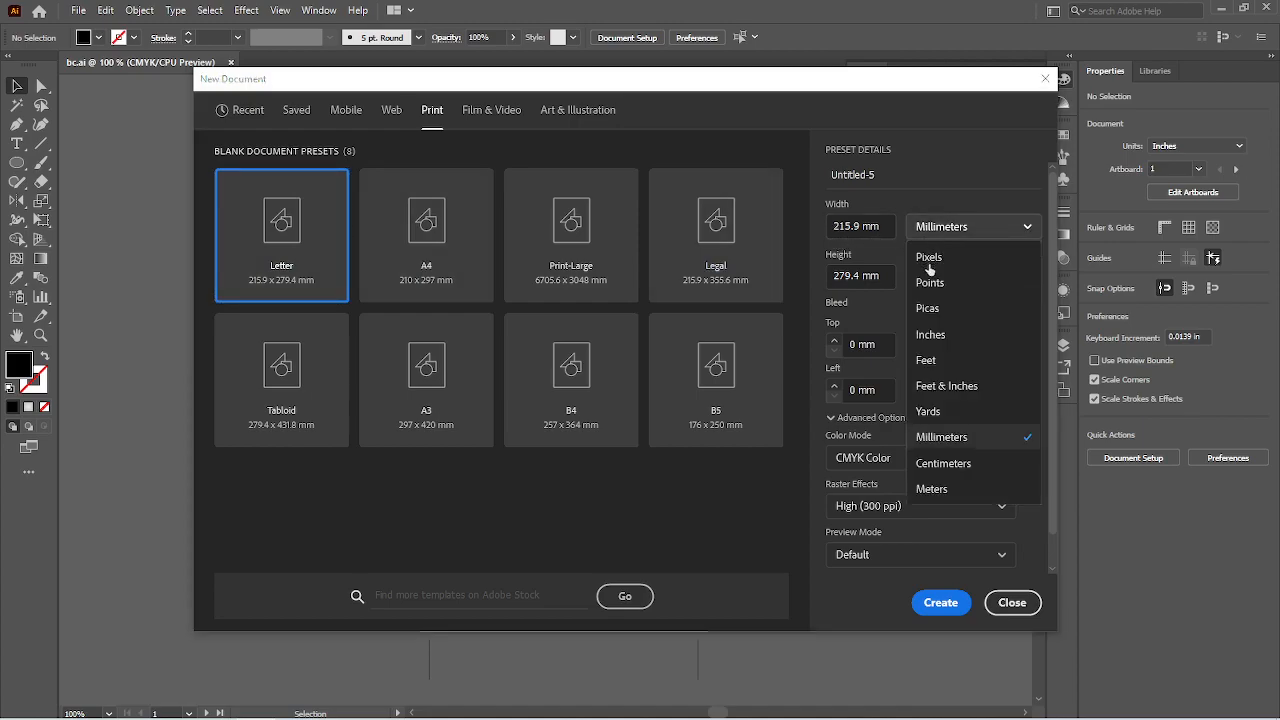
pyautogui.click(942, 342)
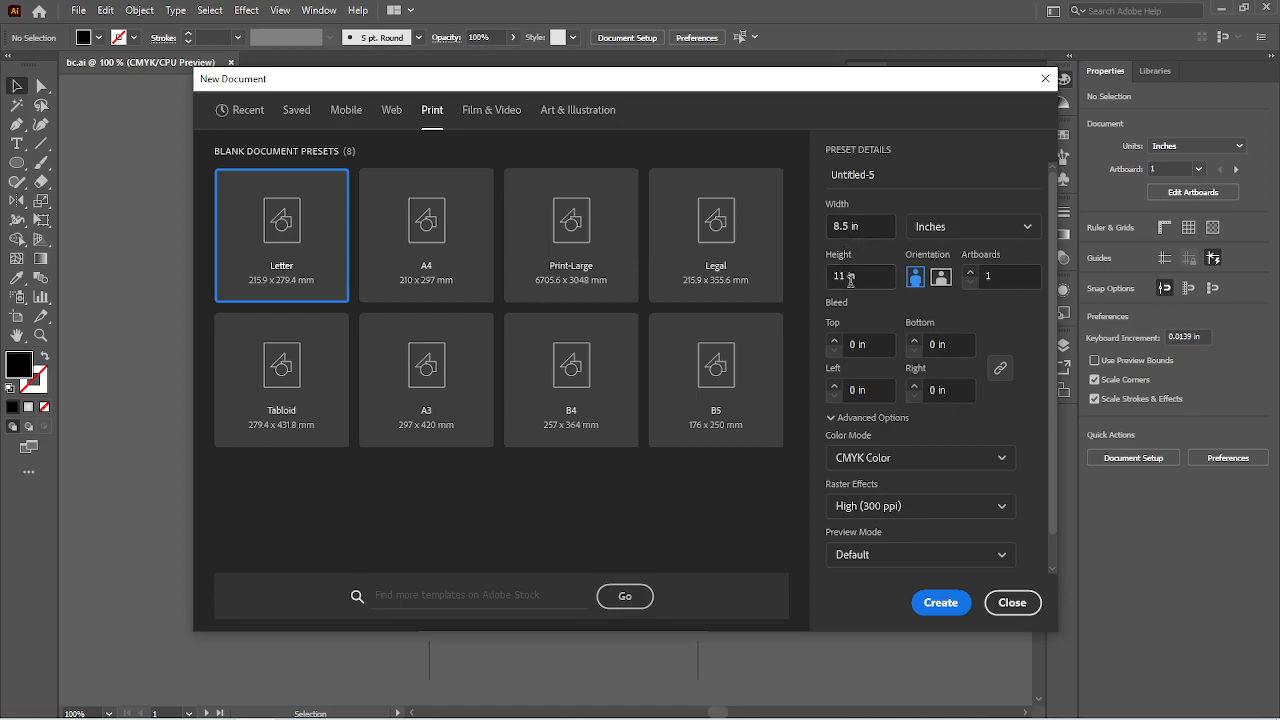
# Step: Set the new Letter document's bleed to 0.125 in and create the document
pyautogui.click(880, 343)
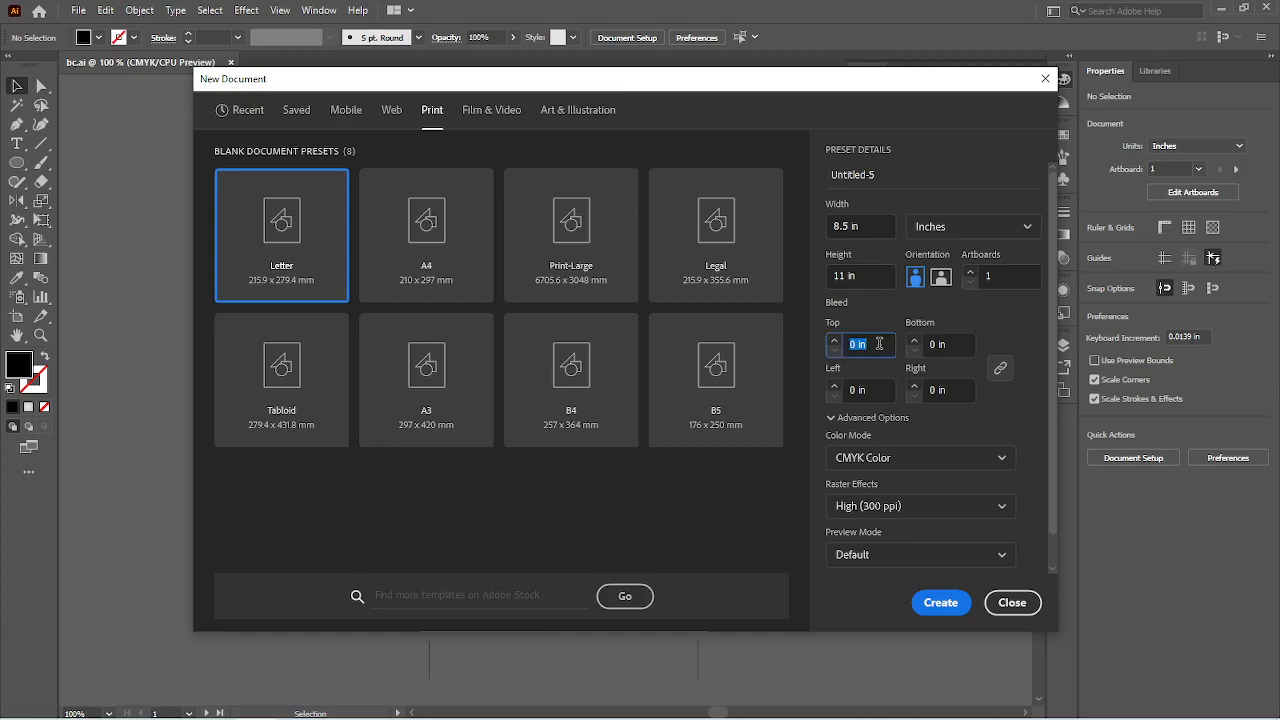
pyautogui.write('0.125')
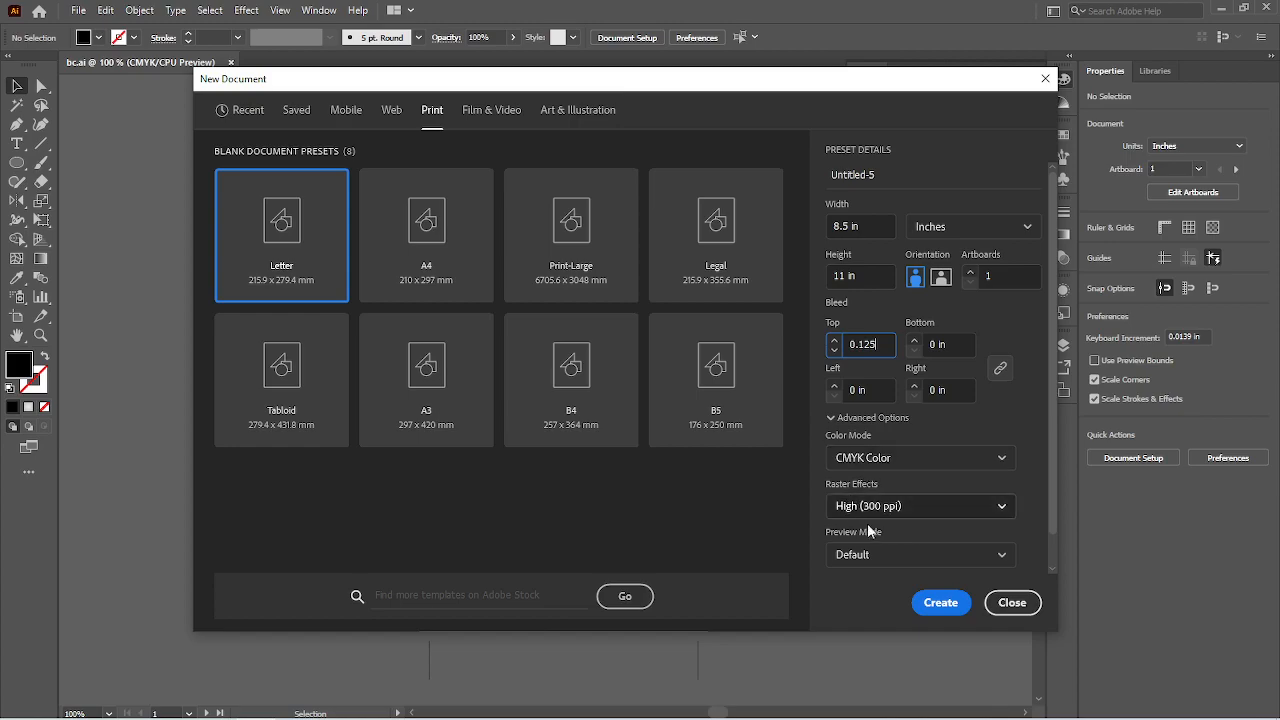
pyautogui.click(930, 603)
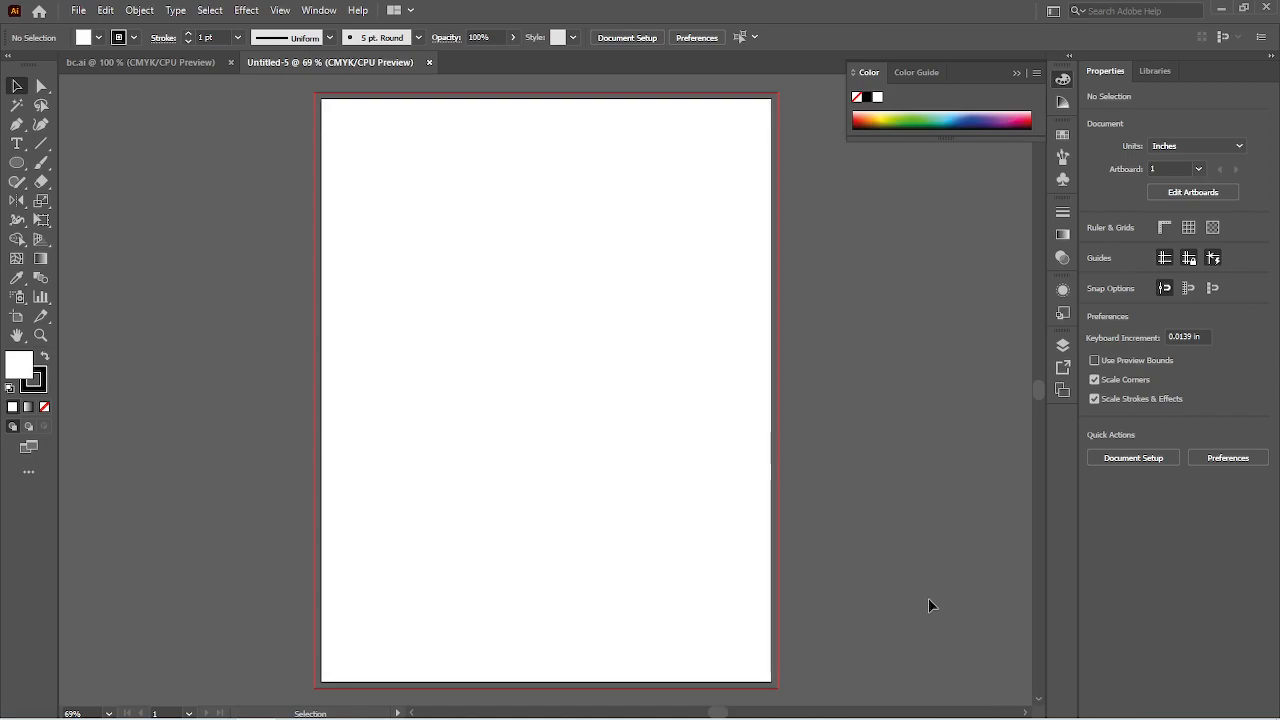
# Step: Draw an 8.75 by 11.25 in rectangle covering the whole page out to the bleed edges
pyautogui.press('m')
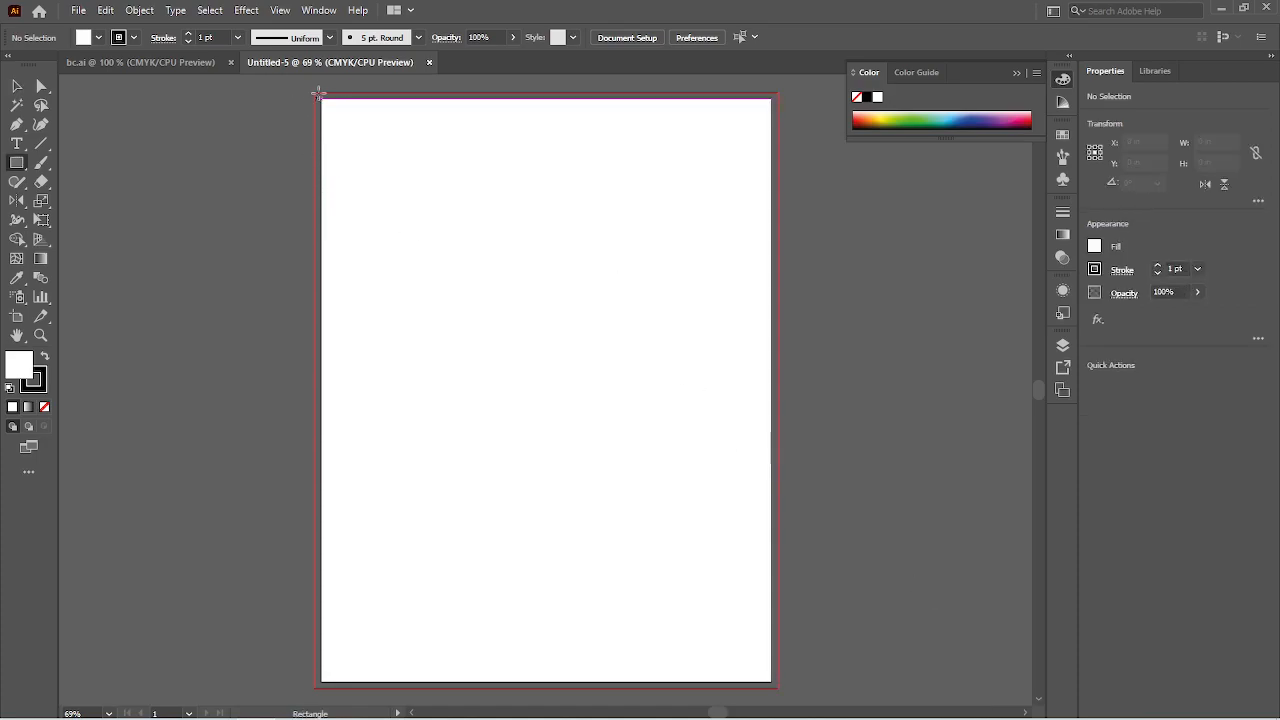
pyautogui.moveTo(313, 91); pyautogui.dragTo(779, 688)
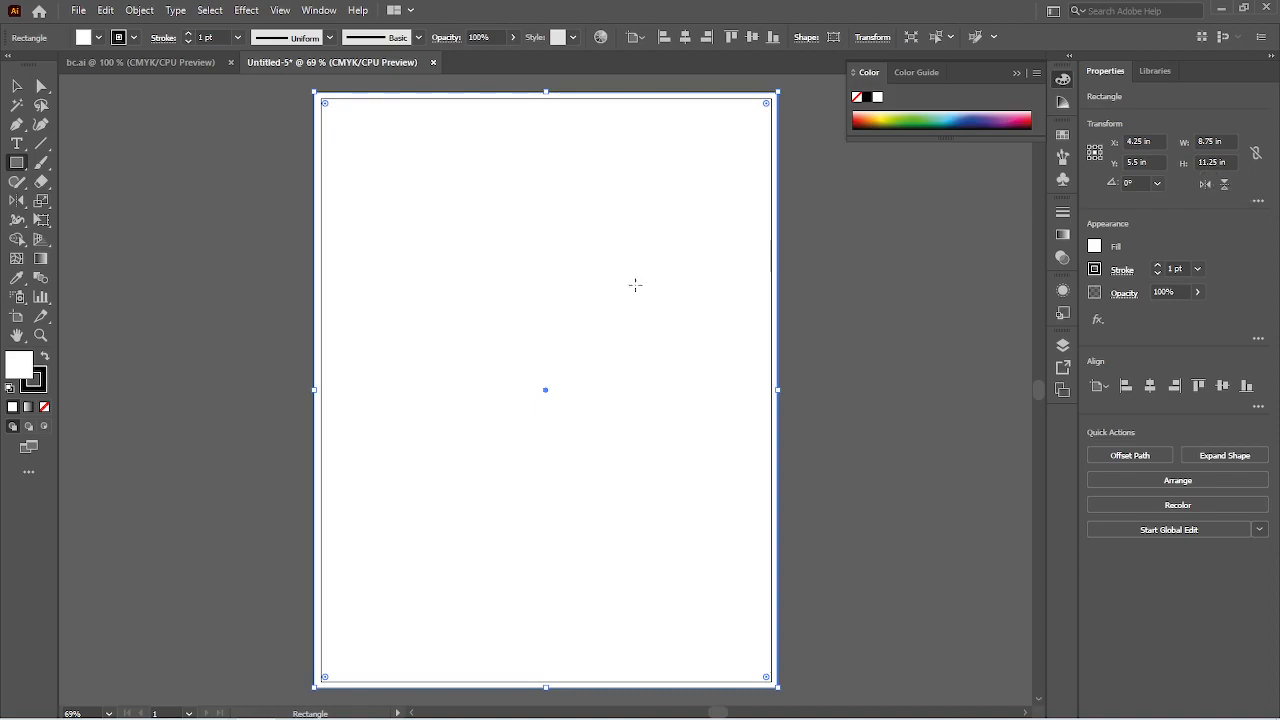
pyautogui.press('v')
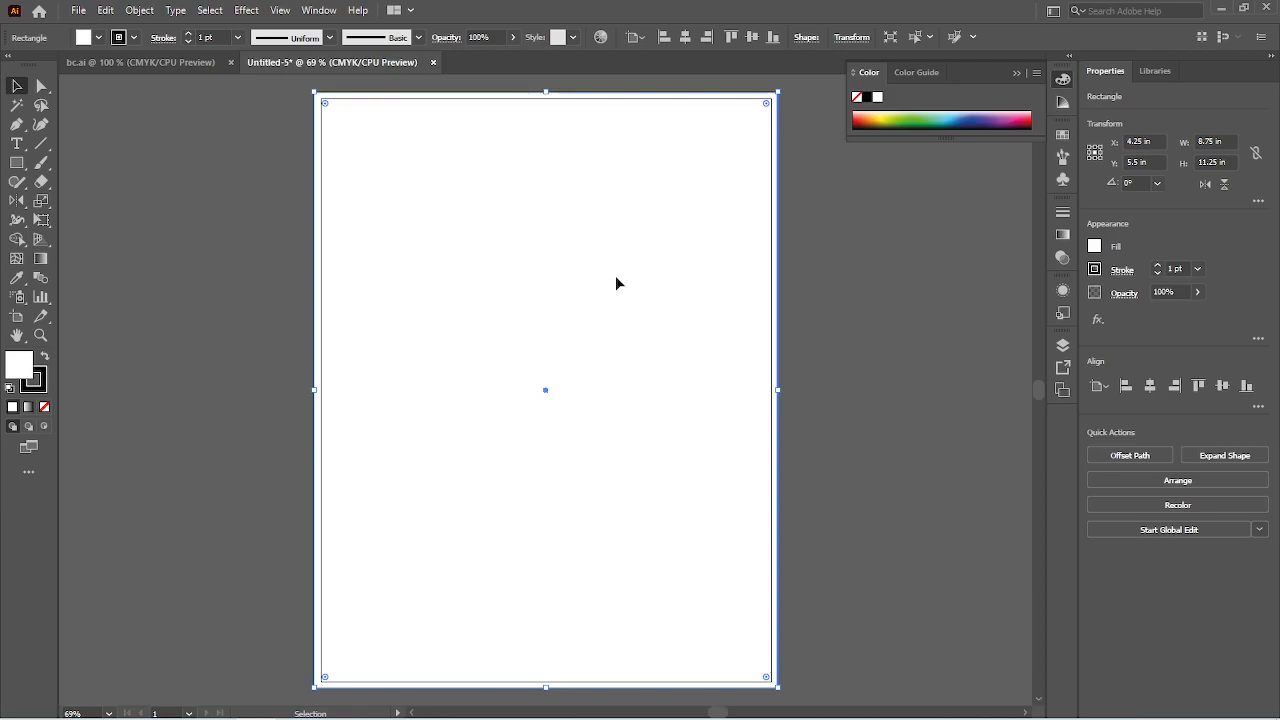
# Step: Create an inner margin rectangle by offsetting the full-bleed rectangle's path by -0.25 in with miter joins
pyautogui.click(139, 10)
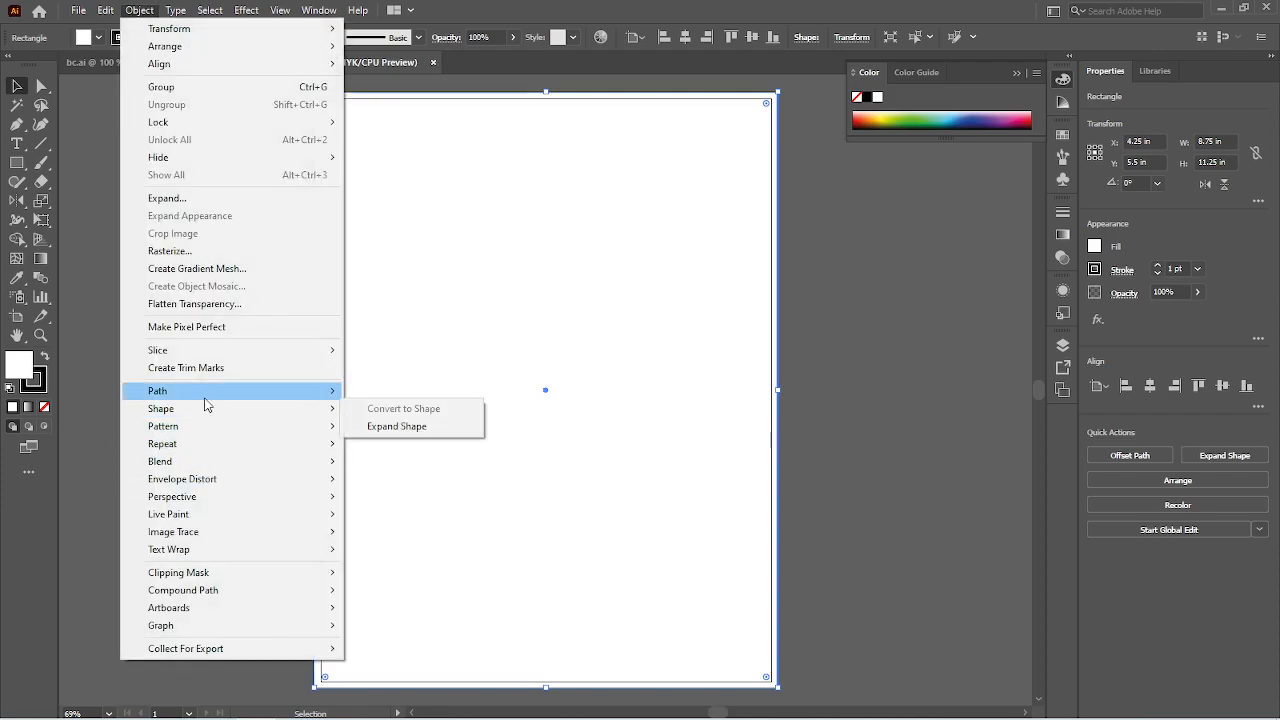
pyautogui.moveTo(204, 395)
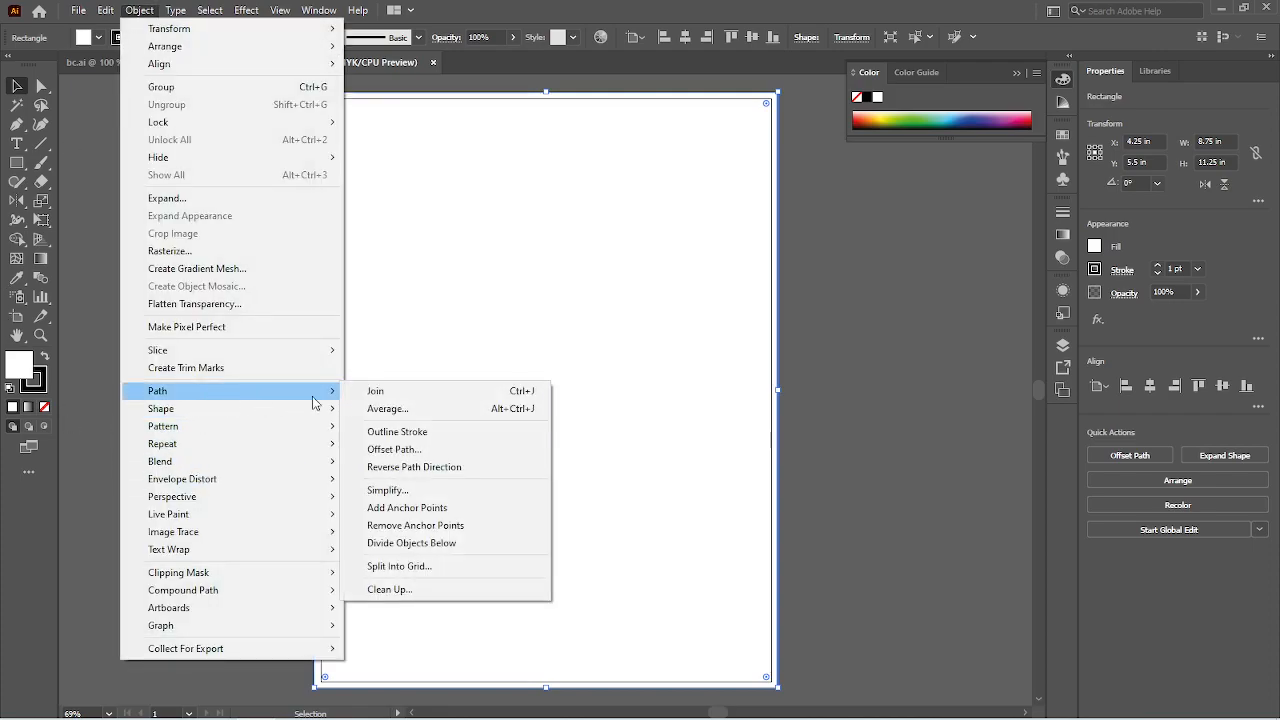
pyautogui.click(404, 452)
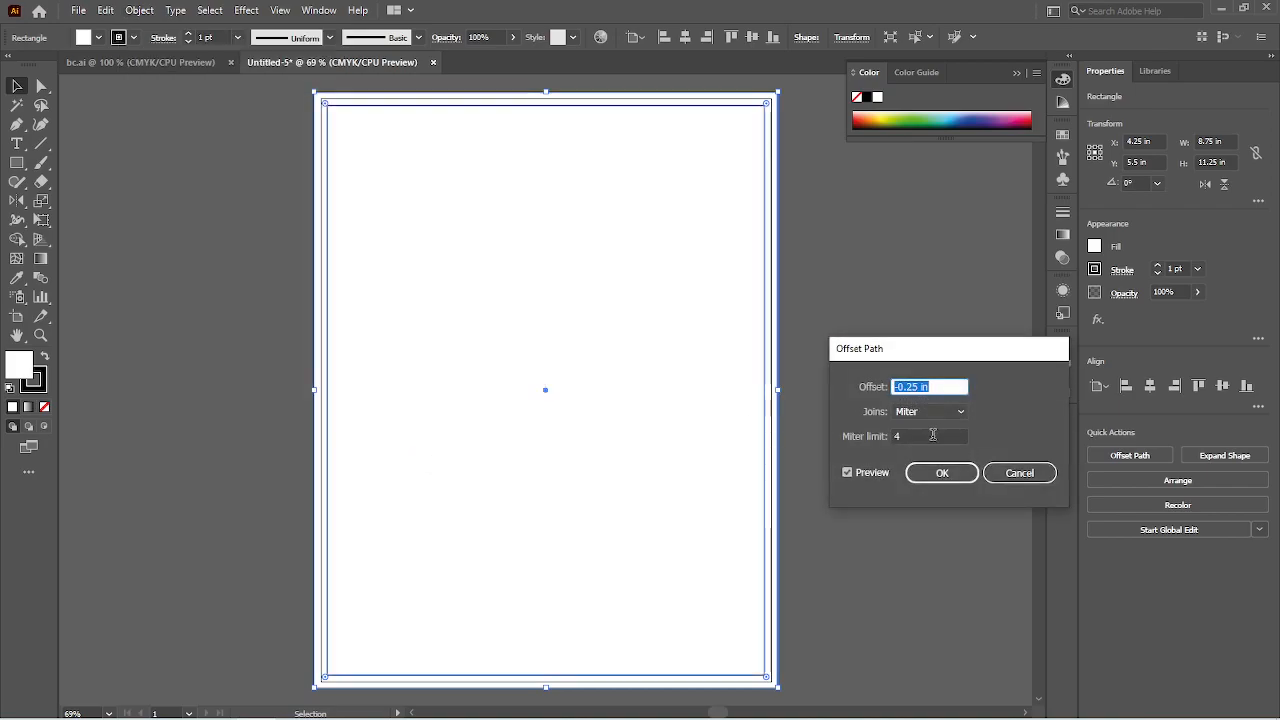
pyautogui.click(940, 473)
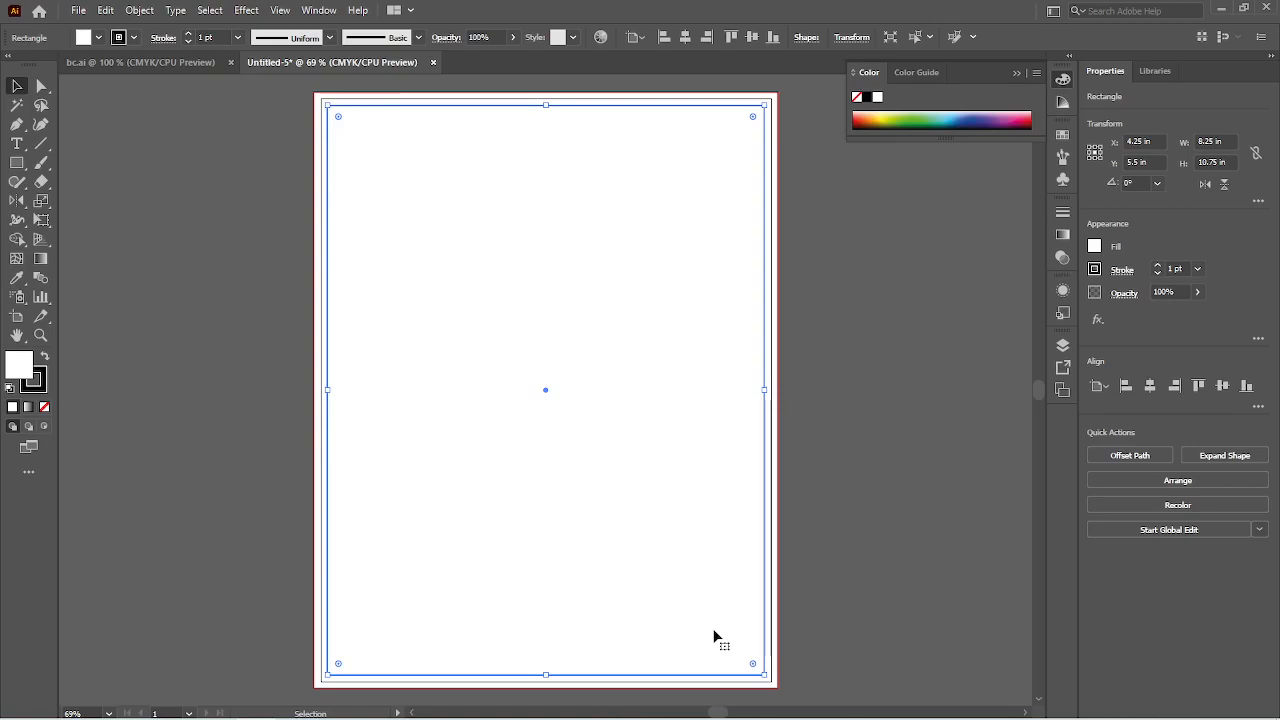
# Step: Bring the inner offset rectangle to the front and convert it into margin guides
pyautogui.rightClick(634, 534)
pyautogui.moveTo(731, 449)
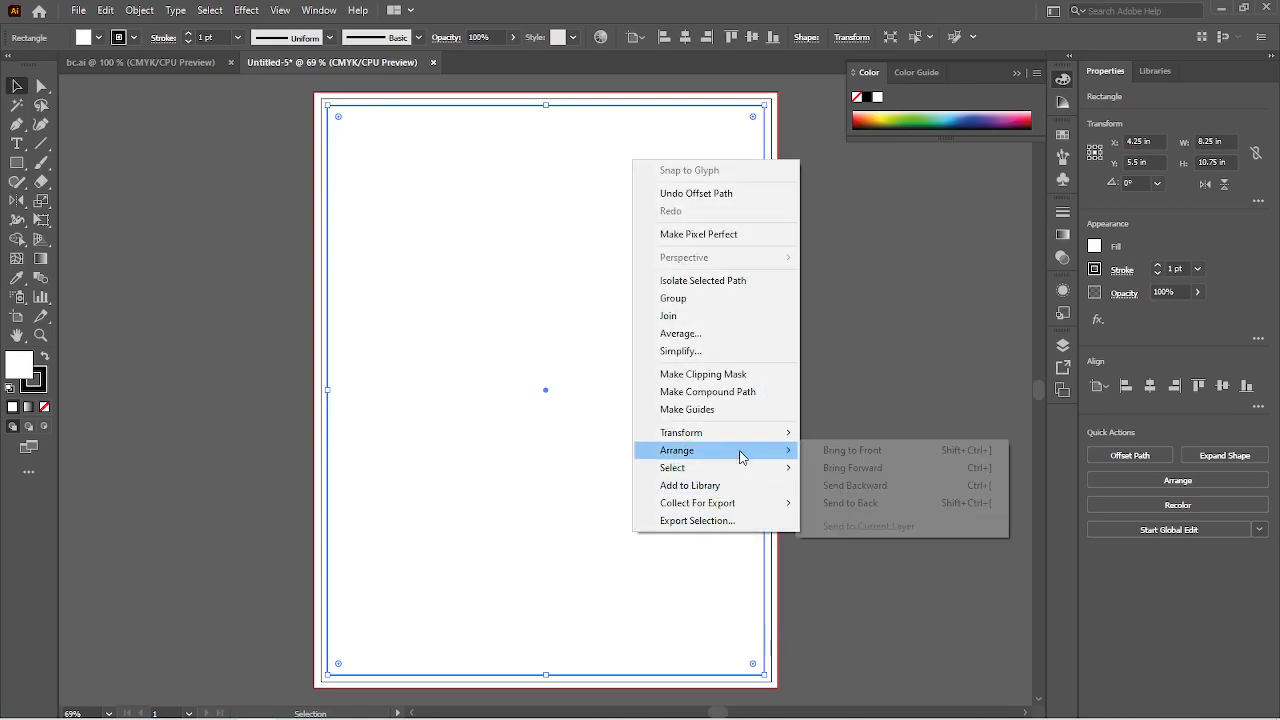
pyautogui.click(830, 452)
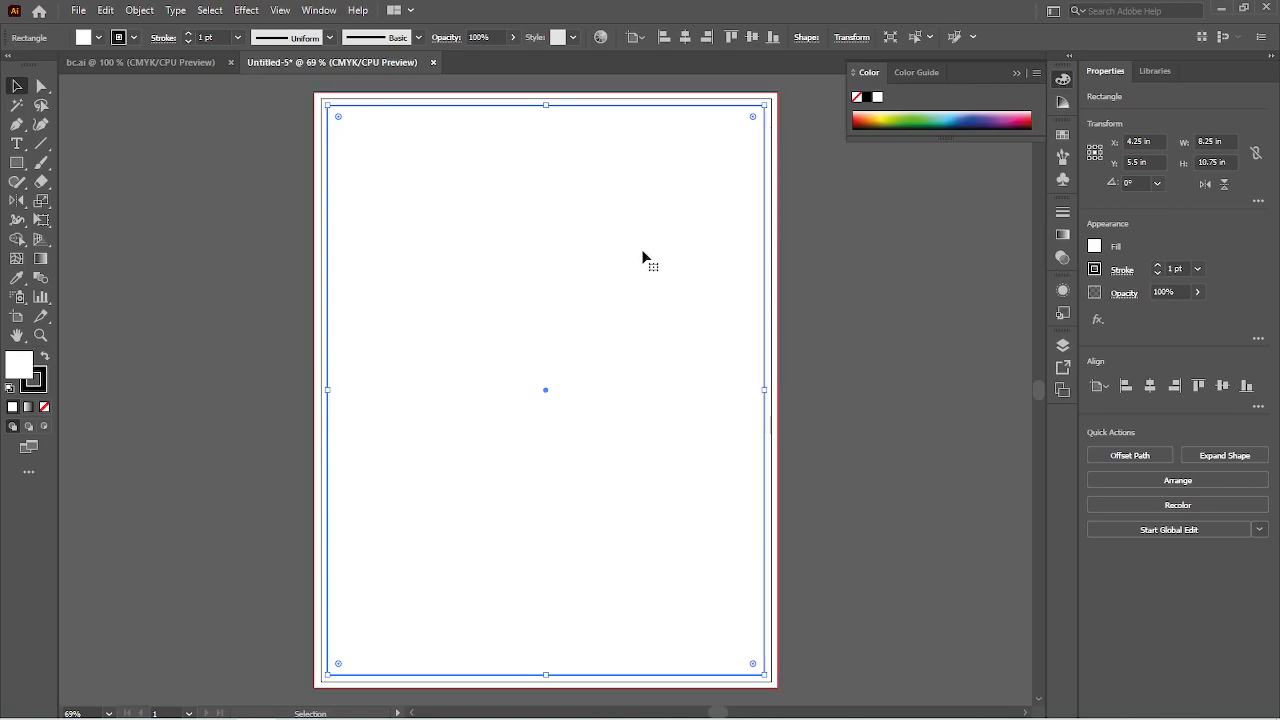
pyautogui.rightClick(434, 256)
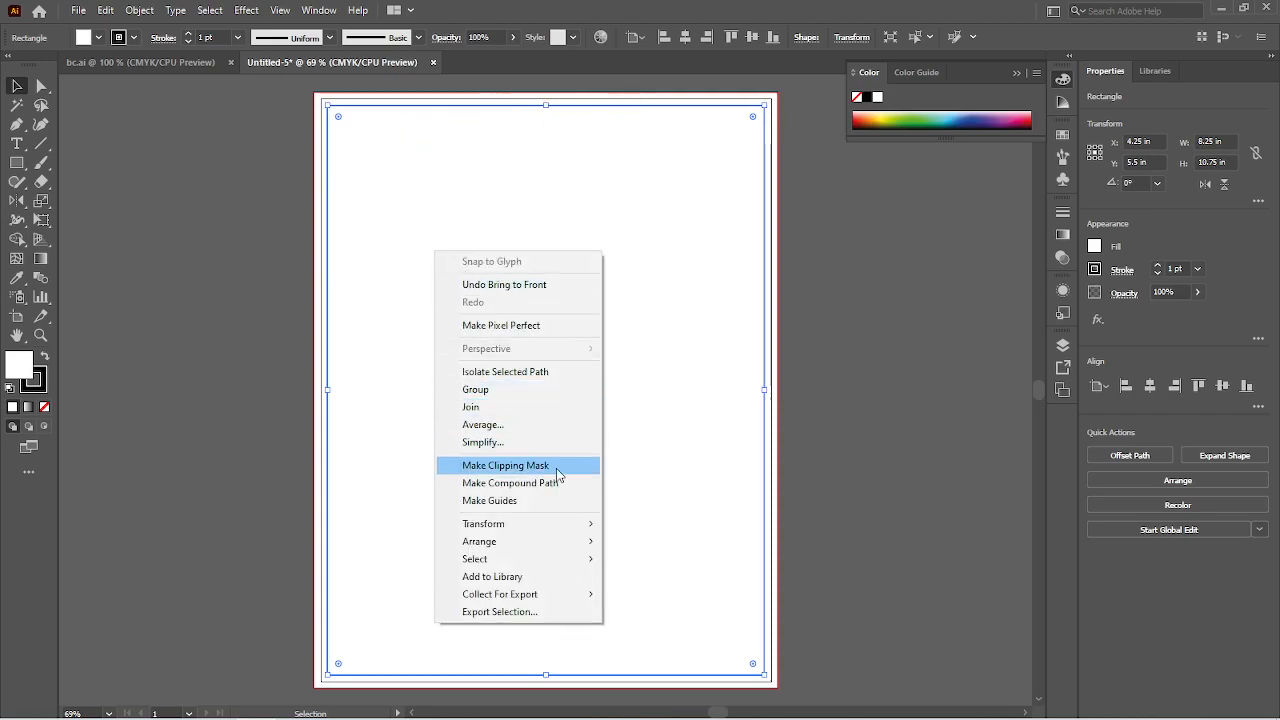
pyautogui.click(540, 501)
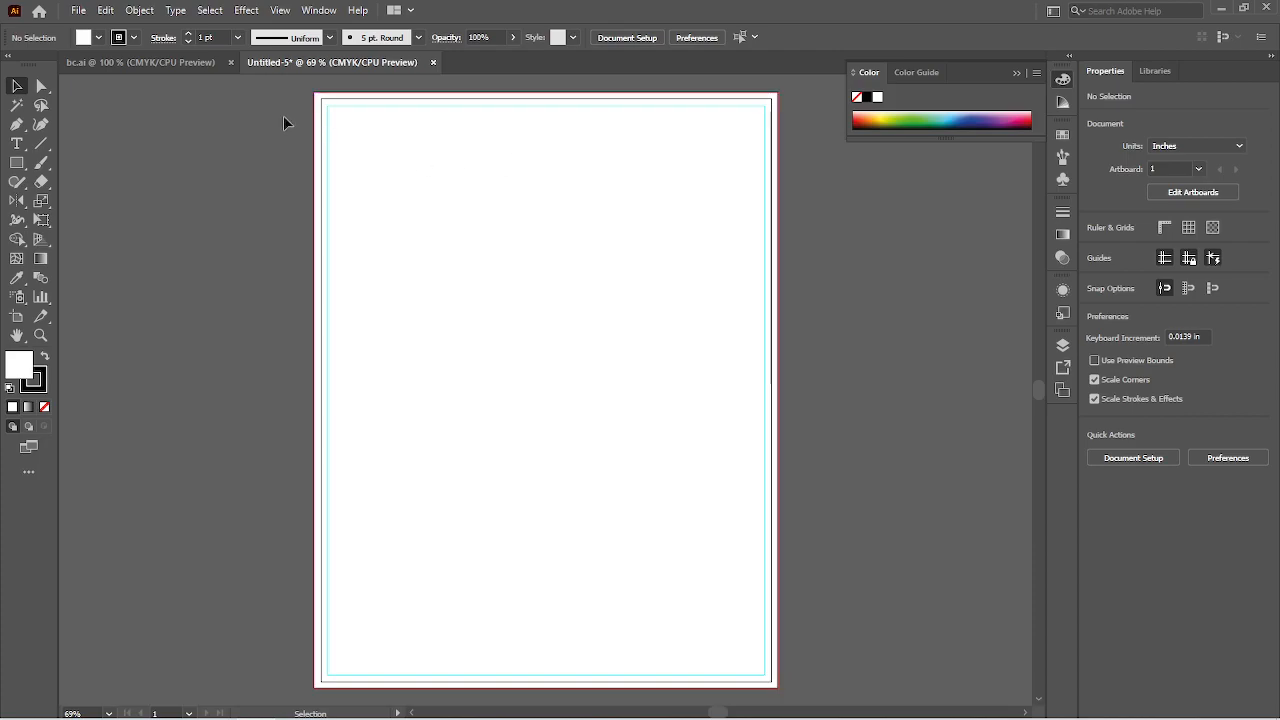
# Step: Copy the DK JEWEL logo from the front of the card in bc.ai and paste it into the new Letter document
pyautogui.click(185, 61)
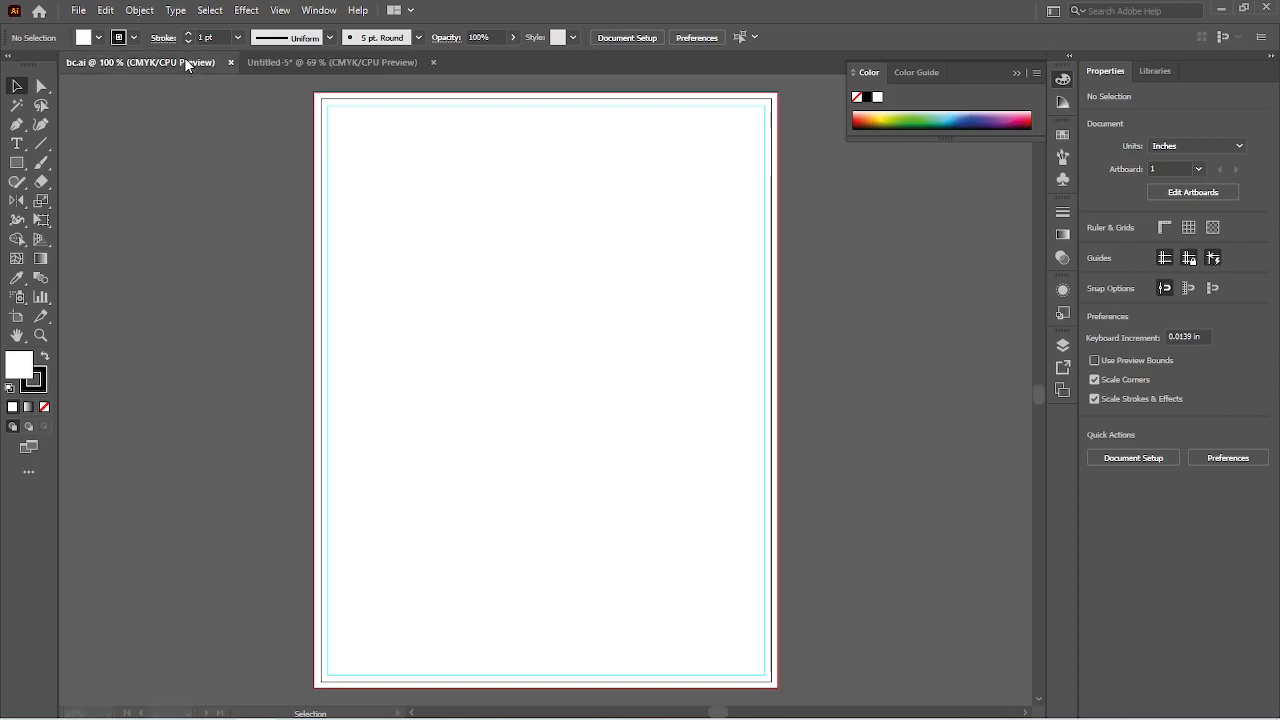
pyautogui.click(505, 252)
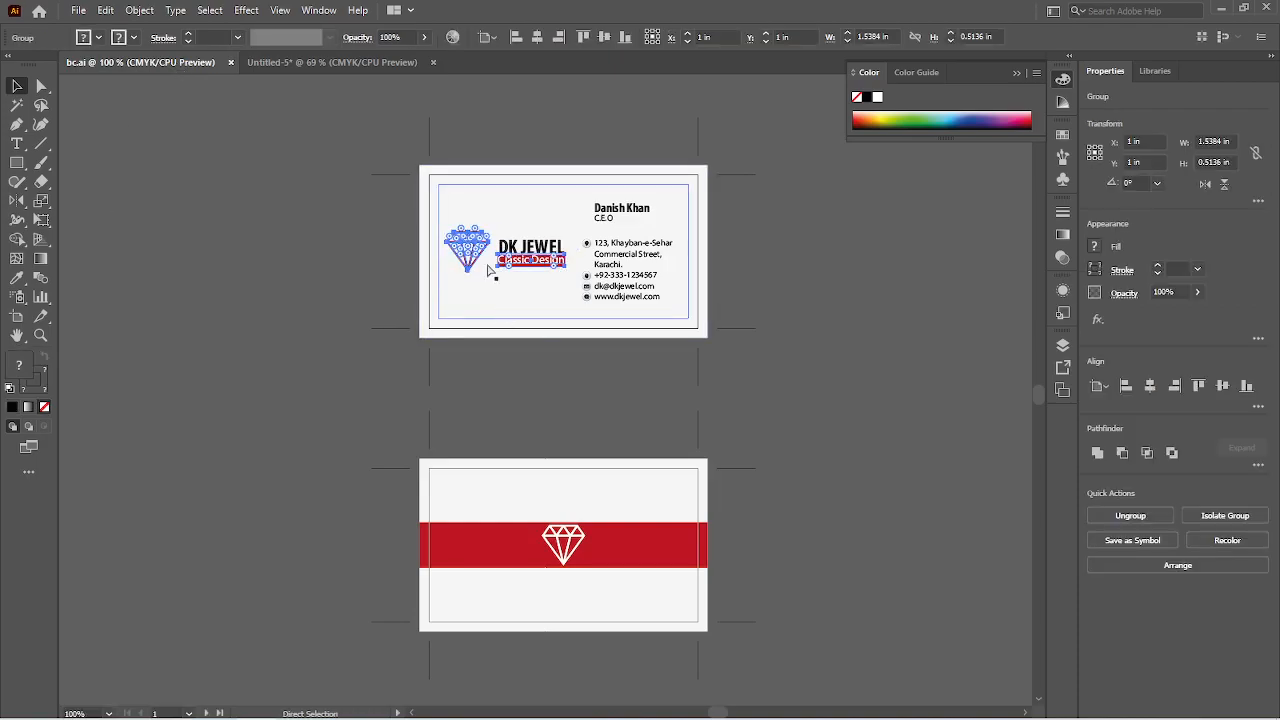
pyautogui.click(372, 61)
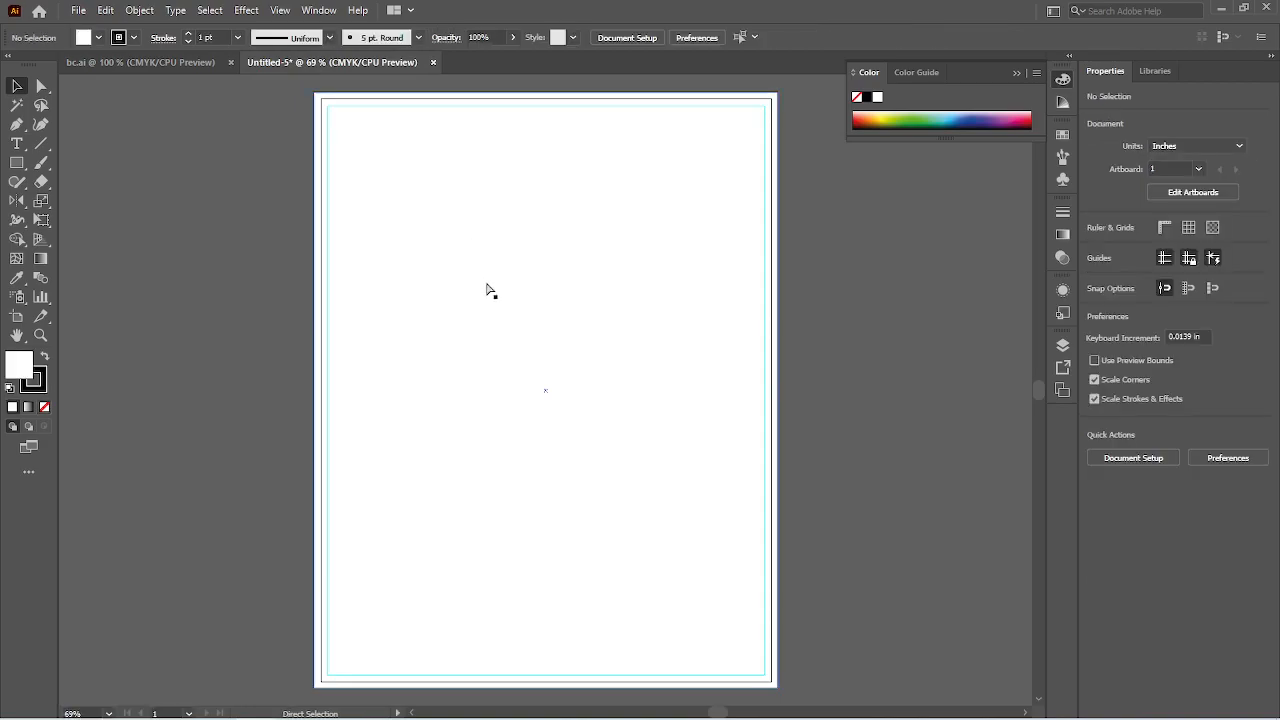
pyautogui.hotkey('ctrl', 'v')
pyautogui.click(477, 266)
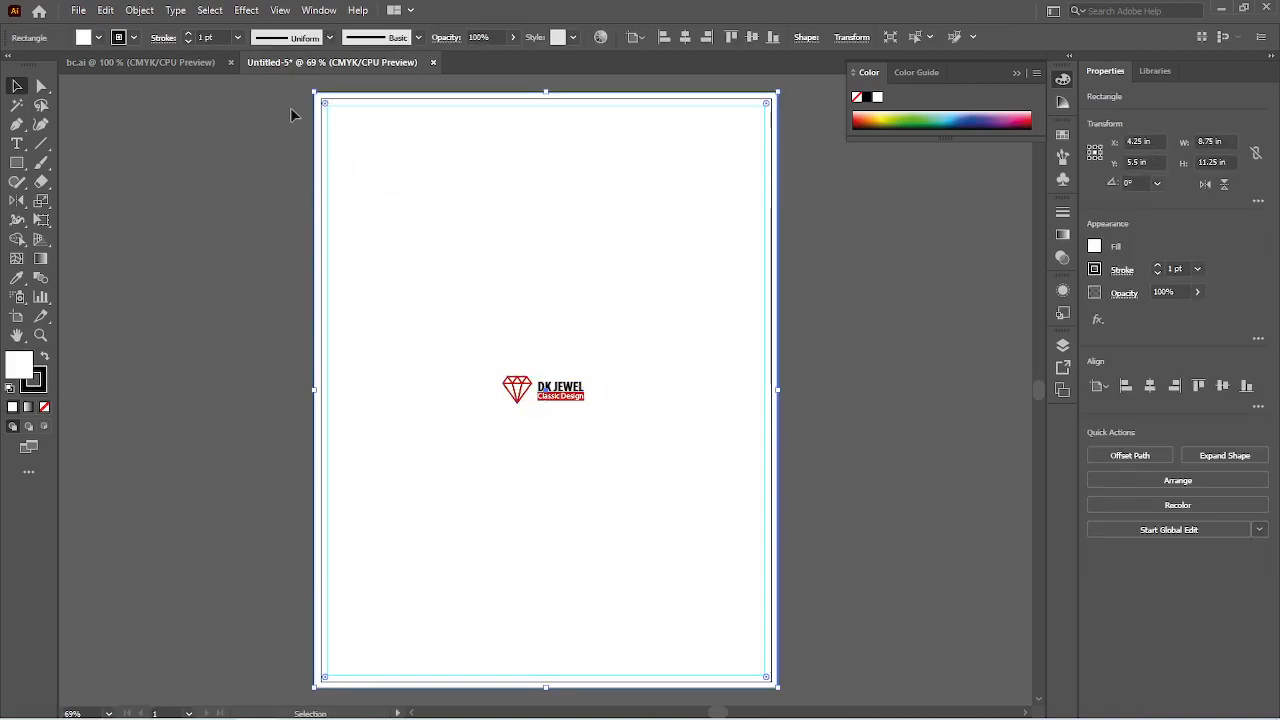
# Step: Select the contact text block and its four round icons on the business card in bc.ai and copy them
pyautogui.click(206, 65)
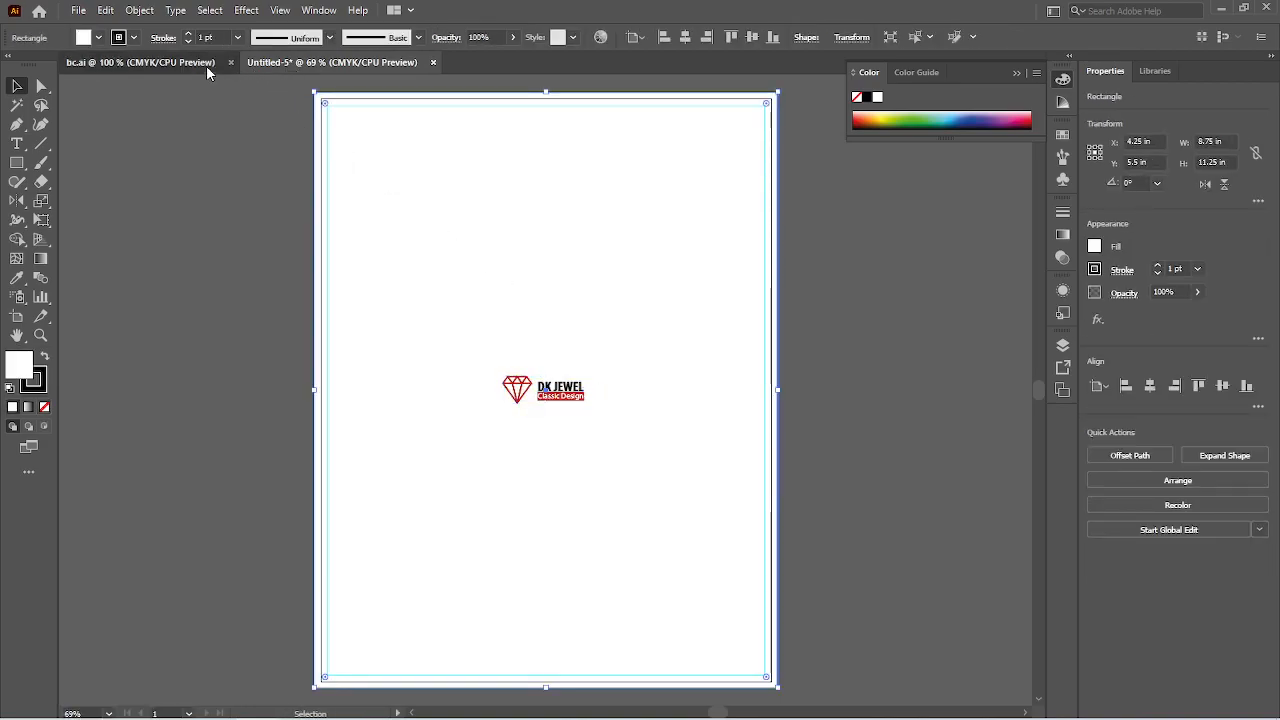
pyautogui.click(626, 296)
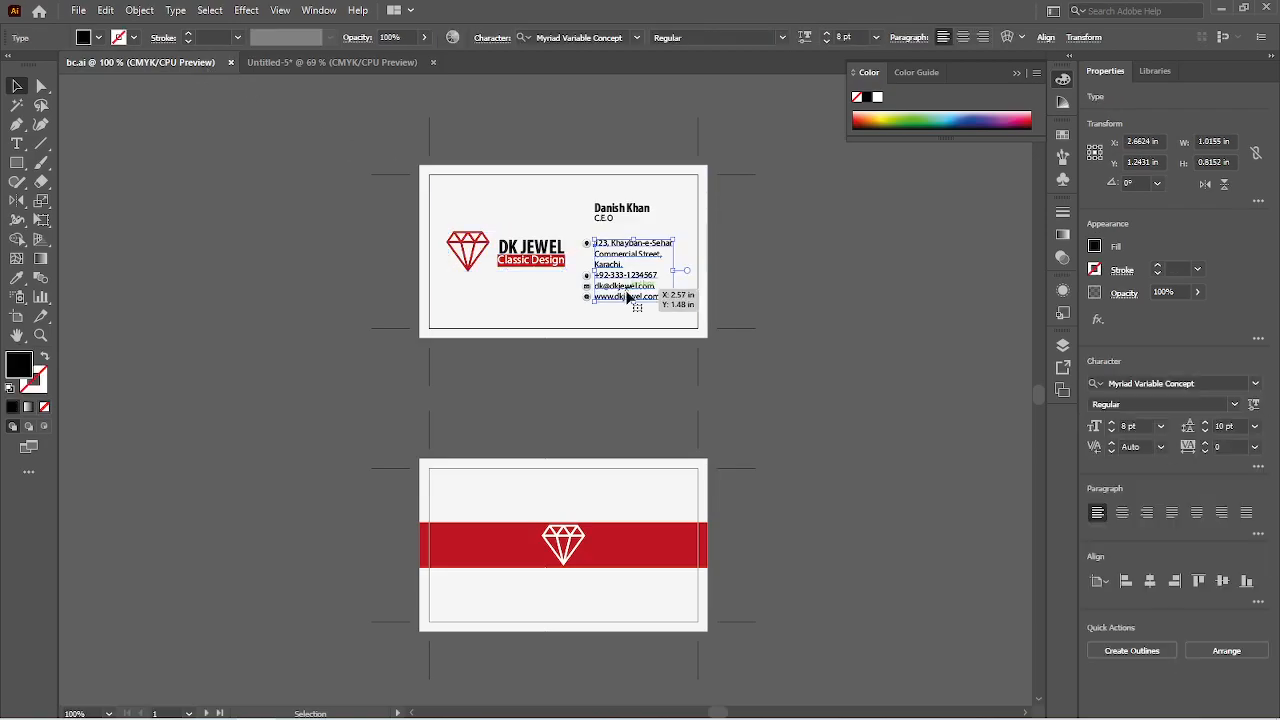
pyautogui.scroll(2, 588, 302)
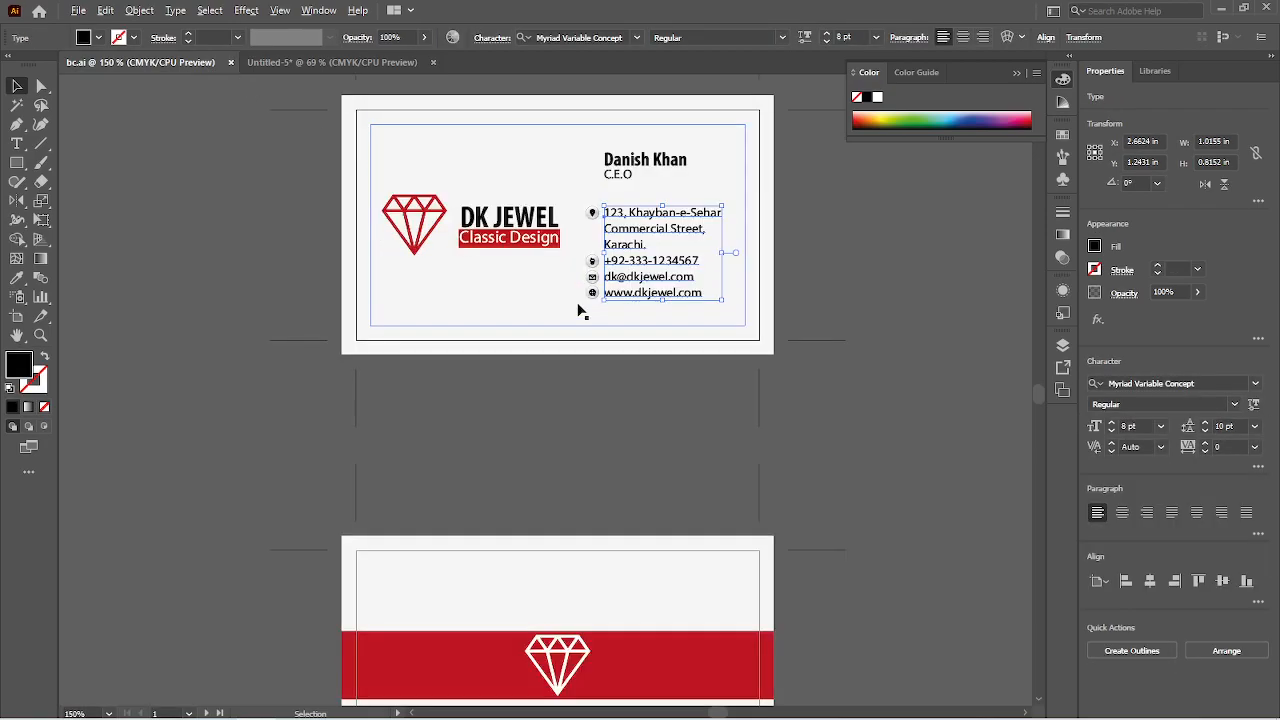
pyautogui.keyDown('shift'); pyautogui.click(594, 184); pyautogui.keyUp('shift')
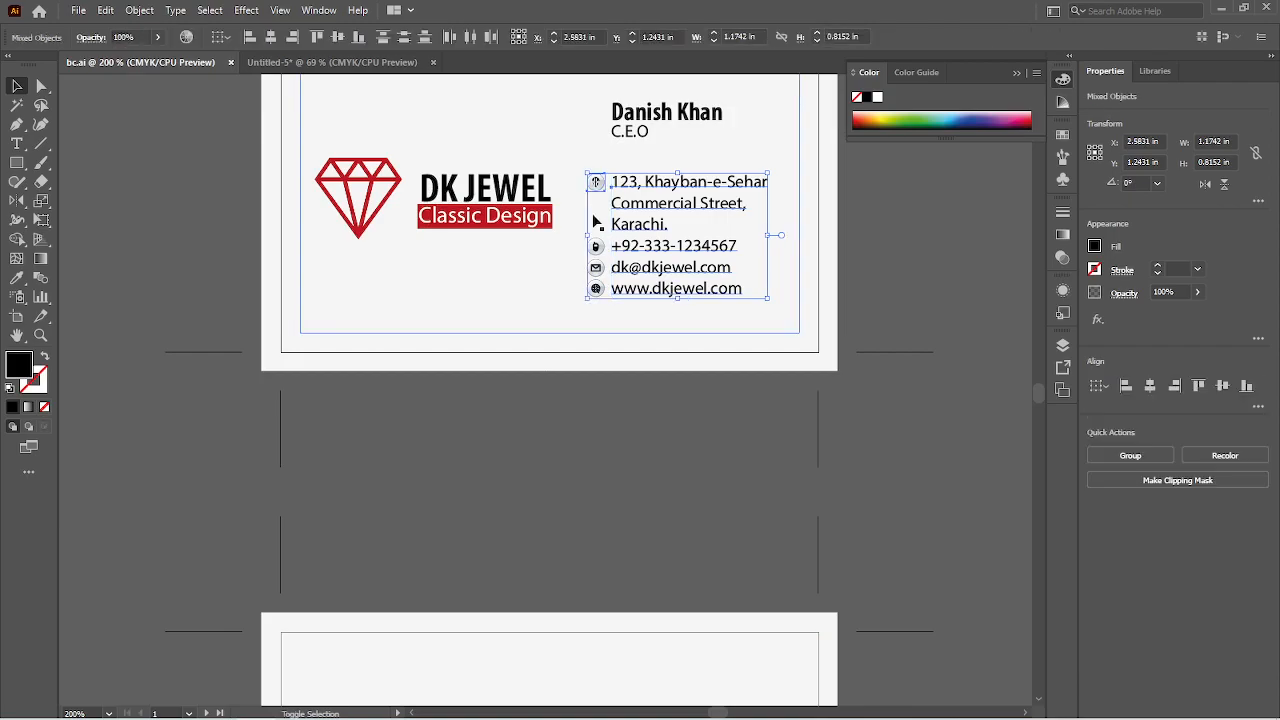
pyautogui.keyDown('shift'); pyautogui.click(597, 248); pyautogui.keyUp('shift')
pyautogui.keyDown('shift'); pyautogui.click(600, 270); pyautogui.keyUp('shift')
pyautogui.keyDown('shift'); pyautogui.click(598, 291); pyautogui.keyUp('shift')
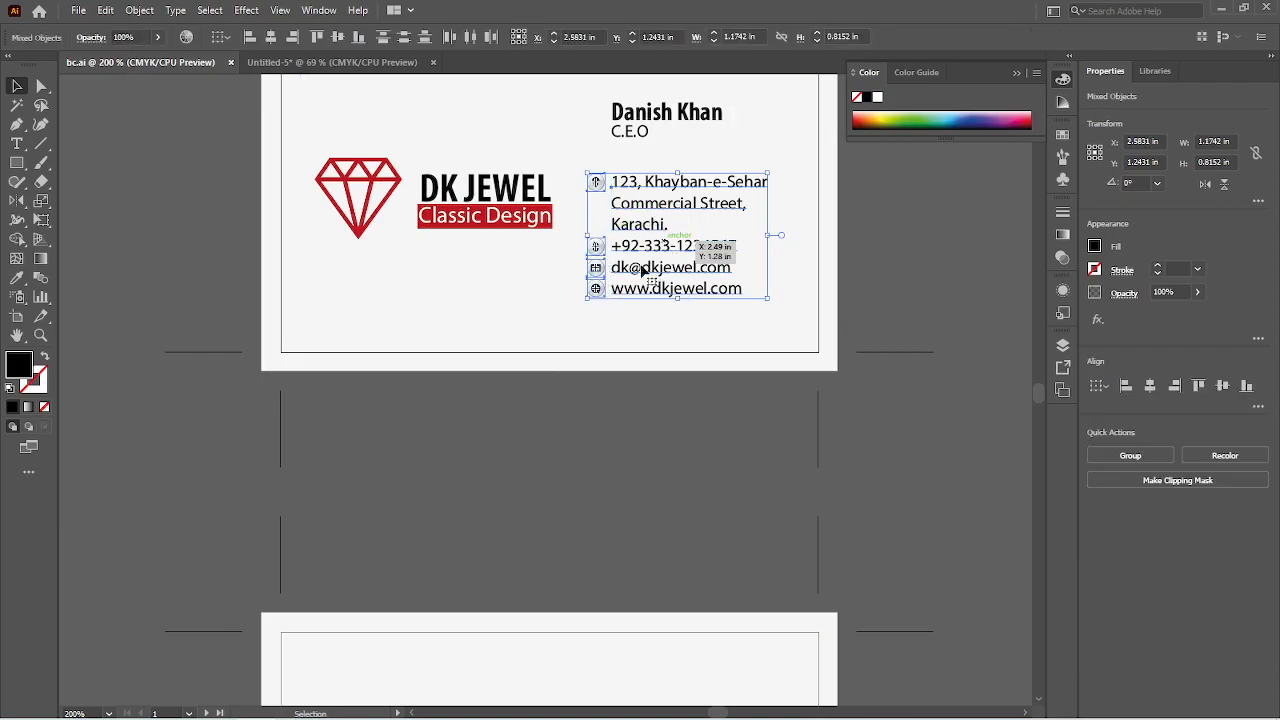
pyautogui.press('ctrl')
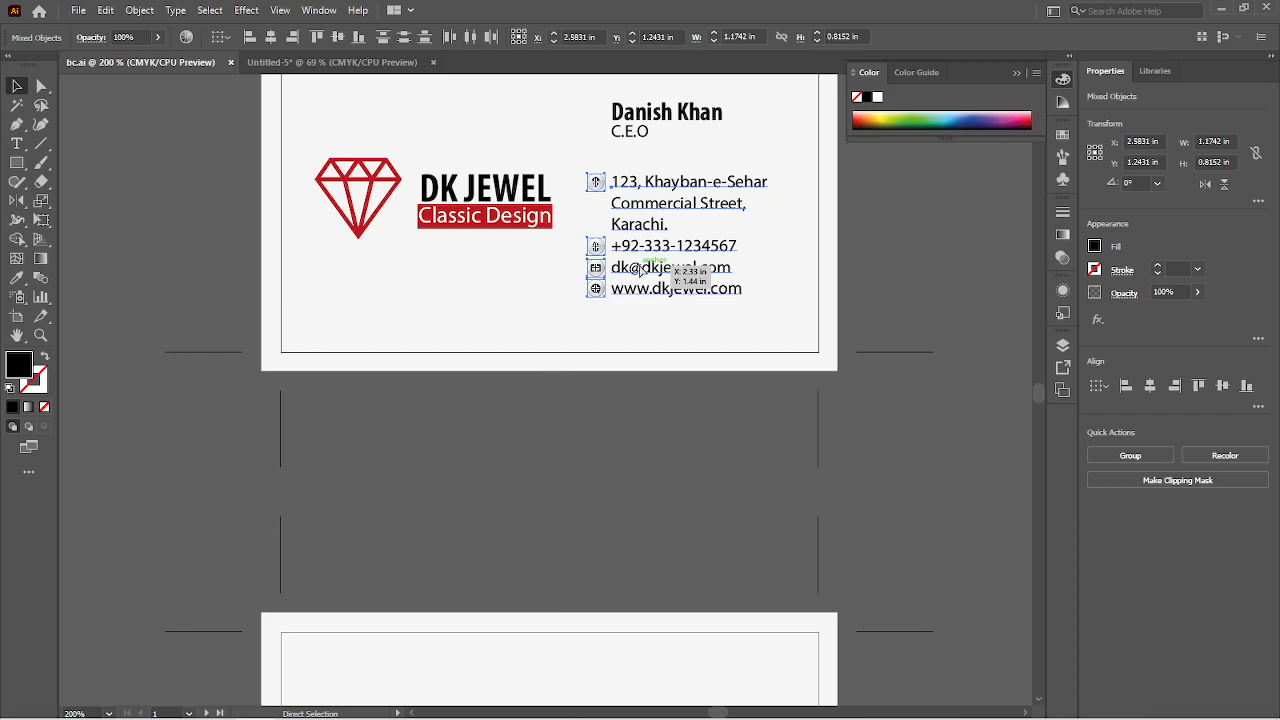
# Step: Paste the contact text and icons into the Letter document and group them
pyautogui.click(372, 63)
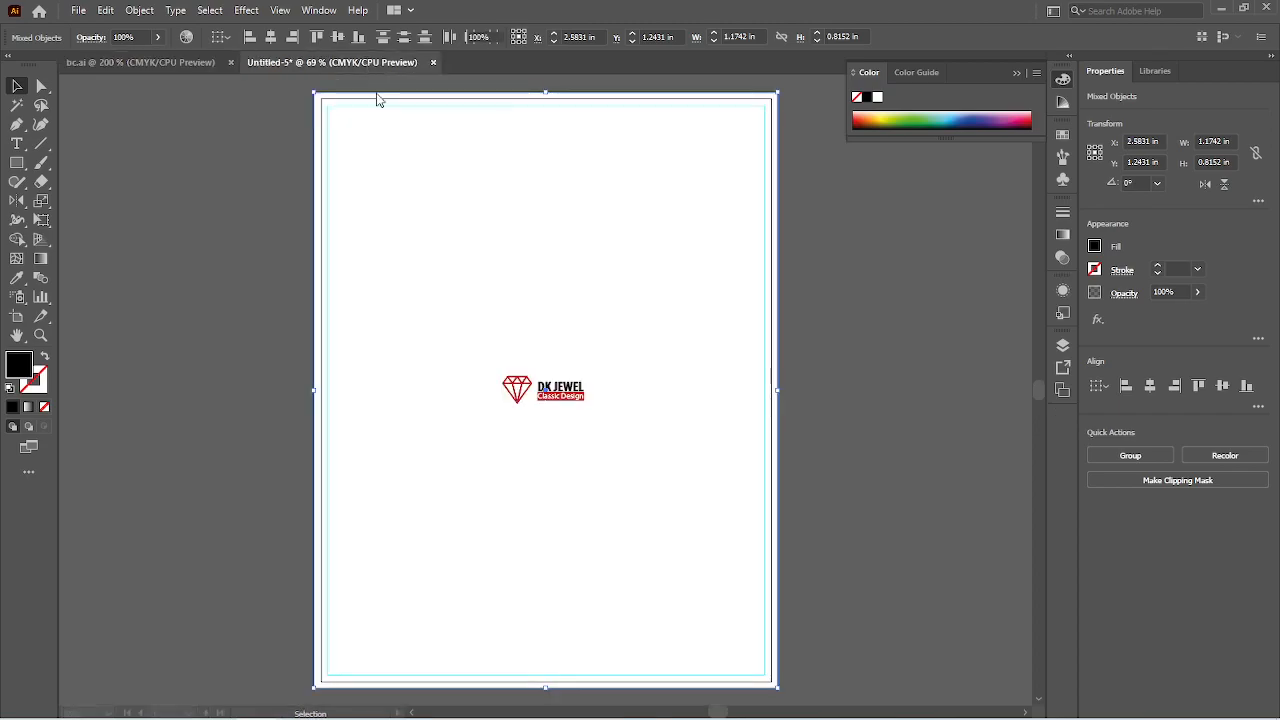
pyautogui.click(400, 148)
pyautogui.hotkey('ctrl', 'v')
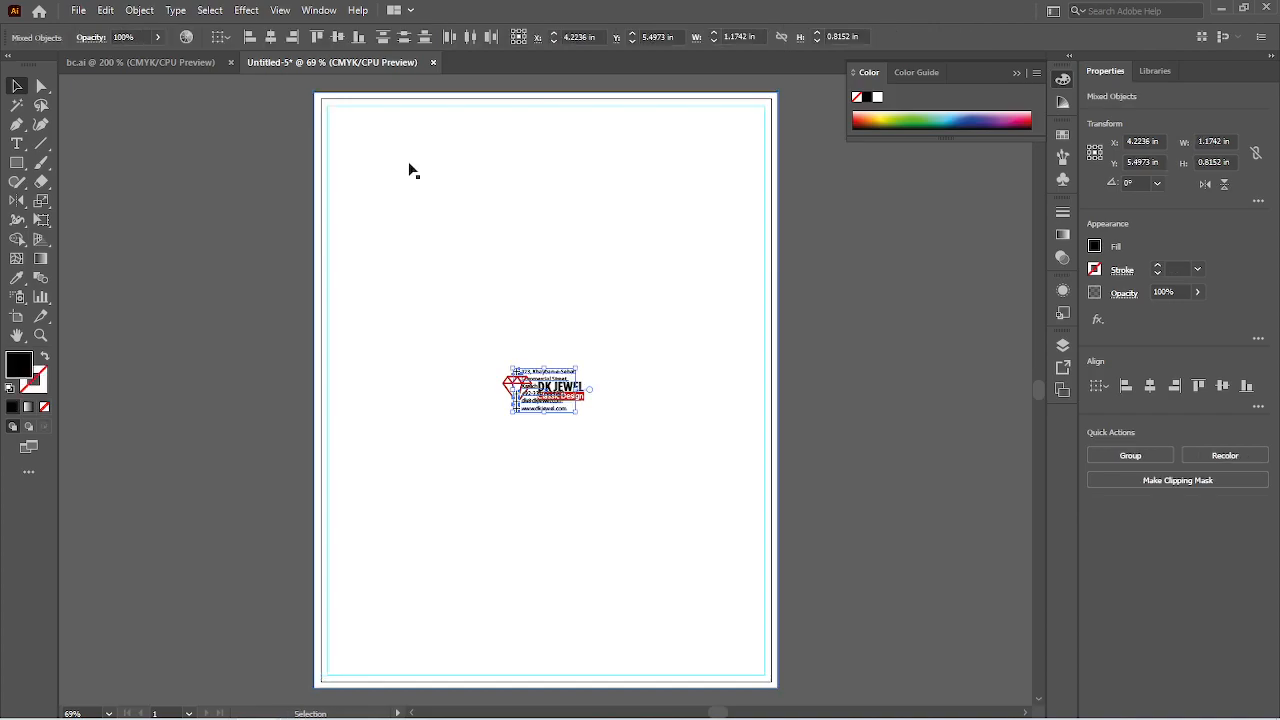
pyautogui.hotkey('ctrl', 'g')
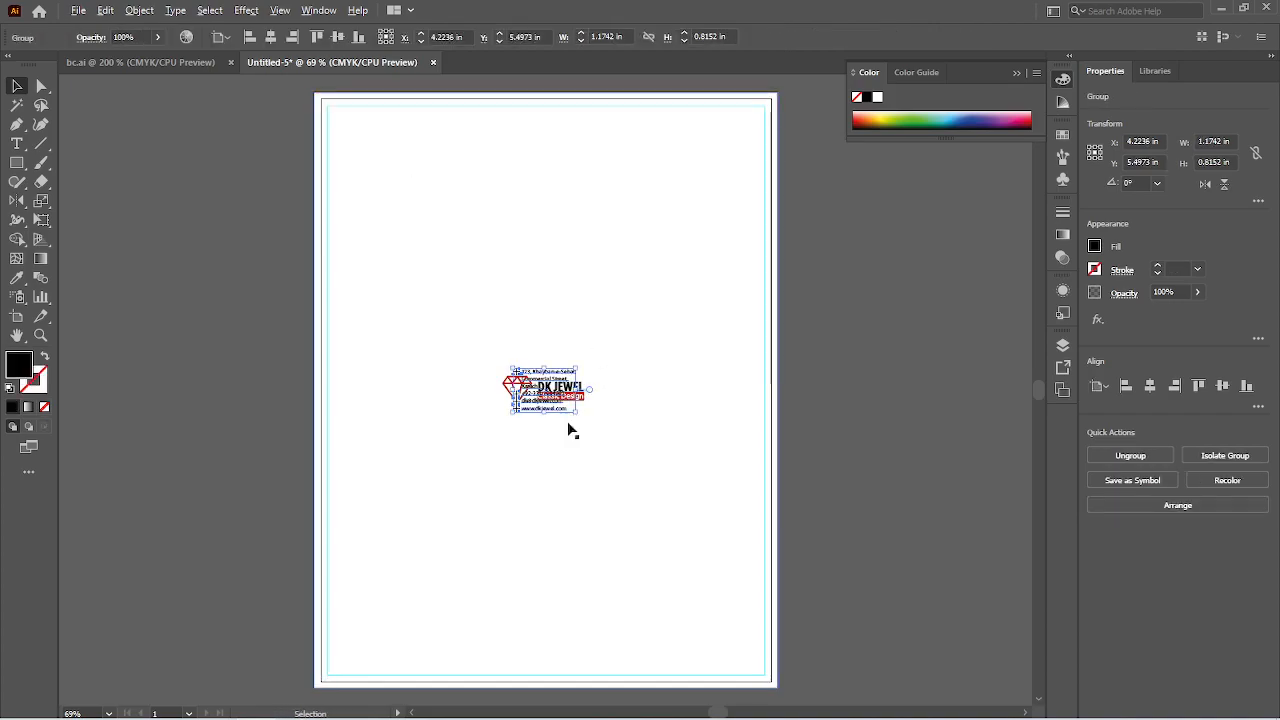
# Step: Move the contact details group to about X 6.01 in, Y 5.46 in, and the logo to about X 4.54 in, Y 5.48 in
pyautogui.scroll(3, 567, 428)
pyautogui.moveTo(508, 388); pyautogui.dragTo(705, 385)
pyautogui.click(571, 377)
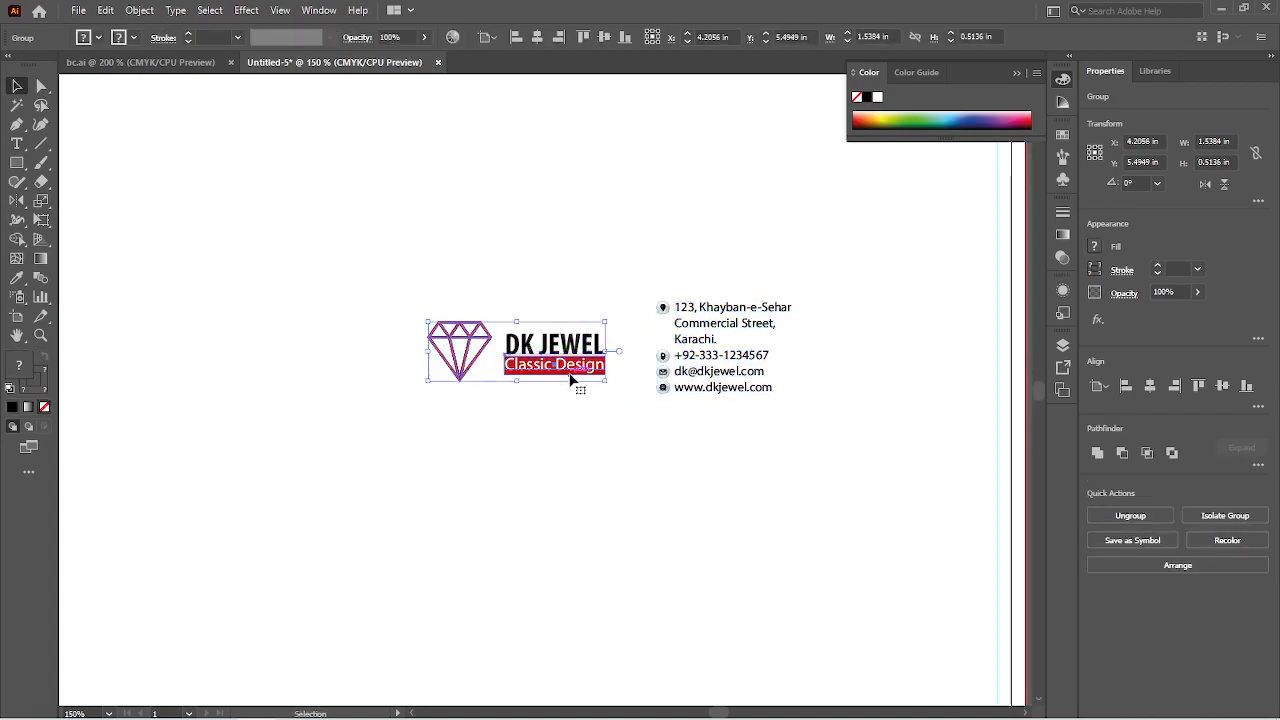
pyautogui.click(706, 389)
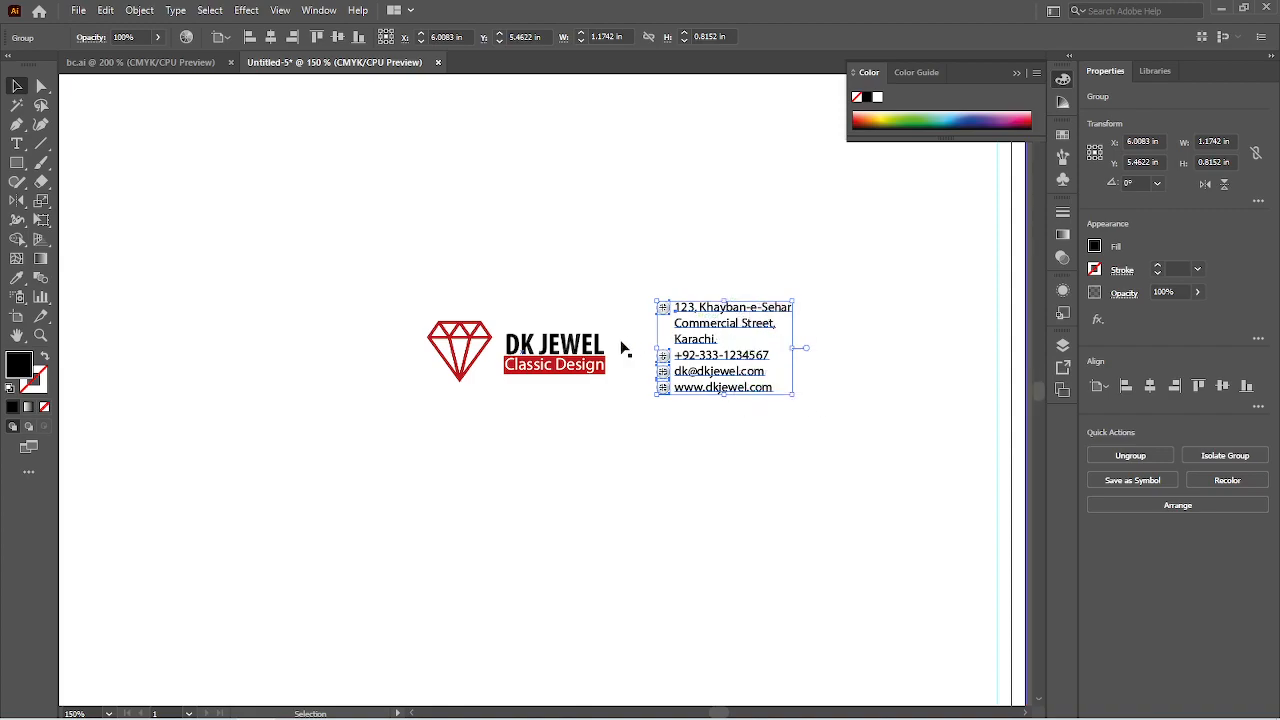
pyautogui.click(600, 364)
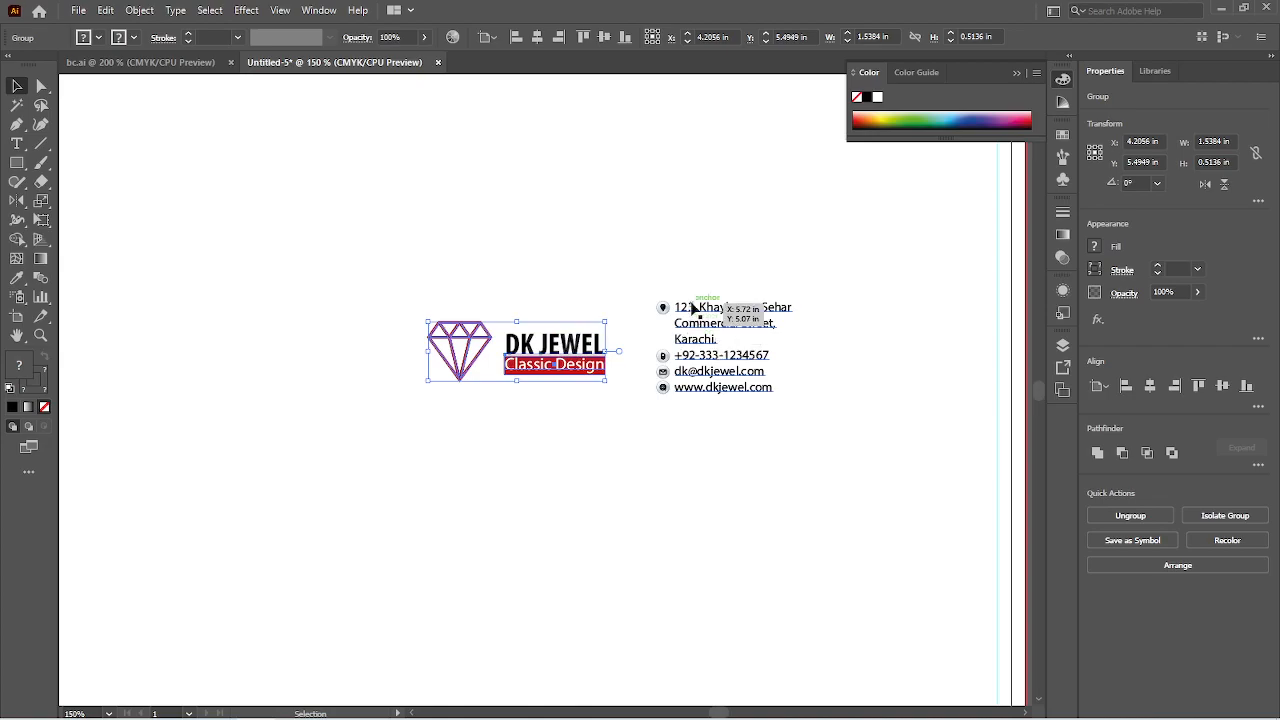
pyautogui.click(687, 384)
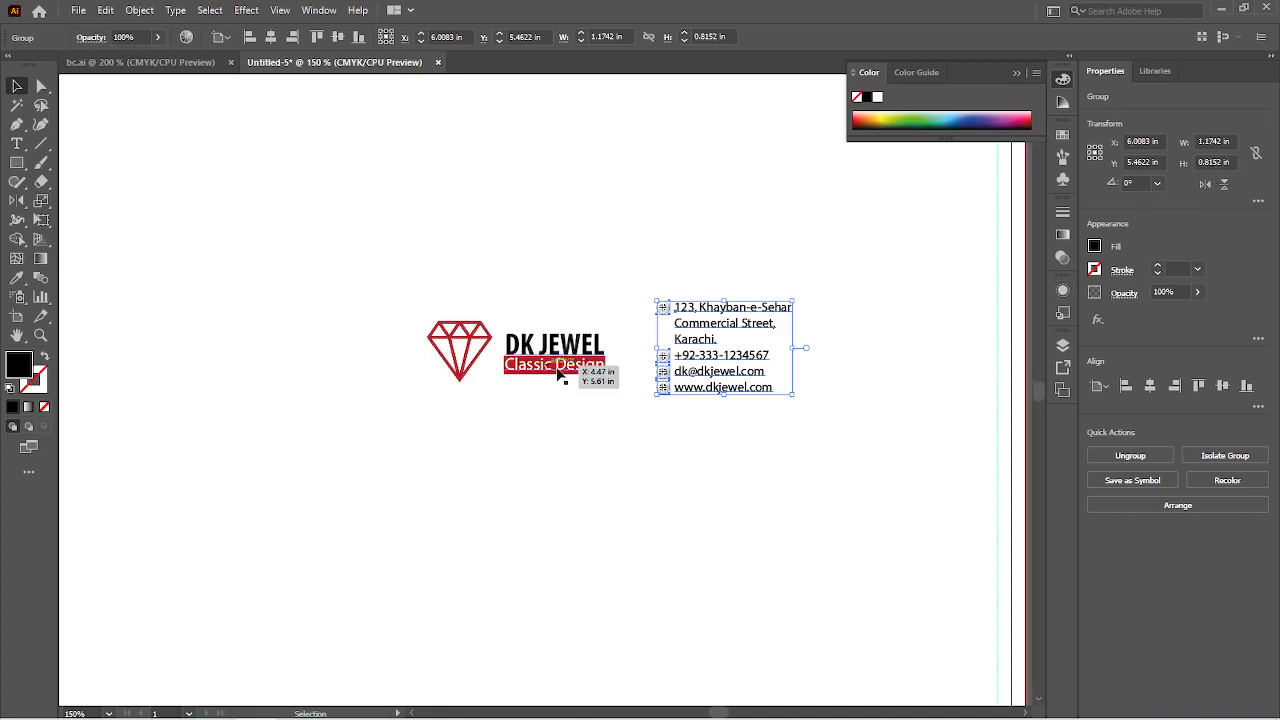
pyautogui.moveTo(566, 370); pyautogui.dragTo(604, 369)
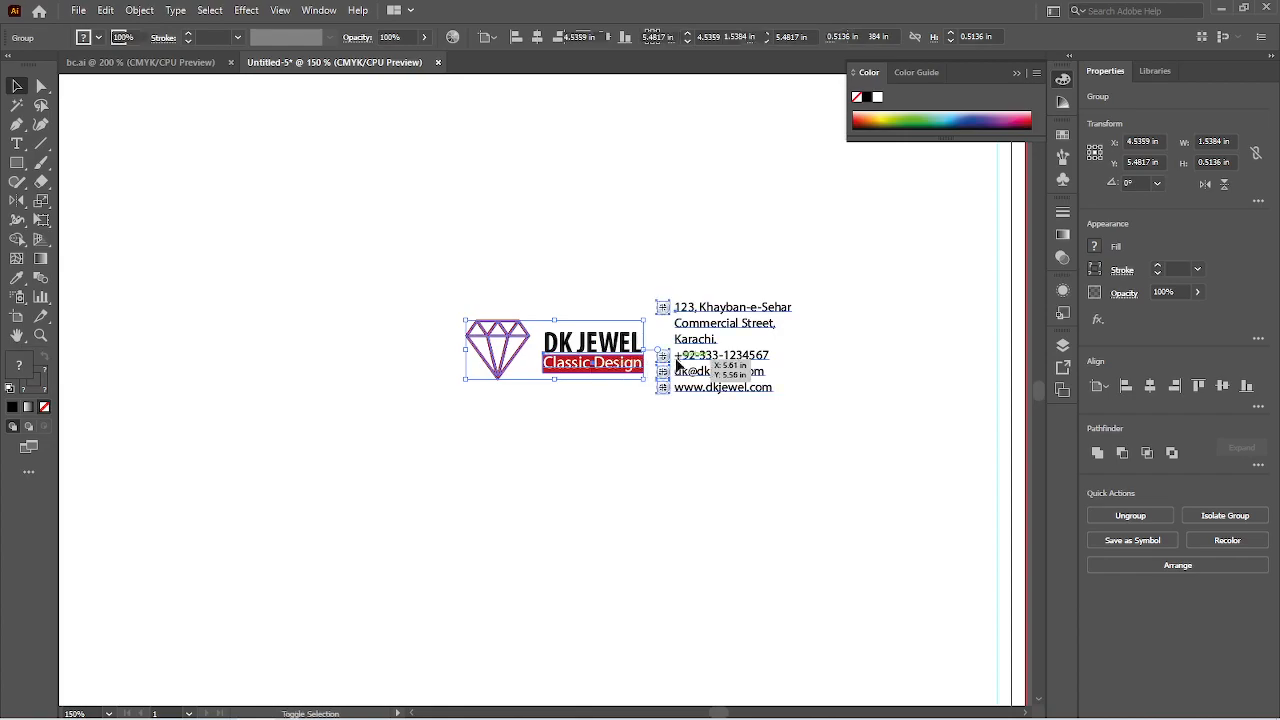
# Step: Select the contact details group together with the logo and align them on their vertical centers
pyautogui.keyDown('shift'); pyautogui.click(676, 369); pyautogui.keyUp('shift')
pyautogui.click(677, 369)
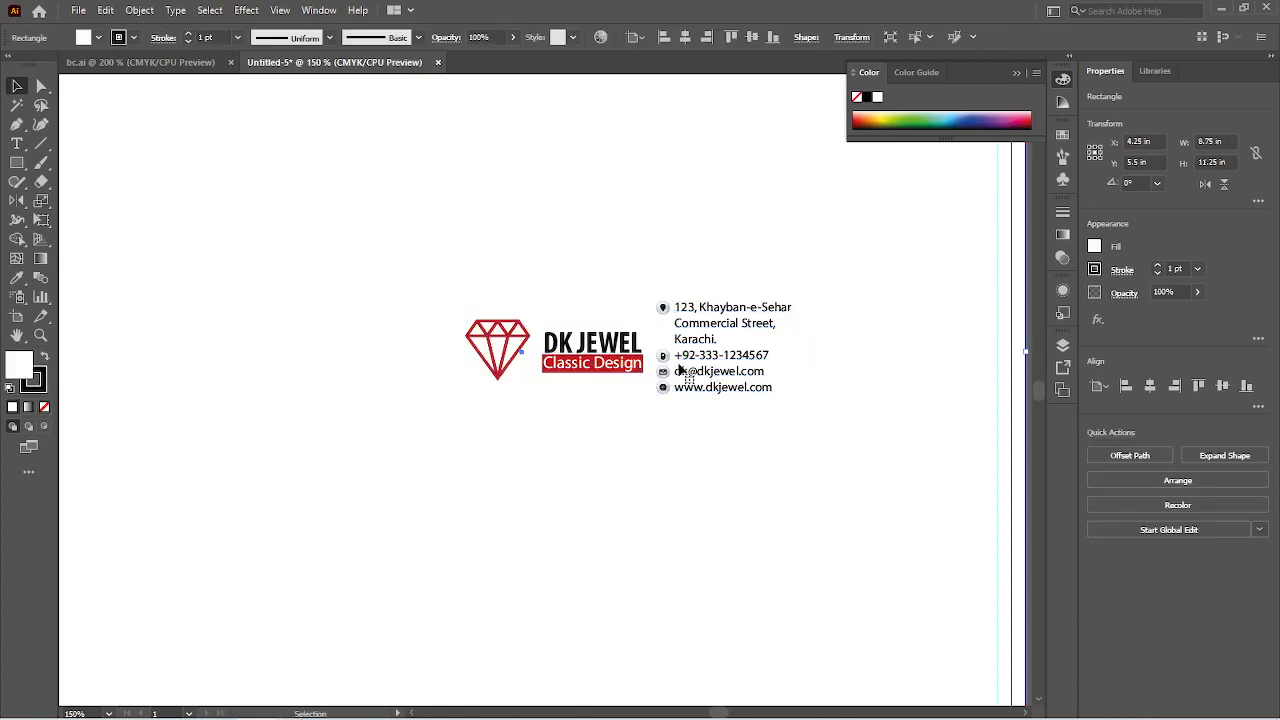
pyautogui.click(692, 357)
pyautogui.keyDown('shift'); pyautogui.click(632, 365); pyautogui.keyUp('shift')
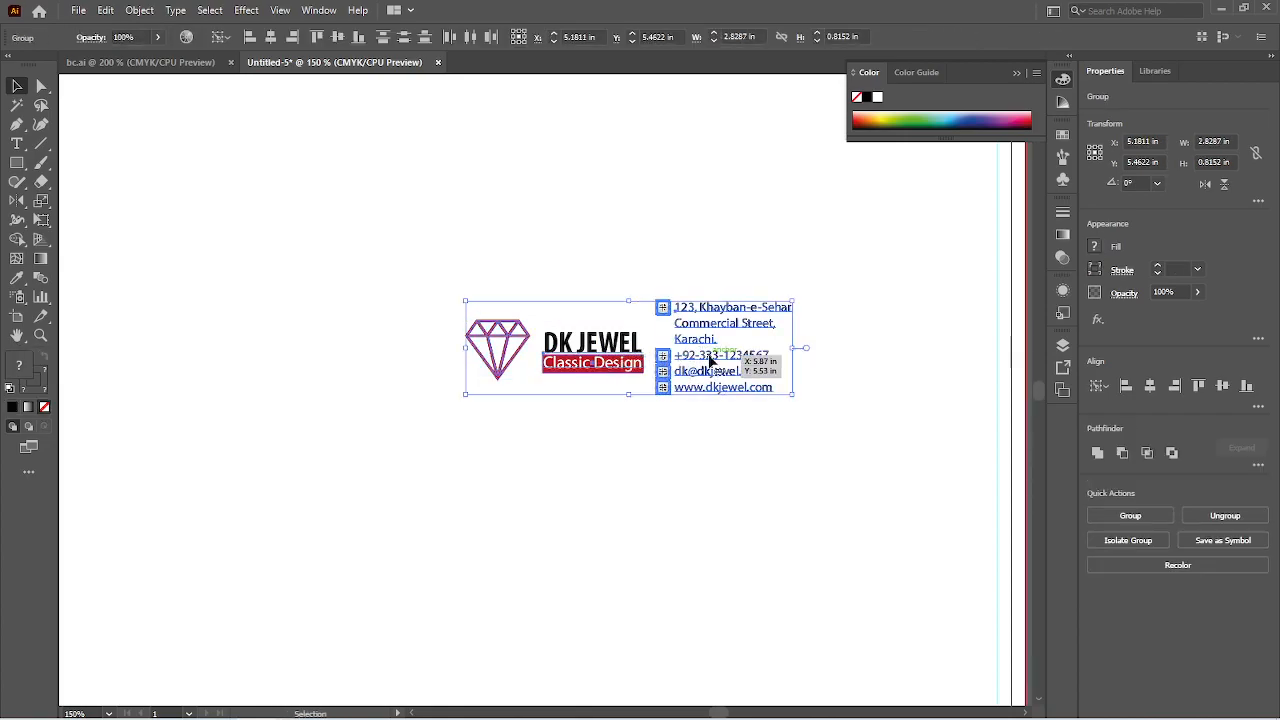
pyautogui.click(1222, 386)
pyautogui.click(776, 469)
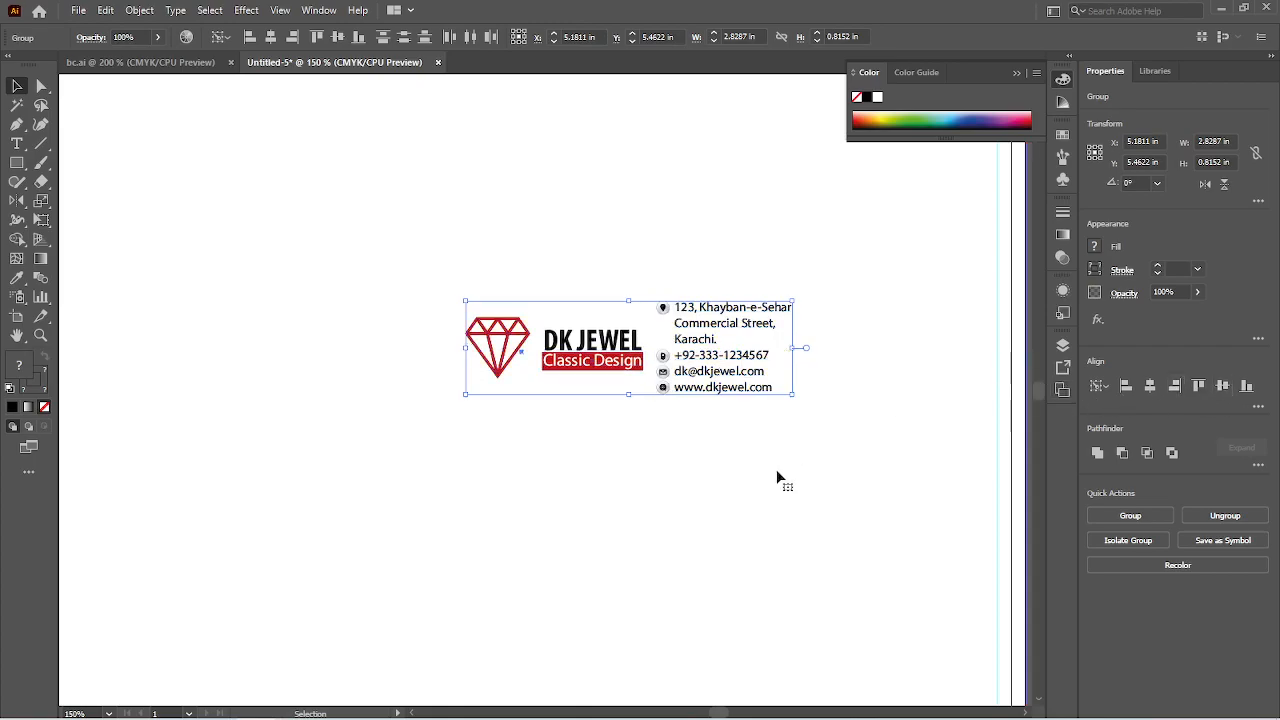
# Step: Scale the logo proportionally from its center to about 2.43 × 0.81 in and move it clear of the contact details
pyautogui.click(643, 377)
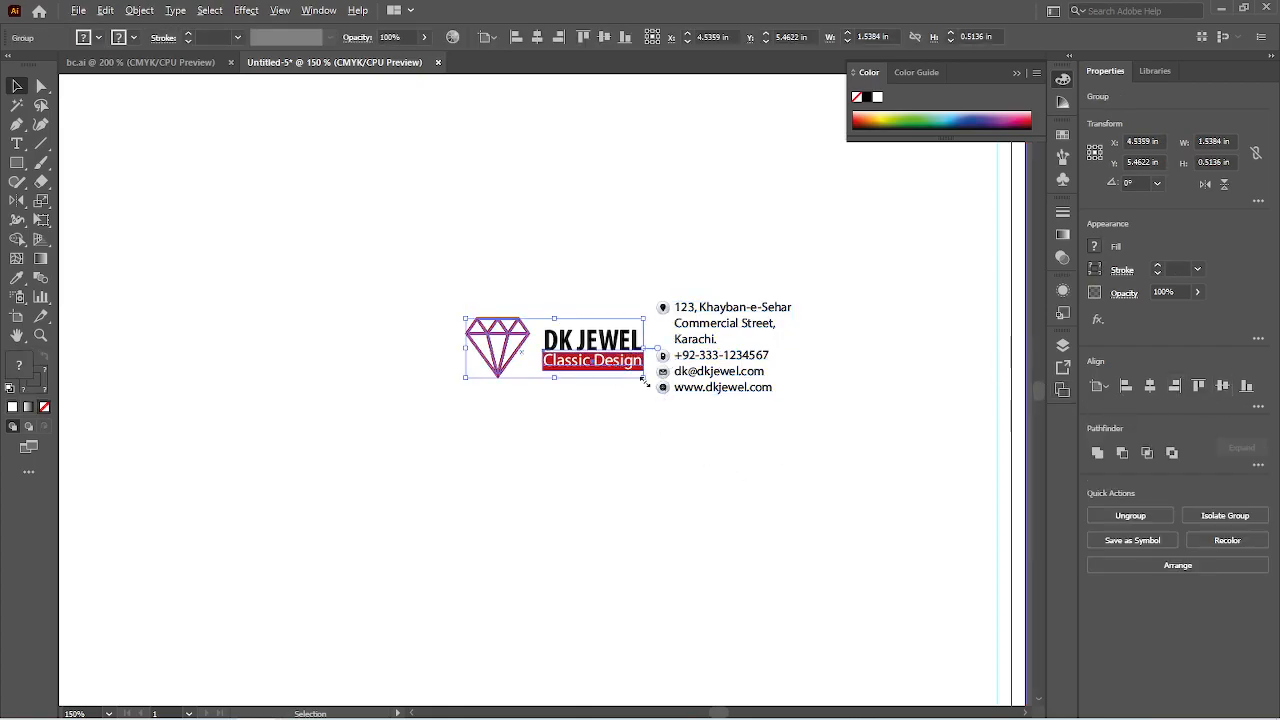
pyautogui.moveTo(643, 381); pyautogui.dragTo(700, 443)
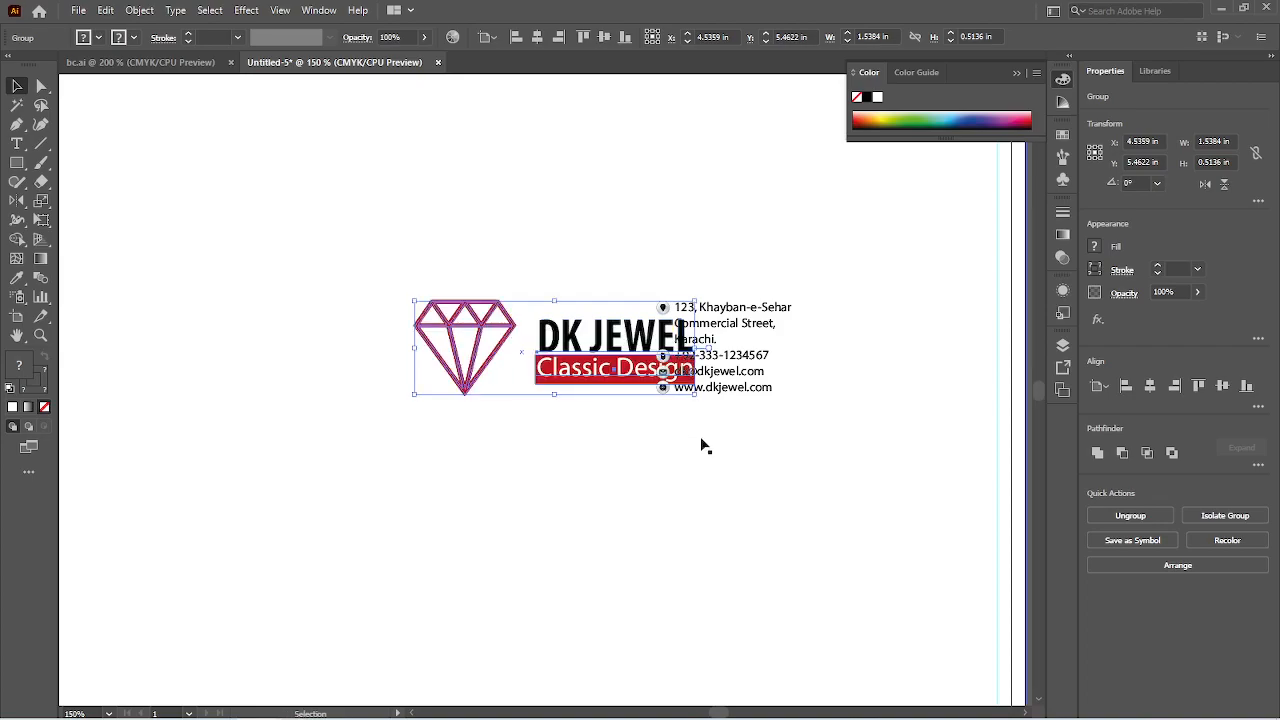
pyautogui.click(702, 457)
pyautogui.moveTo(527, 367); pyautogui.dragTo(355, 380)
# Step: Move the logo to the page's upper-left corner inside the margin guides and place the contact details group below it
pyautogui.scroll(-1, 712, 437)
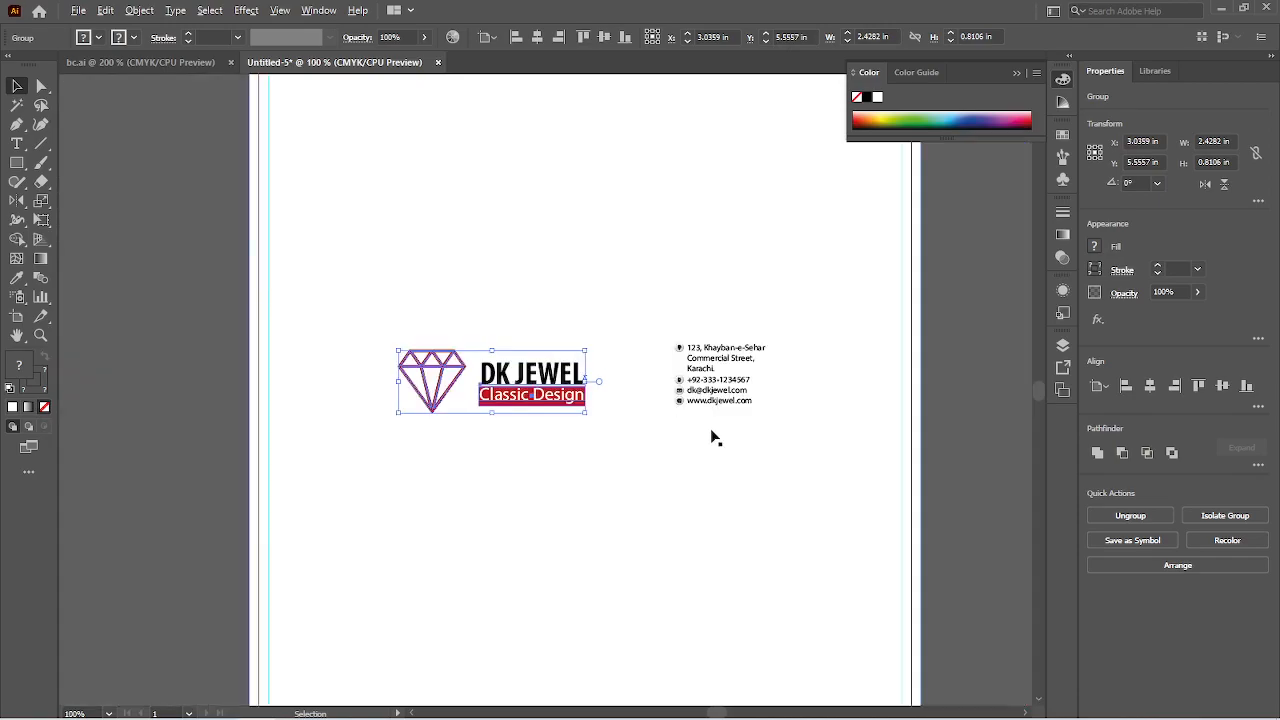
pyautogui.scroll(-1, 710, 428)
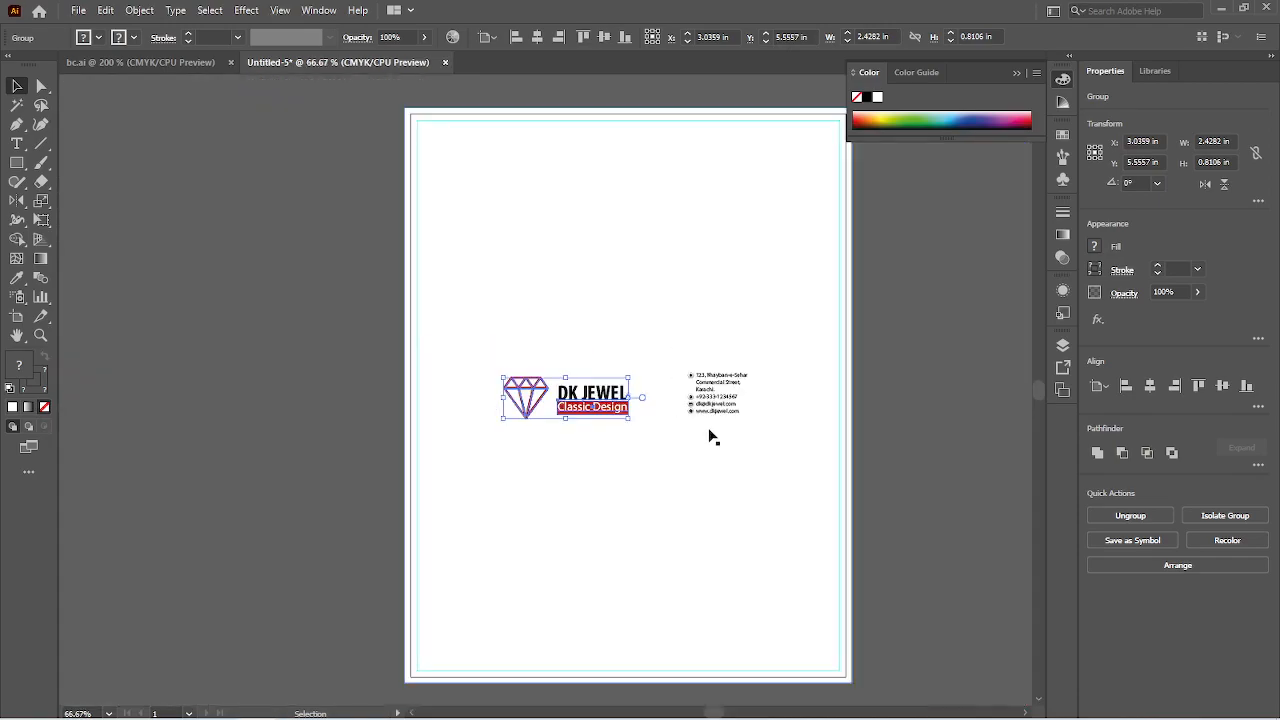
pyautogui.moveTo(591, 408); pyautogui.dragTo(510, 155)
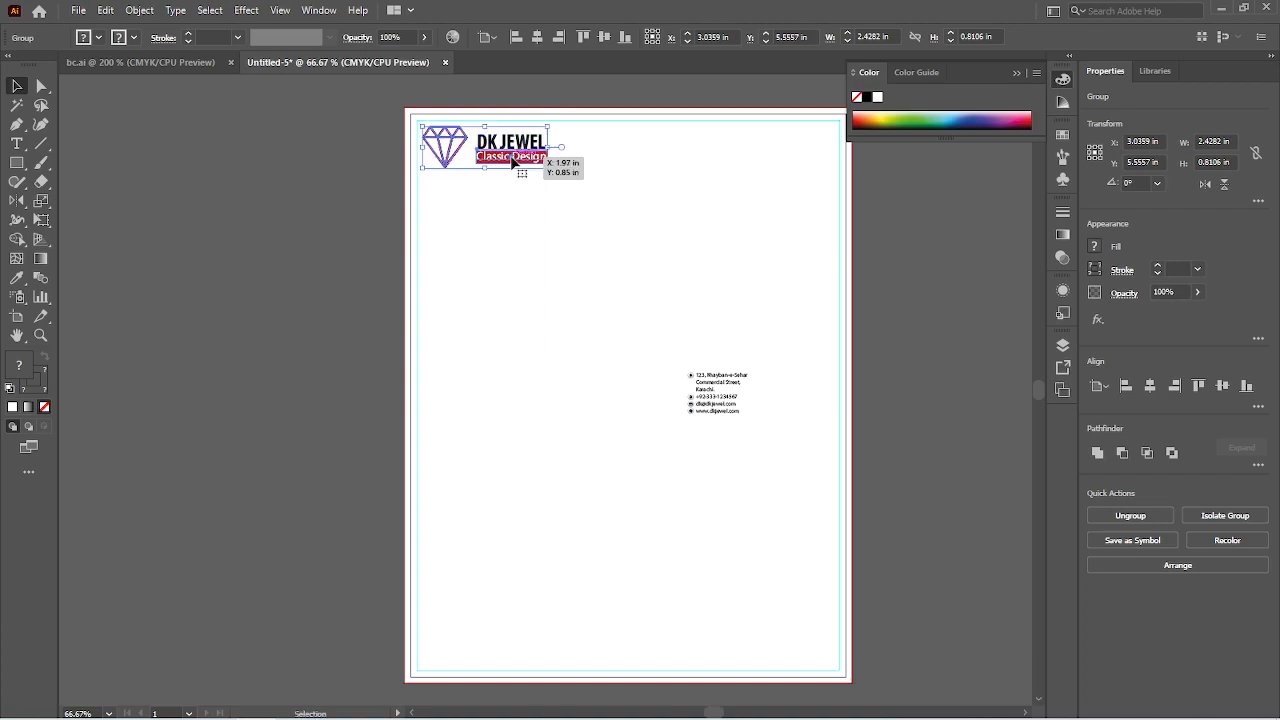
pyautogui.click(690, 323)
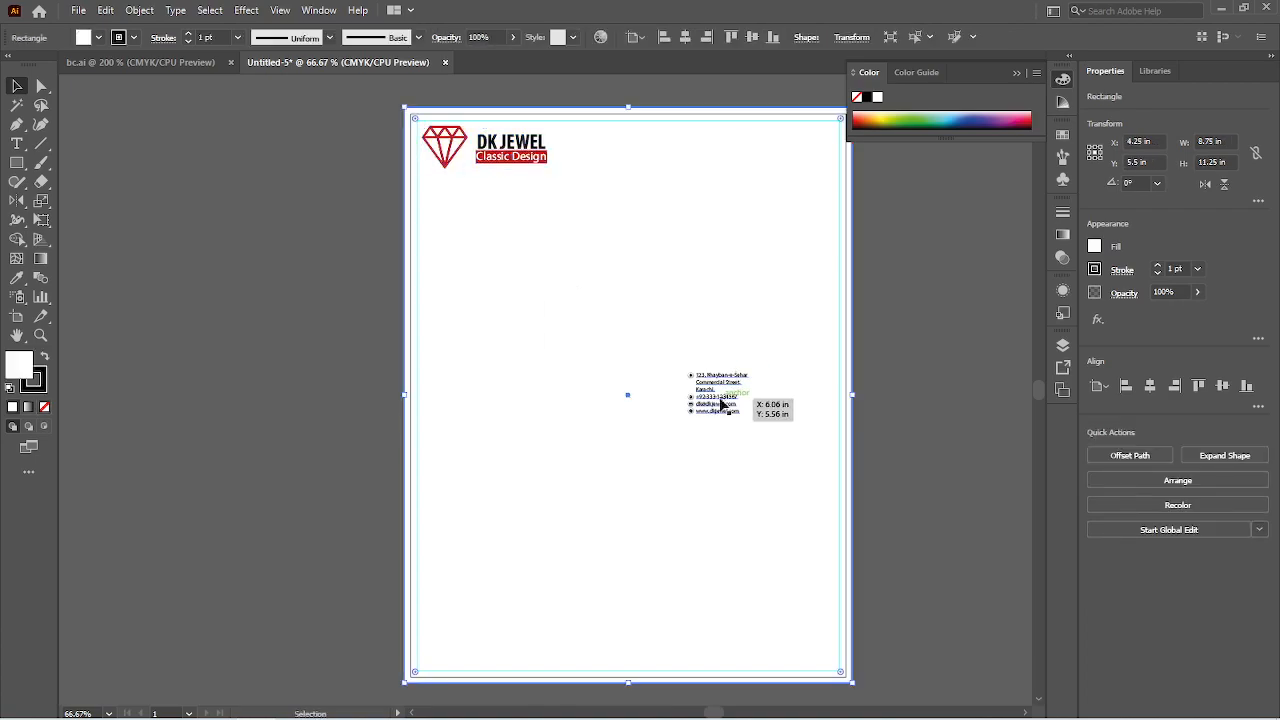
pyautogui.moveTo(722, 403); pyautogui.dragTo(453, 211)
pyautogui.click(474, 256)
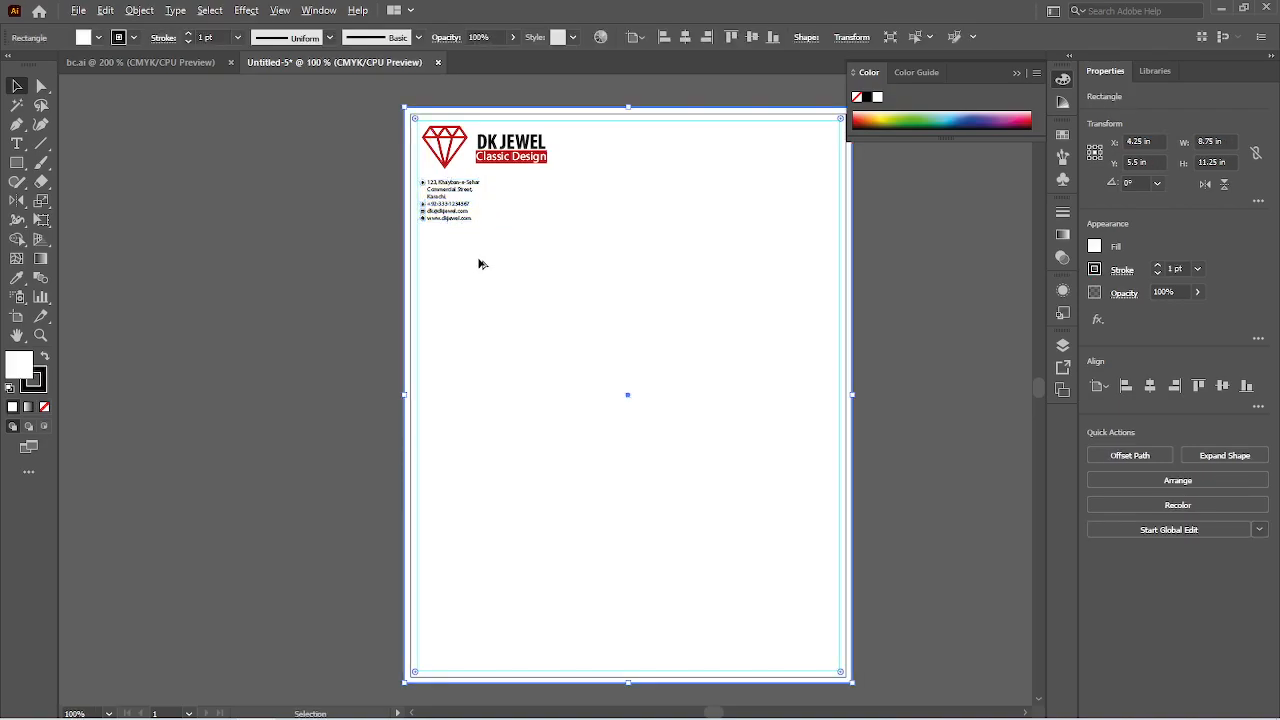
# Step: Fine-position the logo against the upper-left margin guides at about X 1.38 in, Y 0.58 in
pyautogui.hotkey('ctrl', '1')
pyautogui.moveTo(523, 182); pyautogui.dragTo(460, 312)
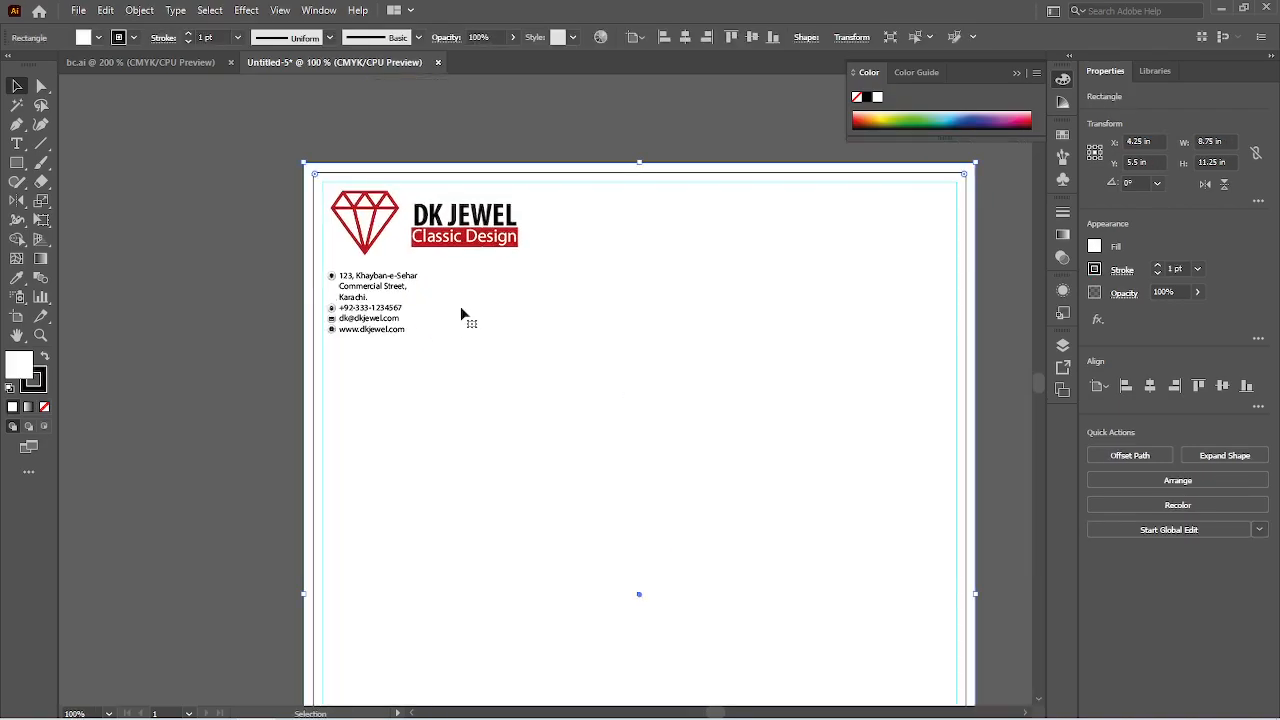
pyautogui.click(497, 242)
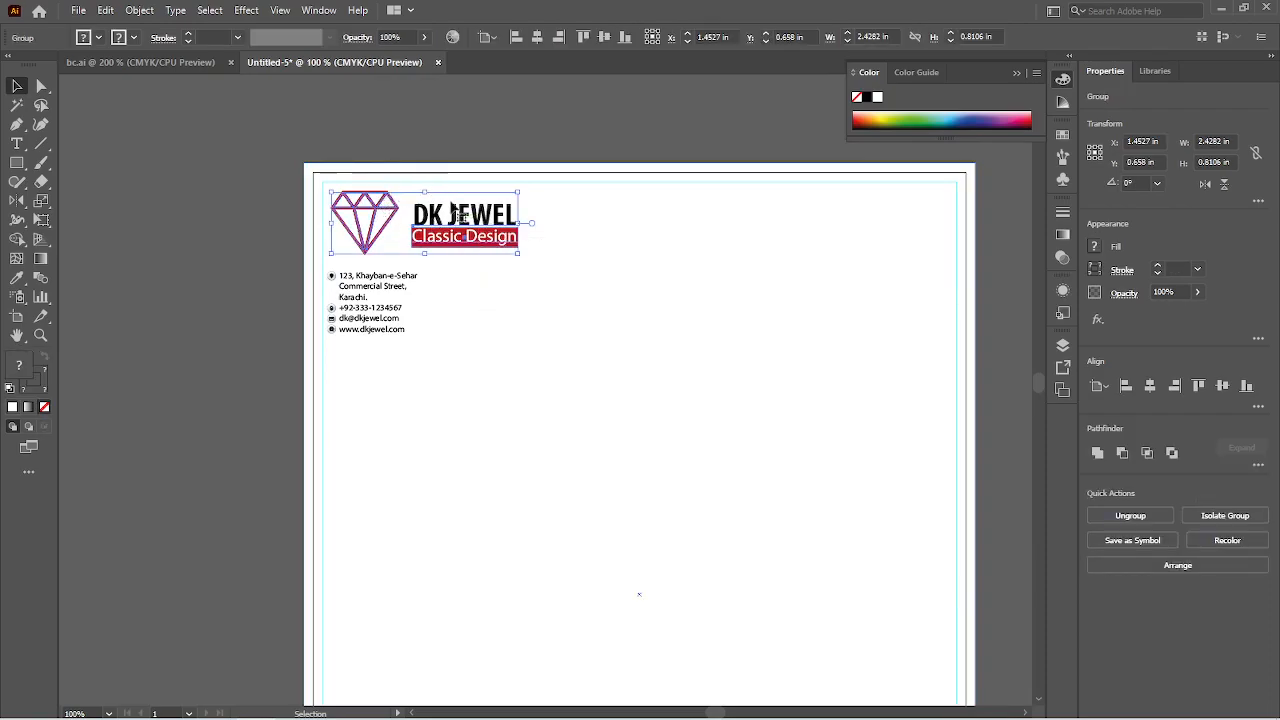
pyautogui.moveTo(457, 225)
pyautogui.mouseDown()
pyautogui.moveTo(495, 228)
pyautogui.moveTo(460, 236)
pyautogui.mouseUp()
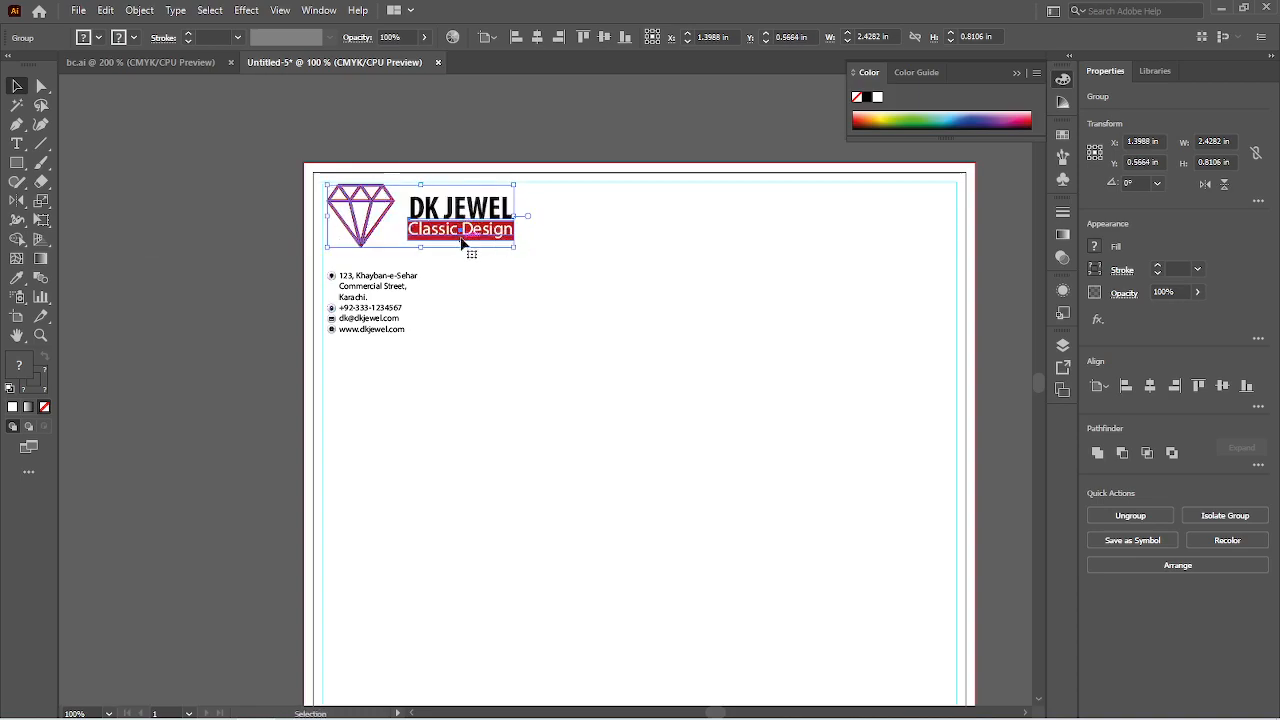
pyautogui.press('Left')
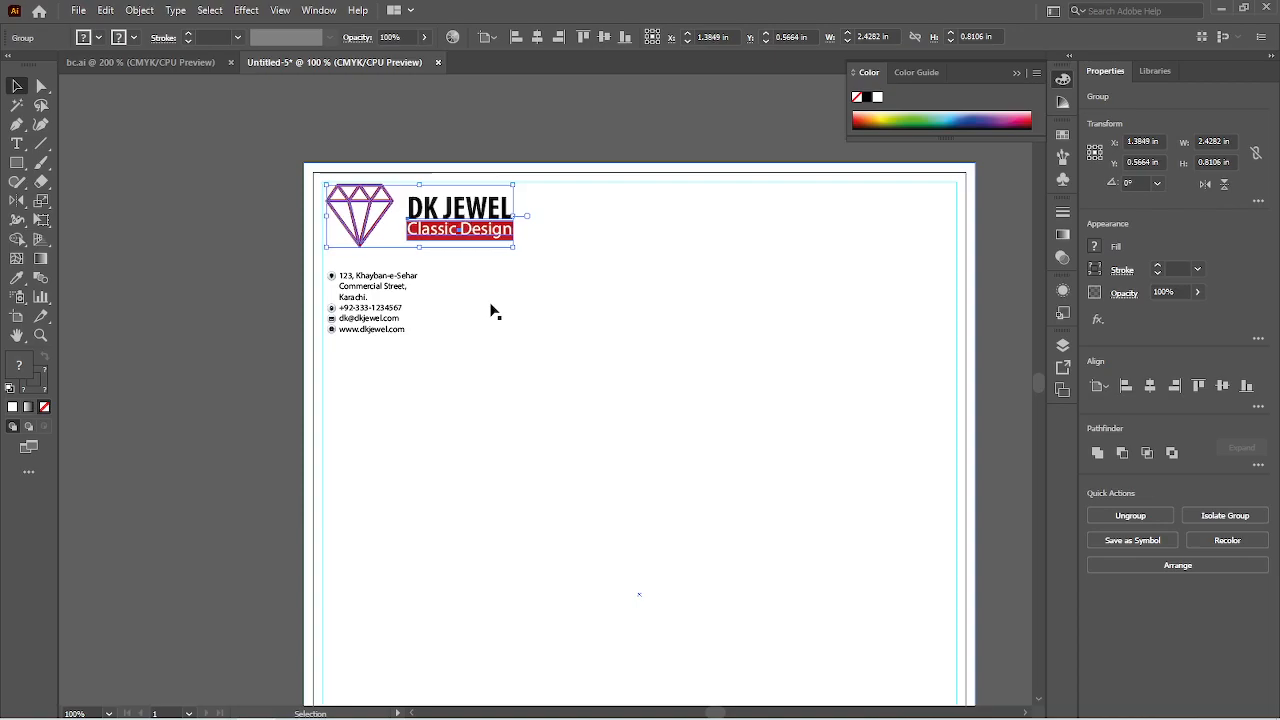
pyautogui.press('Down')
pyautogui.press('Down')
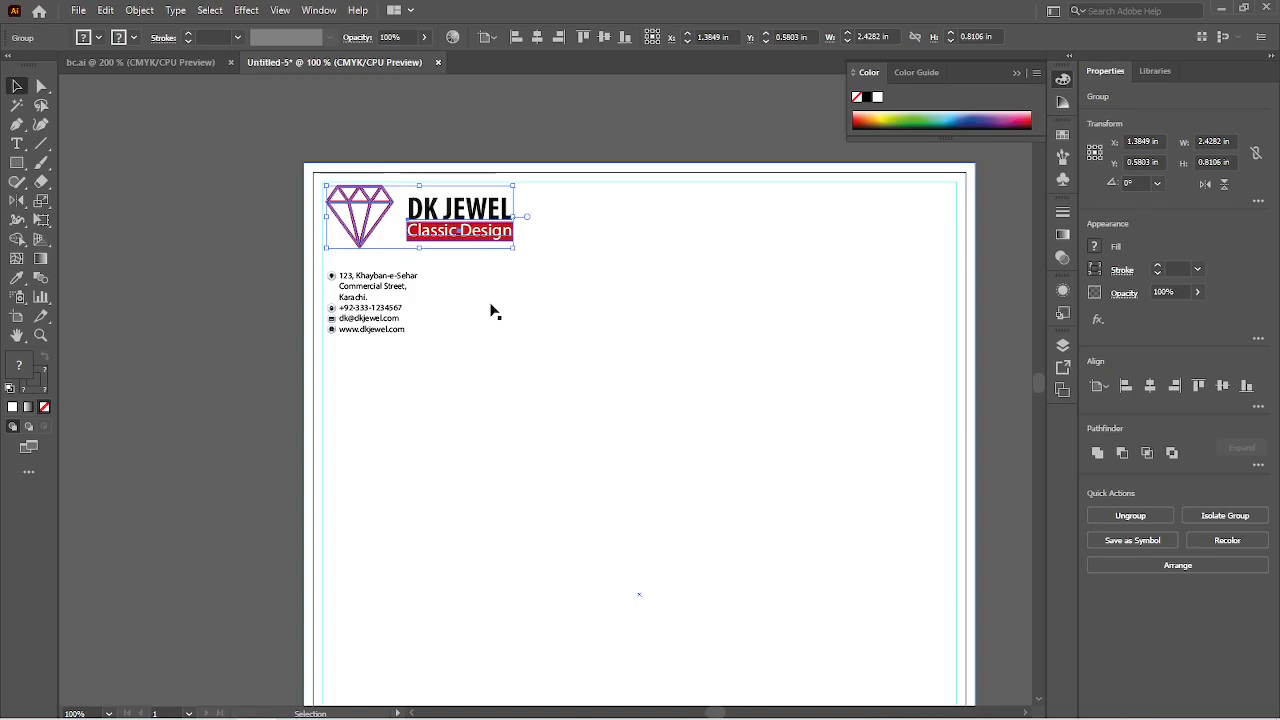
# Step: Move the contact details group to the page's upper-right corner inside the margin guides, about X 7.76 in, Y 0.58 in
pyautogui.click(490, 311)
pyautogui.moveTo(372, 316); pyautogui.dragTo(387, 300)
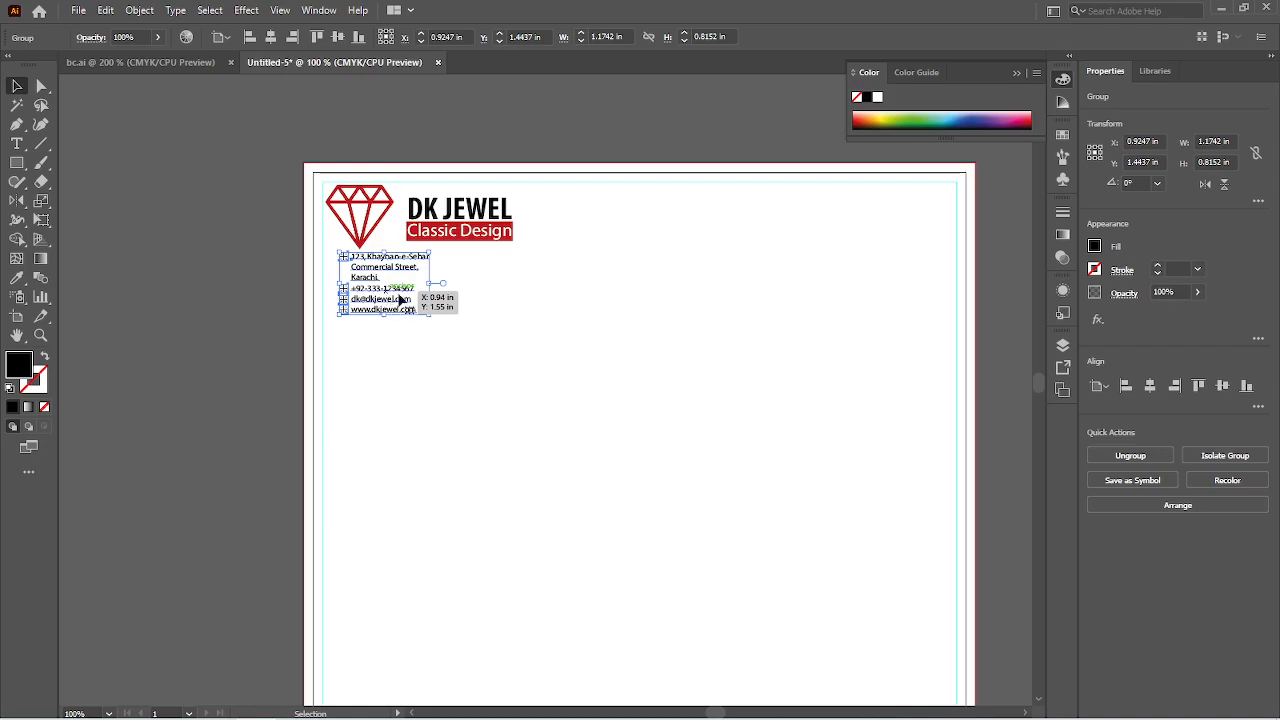
pyautogui.moveTo(400, 300); pyautogui.dragTo(649, 400)
pyautogui.scroll(1, 910, 300)
pyautogui.click(655, 411)
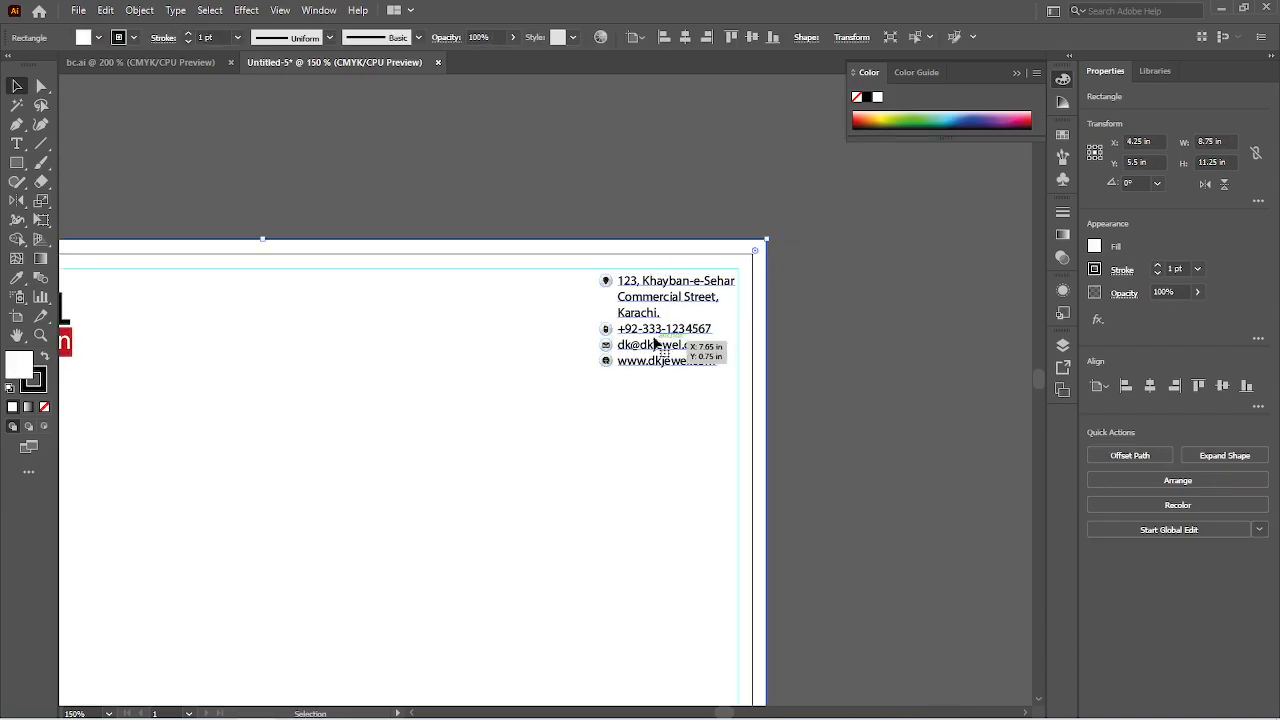
# Step: Ungroup the contact details and set the text block's paragraph alignment to right
pyautogui.rightClick(655, 342)
pyautogui.click(583, 423)
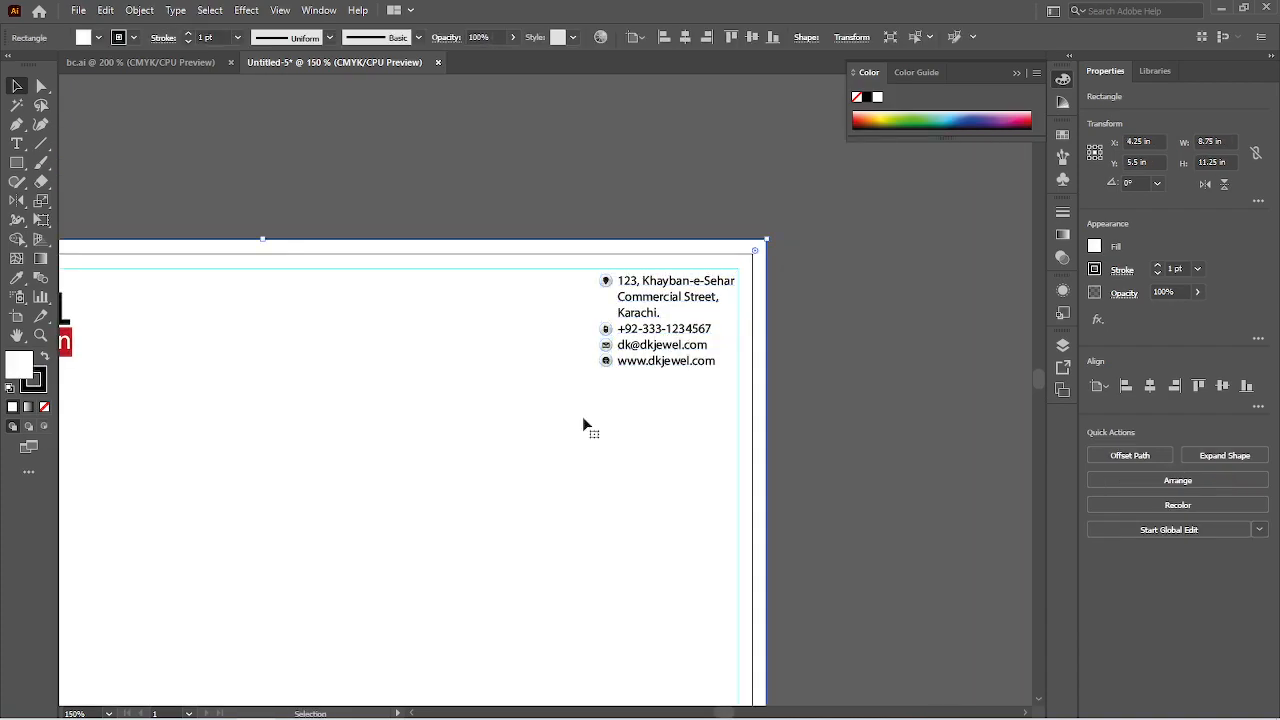
pyautogui.click(645, 365)
pyautogui.rightClick(647, 363)
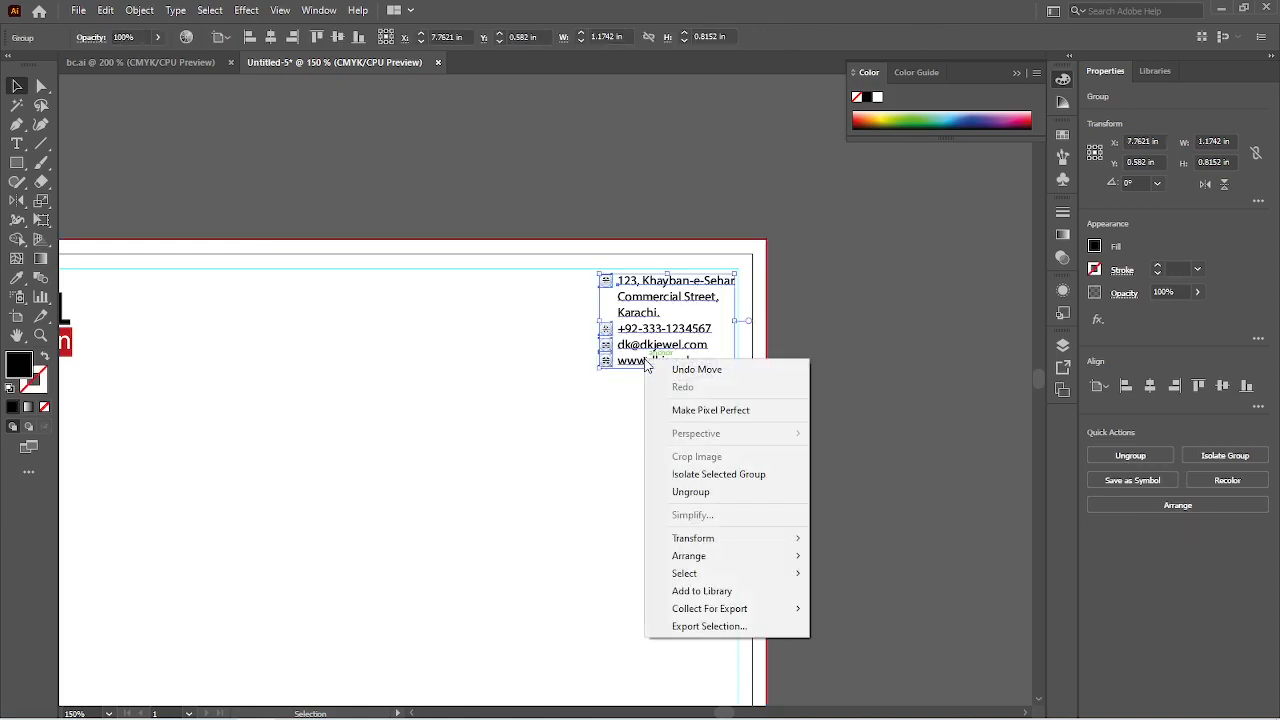
pyautogui.click(660, 490)
pyautogui.click(658, 362)
pyautogui.click(658, 362)
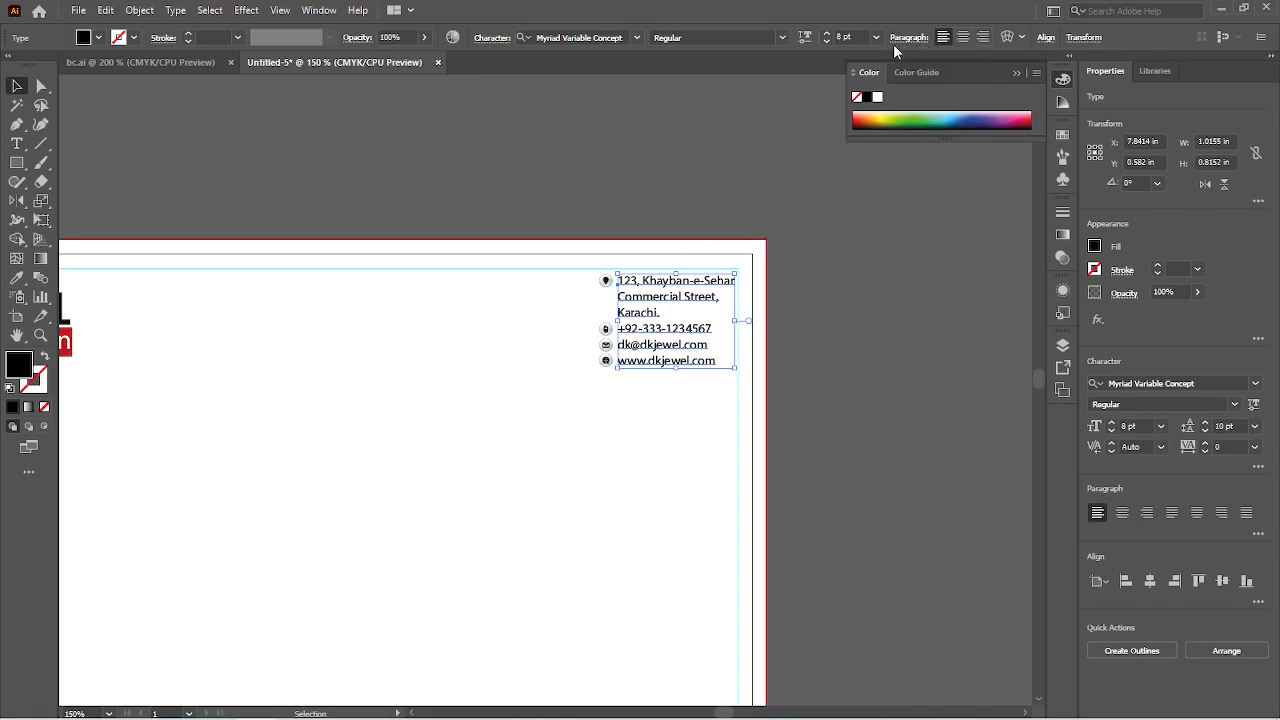
pyautogui.click(981, 38)
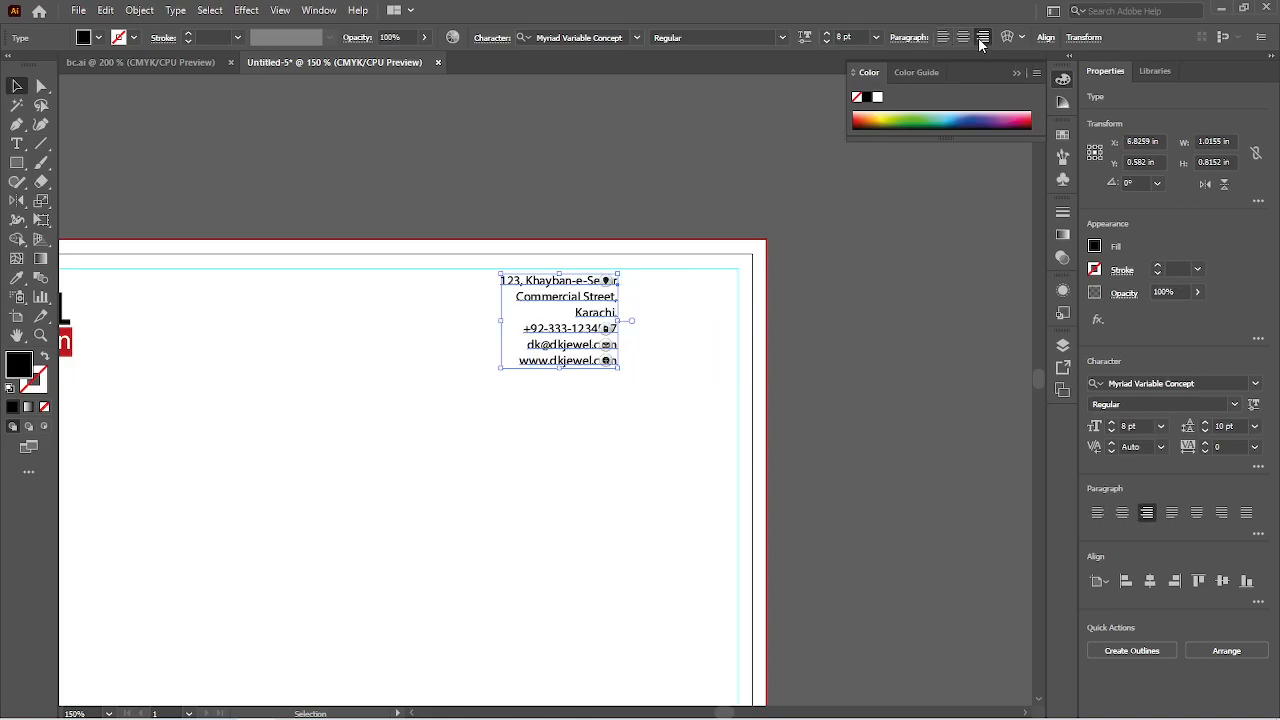
pyautogui.click(638, 411)
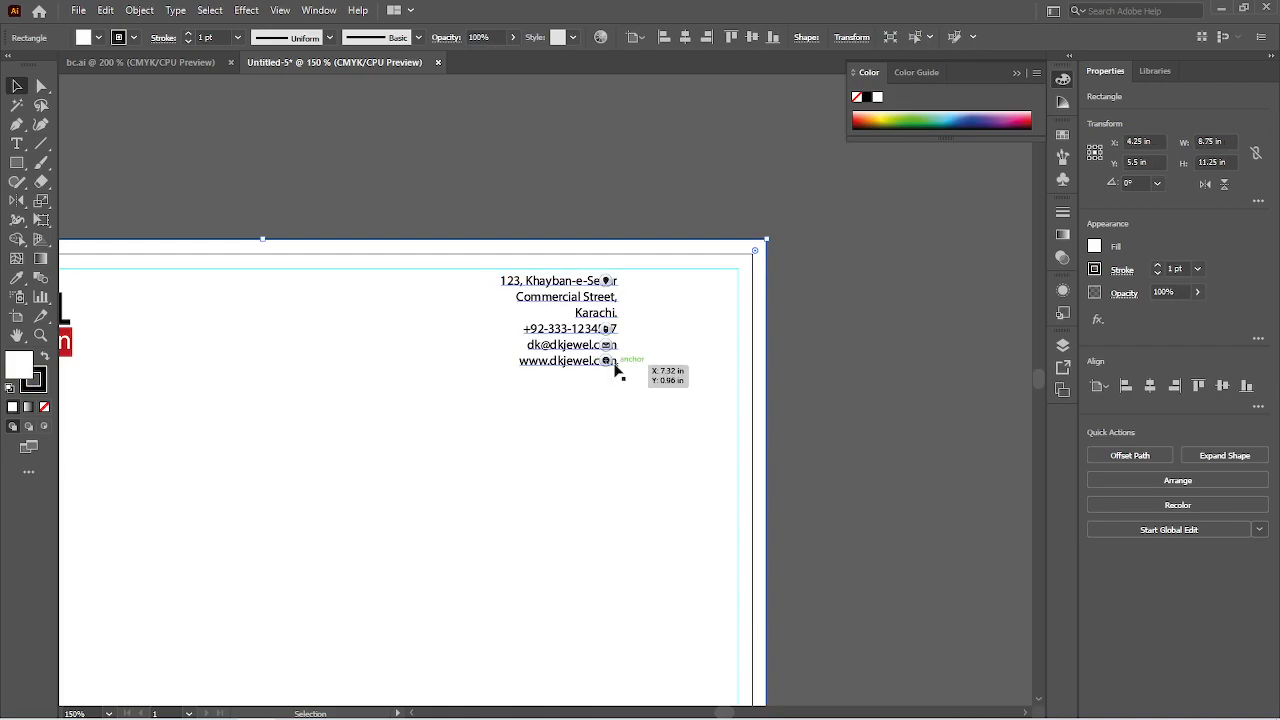
# Step: Select the four round contact icons overlapping the text and group them
pyautogui.click(608, 362)
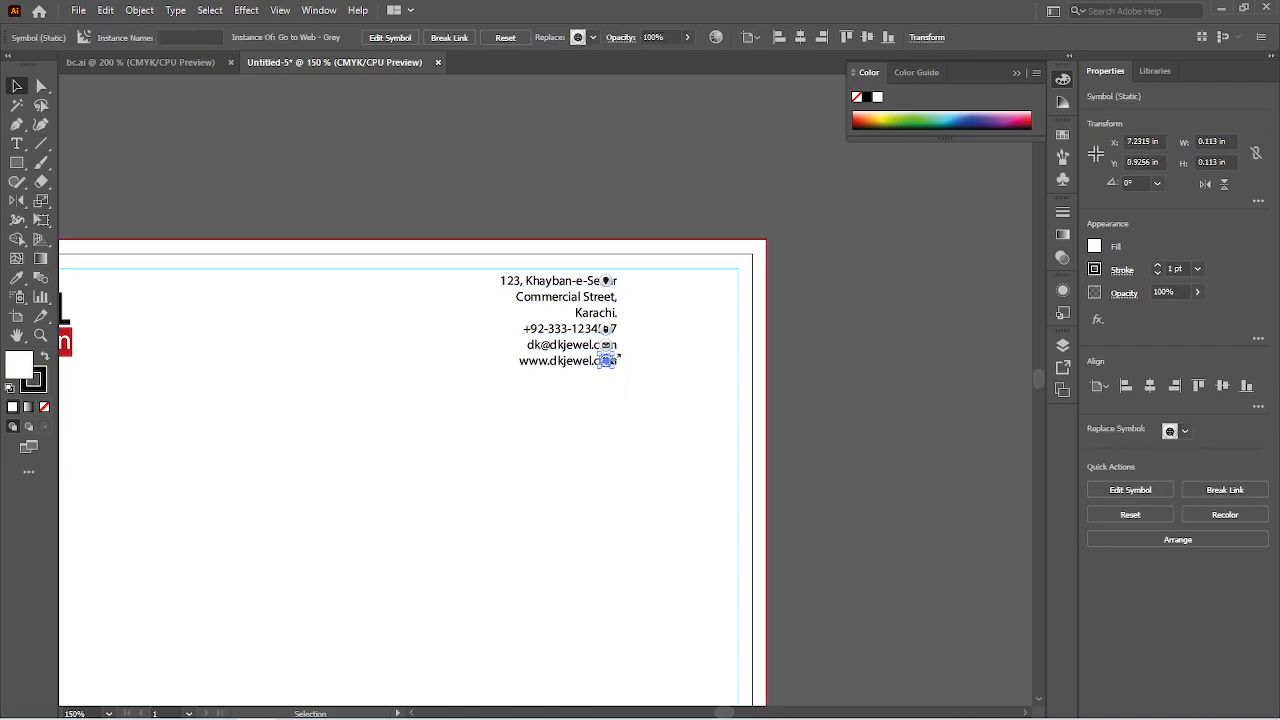
pyautogui.keyDown('shift'); pyautogui.click(614, 347); pyautogui.keyUp('shift')
pyautogui.click(634, 403)
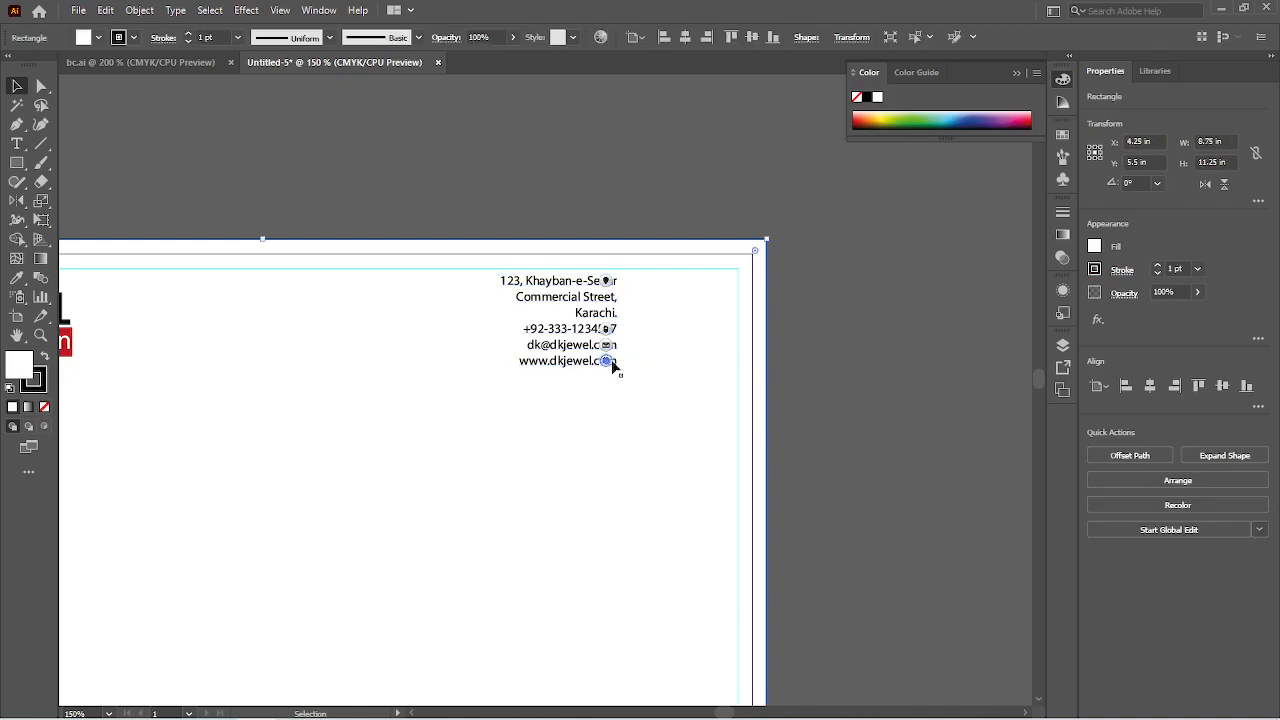
pyautogui.click(609, 358)
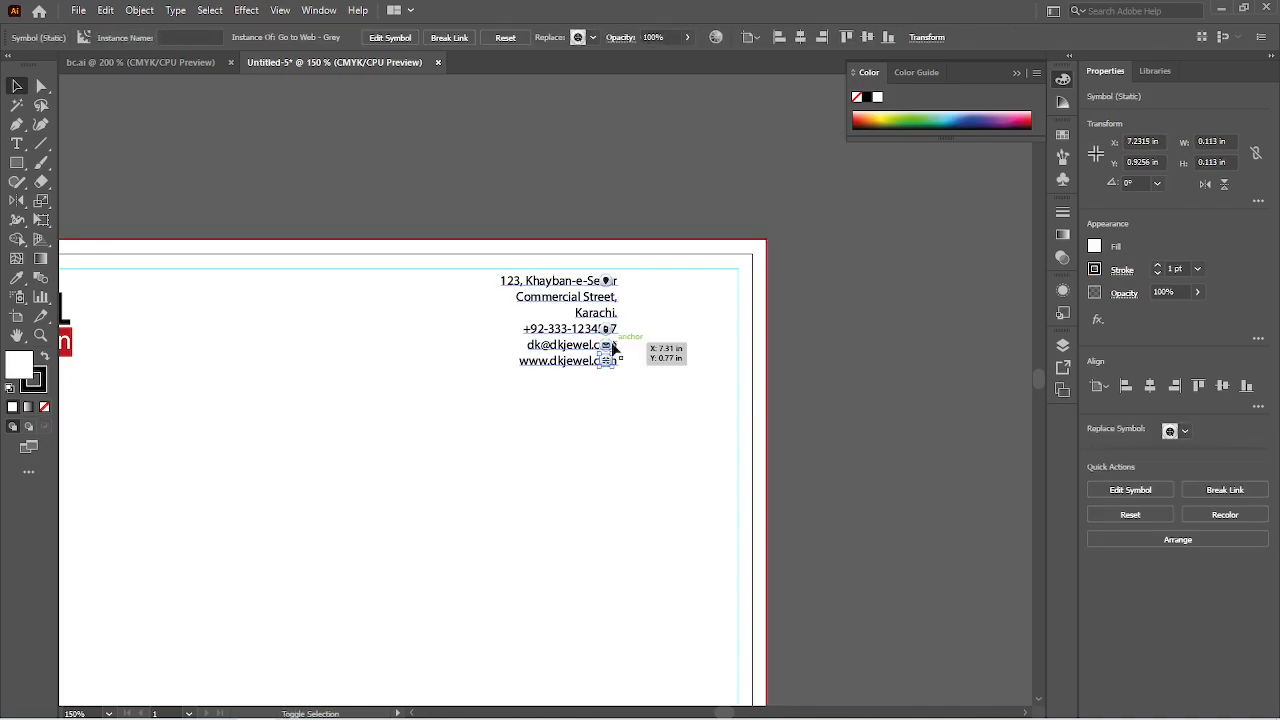
pyautogui.keyDown('shift'); pyautogui.click(606, 345); pyautogui.keyUp('shift')
pyautogui.keyDown('shift'); pyautogui.click(606, 328); pyautogui.keyUp('shift')
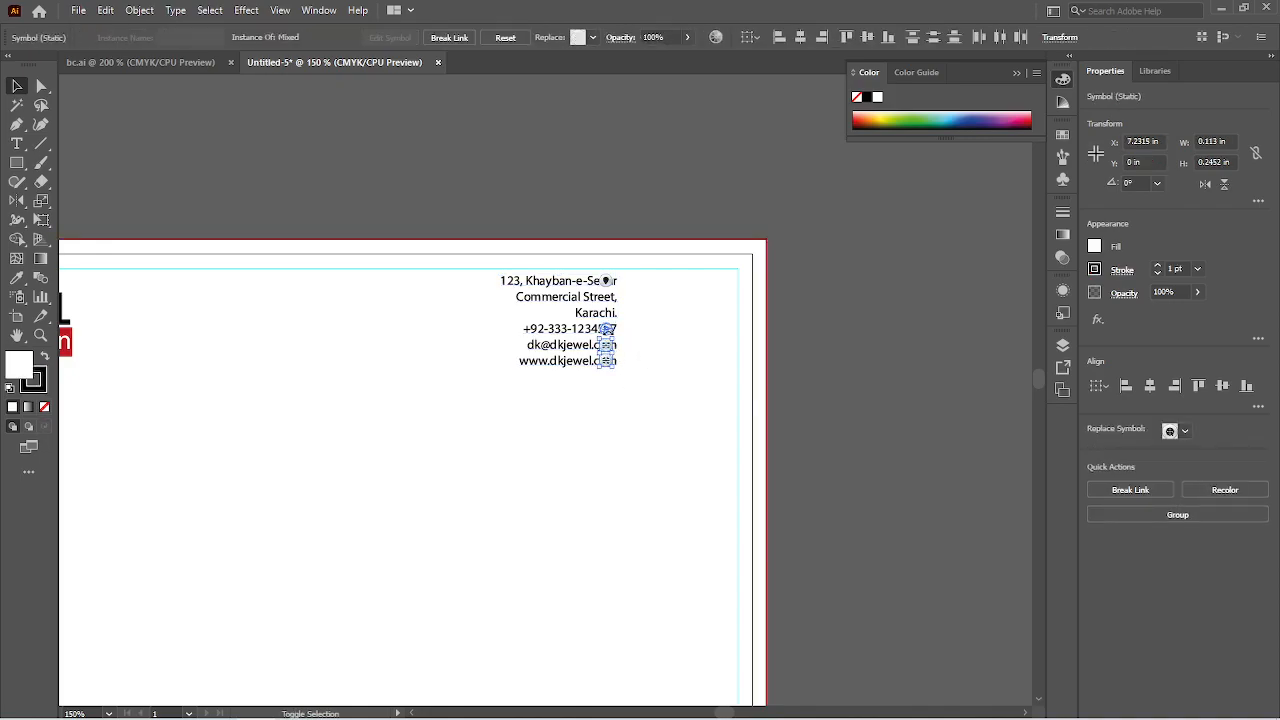
pyautogui.keyDown('shift'); pyautogui.click(605, 281); pyautogui.keyUp('shift')
pyautogui.keyDown('shift'); pyautogui.click(606, 297); pyautogui.keyUp('shift')
pyautogui.hotkey('ctrl', 'g')
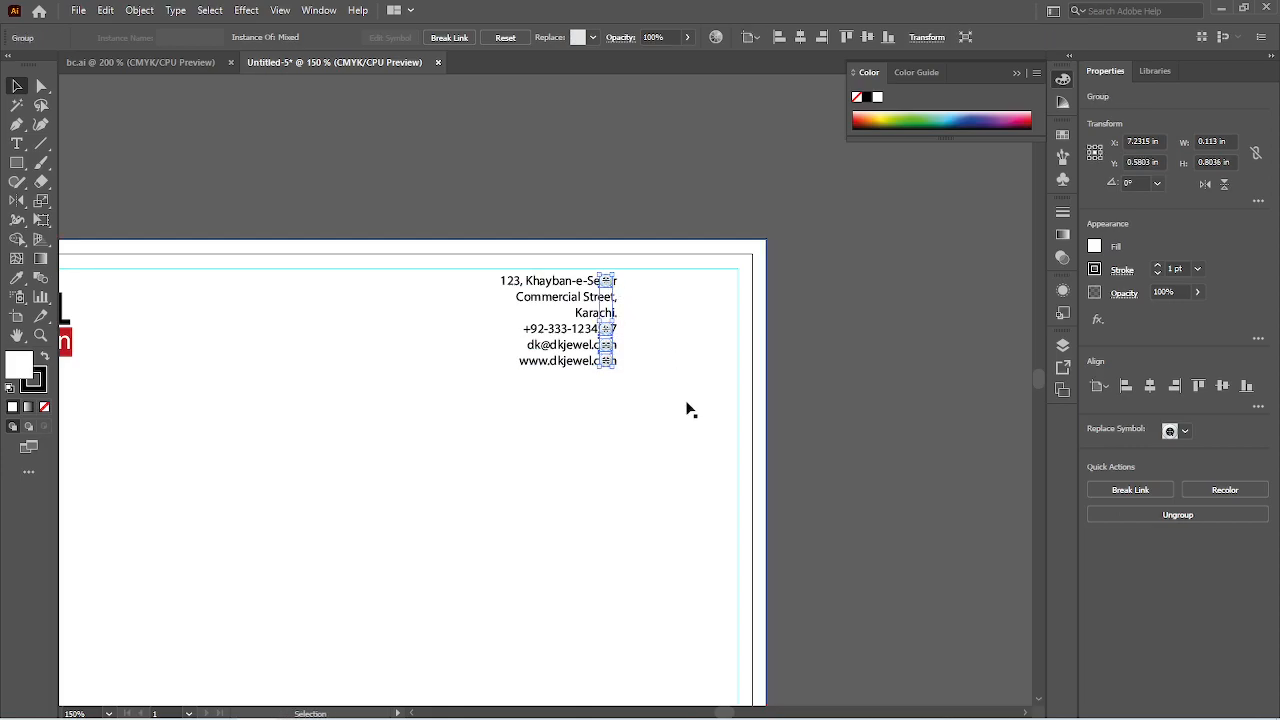
# Step: Shift the icon group to the right margin guide, at about X 8.27 in, Y 0.57 in
pyautogui.press('Right')
pyautogui.press('Right')
pyautogui.press('Right')
pyautogui.press('Right')
pyautogui.press('Right')
pyautogui.press('Right')
pyautogui.press('Right')
pyautogui.press('Right')
pyautogui.press('Right')
pyautogui.press('Right')
pyautogui.press('Right')
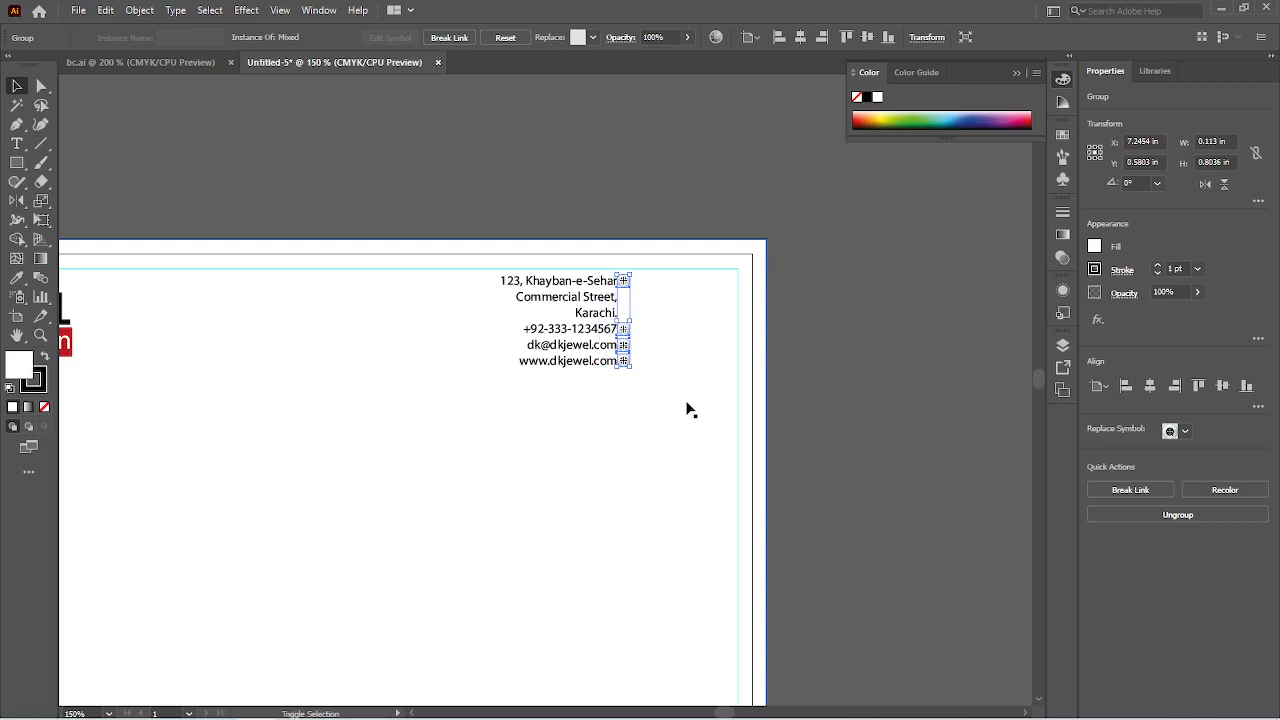
pyautogui.press('Right')
pyautogui.press('Right')
pyautogui.press('Right')
pyautogui.press('Right')
pyautogui.press('Right')
pyautogui.press('Right')
pyautogui.press('Right')
pyautogui.press('Right')
pyautogui.press('Right')
pyautogui.press('Right')
pyautogui.press('Right')
pyautogui.press('Right')
pyautogui.press('Right')
pyautogui.press('Right')
pyautogui.press('Right')
pyautogui.press('Right')
pyautogui.press('Right')
pyautogui.press('Right')
pyautogui.press('Right')
pyautogui.press('Right')
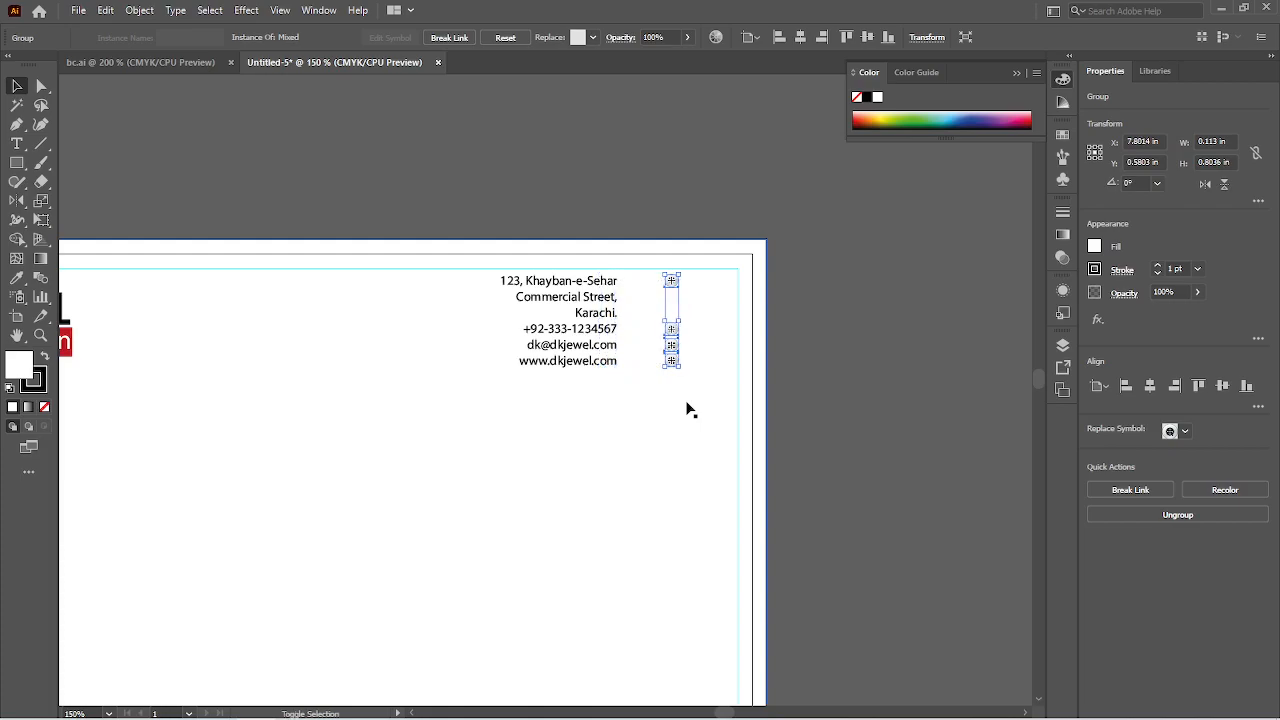
pyautogui.hotkey('shift', 'Right')
pyautogui.hotkey('shift', 'Left')
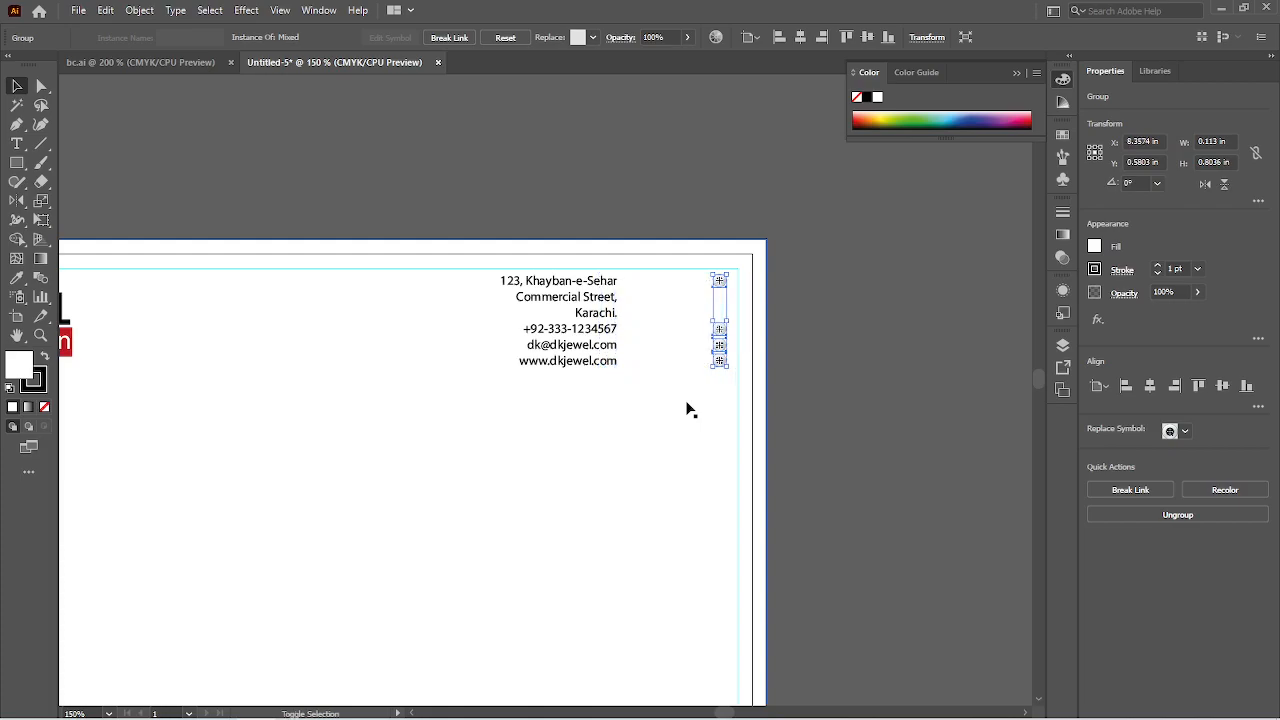
pyautogui.press('Right')
pyautogui.press('Right')
pyautogui.press('Right')
pyautogui.press('Right')
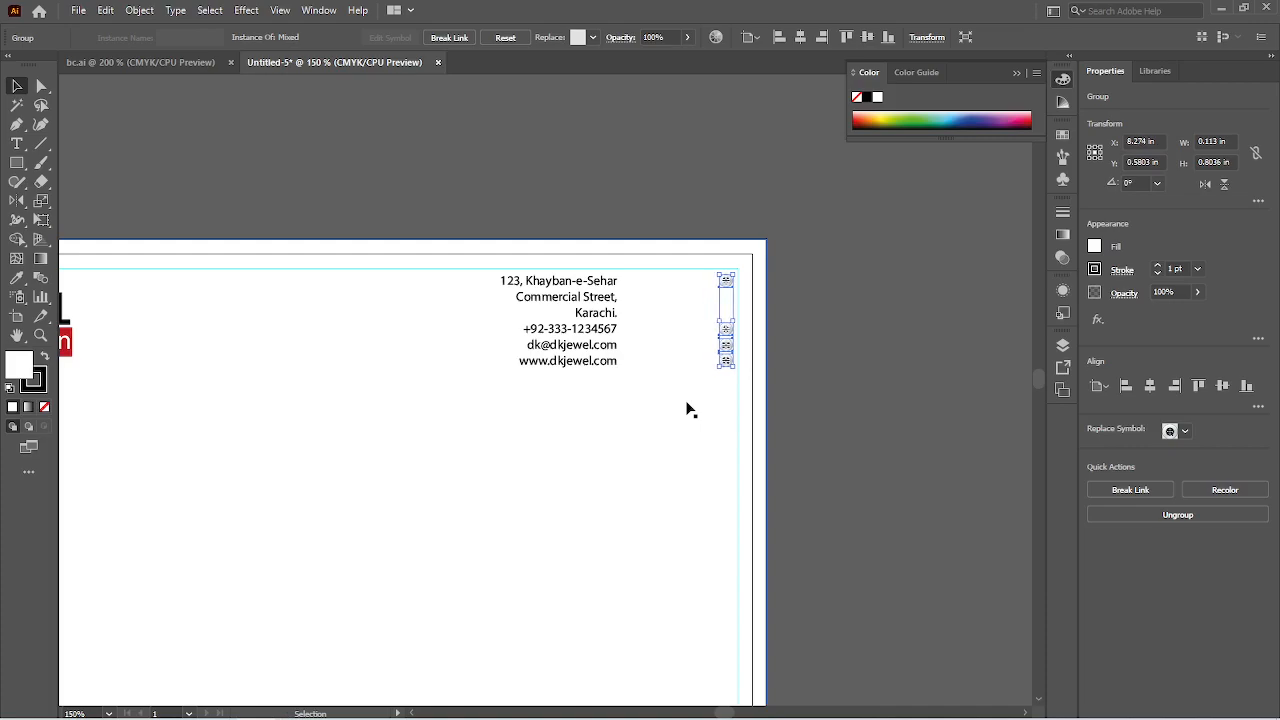
pyautogui.press('Left')
pyautogui.press('Up')
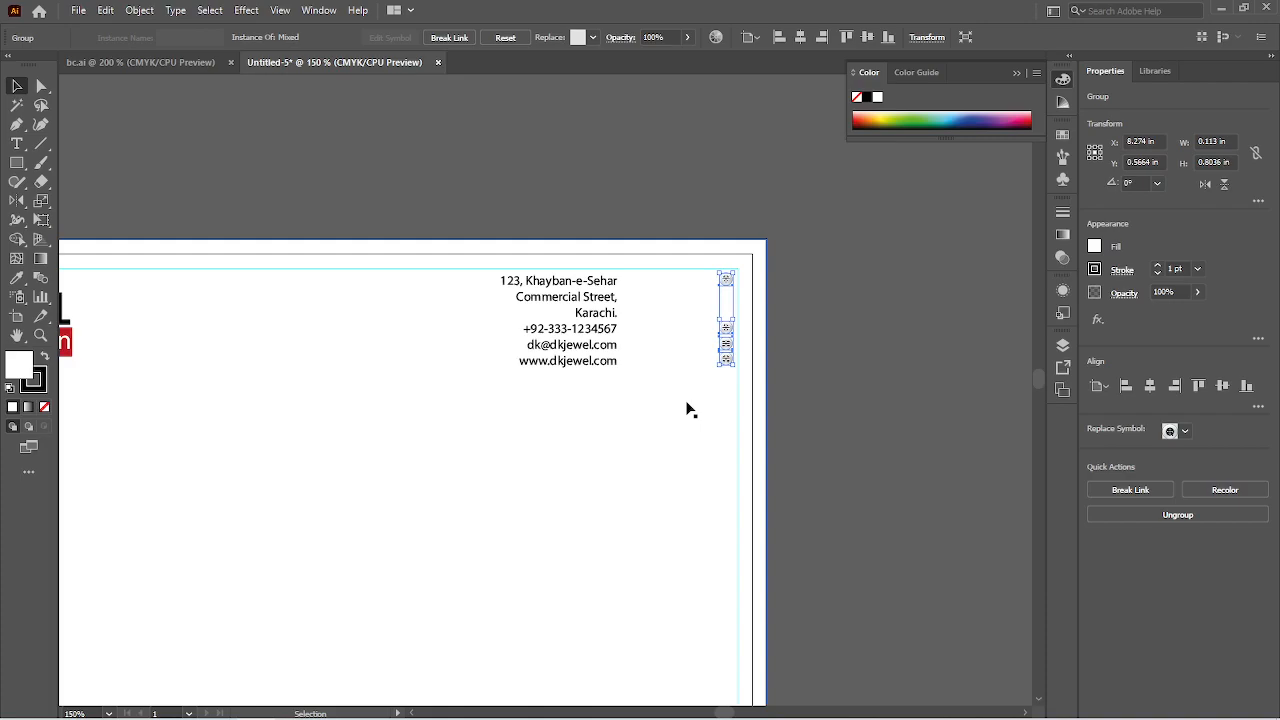
# Step: Move the right-aligned contact text beside the icons to about X 7.66 in, leaving a small gap between them
pyautogui.click(612, 349)
pyautogui.hotkey('shift', 'Right')
pyautogui.hotkey('shift', 'Right')
pyautogui.hotkey('shift', 'Right')
pyautogui.hotkey('shift', 'Right')
pyautogui.hotkey('shift', 'Right')
pyautogui.hotkey('shift', 'Right')
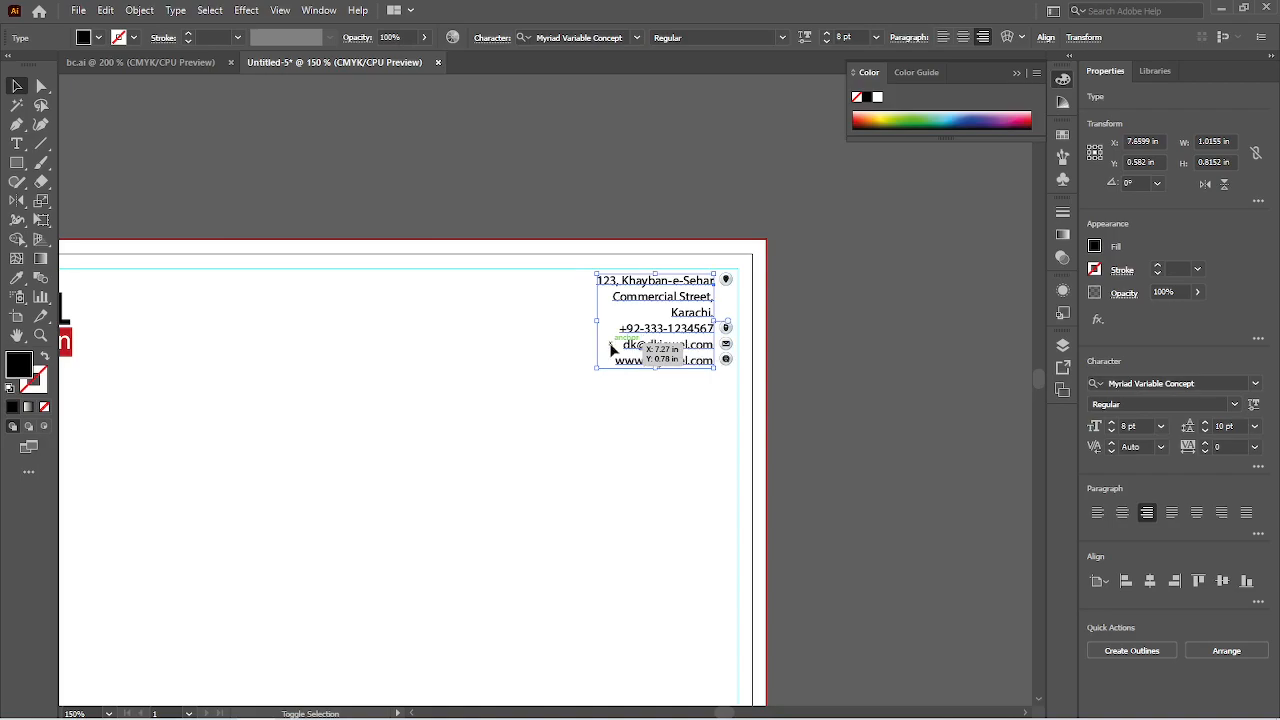
pyautogui.hotkey('shift', 'Right')
pyautogui.hotkey('shift', 'Left')
pyautogui.press('Right')
pyautogui.press('Right')
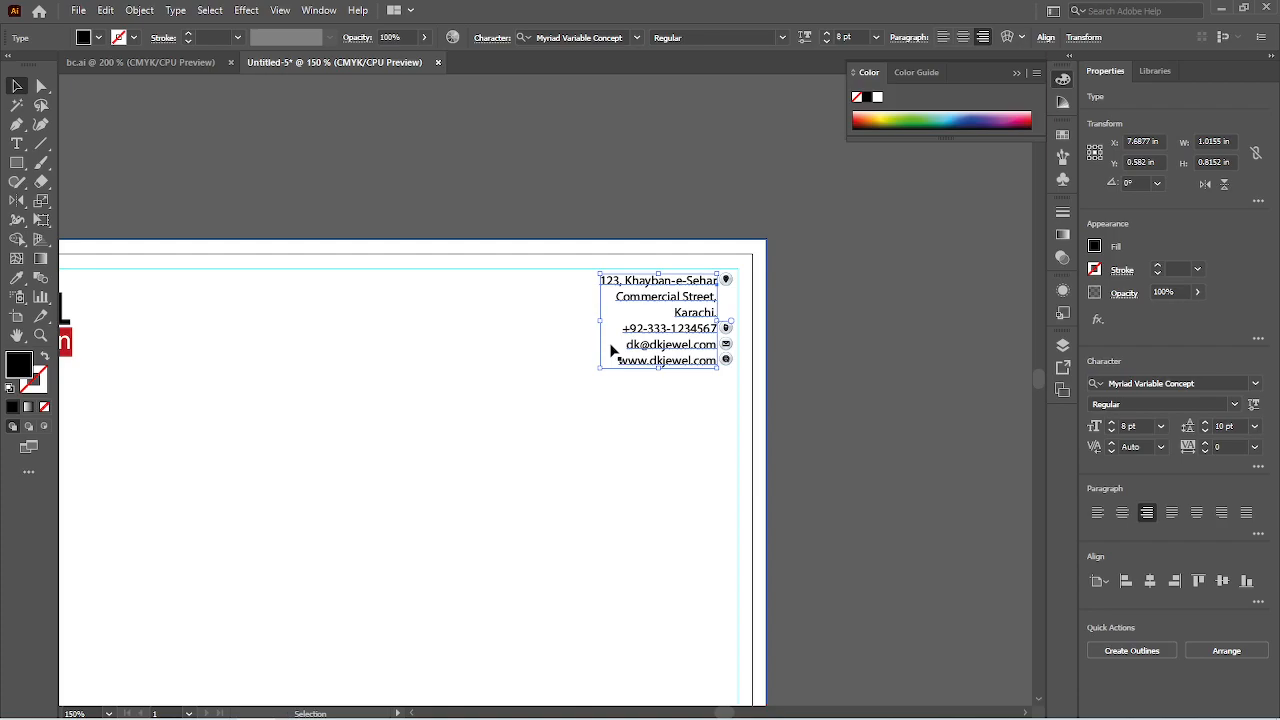
pyautogui.press('Left')
pyautogui.press('Left')
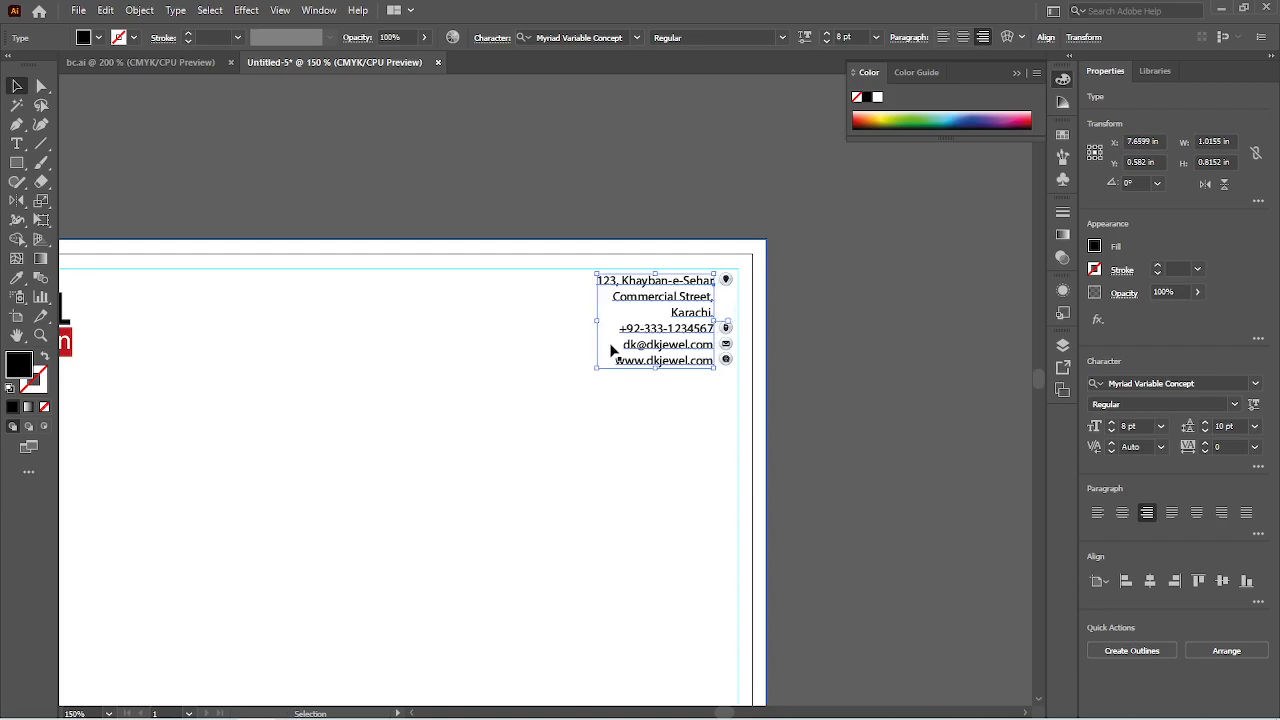
pyautogui.click(505, 462)
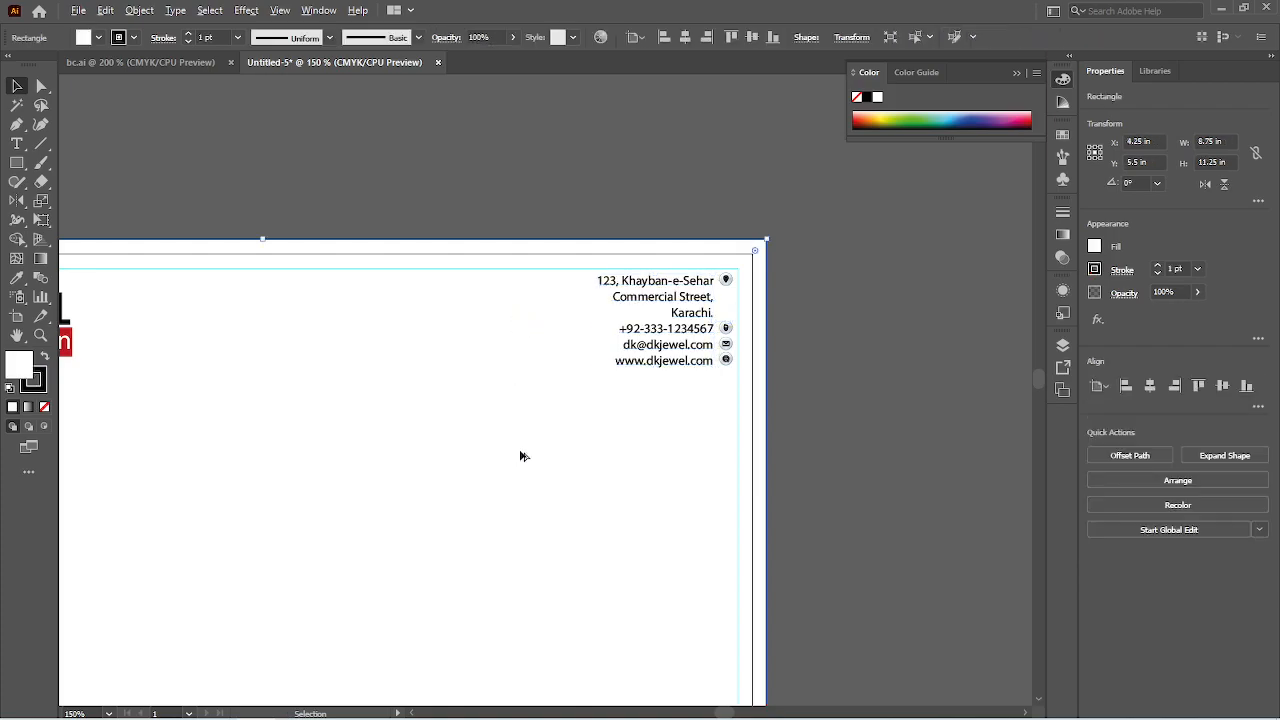
pyautogui.hotkey('ctrl', '-')
pyautogui.moveTo(426, 480); pyautogui.dragTo(630, 421)
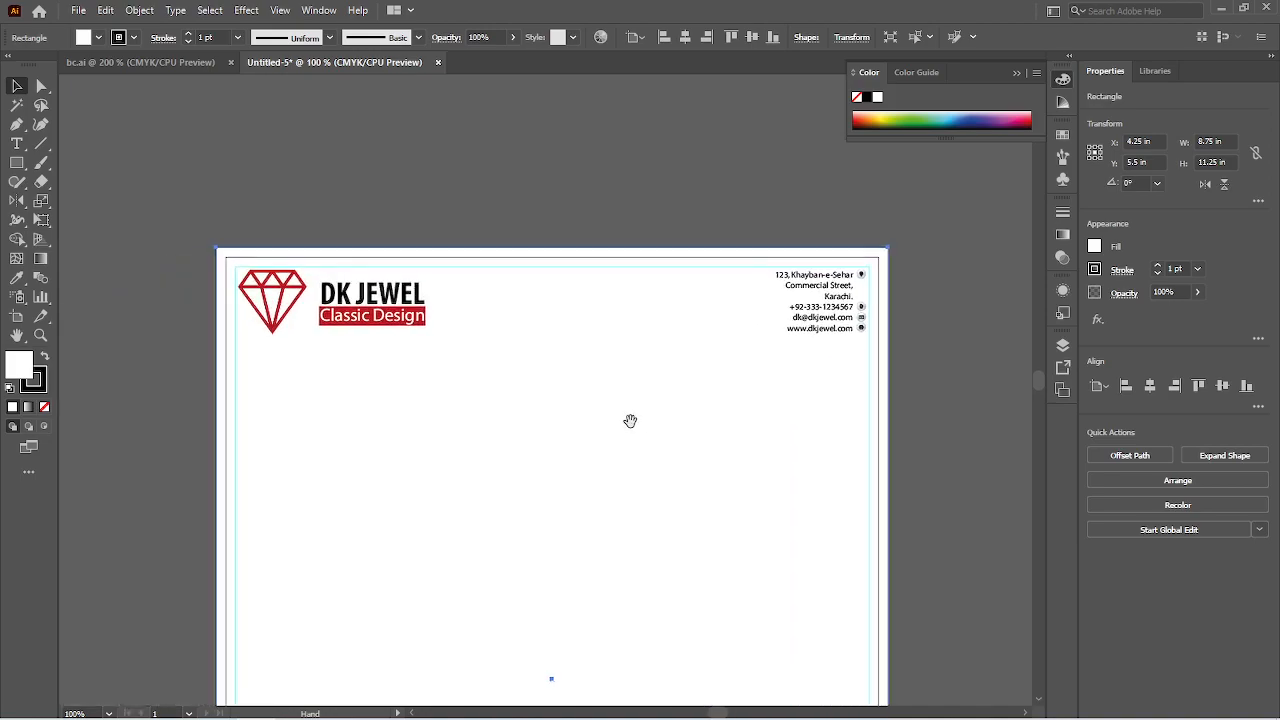
pyautogui.moveTo(489, 371); pyautogui.dragTo(405, 320)
pyautogui.click(500, 446)
pyautogui.hotkey('ctrl', '-')
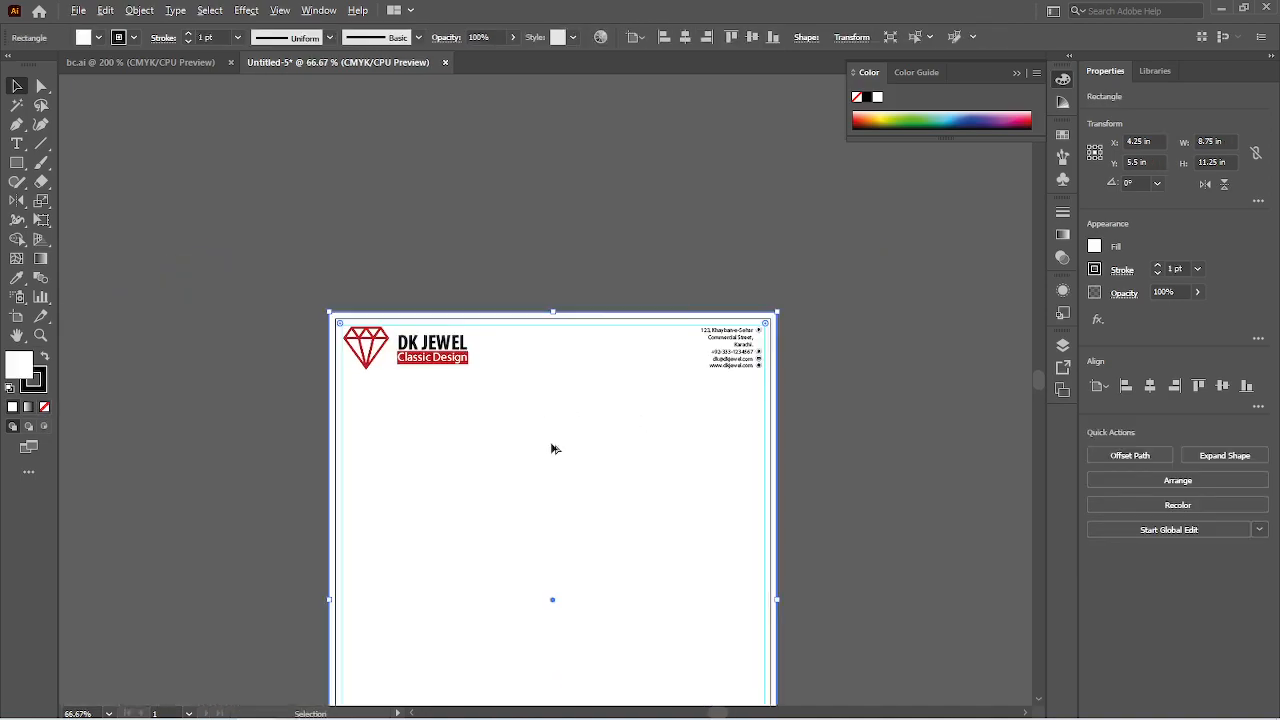
pyautogui.moveTo(564, 532); pyautogui.dragTo(566, 397)
pyautogui.hotkey('ctrl', '-')
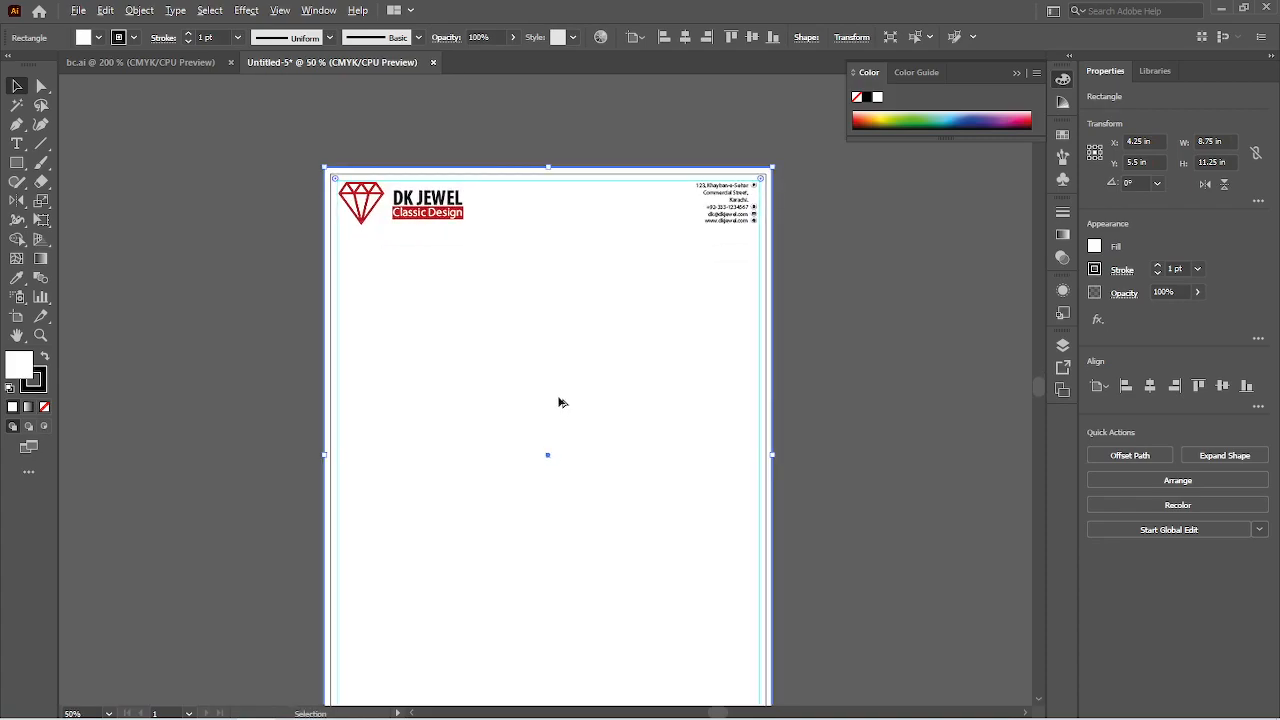
pyautogui.click(768, 447)
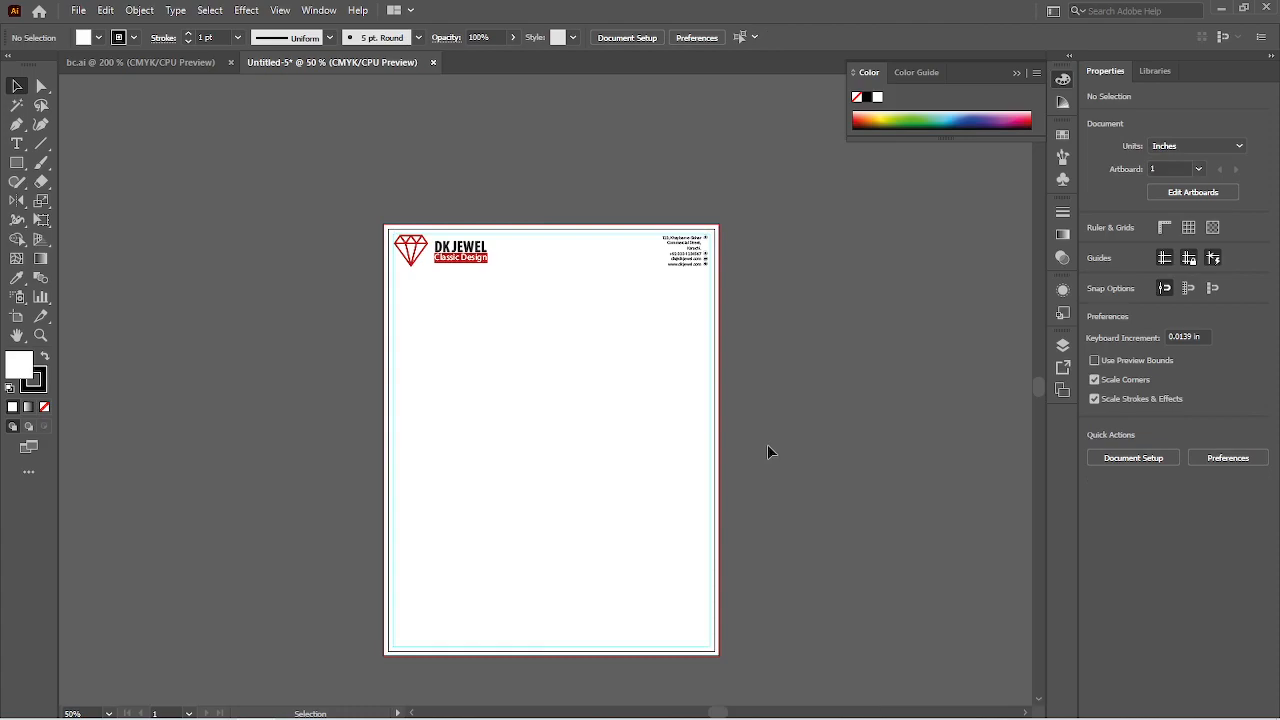
pyautogui.hotkey('ctrl', '0')
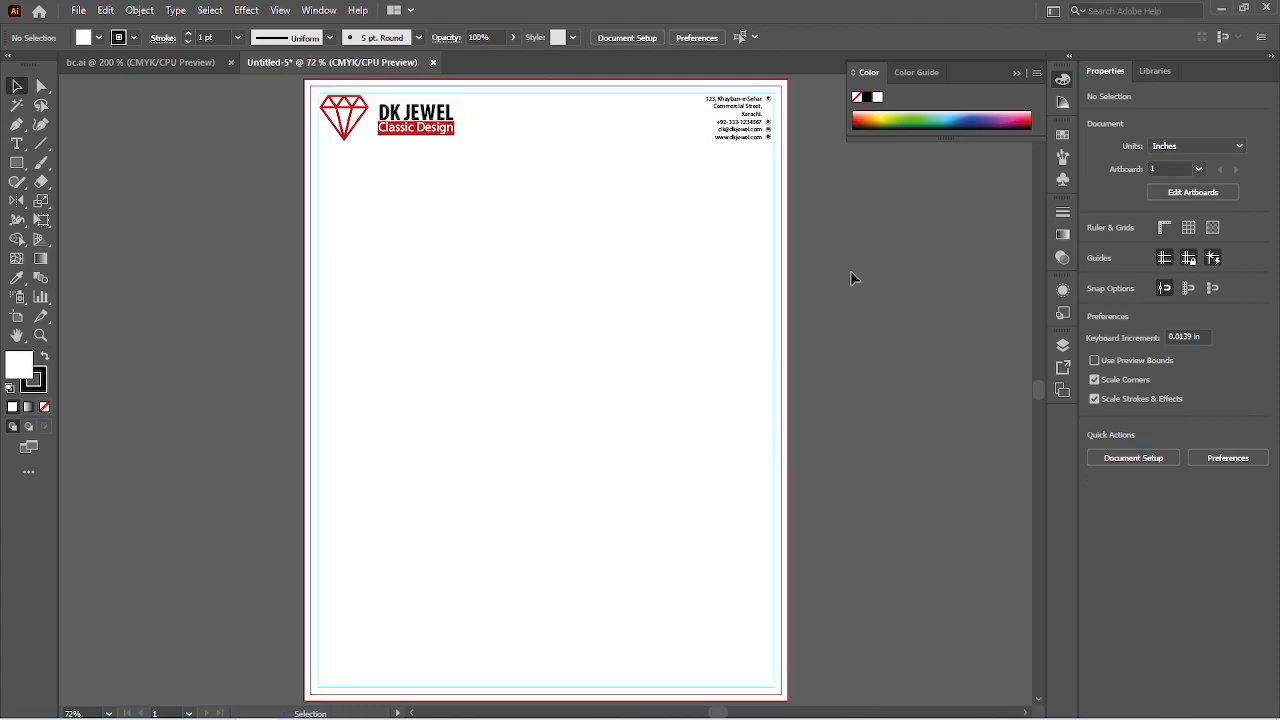
pyautogui.click(752, 135)
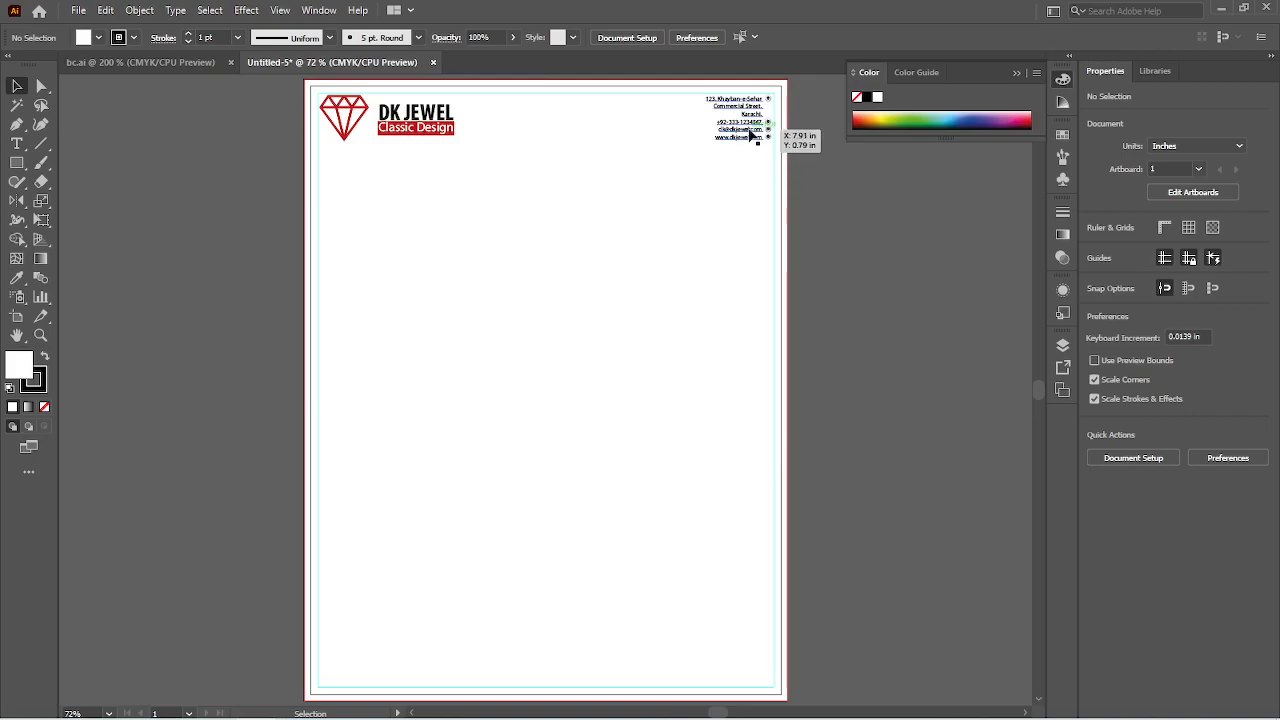
pyautogui.click(666, 229)
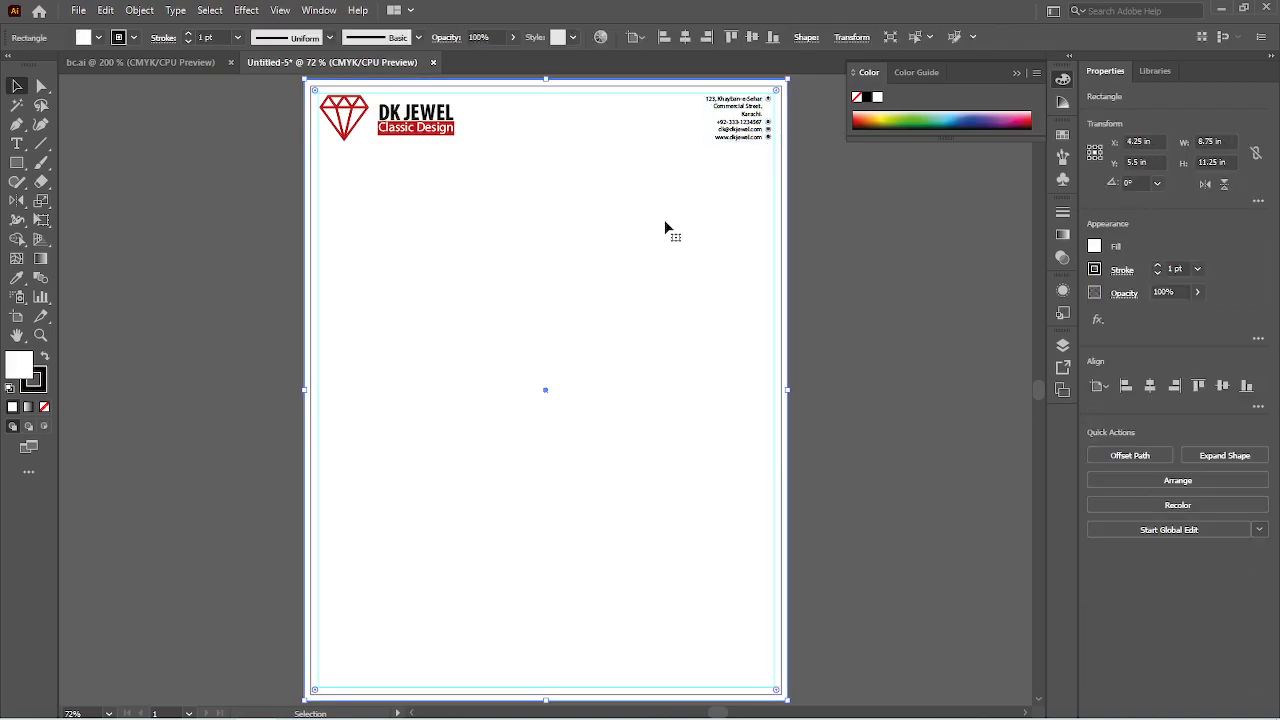
pyautogui.click(840, 324)
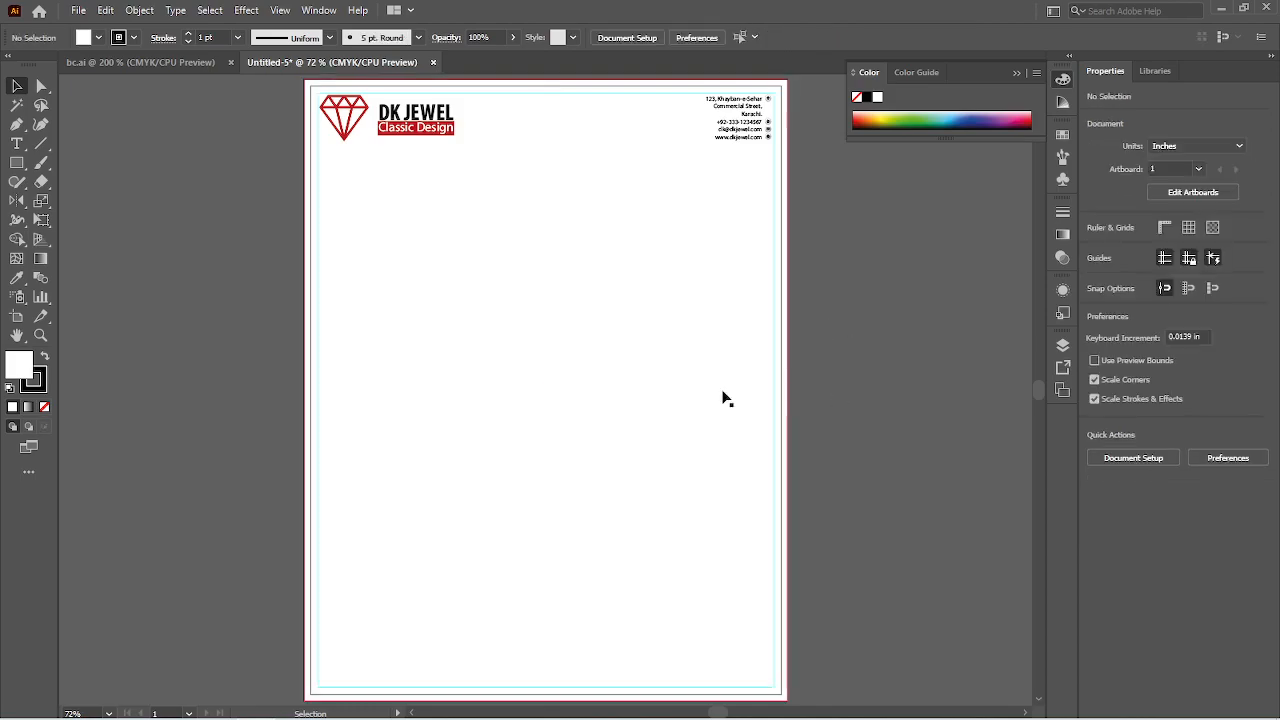
# Step: Draw a full-width bar about 8.75 by 0.07 in below the header and fill it with the logo's red, without a stroke
pyautogui.click(16, 163)
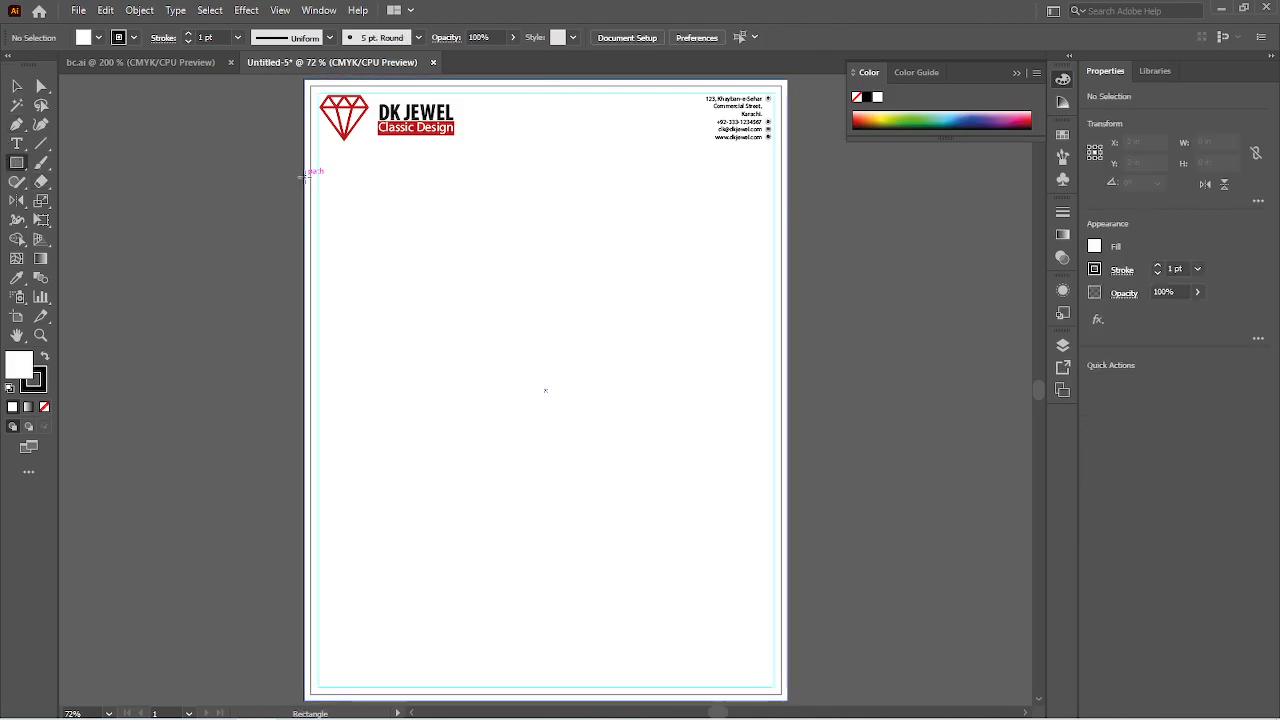
pyautogui.moveTo(303, 176); pyautogui.dragTo(788, 179)
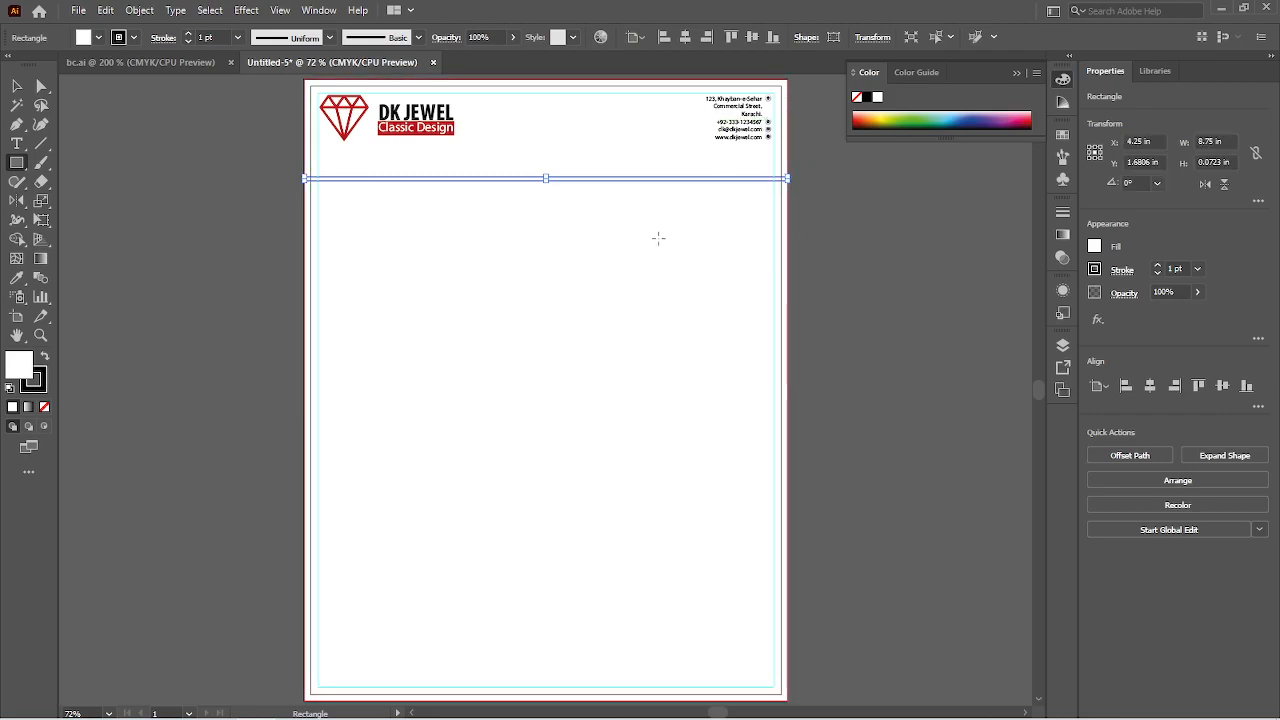
pyautogui.press('i')
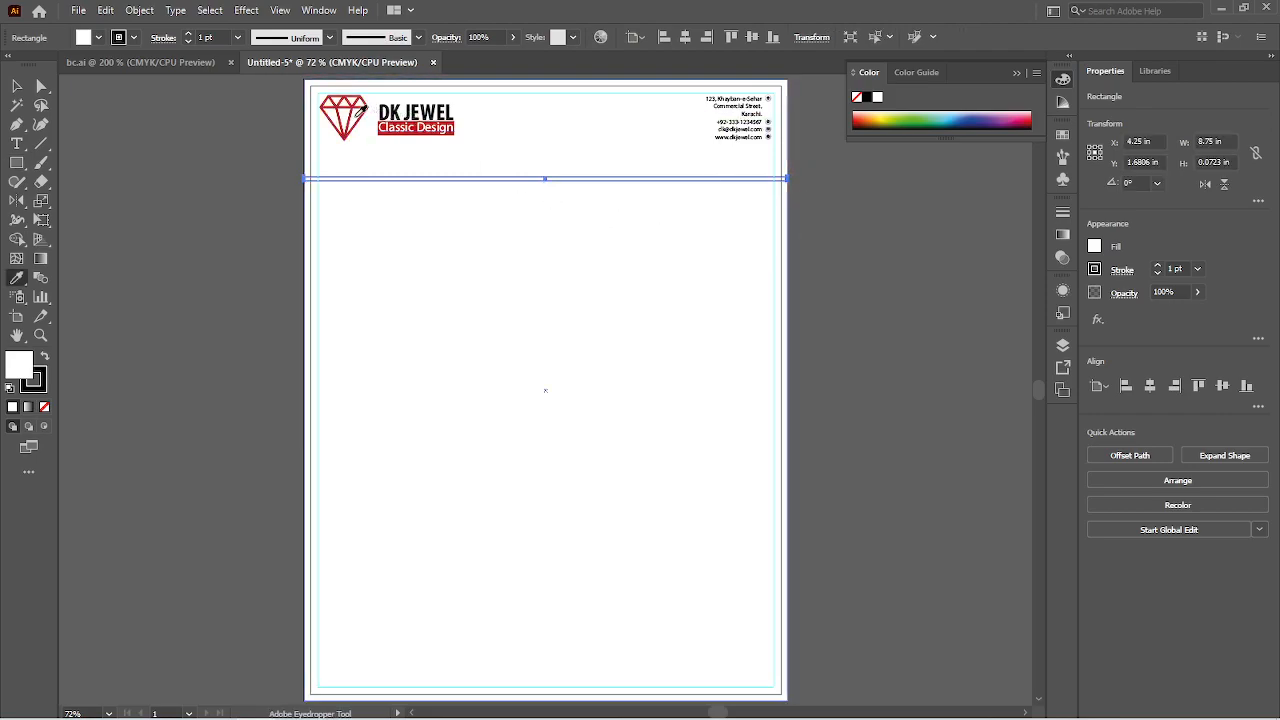
pyautogui.click(356, 112)
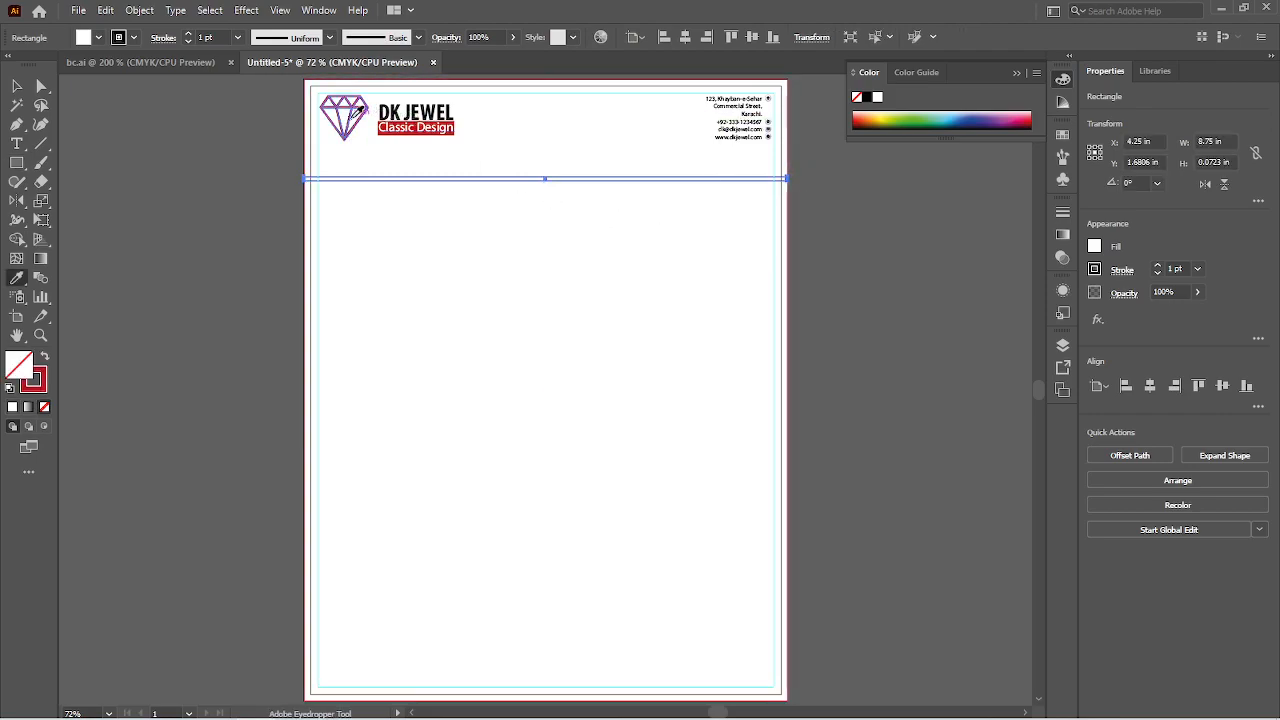
pyautogui.click(44, 360)
pyautogui.click(17, 88)
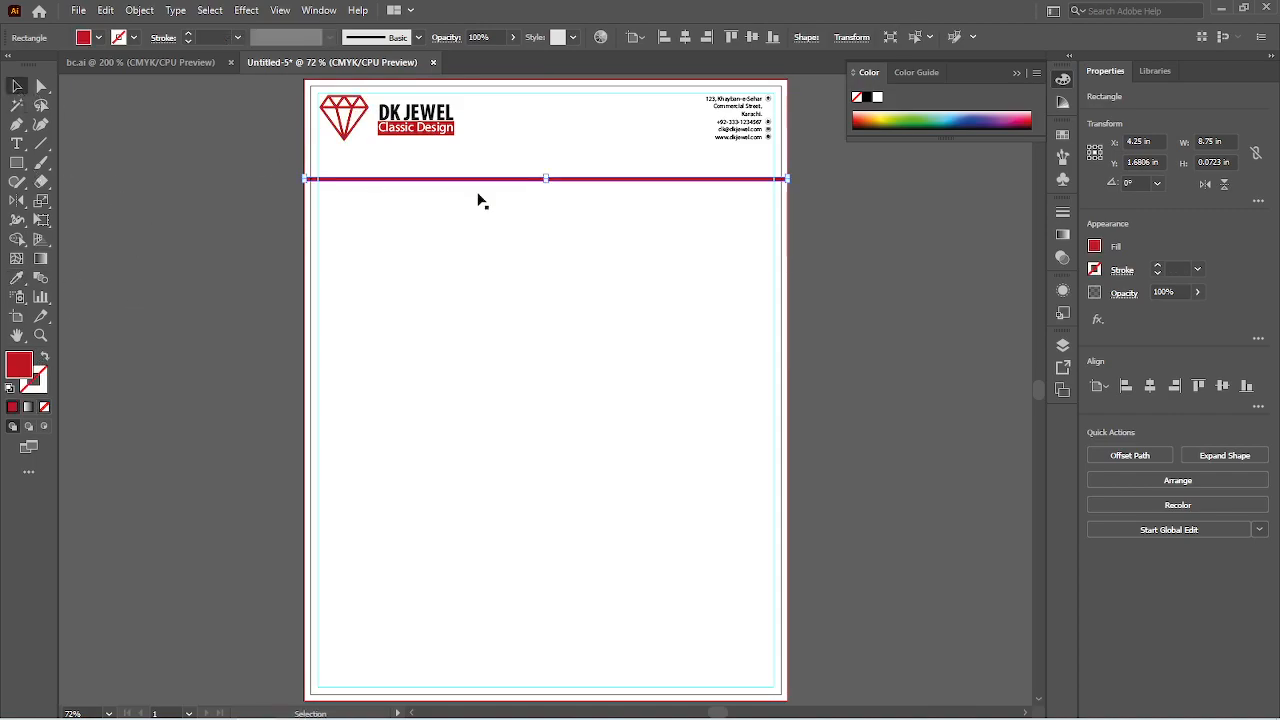
# Step: Thin the red bar to a height of about 0.036 in, keeping its upper edge in place
pyautogui.scroll(3, 551, 209)
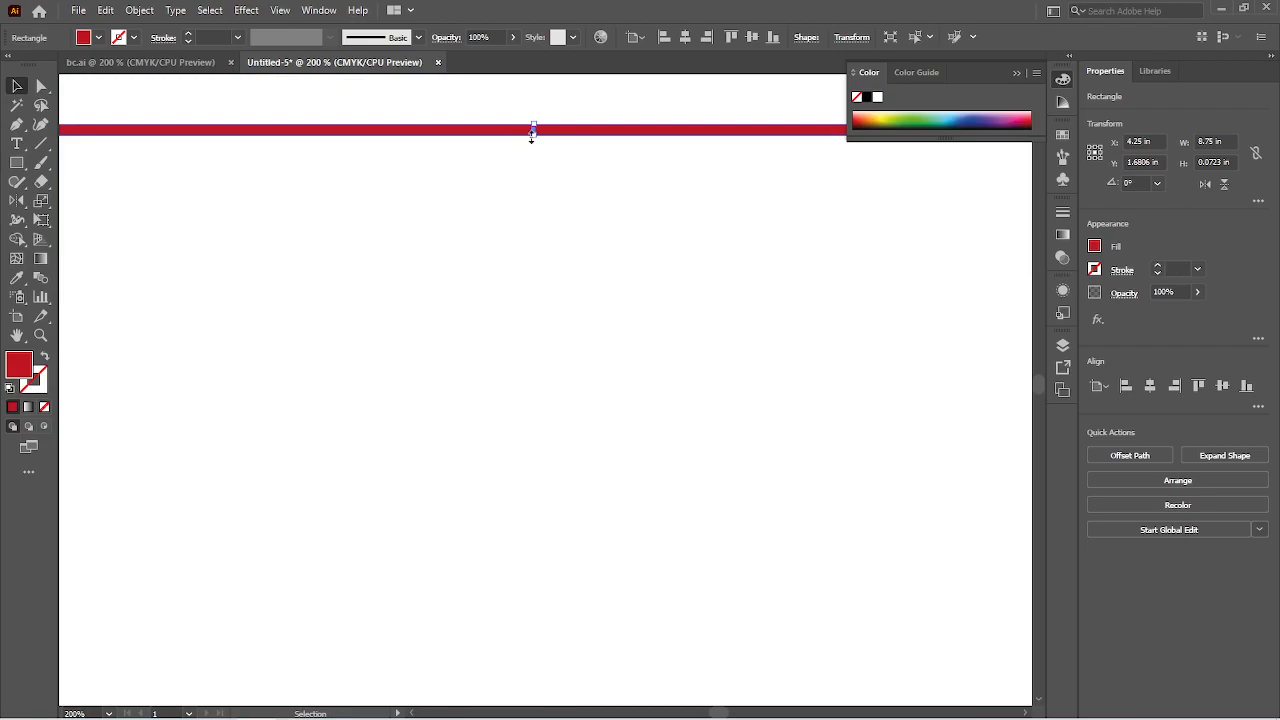
pyautogui.moveTo(535, 133); pyautogui.dragTo(535, 129)
pyautogui.click(530, 180)
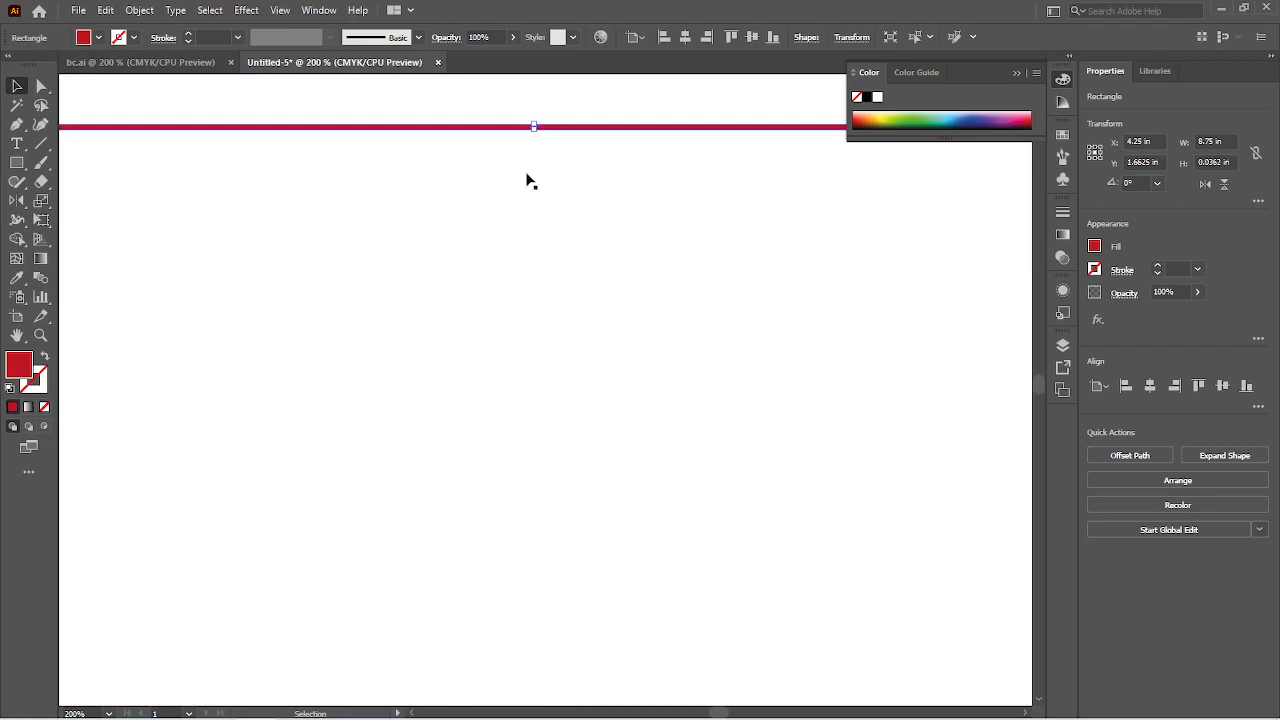
# Step: Move the thin red line up closer to the logo, to about Y 1.35 in
pyautogui.scroll(-3, 448, 158)
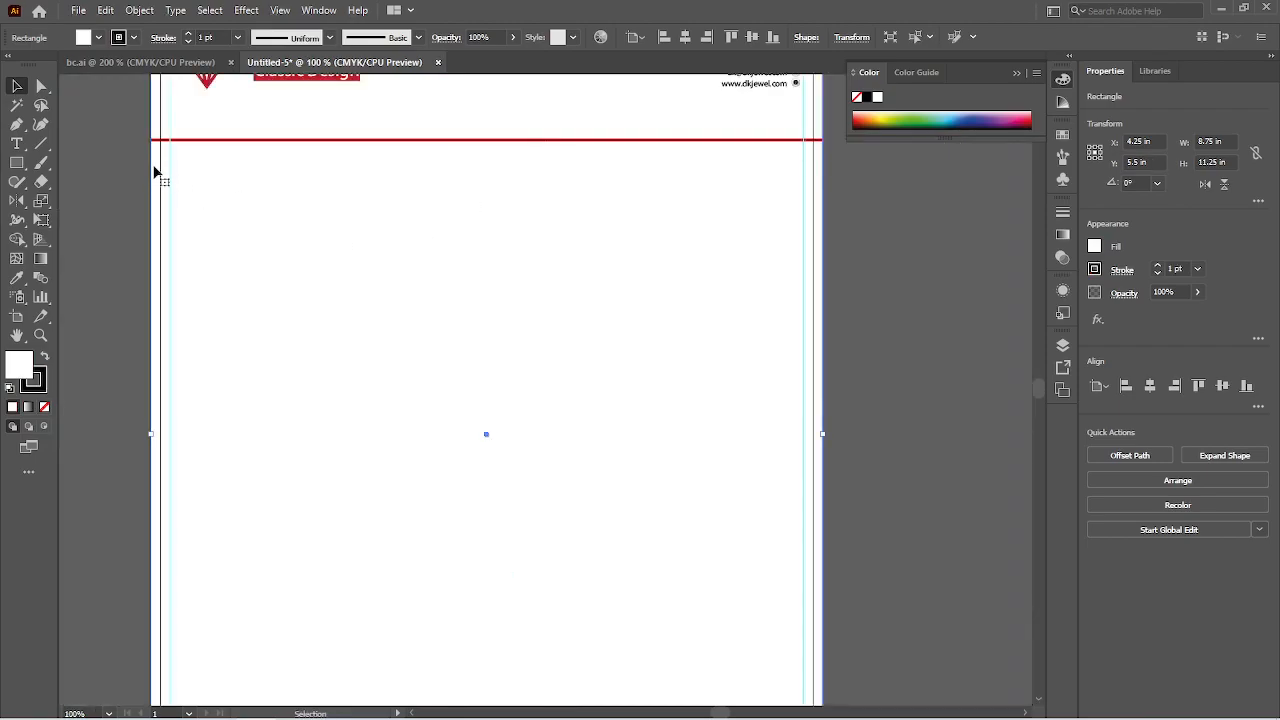
pyautogui.scroll(3, 157, 170)
pyautogui.scroll(2, 157, 169)
pyautogui.moveTo(406, 114); pyautogui.dragTo(529, 348)
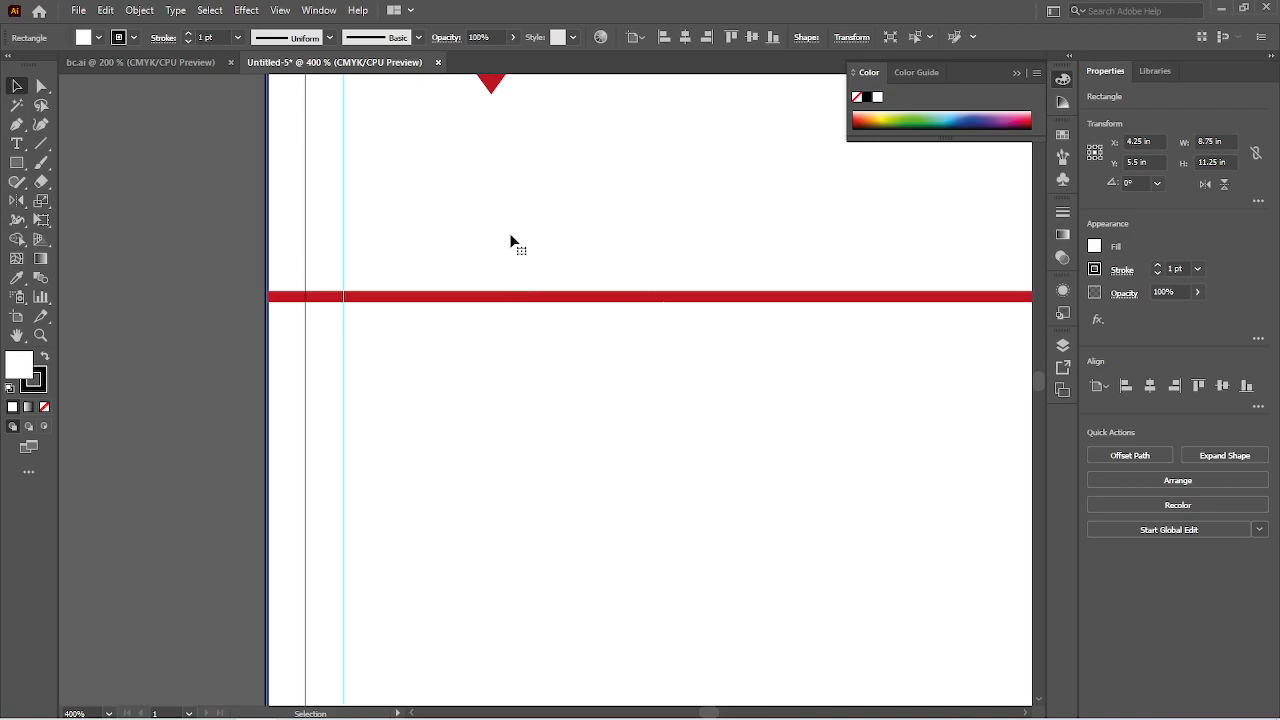
pyautogui.scroll(-1, 463, 246)
pyautogui.moveTo(514, 254); pyautogui.dragTo(486, 363)
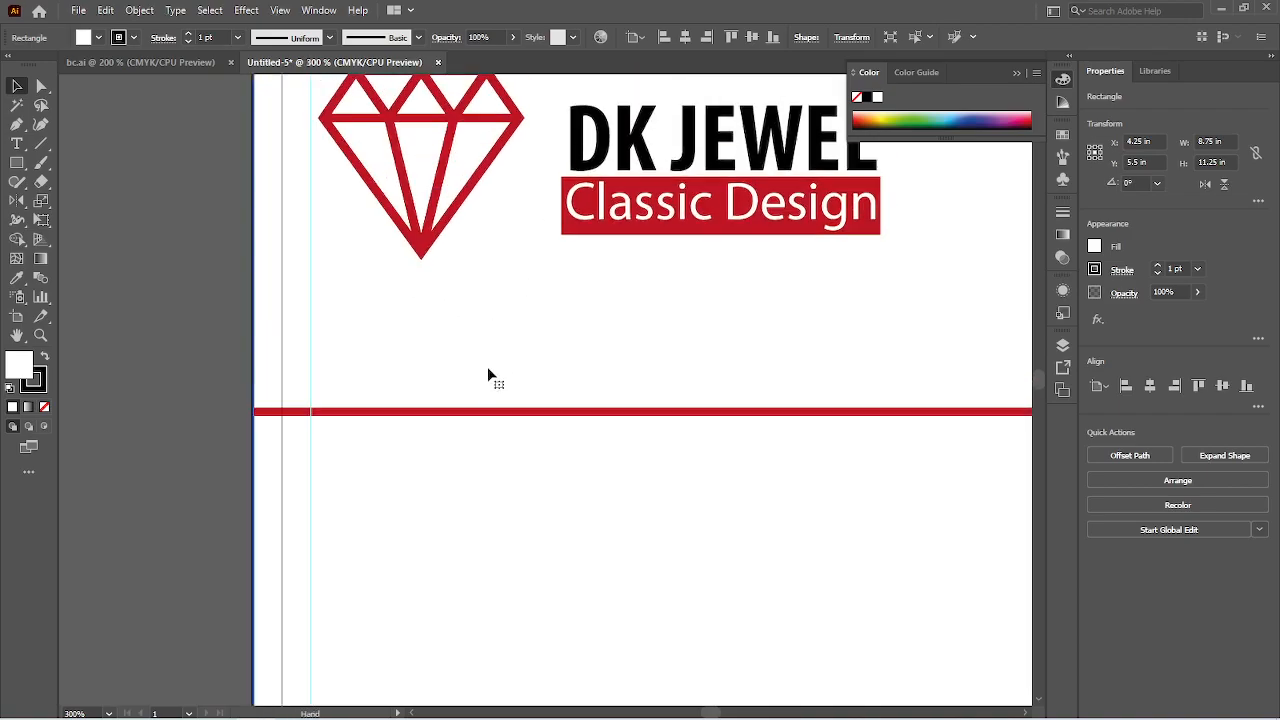
pyautogui.moveTo(486, 410); pyautogui.dragTo(486, 342)
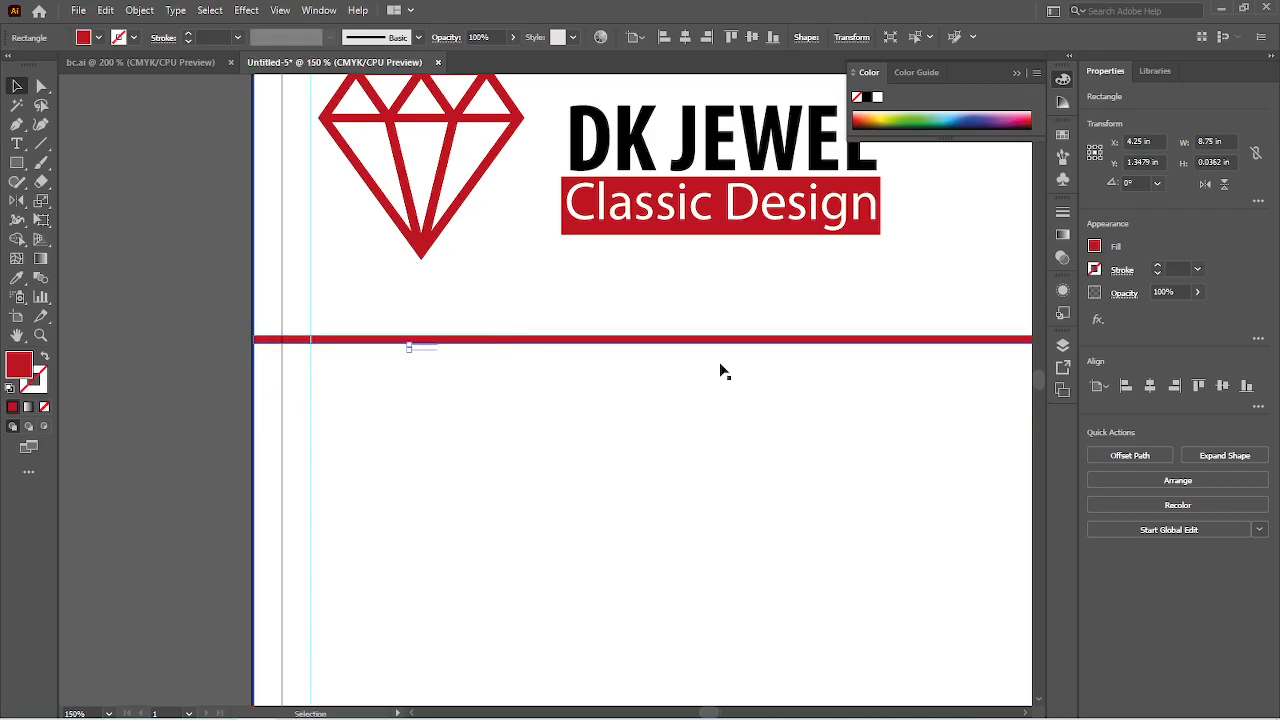
# Step: Select the contact text together with its icon group and group them
pyautogui.scroll(-2, 719, 362)
pyautogui.moveTo(780, 406); pyautogui.dragTo(306, 373)
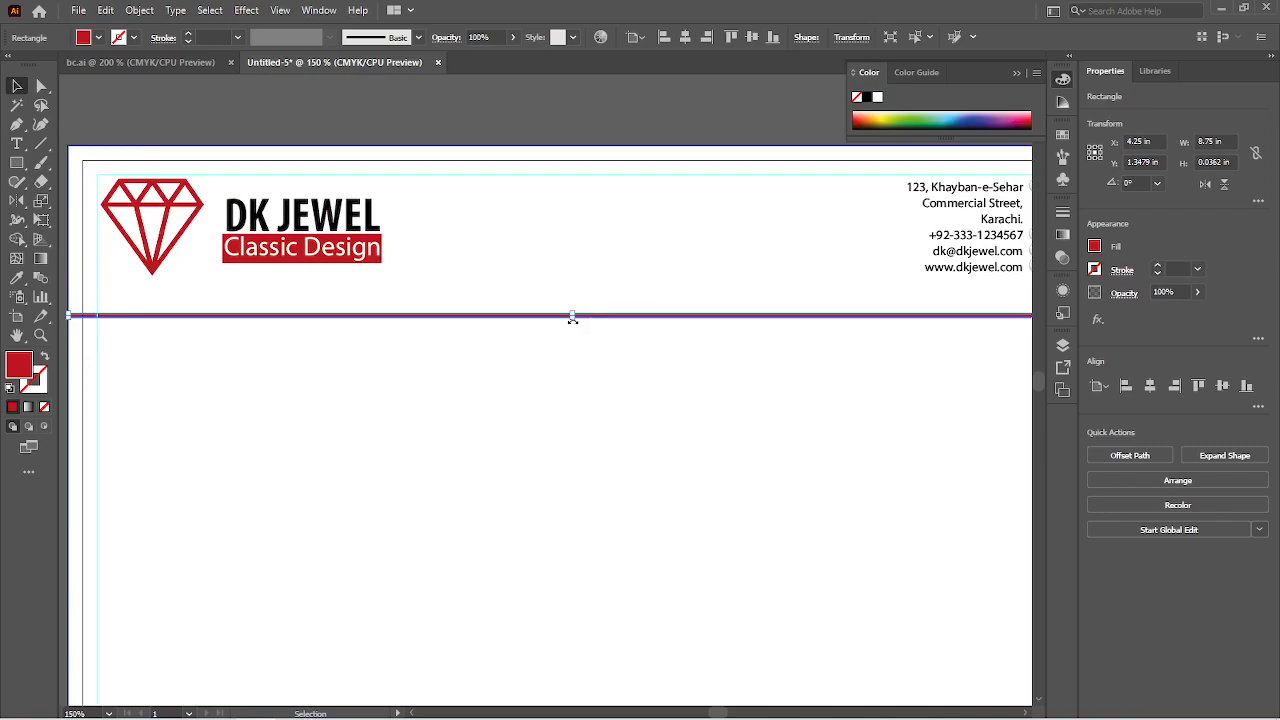
pyautogui.click(340, 248)
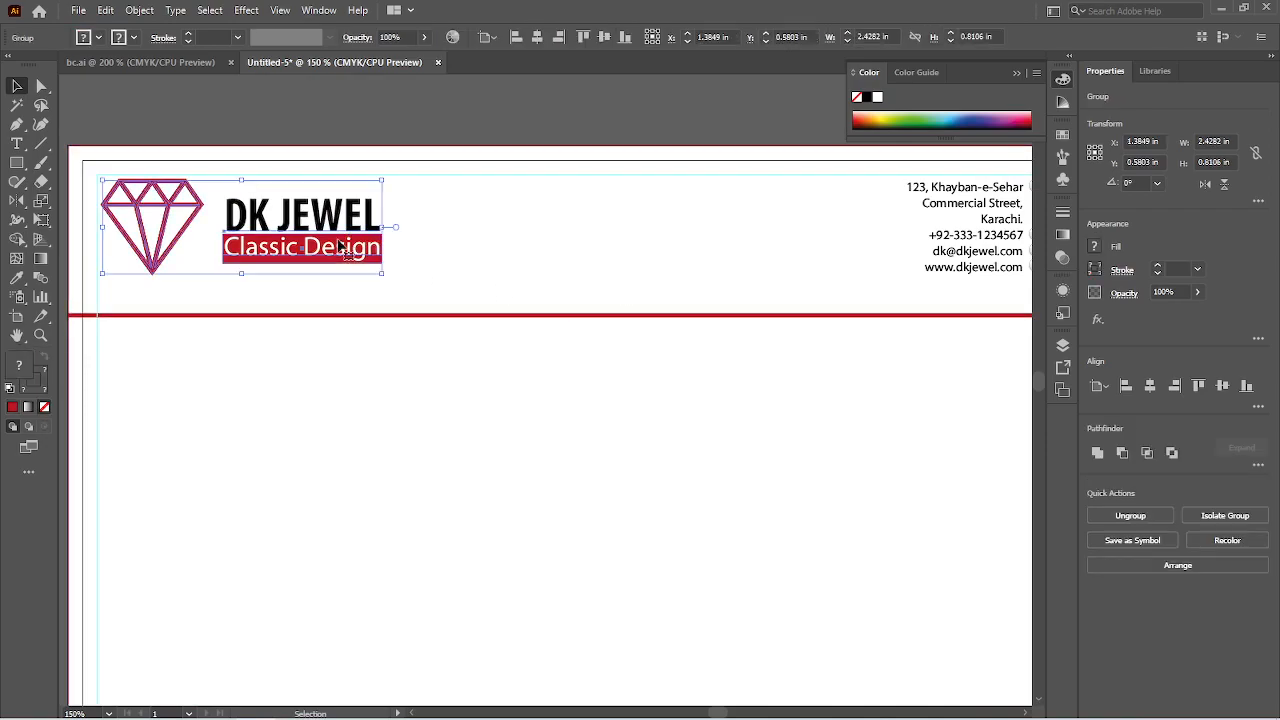
pyautogui.hscroll(4, 771, 408)
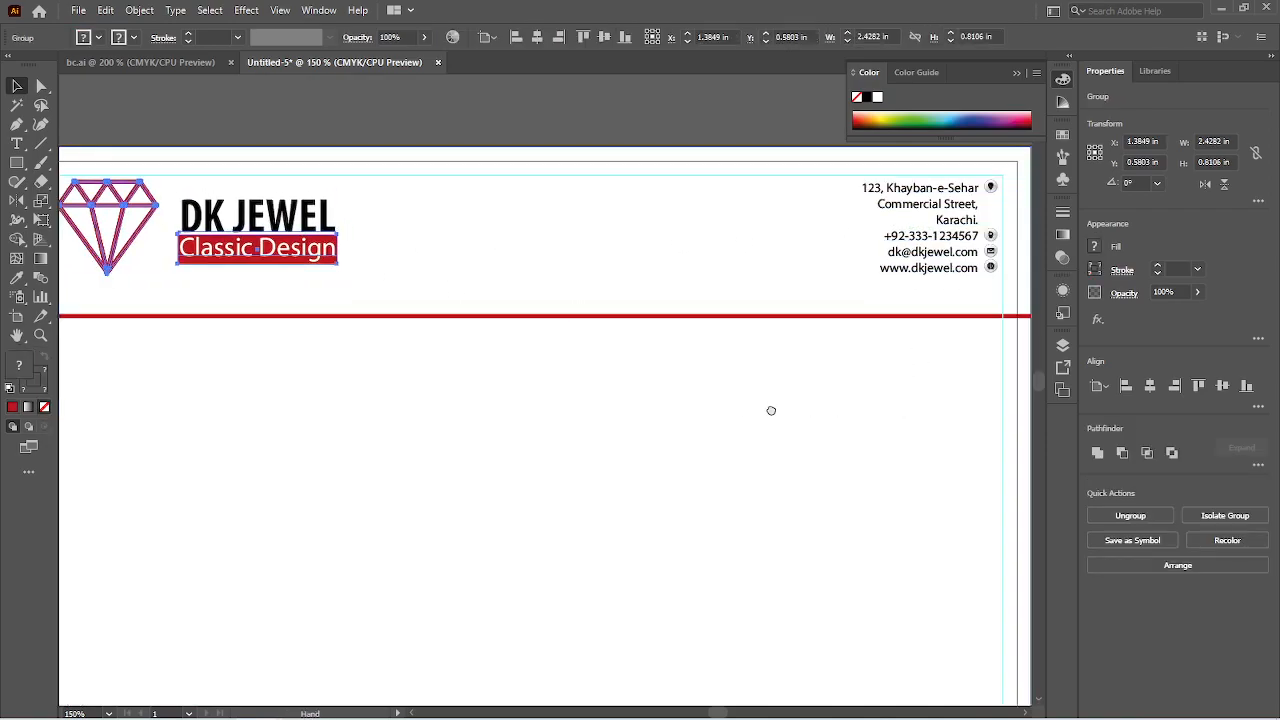
pyautogui.click(878, 258)
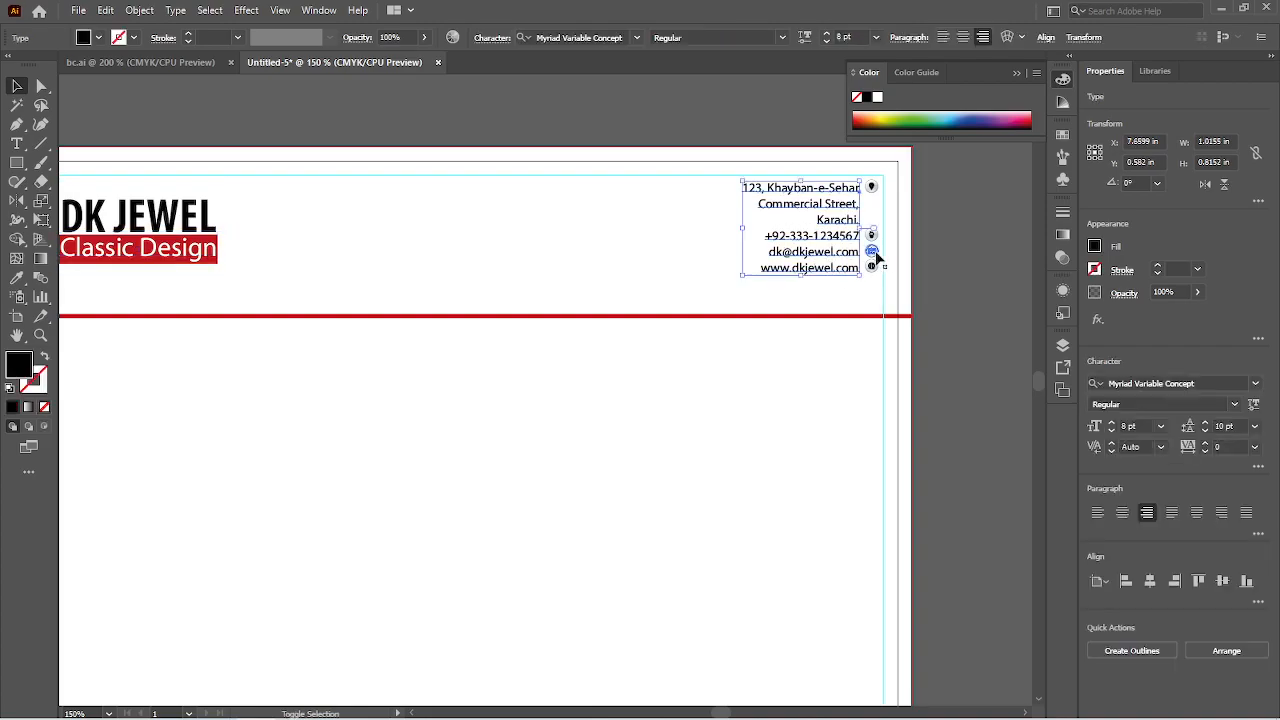
pyautogui.keyDown('shift'); pyautogui.click(876, 256); pyautogui.keyUp('shift')
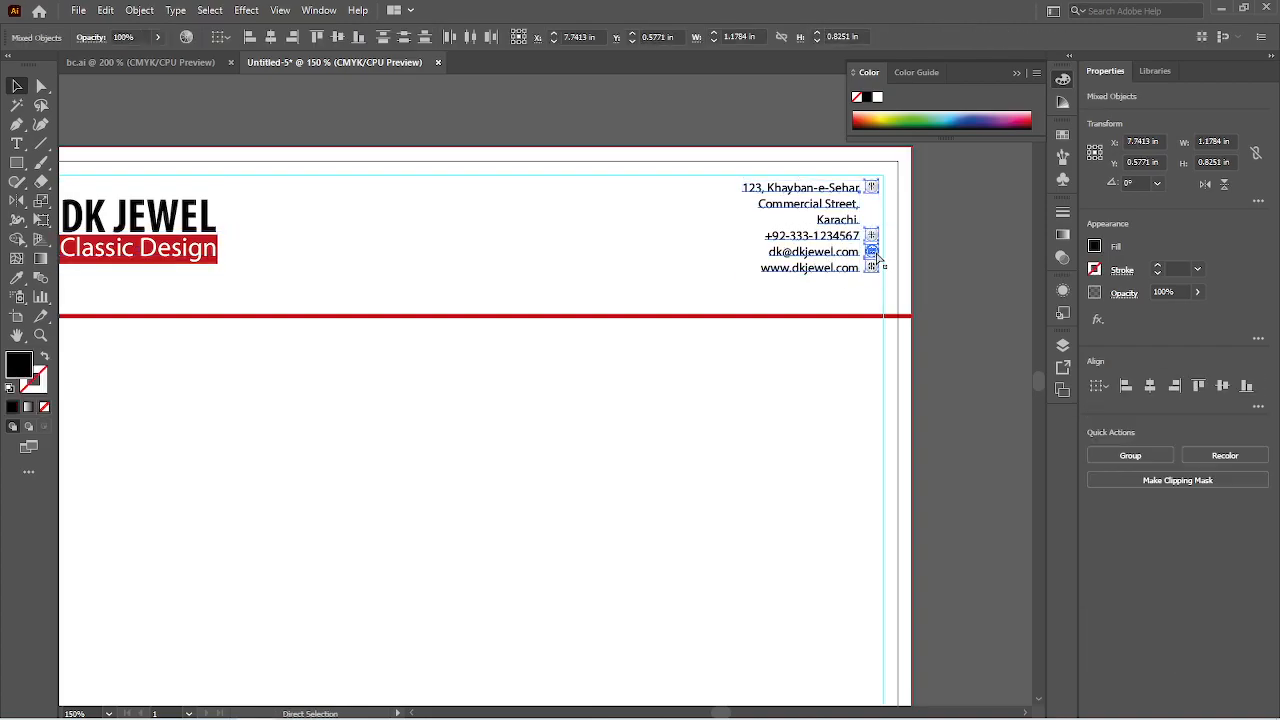
pyautogui.hotkey('ctrl', 'g')
# Step: Add the logo to the contact group selection and nudge both down to about Y 0.605 in
pyautogui.keyDown('shift'); pyautogui.click(198, 258); pyautogui.keyUp('shift')
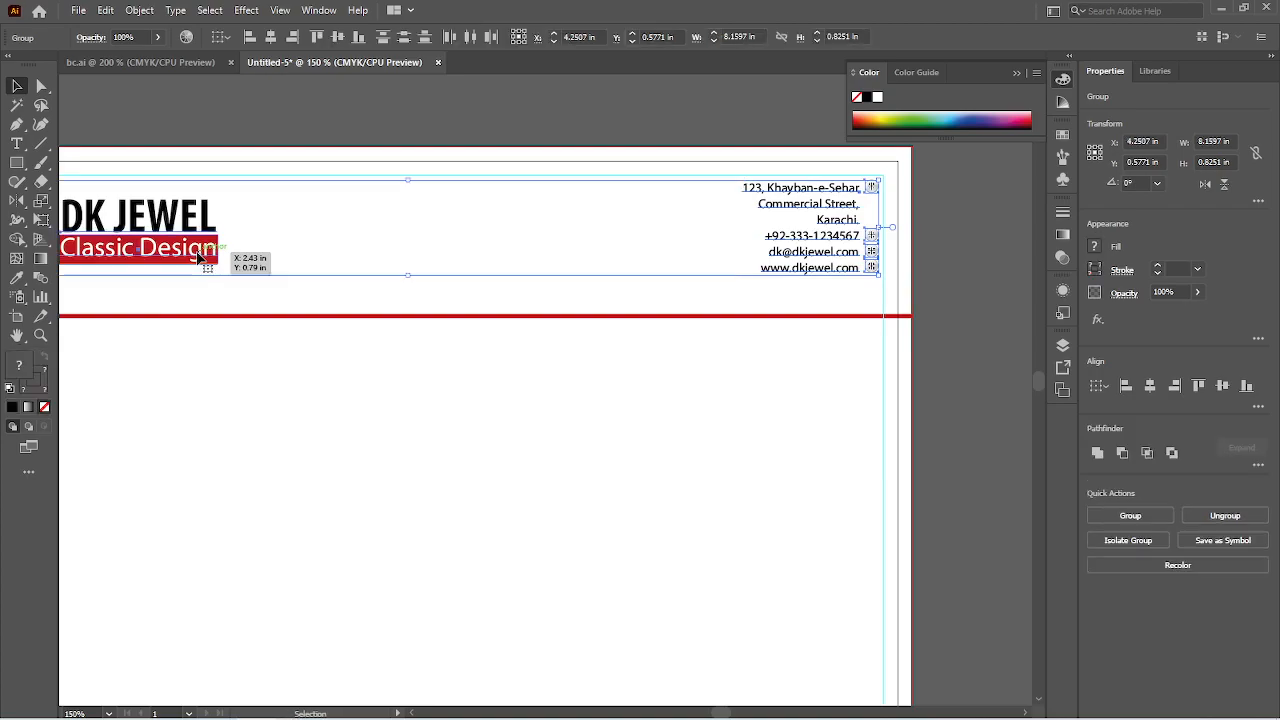
pyautogui.press('Down')
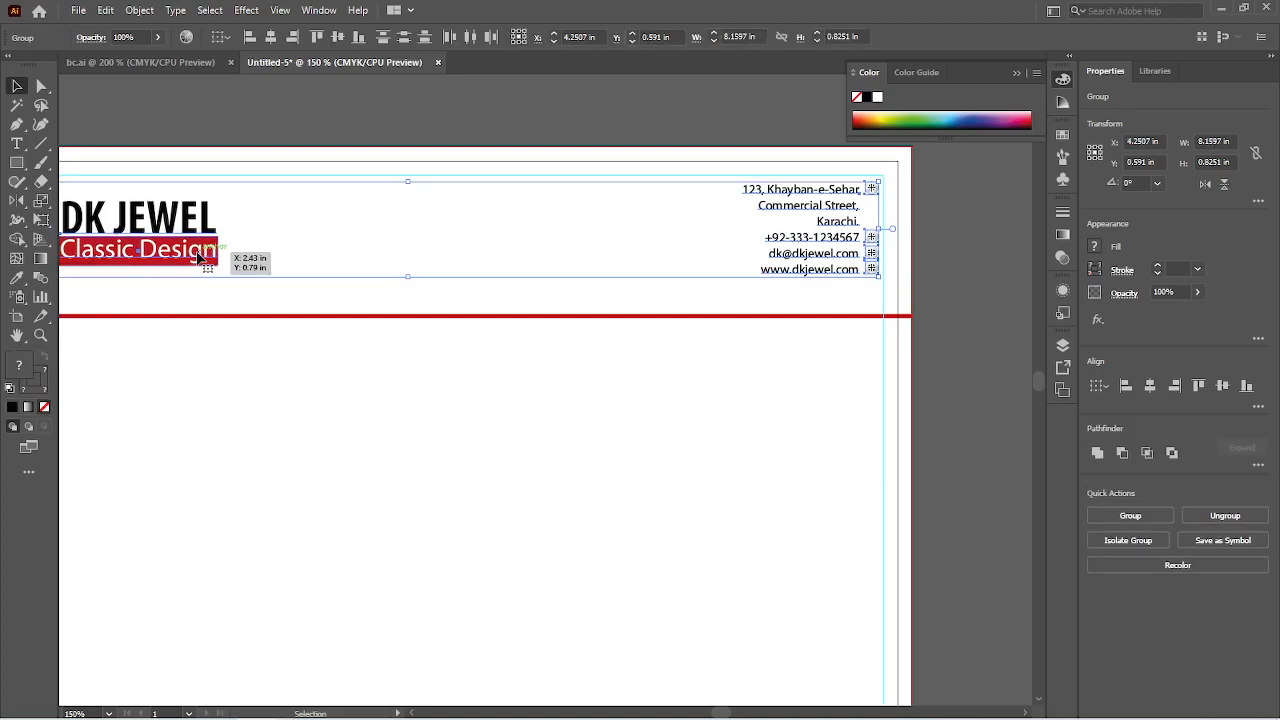
pyautogui.press('Down')
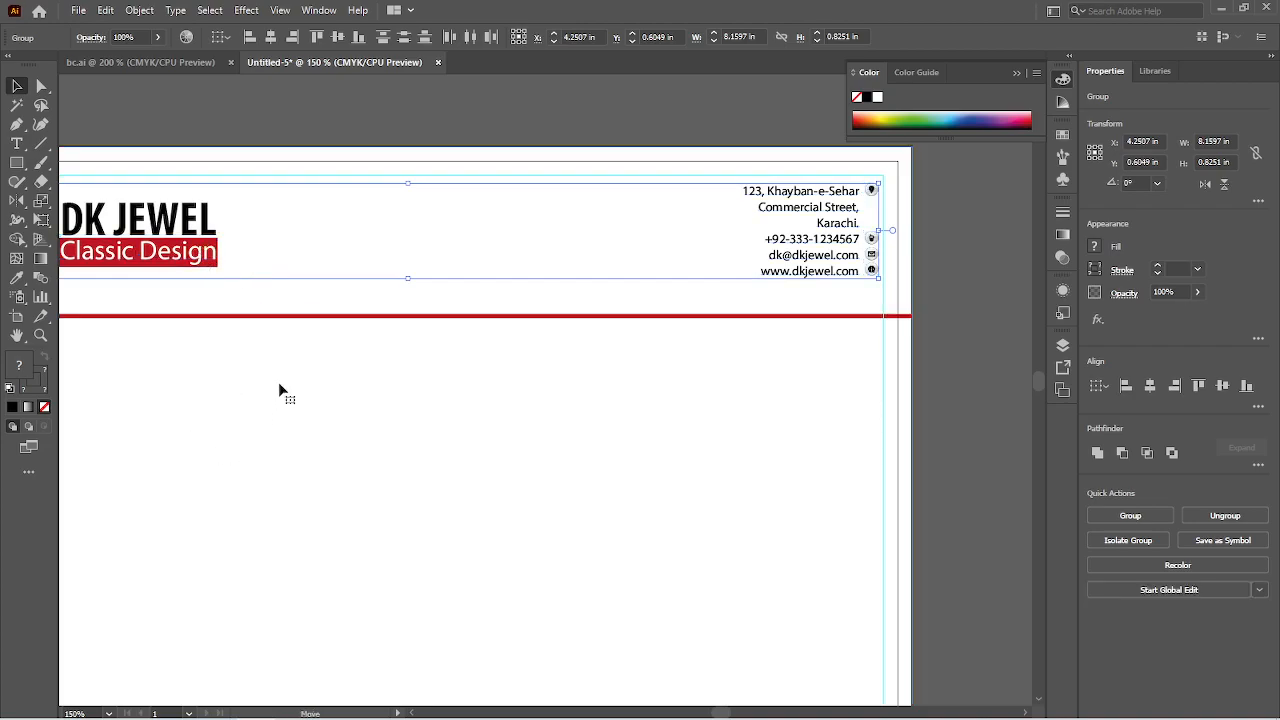
# Step: Nudge the red line up beneath the header content, to about Y 1.15 in
pyautogui.click(292, 317)
pyautogui.press('Up')
pyautogui.press('Up')
pyautogui.press('Up')
pyautogui.press('Up')
pyautogui.press('Up')
pyautogui.press('Up')
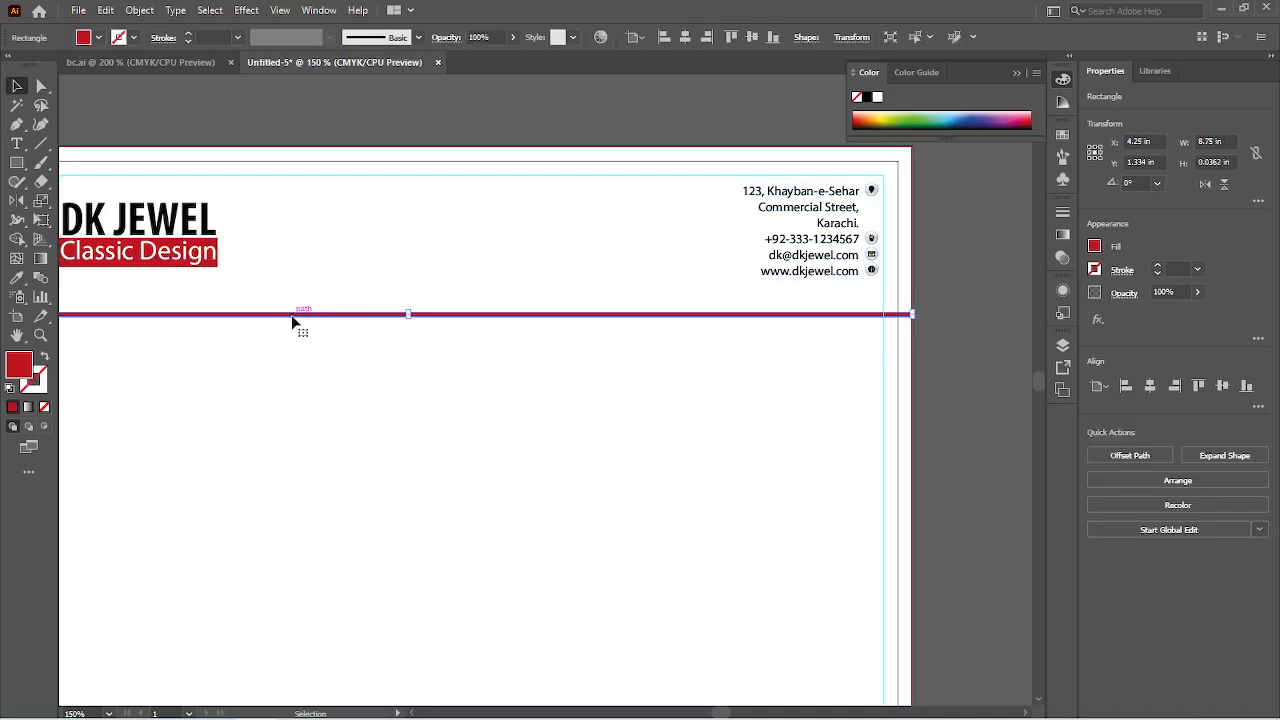
pyautogui.press('Up')
pyautogui.press('Up')
pyautogui.press('Up')
pyautogui.press('Up')
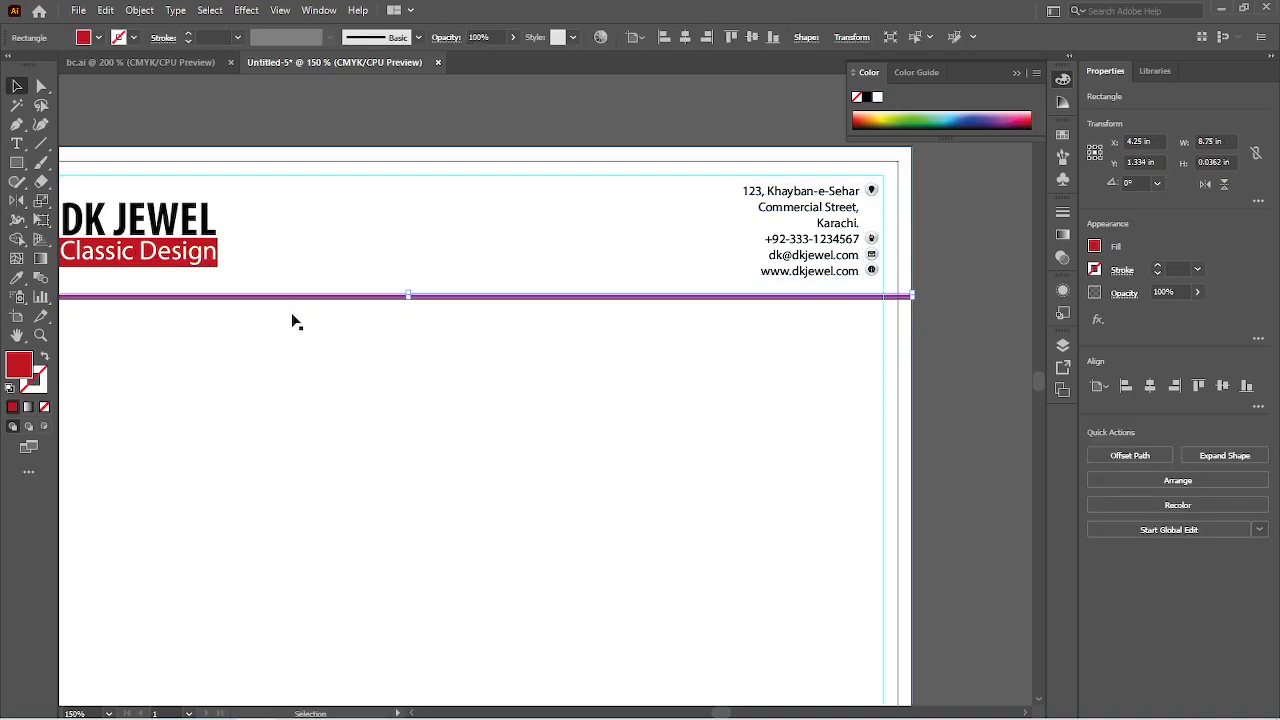
pyautogui.press('Down')
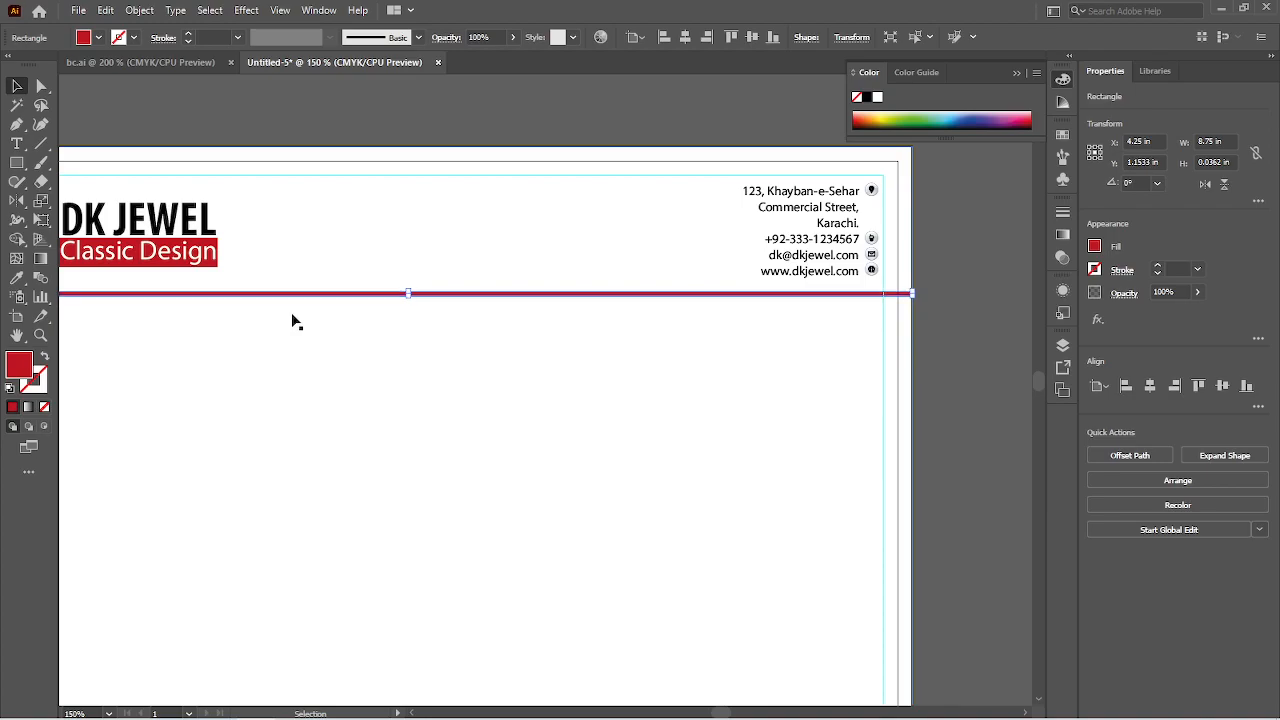
# Step: Draw a rectangle about 2.77 by 0.44 in on the blank page area below the header
pyautogui.click(323, 426)
pyautogui.scroll(-2, 323, 426)
pyautogui.moveTo(280, 435); pyautogui.dragTo(378, 392)
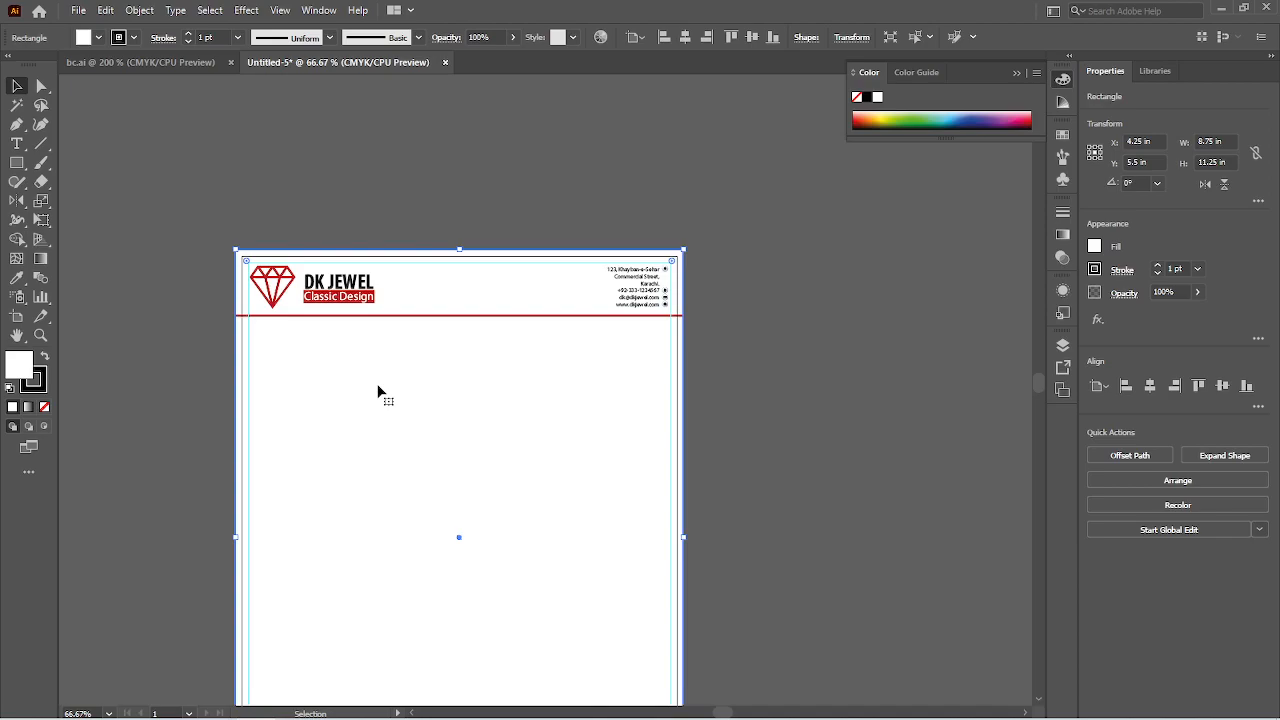
pyautogui.moveTo(417, 434); pyautogui.dragTo(454, 323)
pyautogui.click(814, 412)
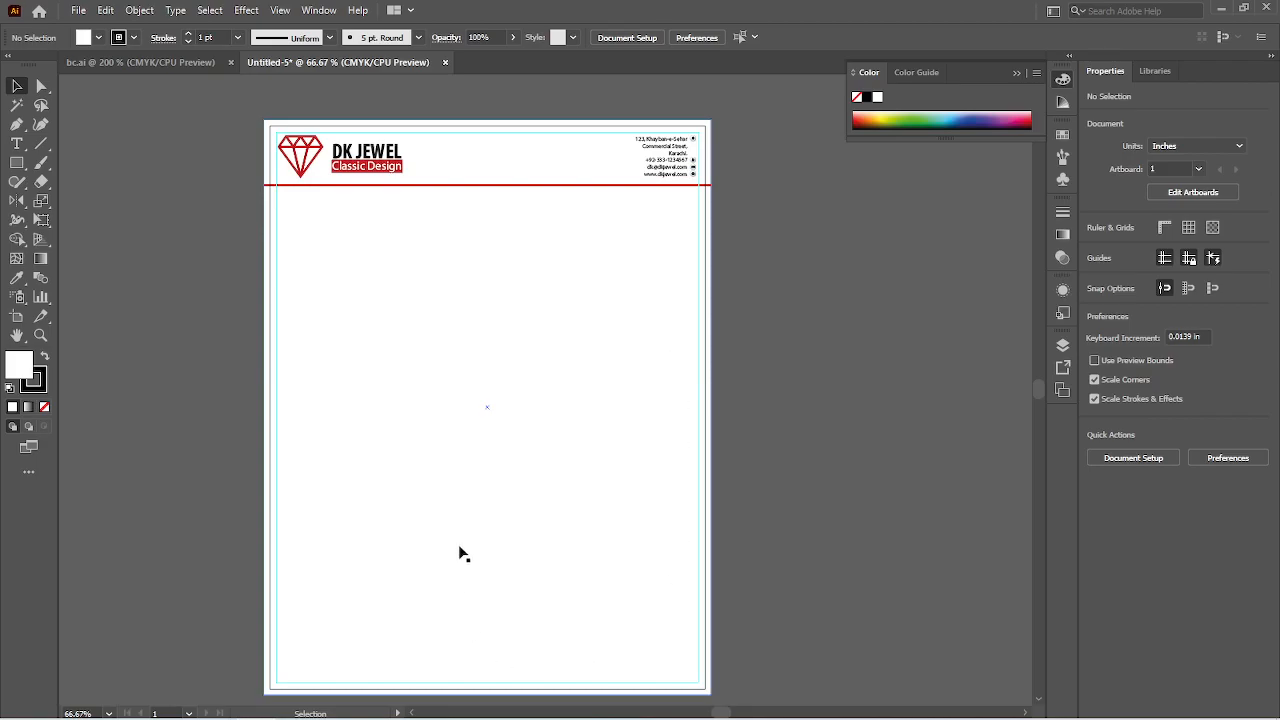
pyautogui.click(16, 162)
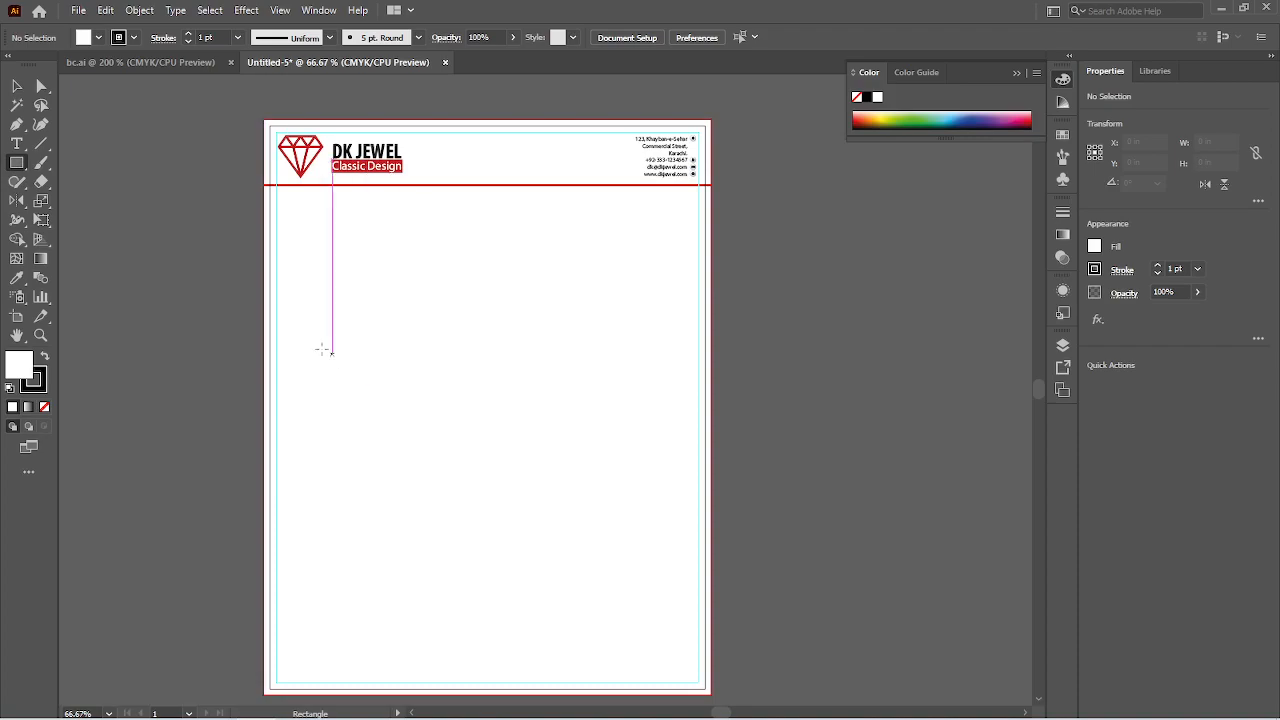
pyautogui.moveTo(315, 348); pyautogui.dragTo(459, 369)
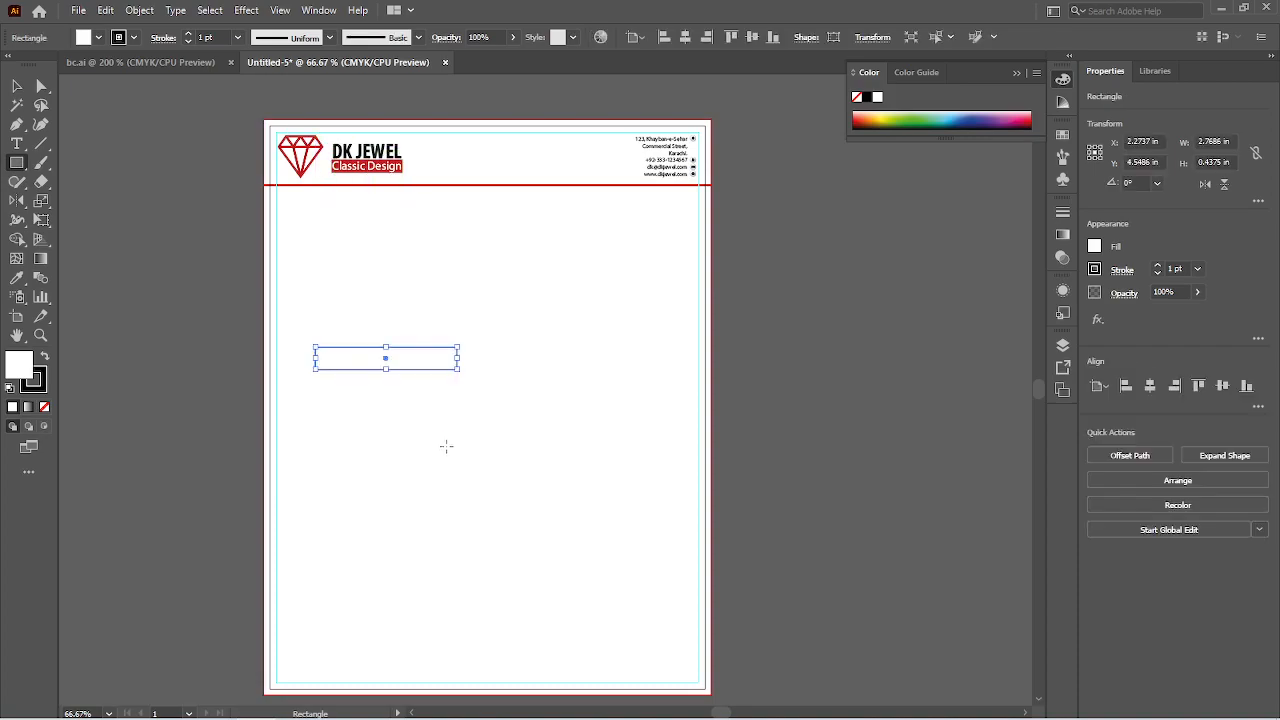
# Step: Shift only the new rectangle's lower-right anchor point left to about X 3.24 in, giving that end a slant
pyautogui.press('a')
pyautogui.click(463, 384)
pyautogui.click(459, 371)
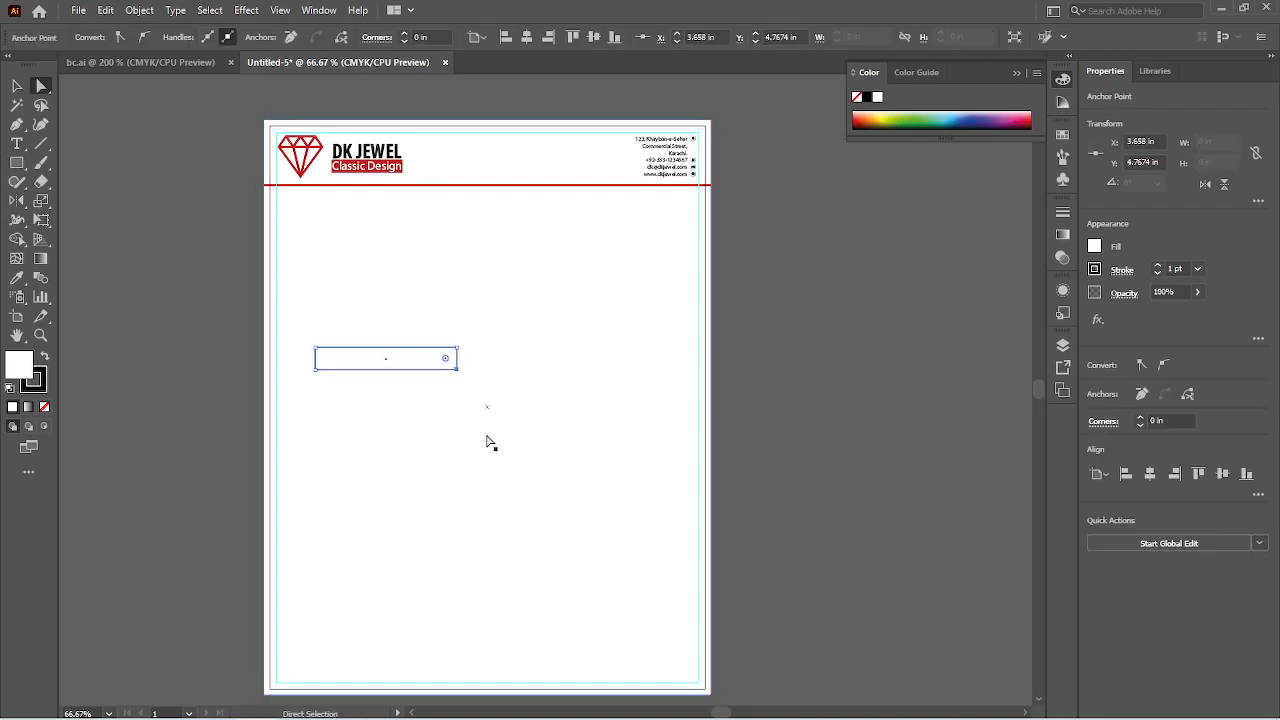
pyautogui.hotkey('shift', 'Left')
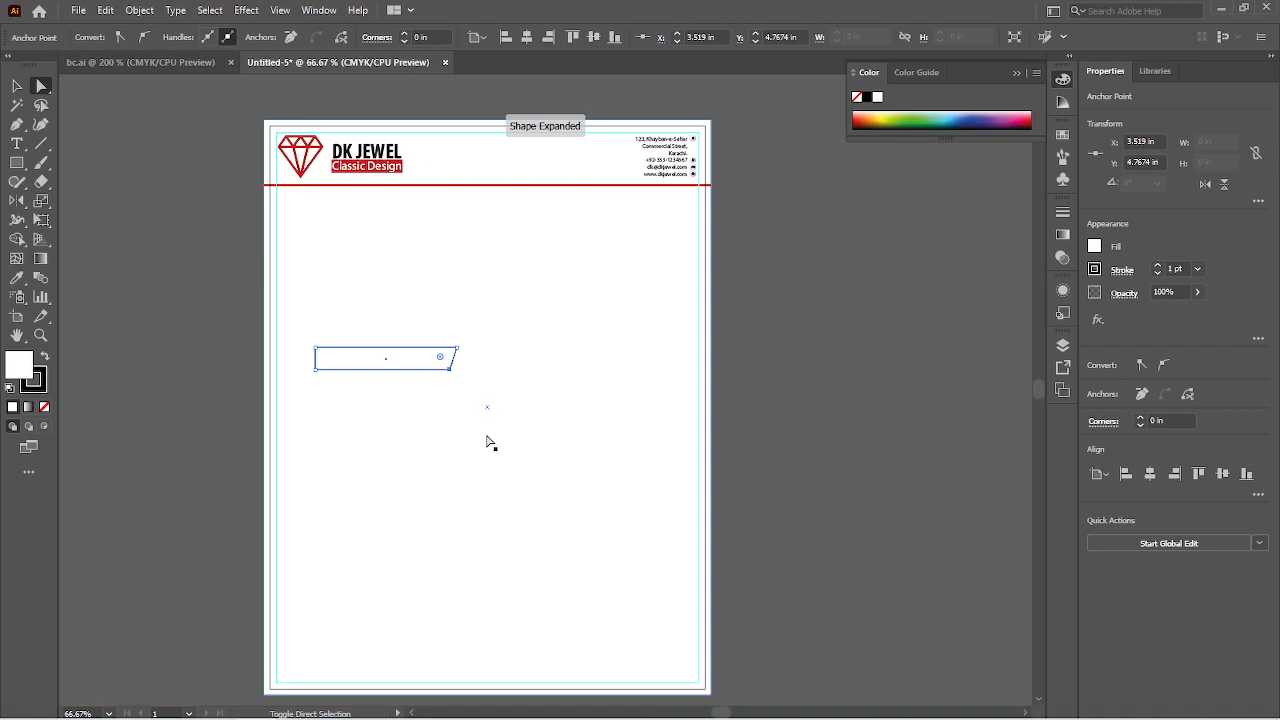
pyautogui.hotkey('shift', 'Left')
pyautogui.hotkey('shift', 'Left')
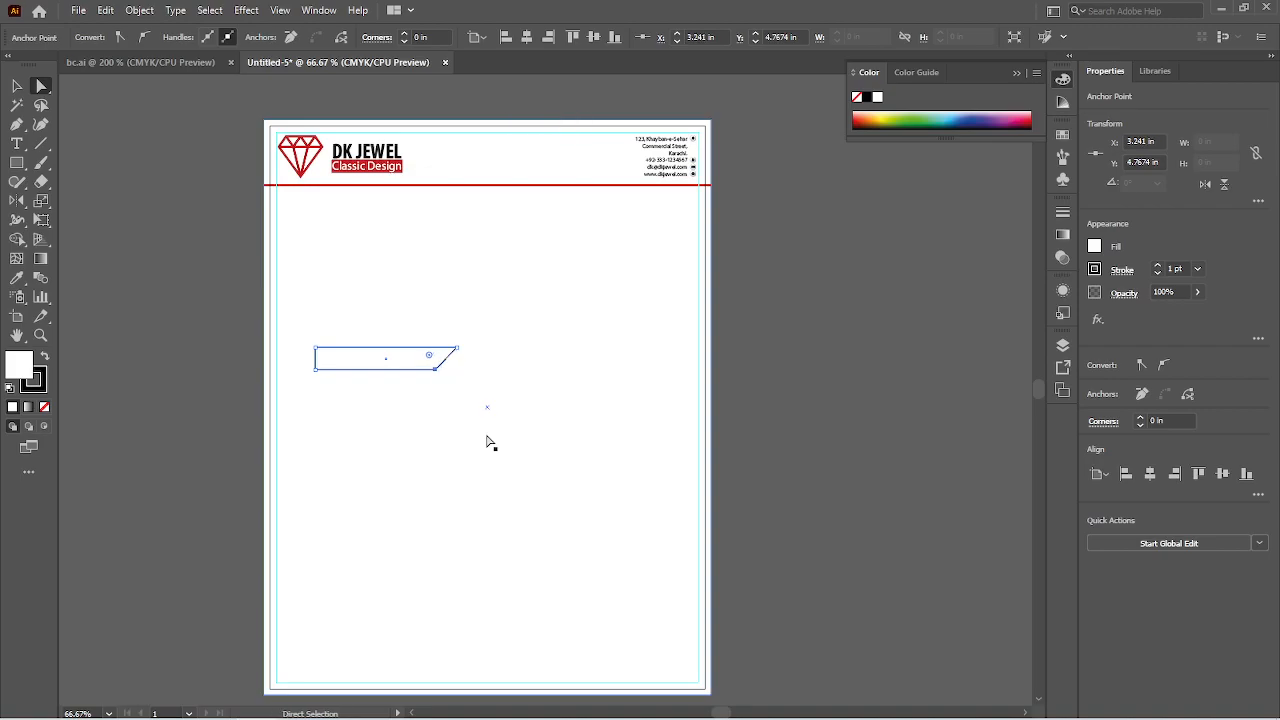
# Step: Make a copy of the slanted shape reflected across the vertical axis and place it end to end beside the original, to the right
pyautogui.press('v')
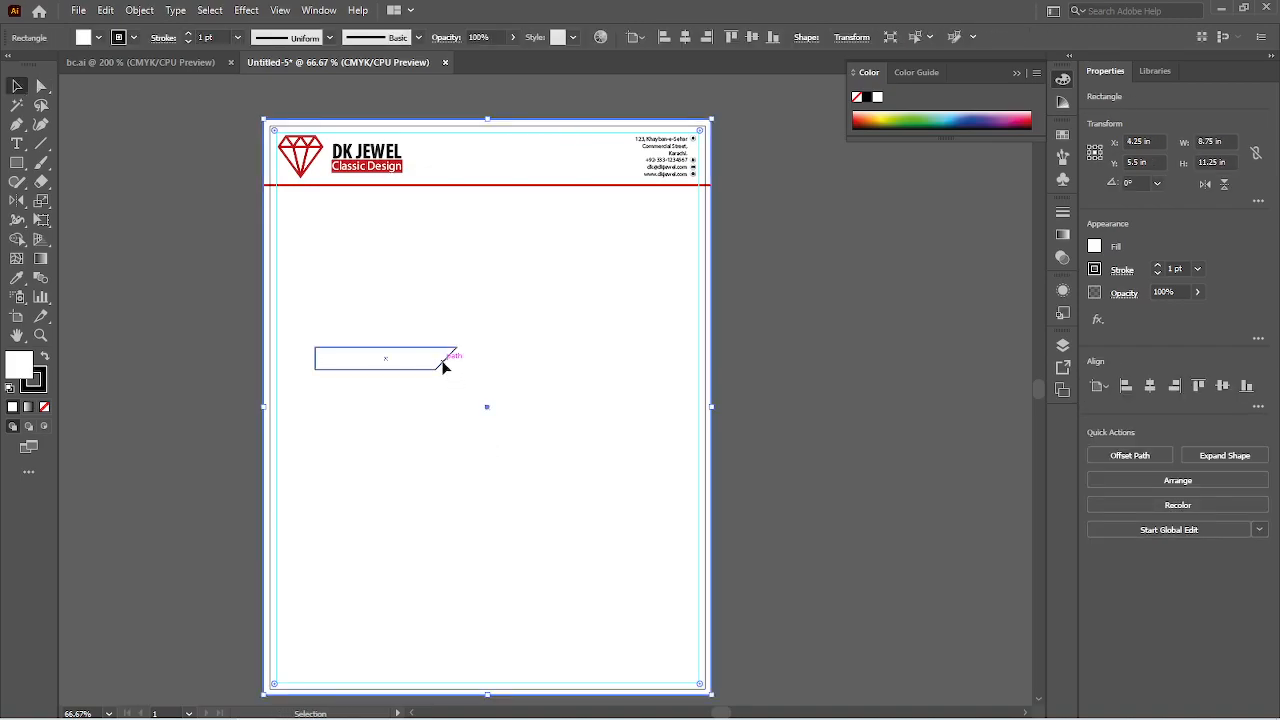
pyautogui.rightClick(443, 367)
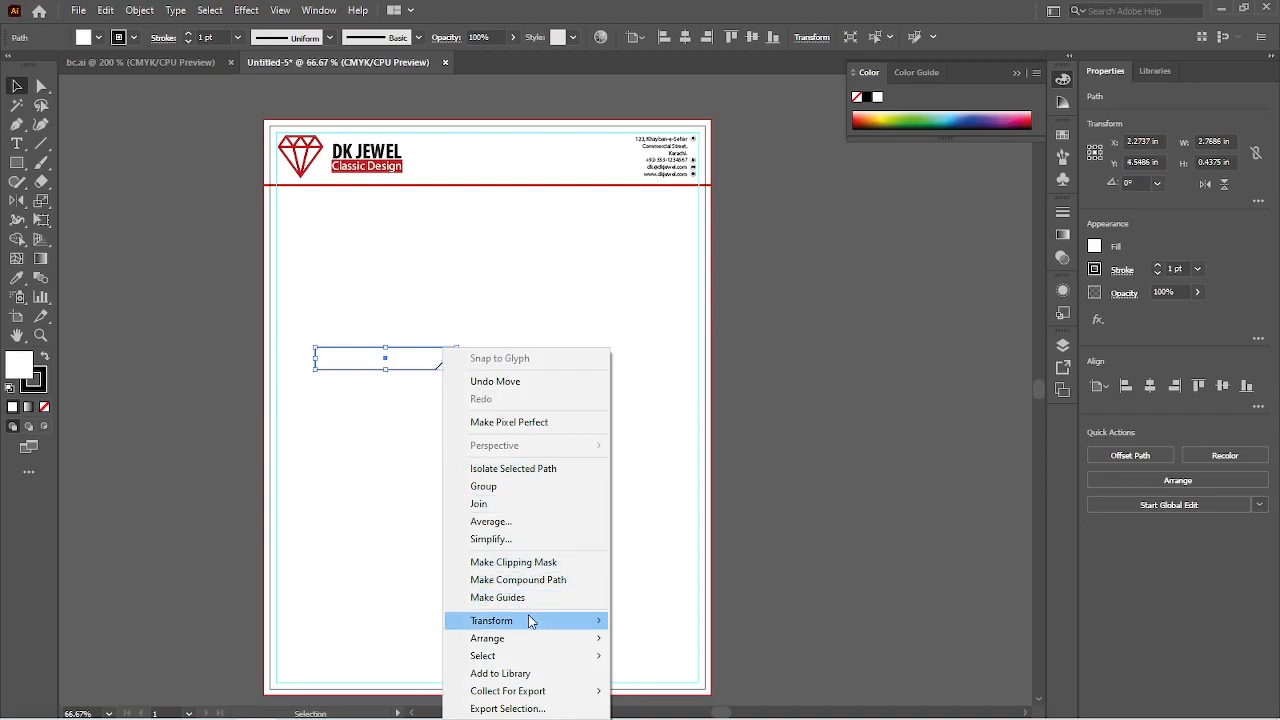
pyautogui.moveTo(530, 621)
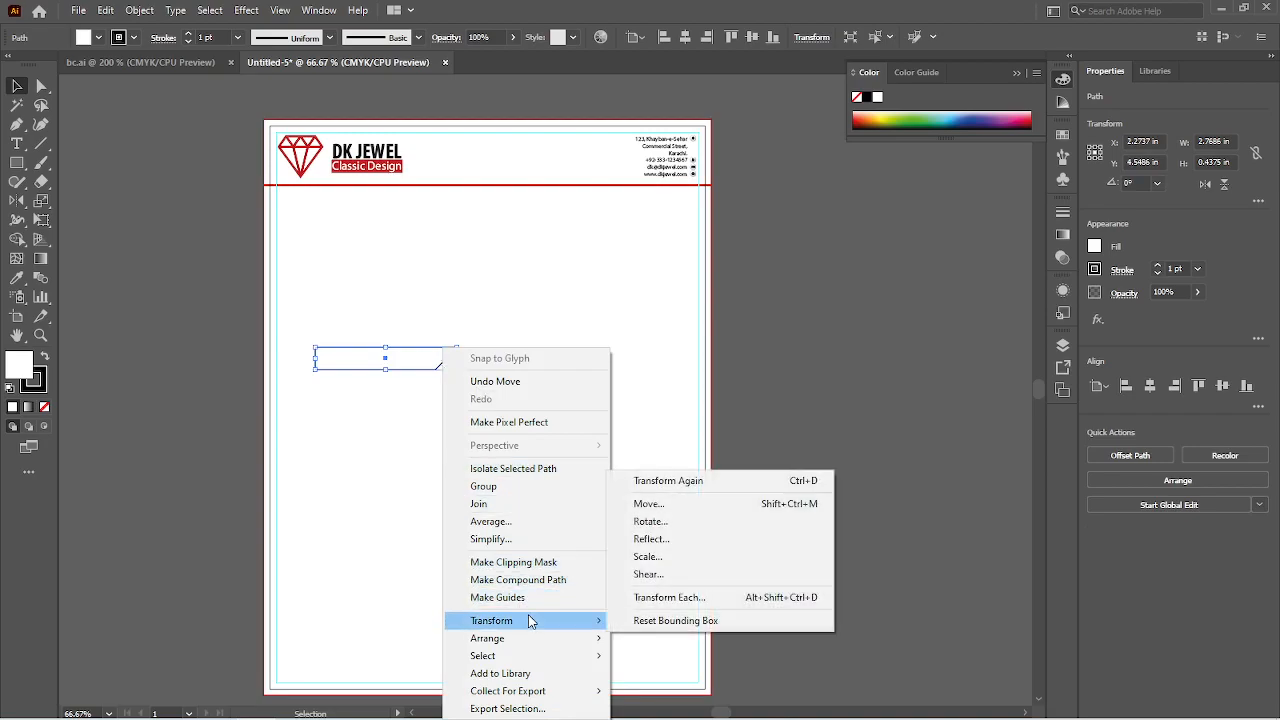
pyautogui.click(666, 539)
pyautogui.click(853, 589)
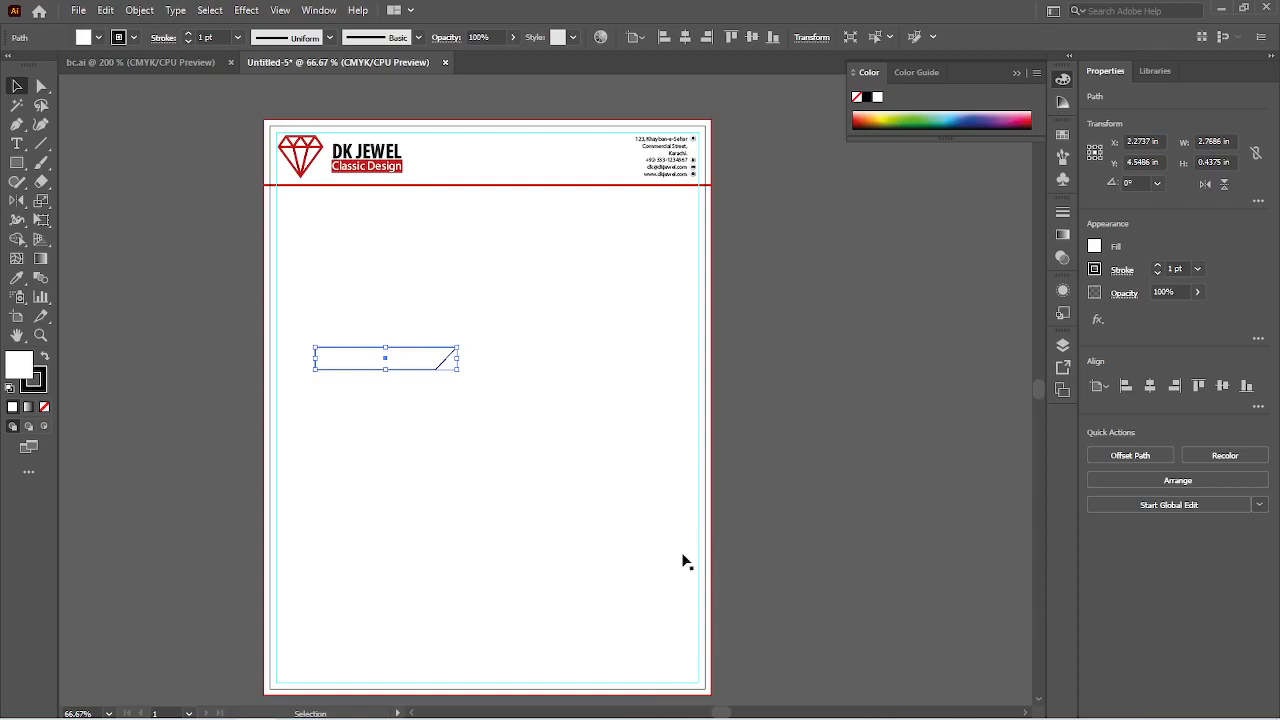
pyautogui.moveTo(441, 365); pyautogui.dragTo(583, 366)
# Step: Reflect the copied shape across the horizontal axis so its slanted end runs parallel to the original's slant
pyautogui.rightClick(583, 363)
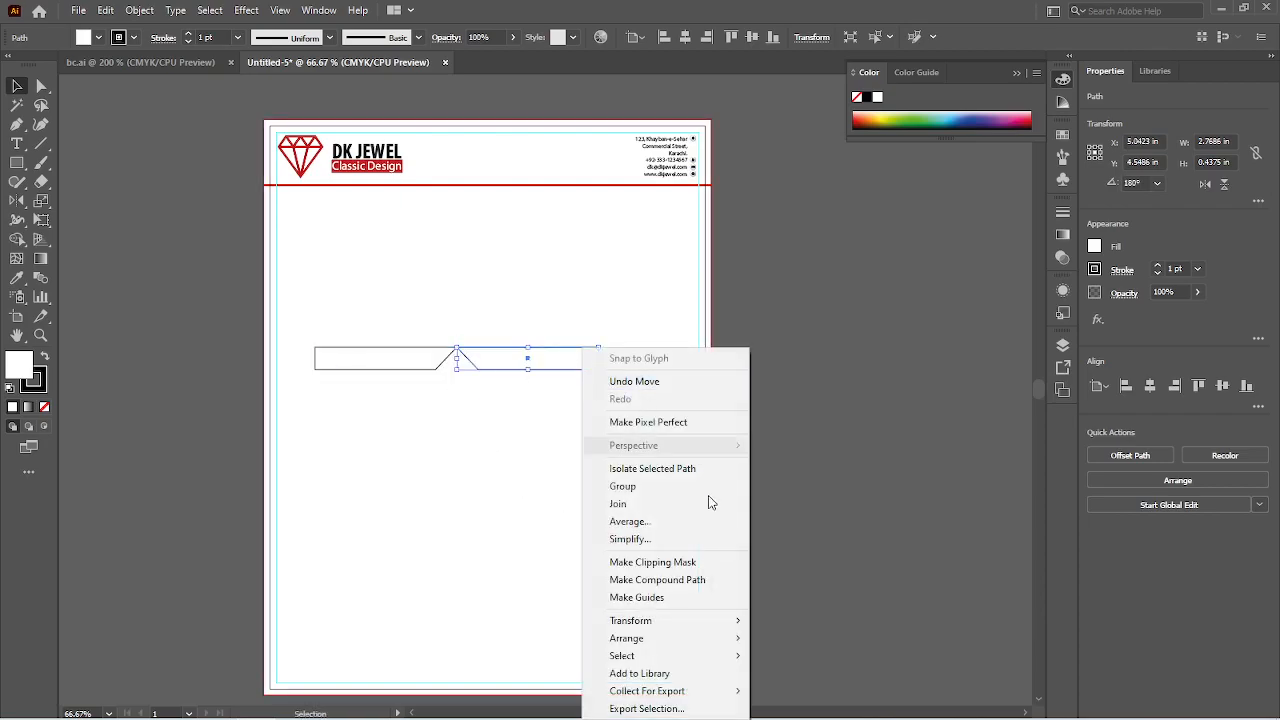
pyautogui.moveTo(675, 621)
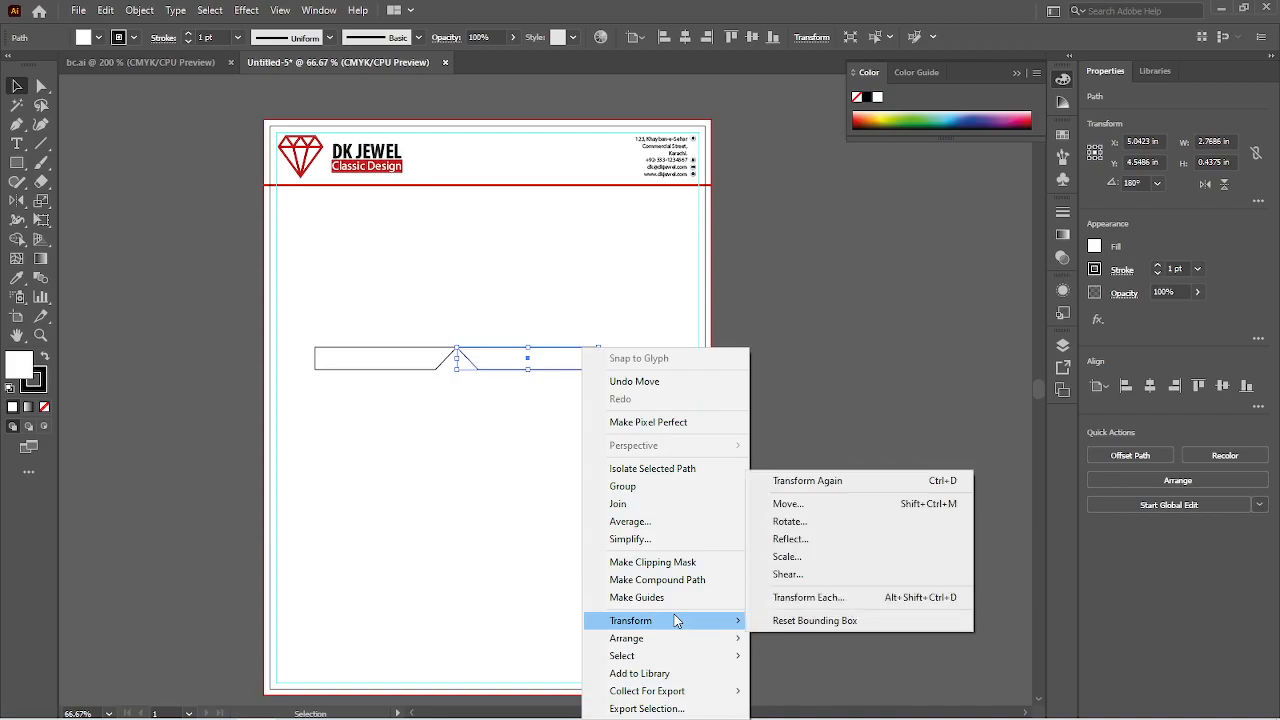
pyautogui.click(803, 552)
pyautogui.click(846, 403)
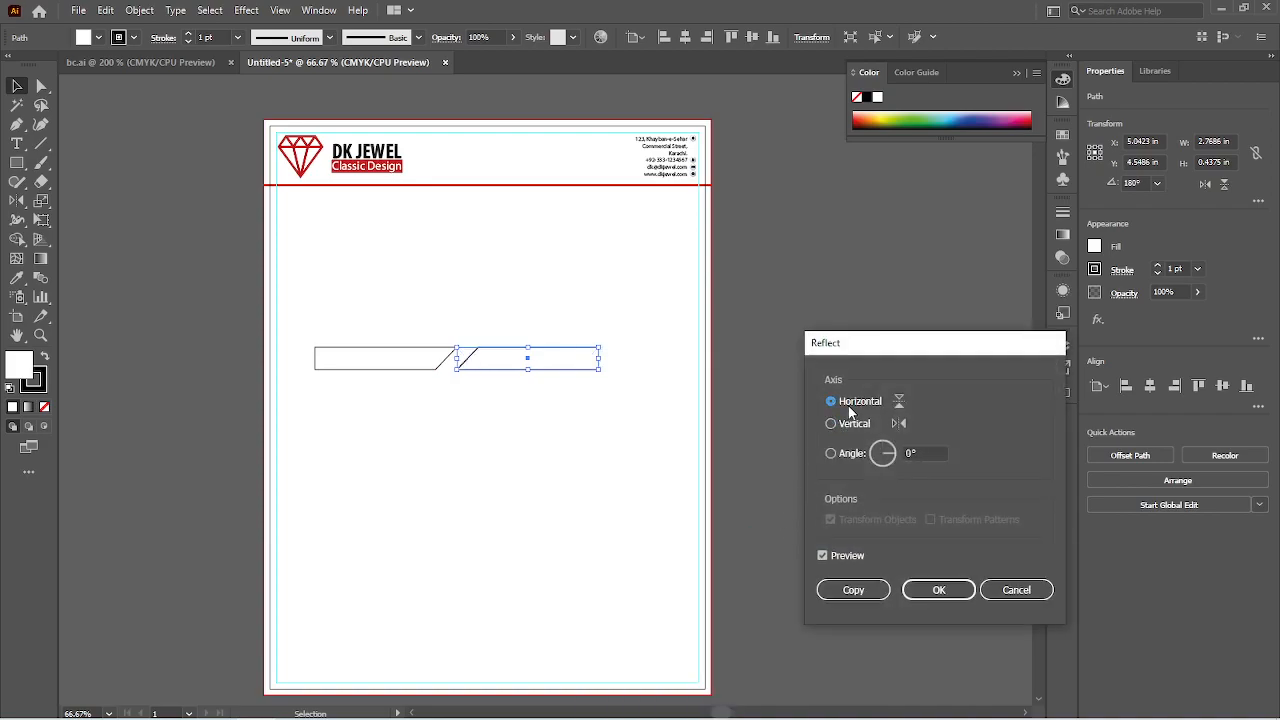
pyautogui.click(931, 596)
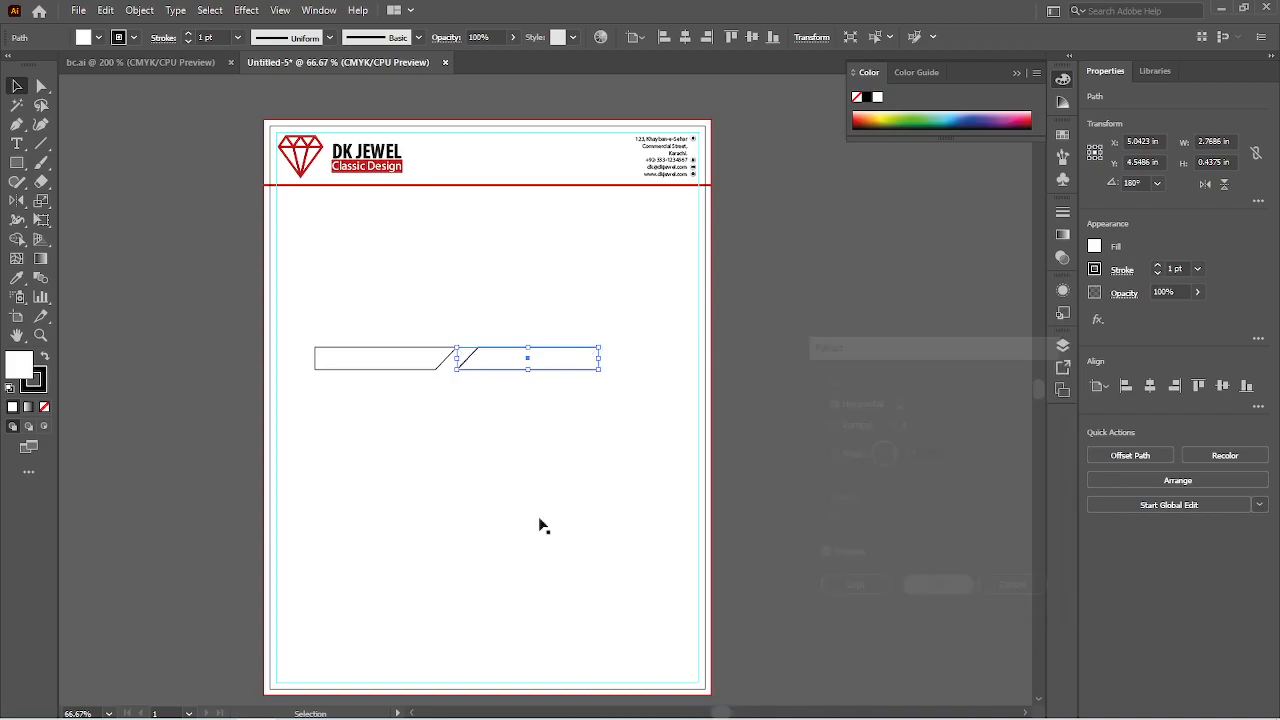
# Step: Nudge the copied shape left to about X 4.69 in, leaving a narrow diagonal gap between the two slanted ends
pyautogui.click(452, 463)
pyautogui.keyDown('shift'); pyautogui.click(507, 400); pyautogui.keyUp('shift')
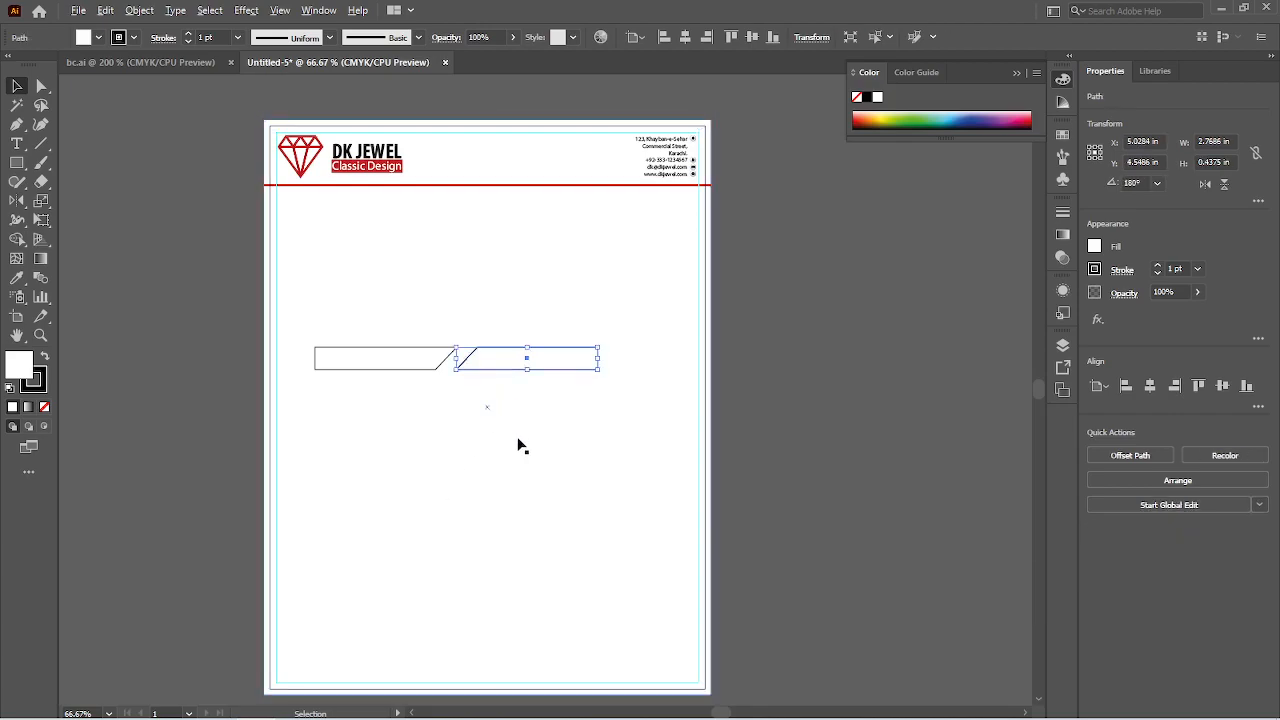
pyautogui.scroll(3, 516, 437)
pyautogui.moveTo(469, 383); pyautogui.dragTo(648, 470)
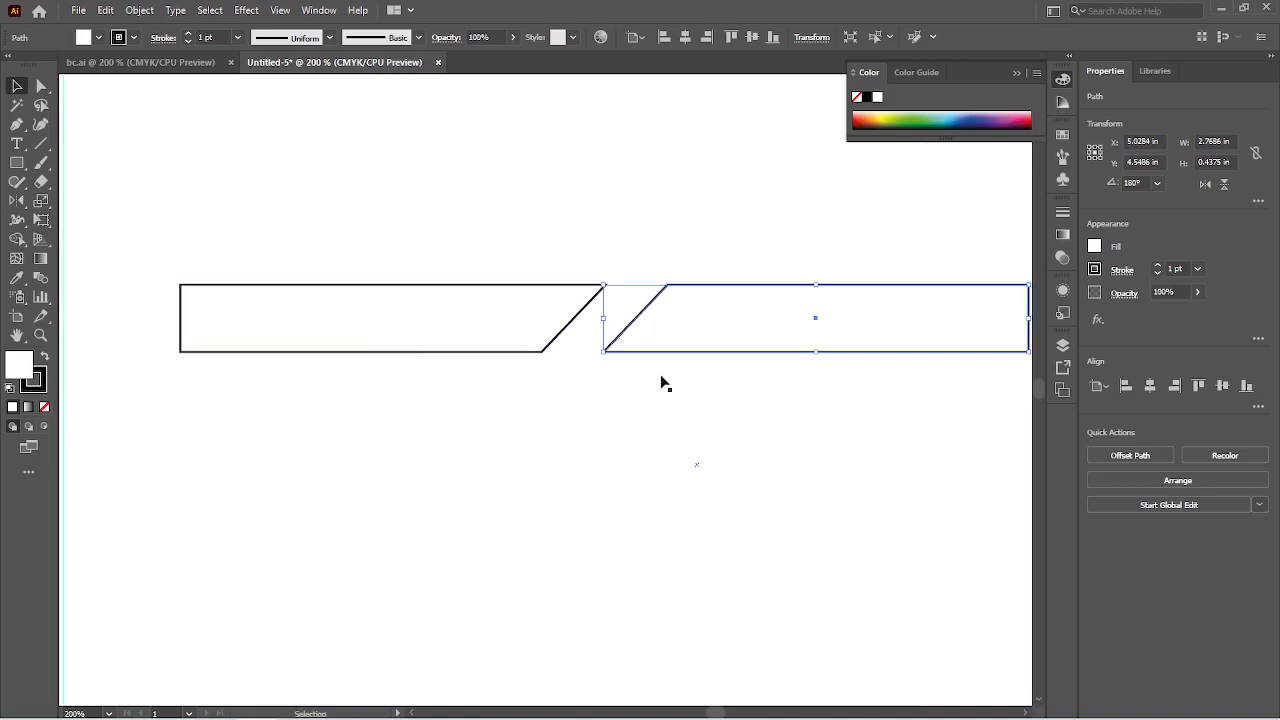
pyautogui.press('Left')
pyautogui.press('Left')
pyautogui.press('Left')
pyautogui.press('Left')
pyautogui.press('Left')
pyautogui.press('Left')
pyautogui.press('Left')
pyautogui.press('Left')
pyautogui.press('Left')
pyautogui.press('Left')
pyautogui.press('Left')
pyautogui.press('Left')
pyautogui.press('Left')
pyautogui.press('Left')
pyautogui.press('Left')
pyautogui.press('Left')
pyautogui.press('Left')
pyautogui.press('Left')
pyautogui.press('Left')
pyautogui.press('Left')
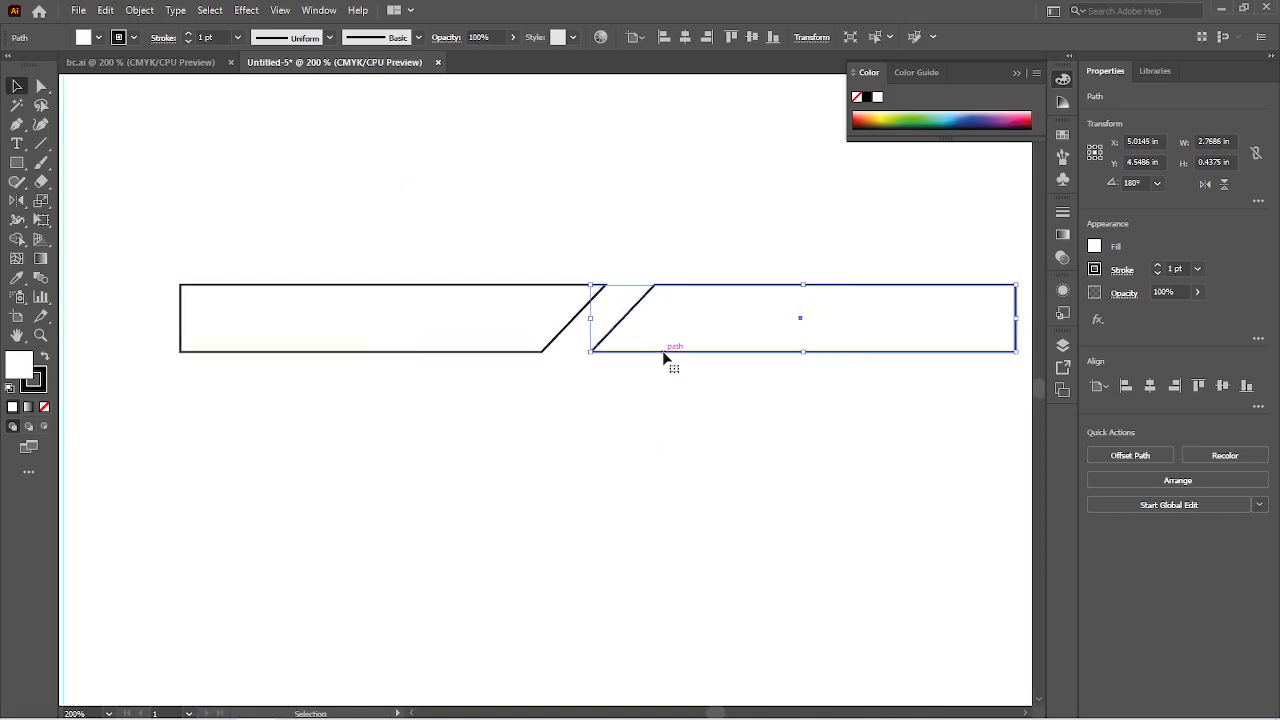
pyautogui.press('Left')
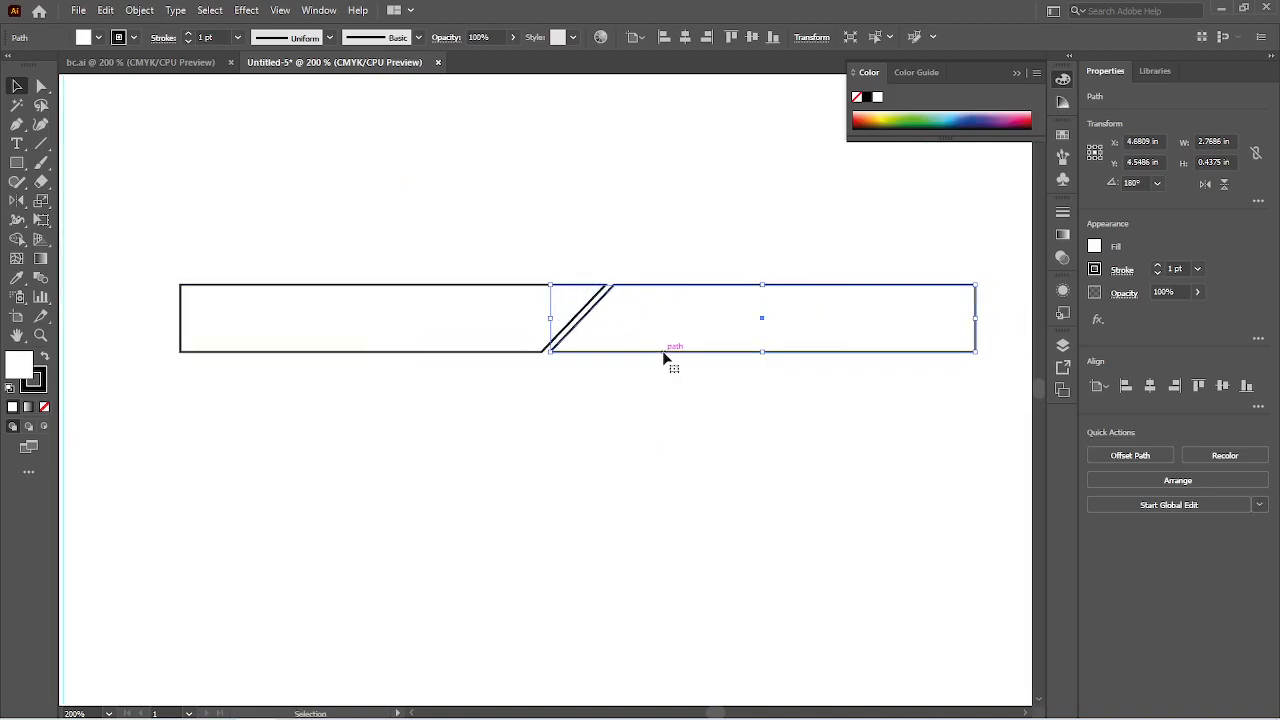
pyautogui.press('Right')
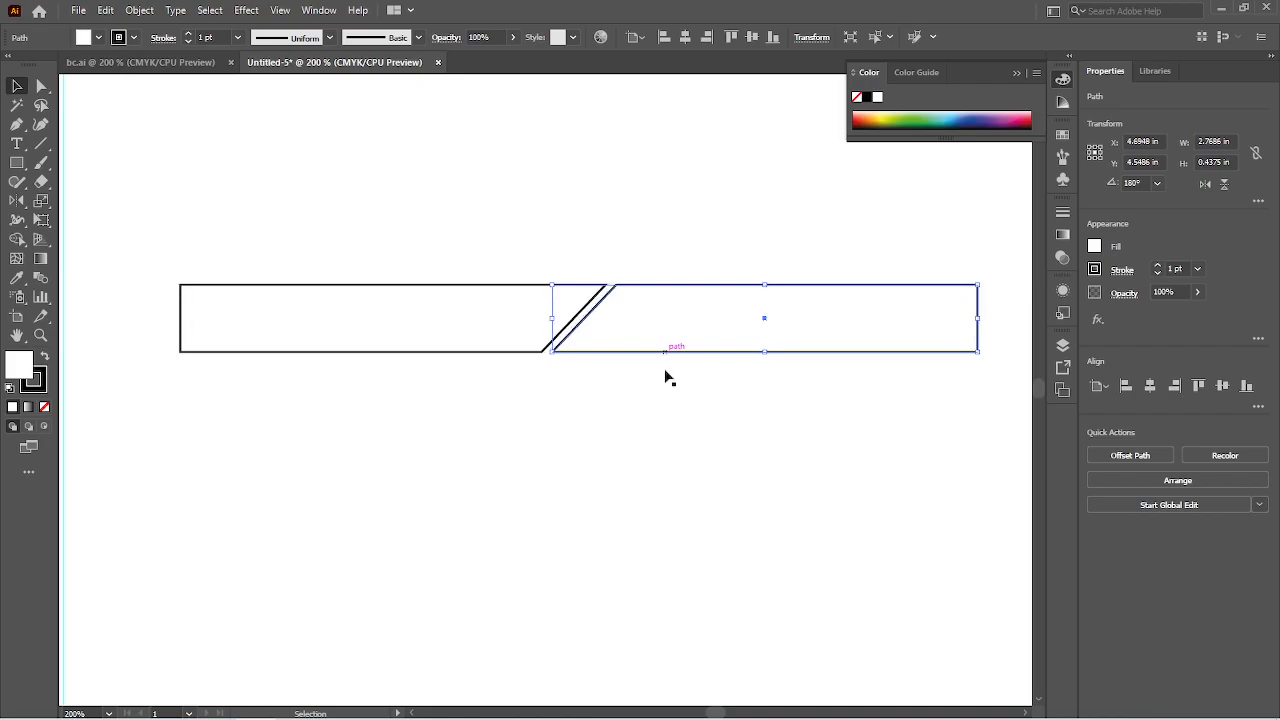
# Step: Fill the left slanted shape with the header line's red, sampled with the Eyedropper
pyautogui.click(521, 390)
pyautogui.click(422, 351)
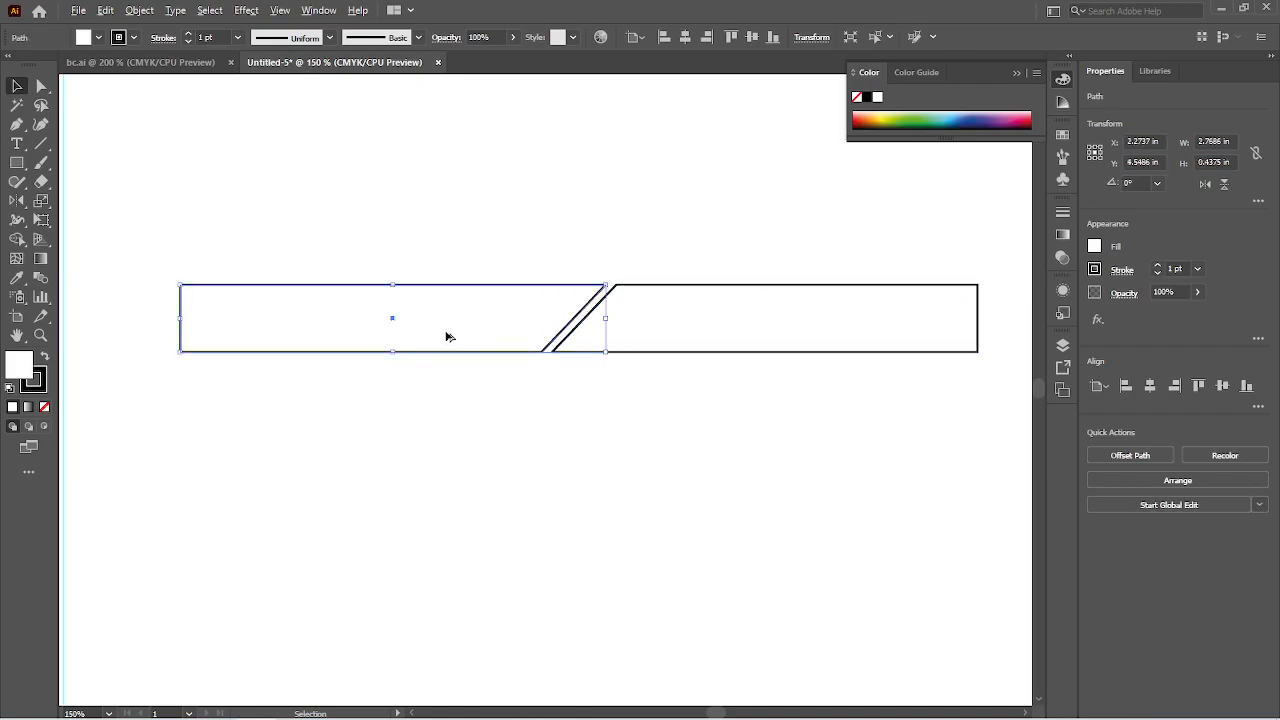
pyautogui.hotkey('ctrl', '-')
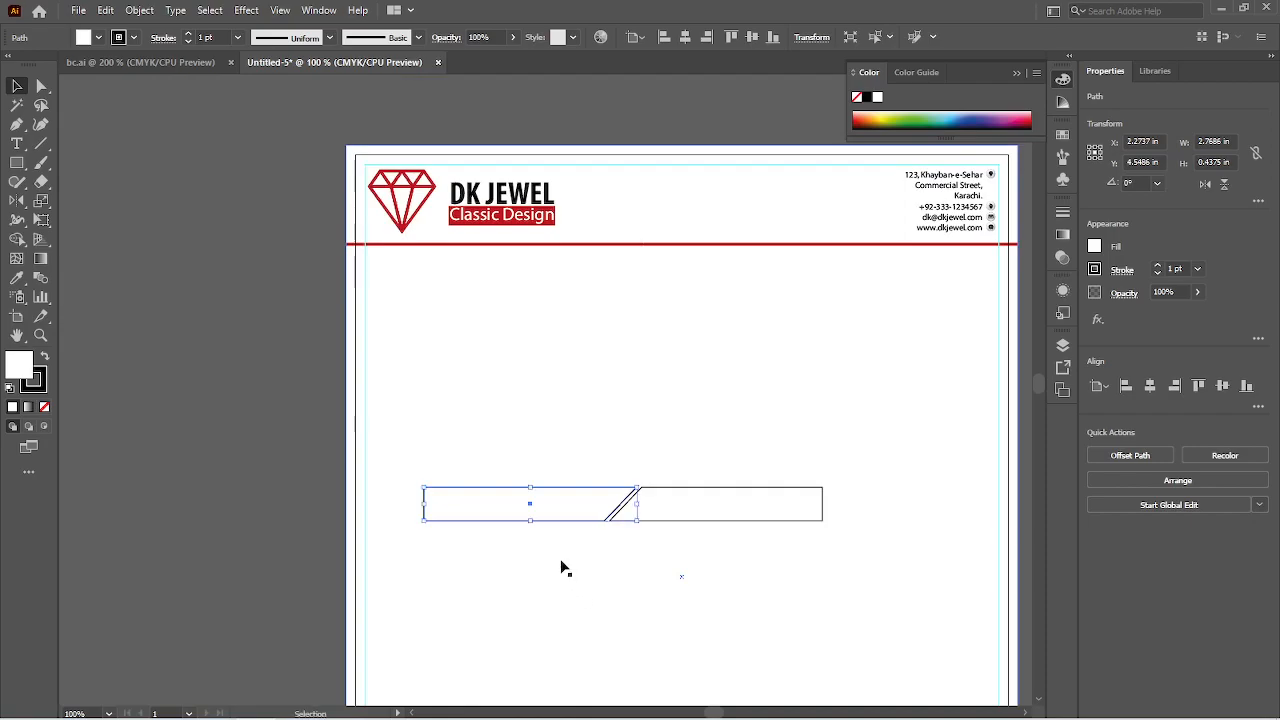
pyautogui.press('i')
pyautogui.click(652, 243)
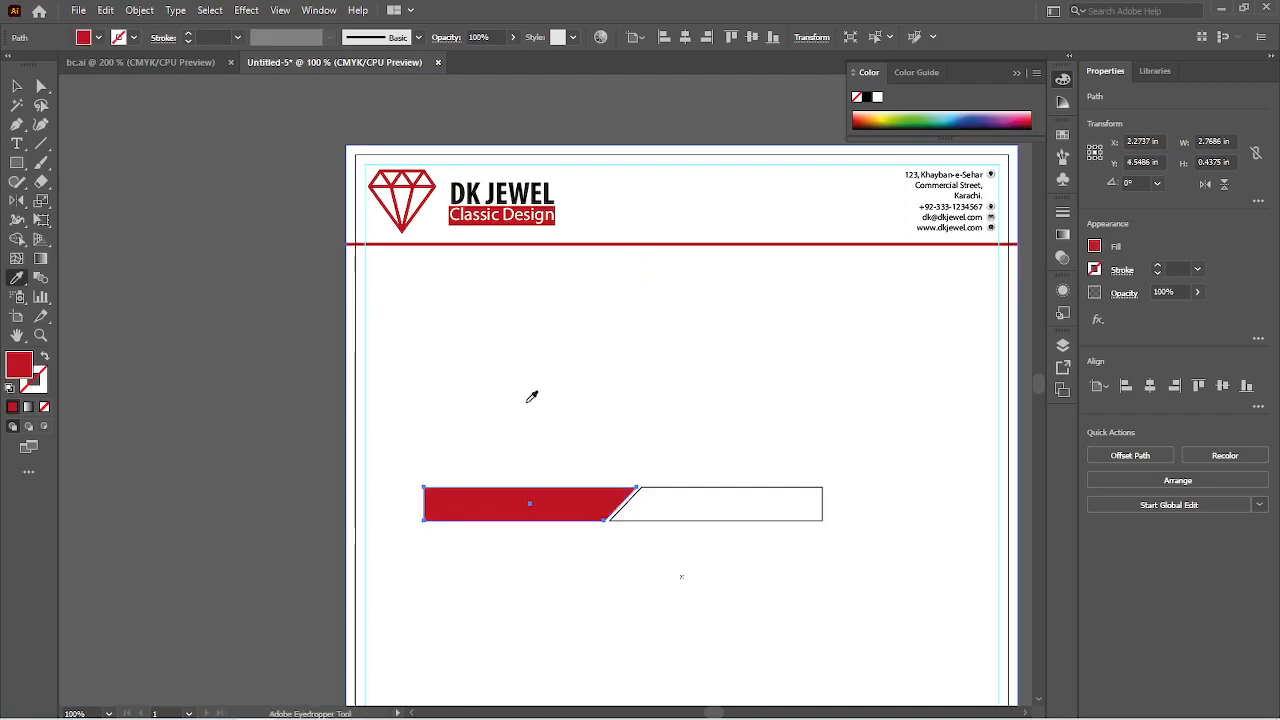
pyautogui.press('v')
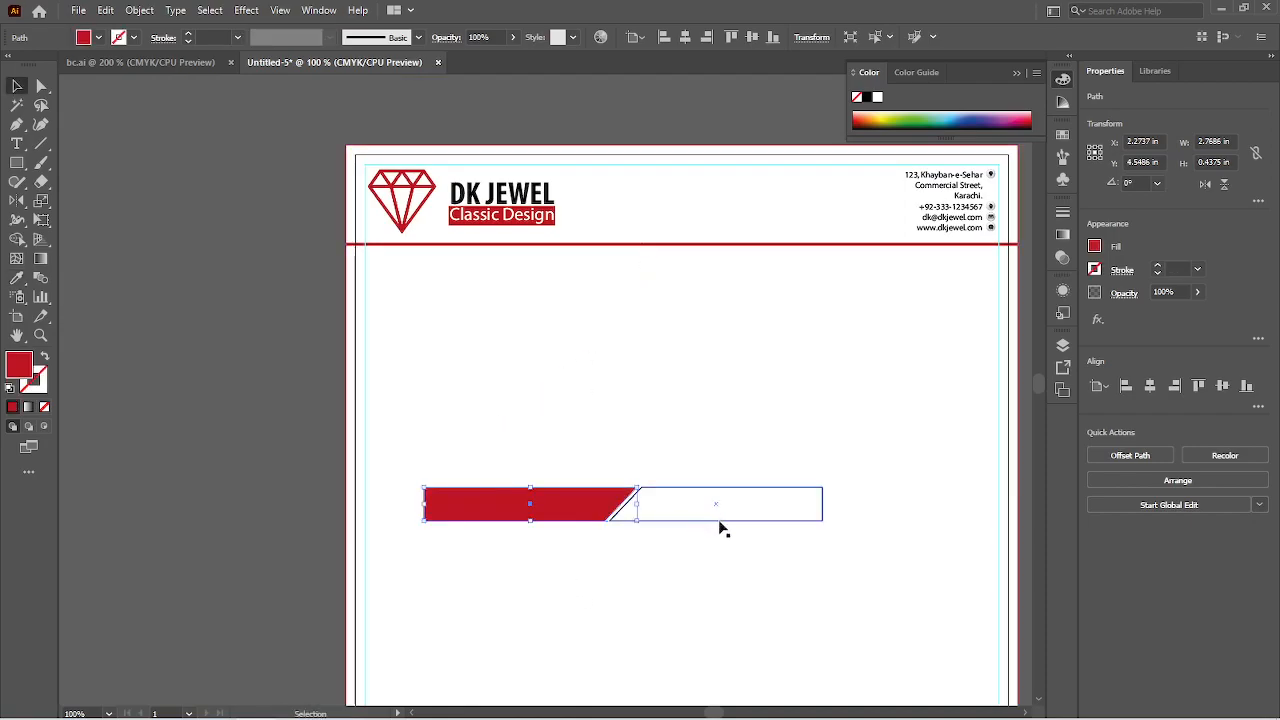
# Step: Copy the red shape's strokeless appearance onto the right slanted shape and change its fill to the 50% black grey swatch
pyautogui.click(719, 522)
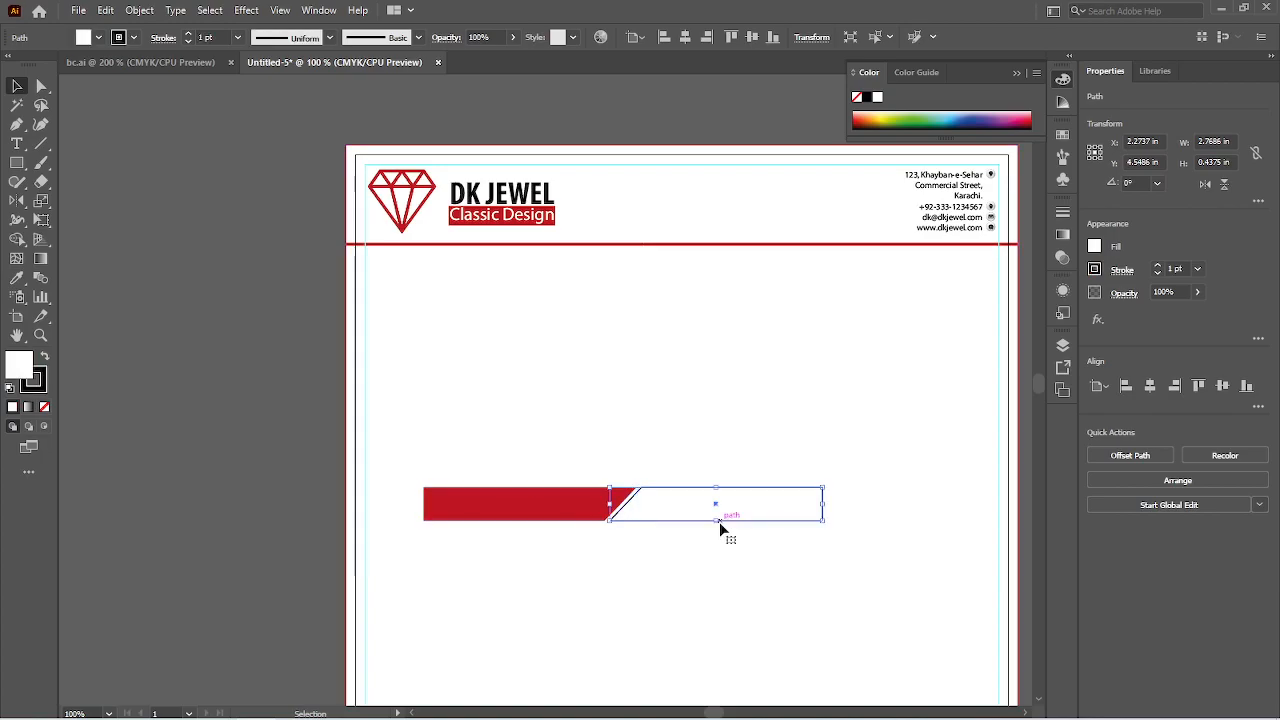
pyautogui.press('i')
pyautogui.click(575, 503)
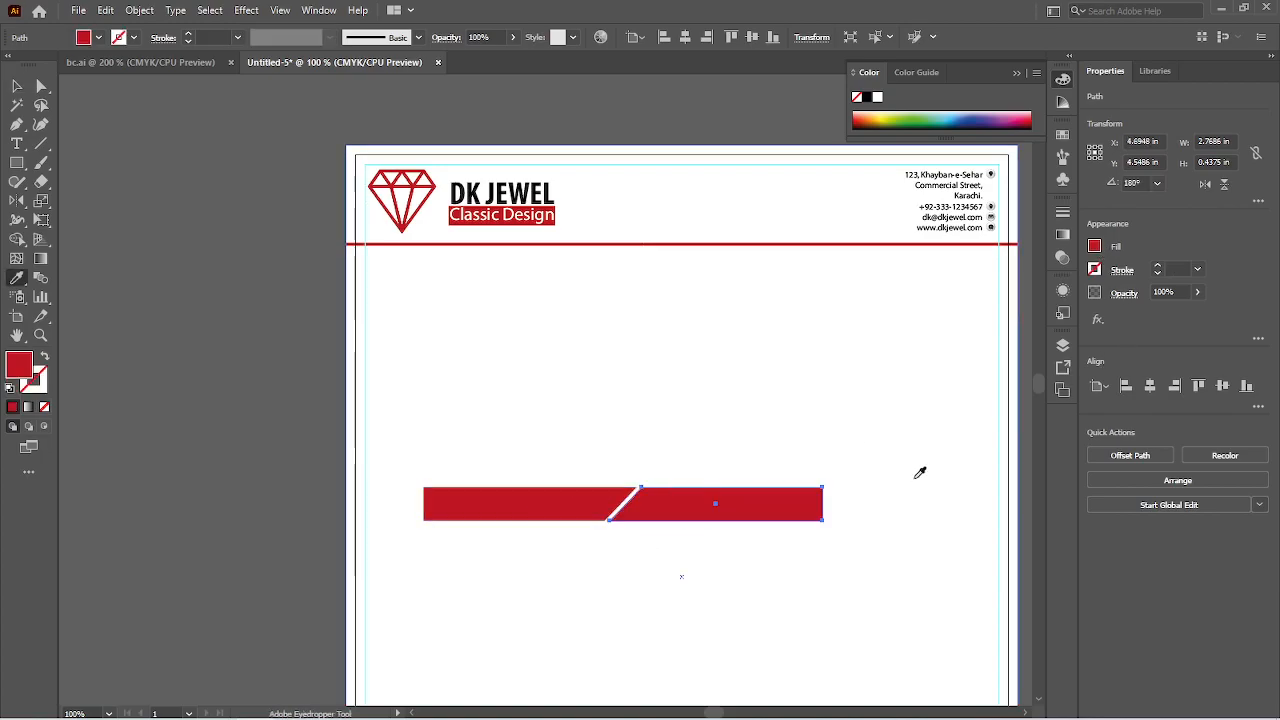
pyautogui.click(1095, 248)
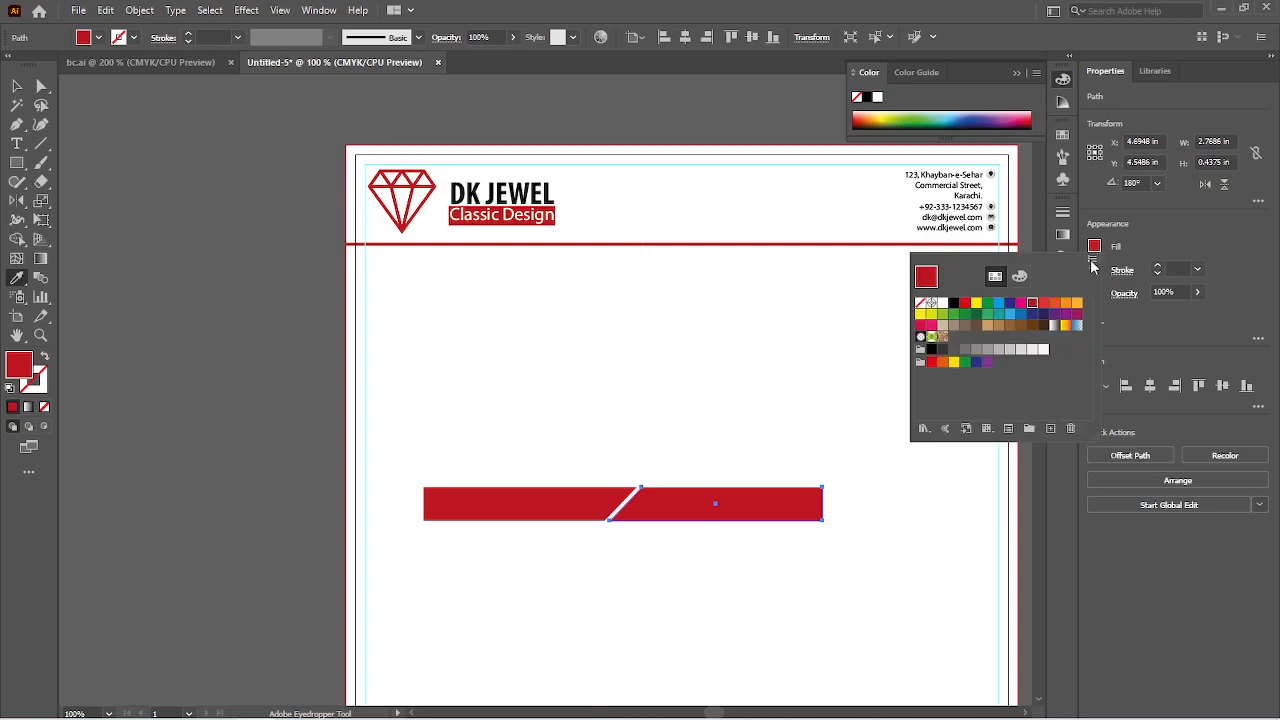
pyautogui.click(1000, 352)
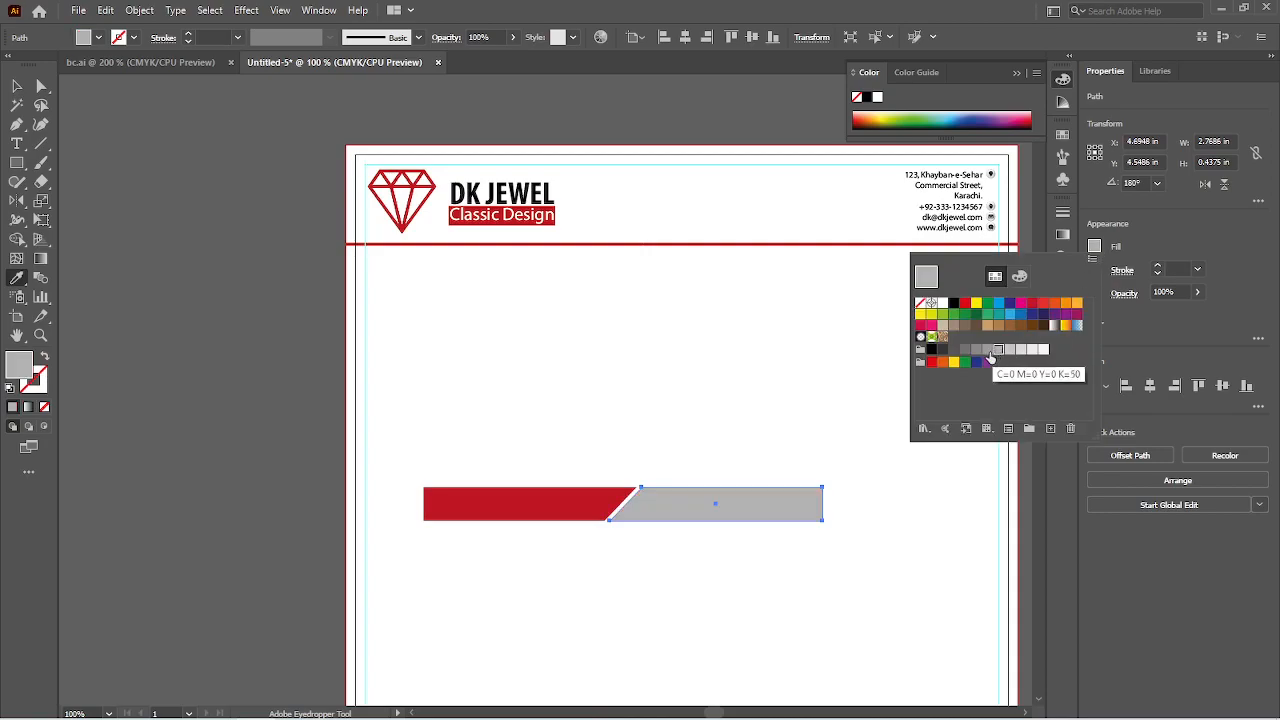
pyautogui.click(987, 351)
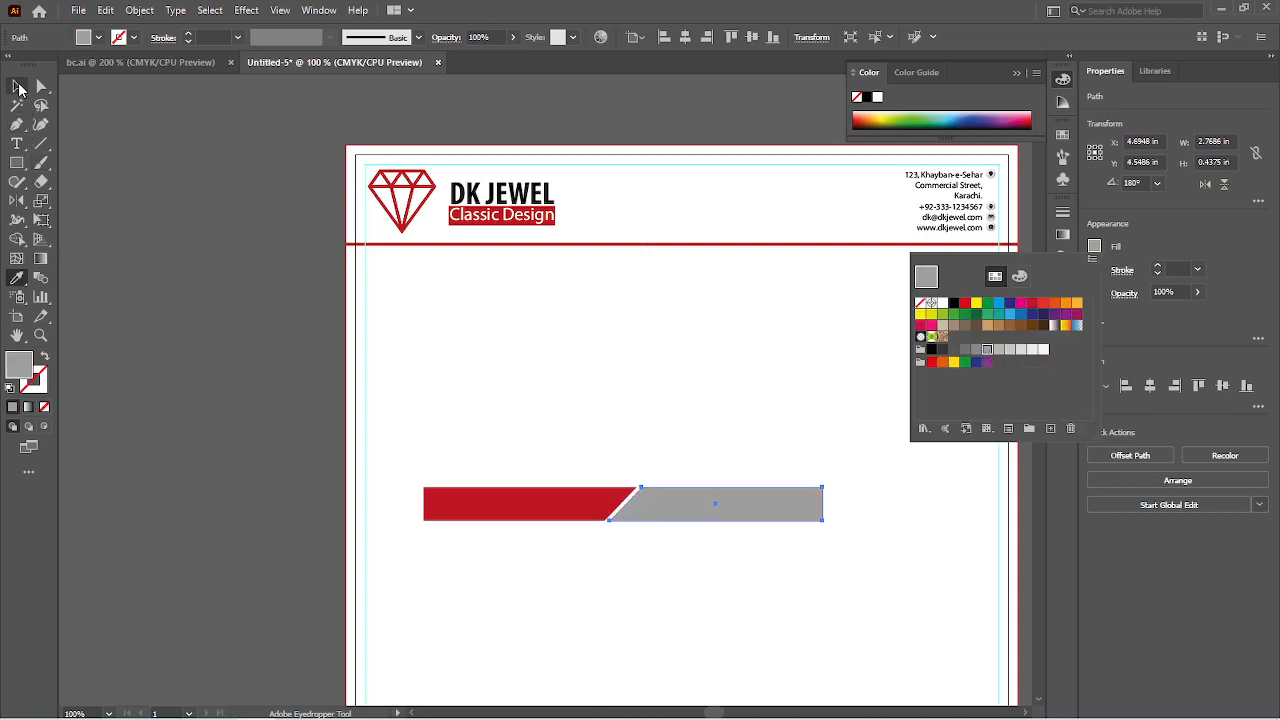
pyautogui.click(18, 88)
pyautogui.press('v')
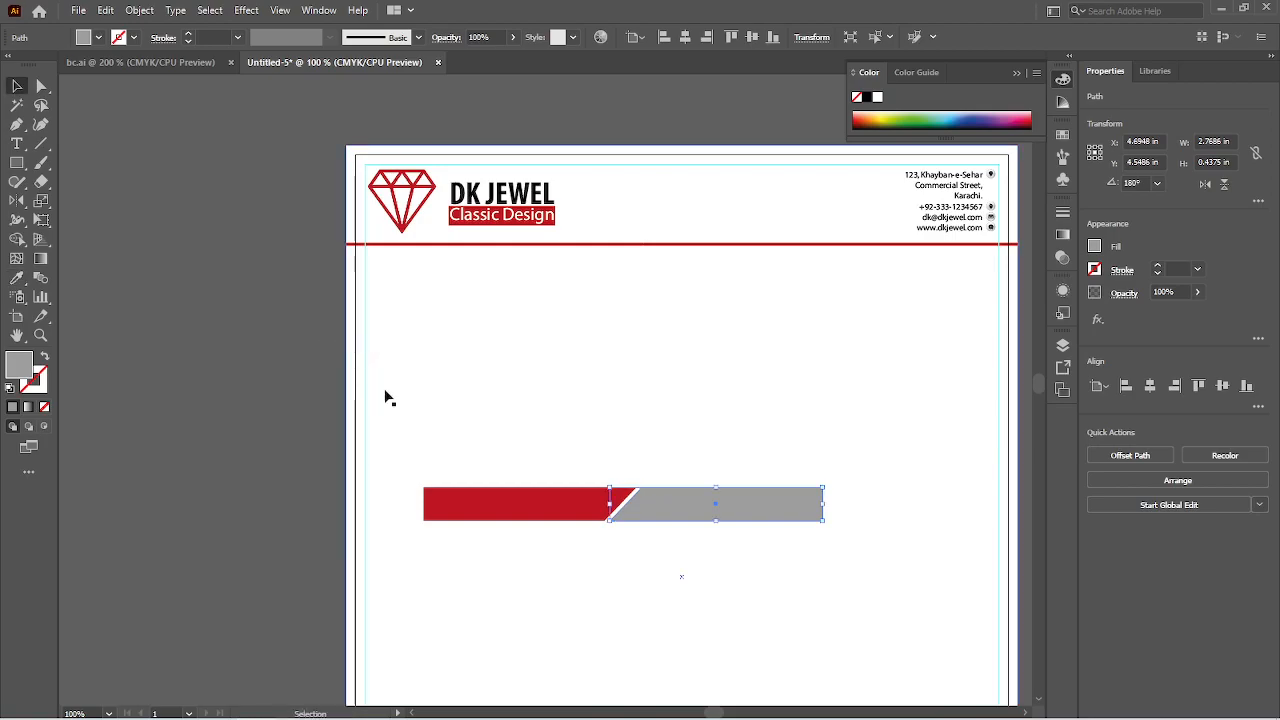
# Step: Select the red and grey slanted shapes together without the page rectangle and group them
pyautogui.moveTo(428, 478); pyautogui.dragTo(717, 530)
pyautogui.hotkey('ctrl', 'z')
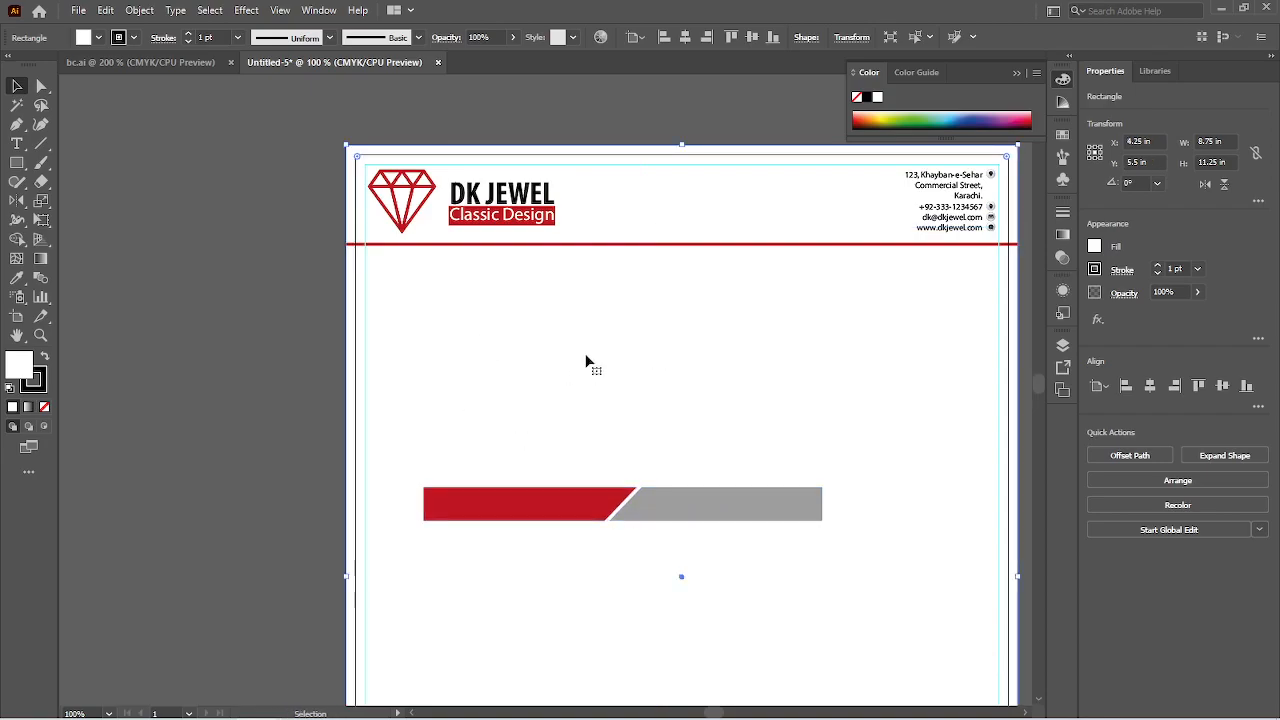
pyautogui.hotkey('ctrl', 'shift', 'a')
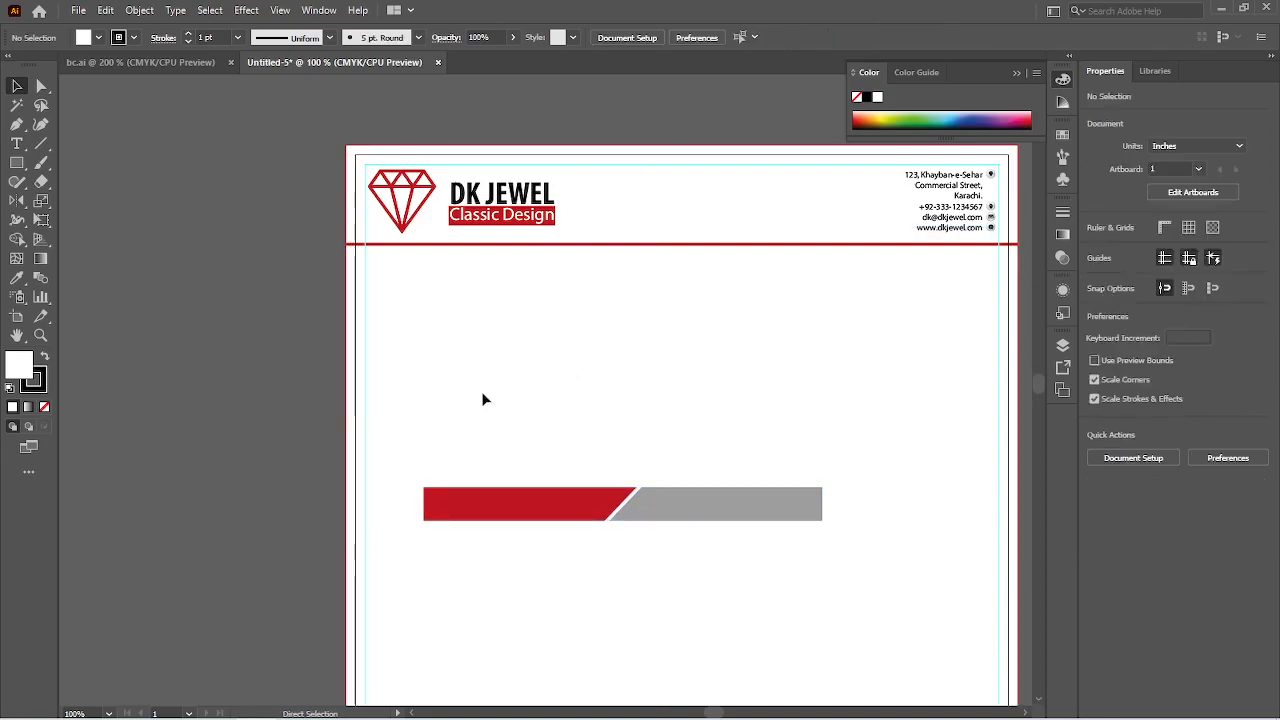
pyautogui.moveTo(383, 459); pyautogui.dragTo(777, 545)
pyautogui.hotkey('ctrl', 'g')
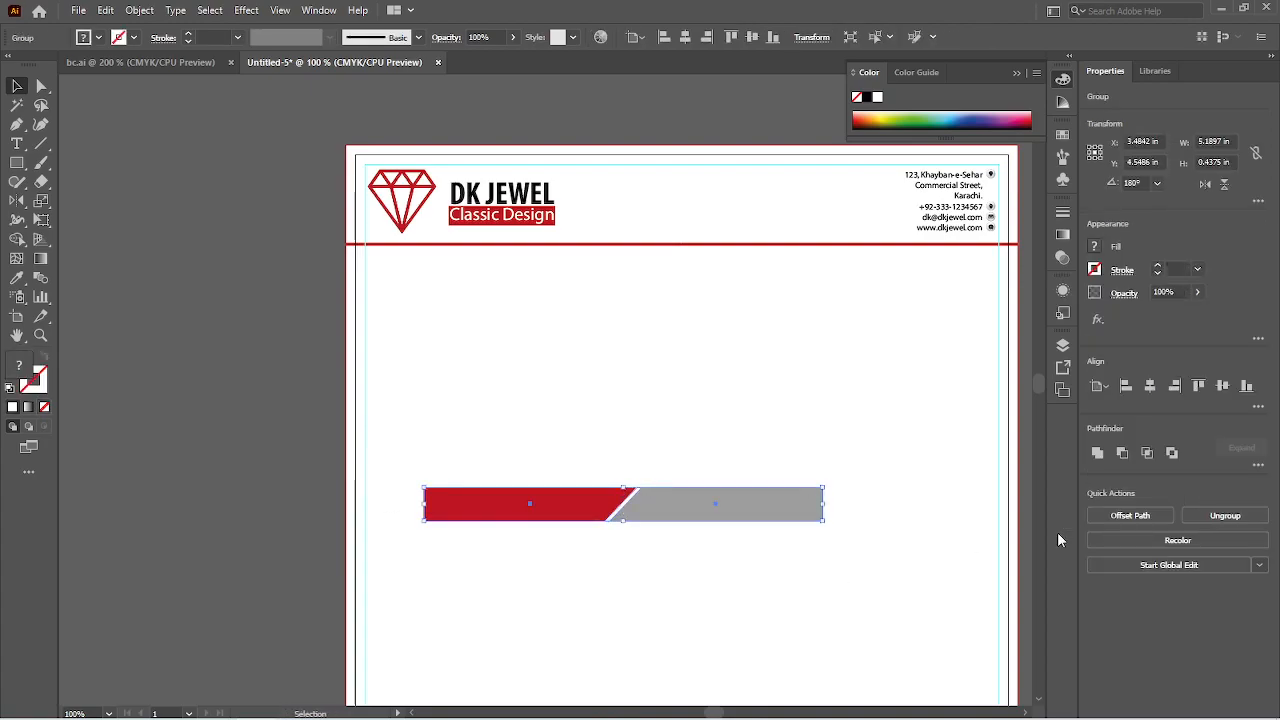
# Step: Align the grouped bar to the artboard's bottom and horizontal centre, and lower it to the bleed edge at about Y 10.91 in
pyautogui.click(1240, 390)
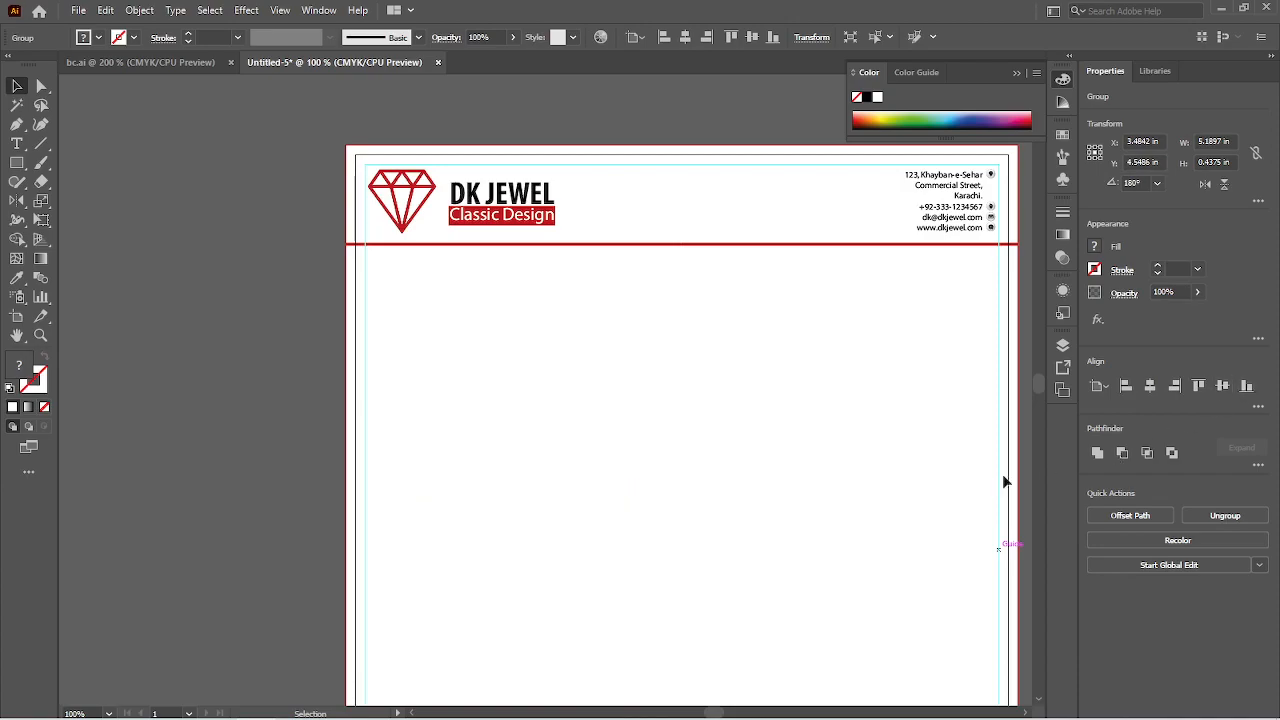
pyautogui.scroll(-1, 657, 462)
pyautogui.click(1150, 386)
pyautogui.moveTo(666, 540); pyautogui.dragTo(531, 223)
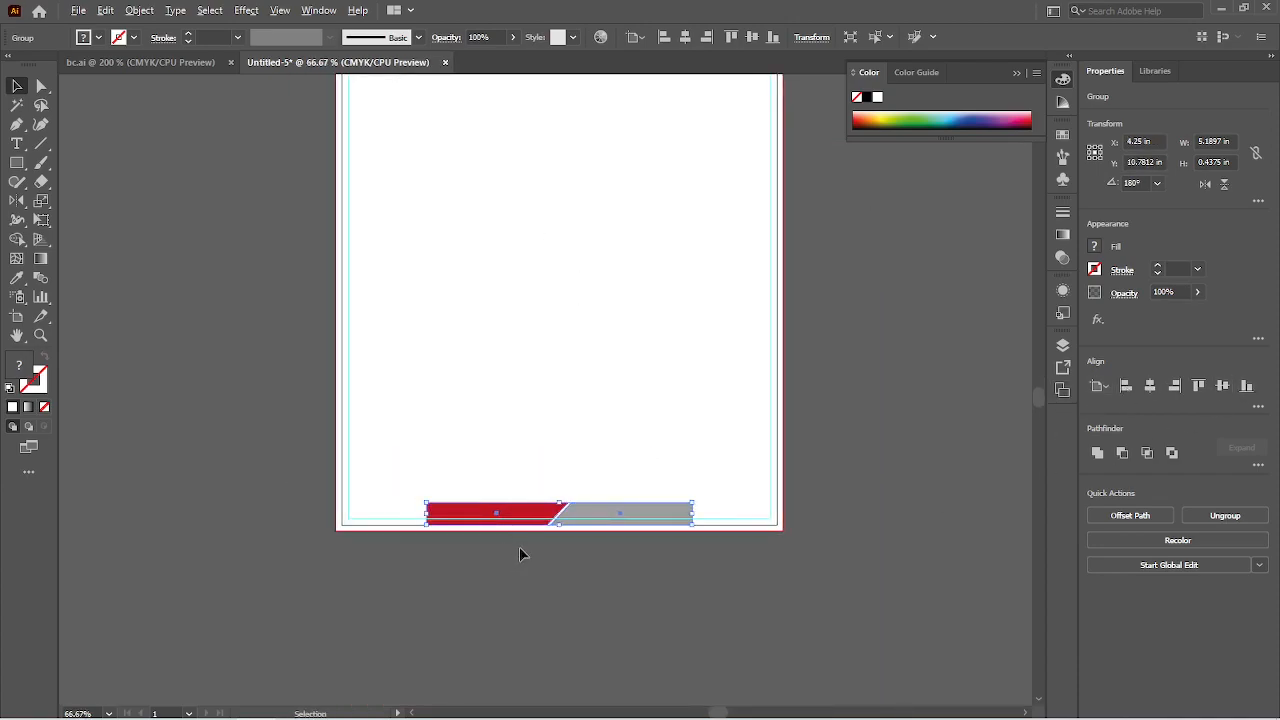
pyautogui.scroll(2, 519, 548)
pyautogui.moveTo(662, 470); pyautogui.dragTo(661, 493)
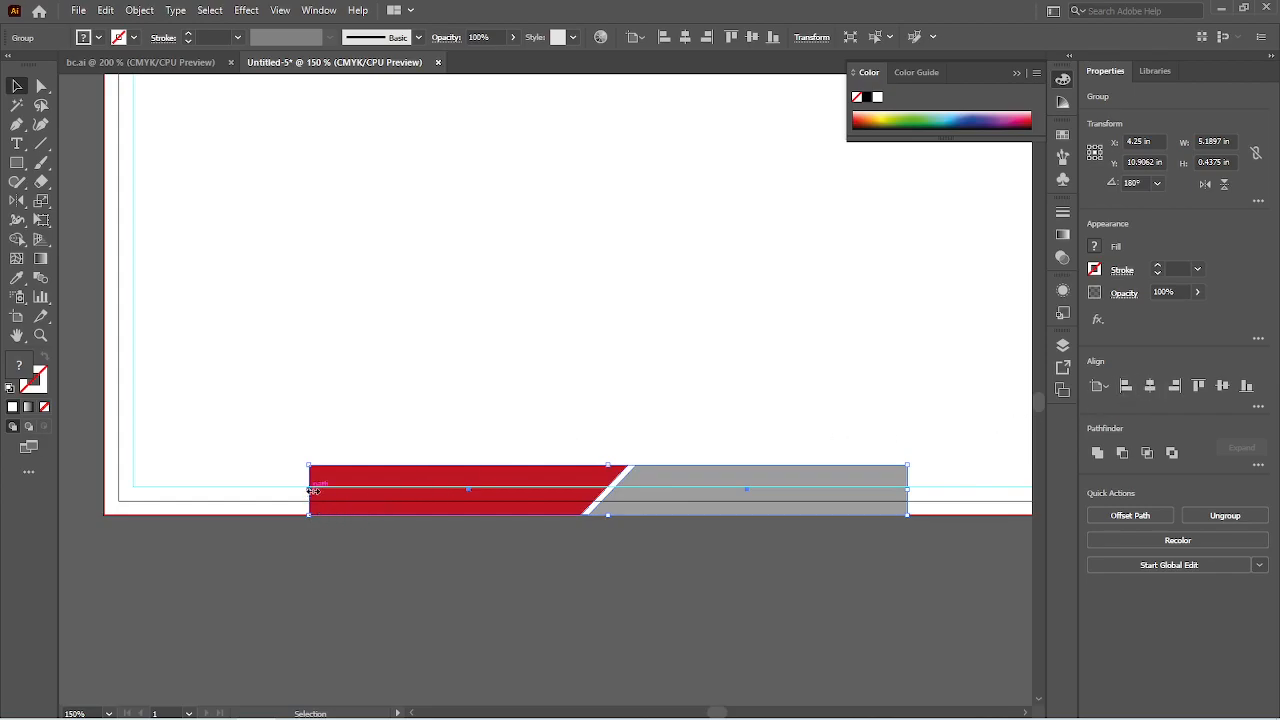
# Step: Stretch the footer bar evenly to both bleed edges, 8.75 in wide, and reduce its height from the top to about 0.33 in
pyautogui.moveTo(313, 491); pyautogui.dragTo(108, 496)
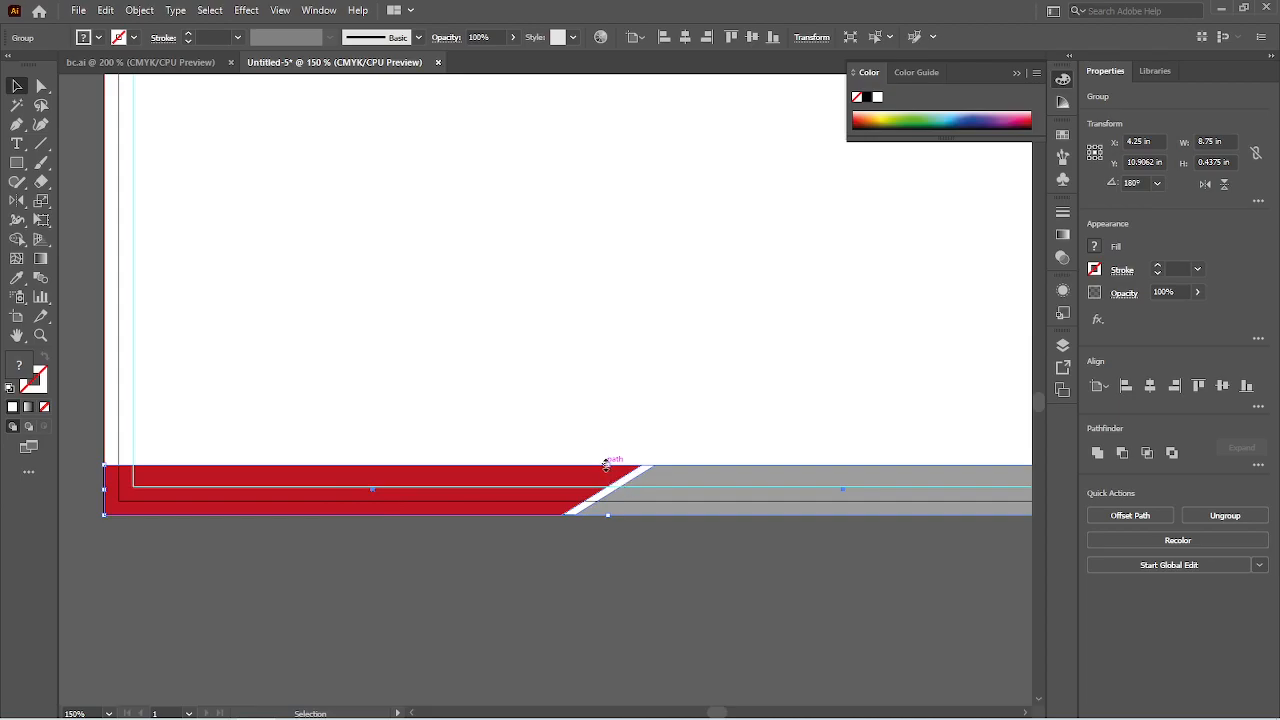
pyautogui.moveTo(607, 466); pyautogui.dragTo(605, 480)
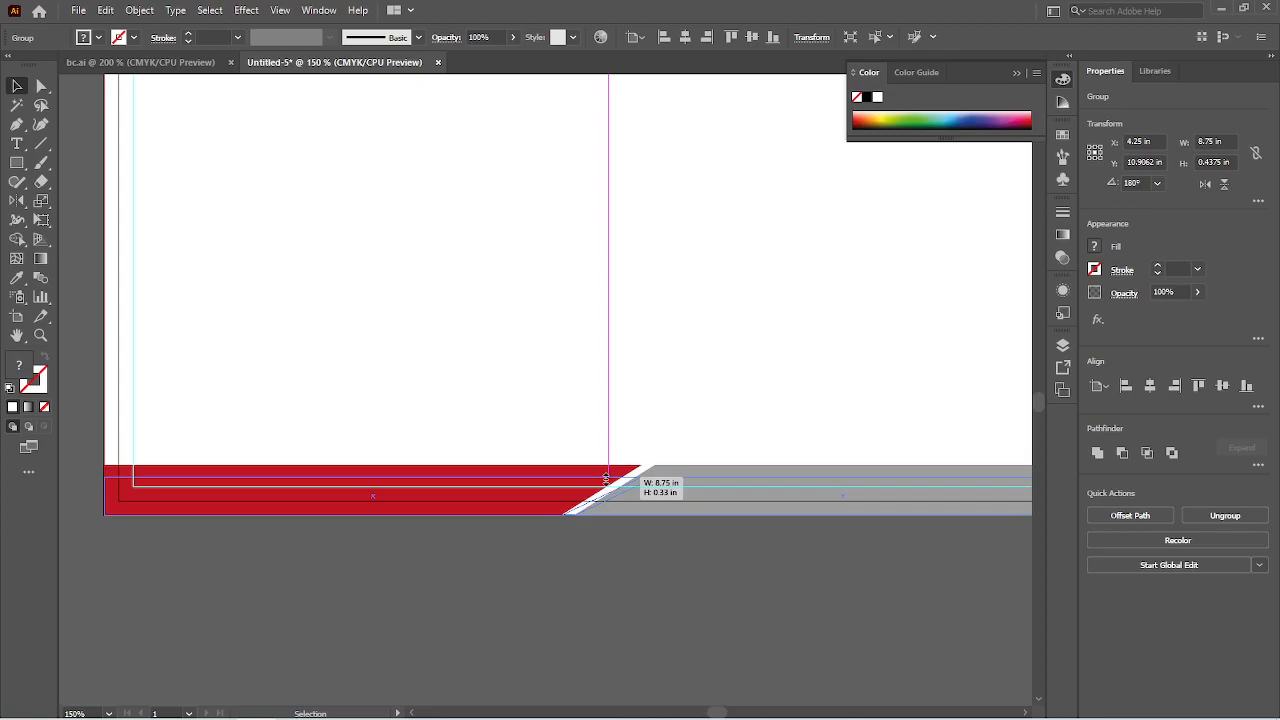
pyautogui.moveTo(605, 480); pyautogui.dragTo(605, 478)
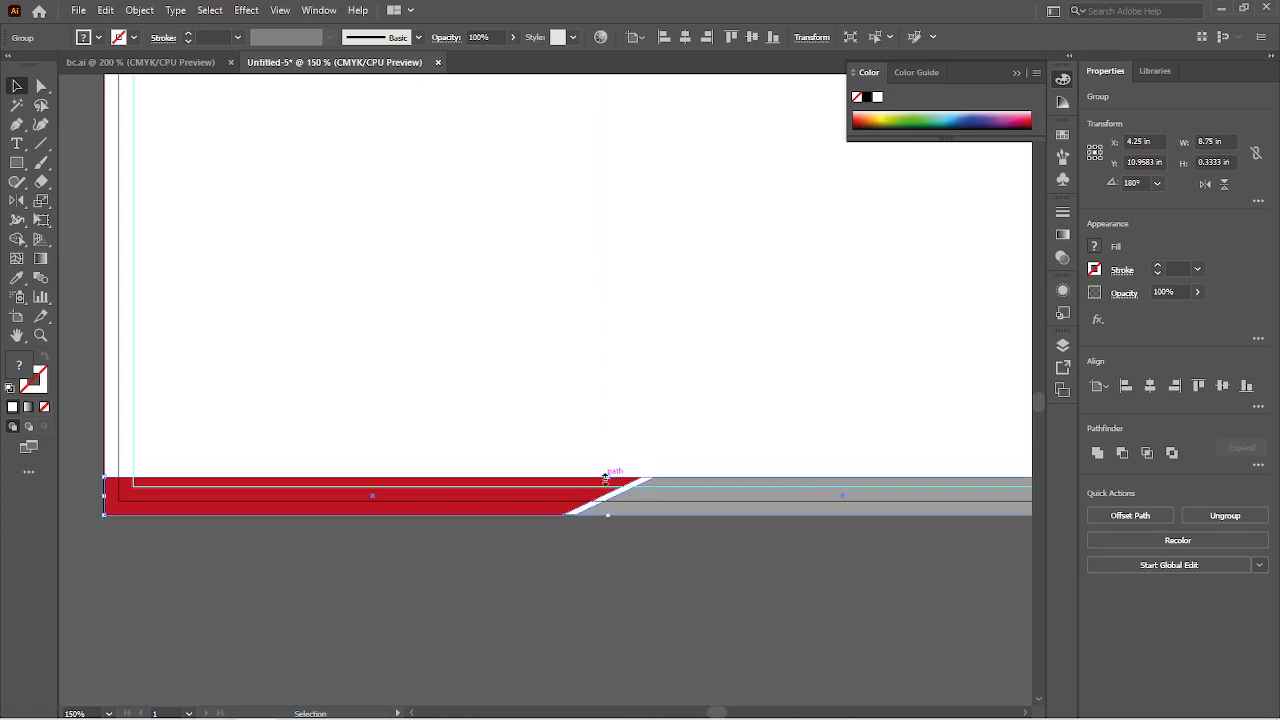
pyautogui.hotkey('ctrl', '0')
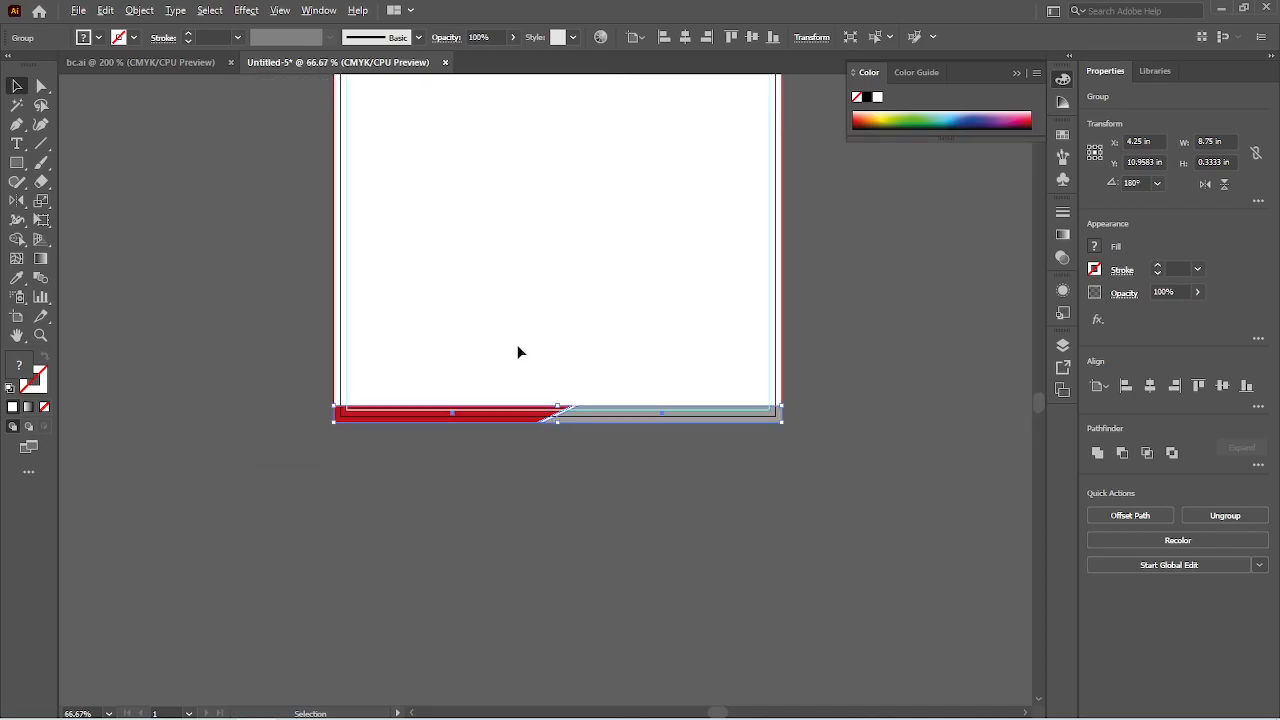
pyautogui.click(560, 474)
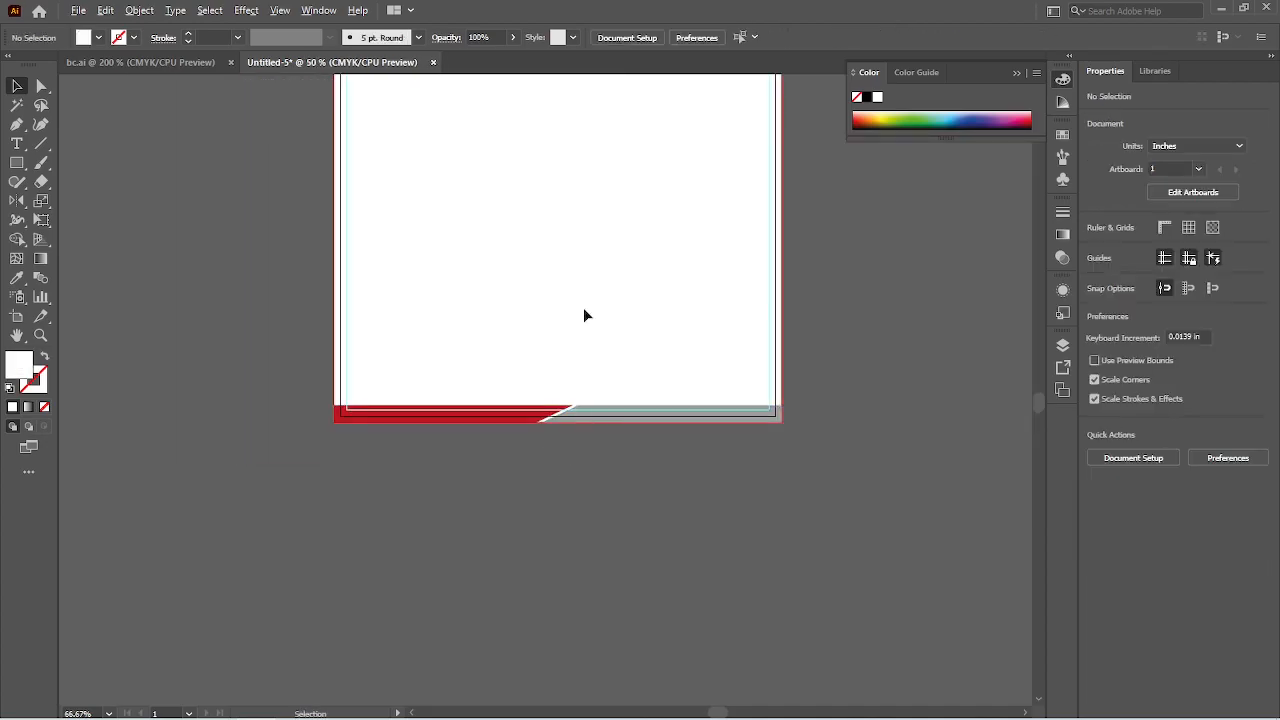
pyautogui.scroll(-1, 583, 307)
pyautogui.moveTo(580, 226); pyautogui.dragTo(574, 438)
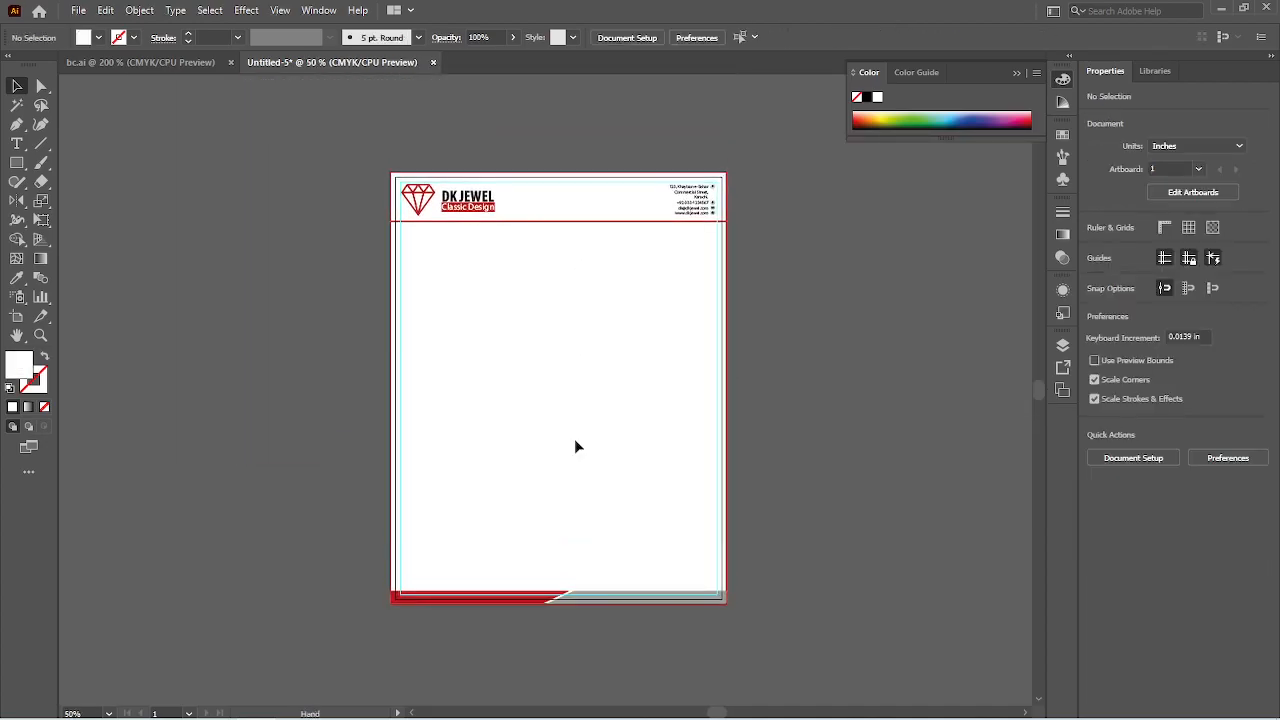
# Step: Duplicate the footer bar, align the copy to the artboard's top edge and raise it to the bleed edge at about Y 0.04 in
pyautogui.click(597, 595)
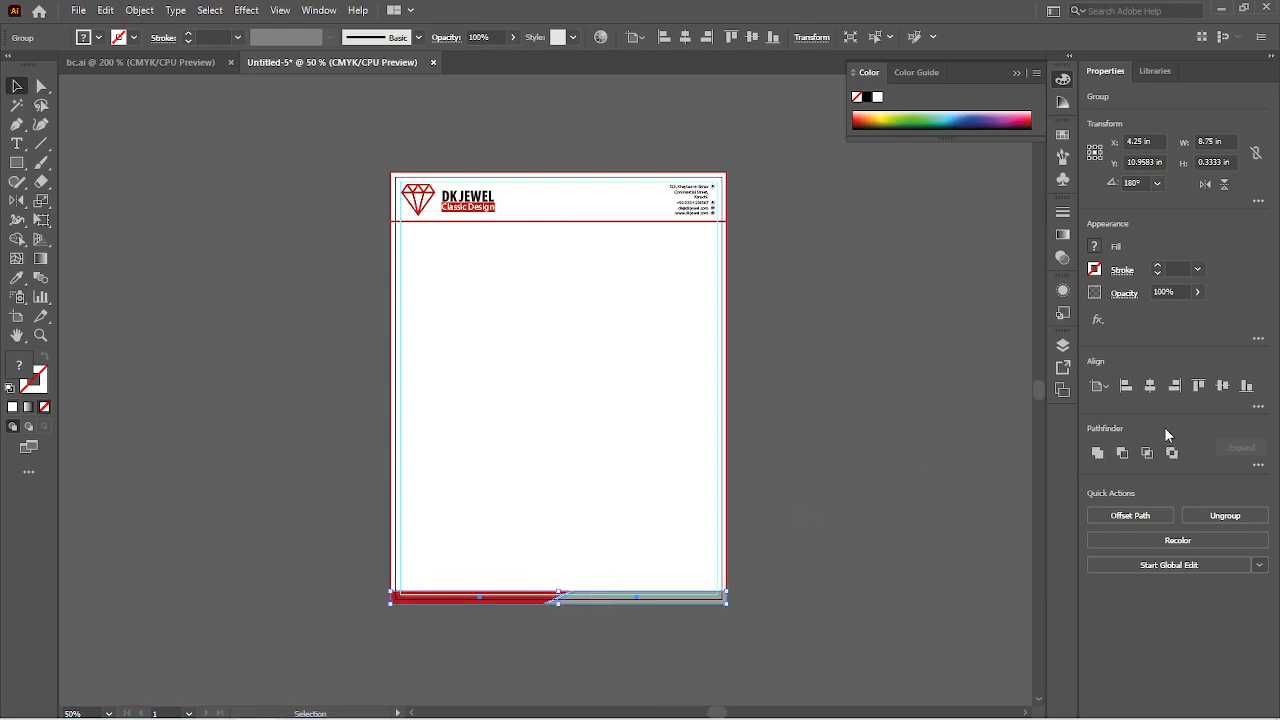
pyautogui.click(1200, 390)
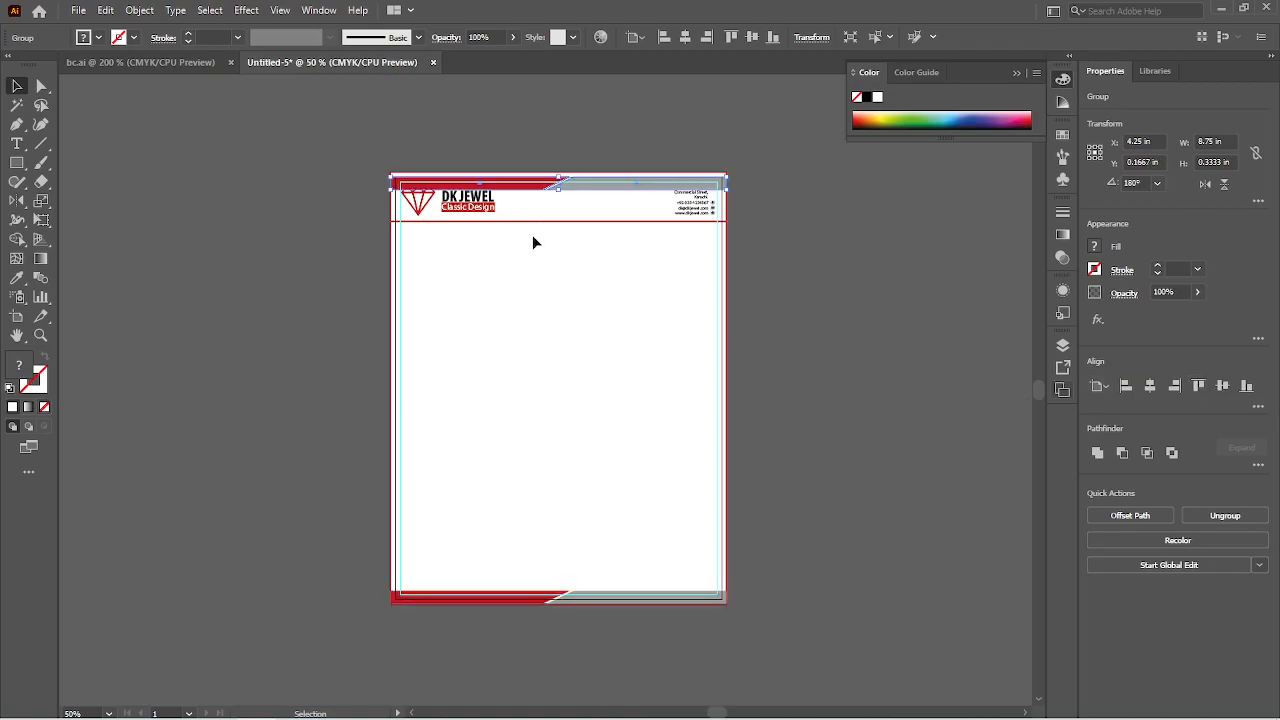
pyautogui.scroll(3, 563, 232)
pyautogui.moveTo(575, 167); pyautogui.dragTo(596, 422)
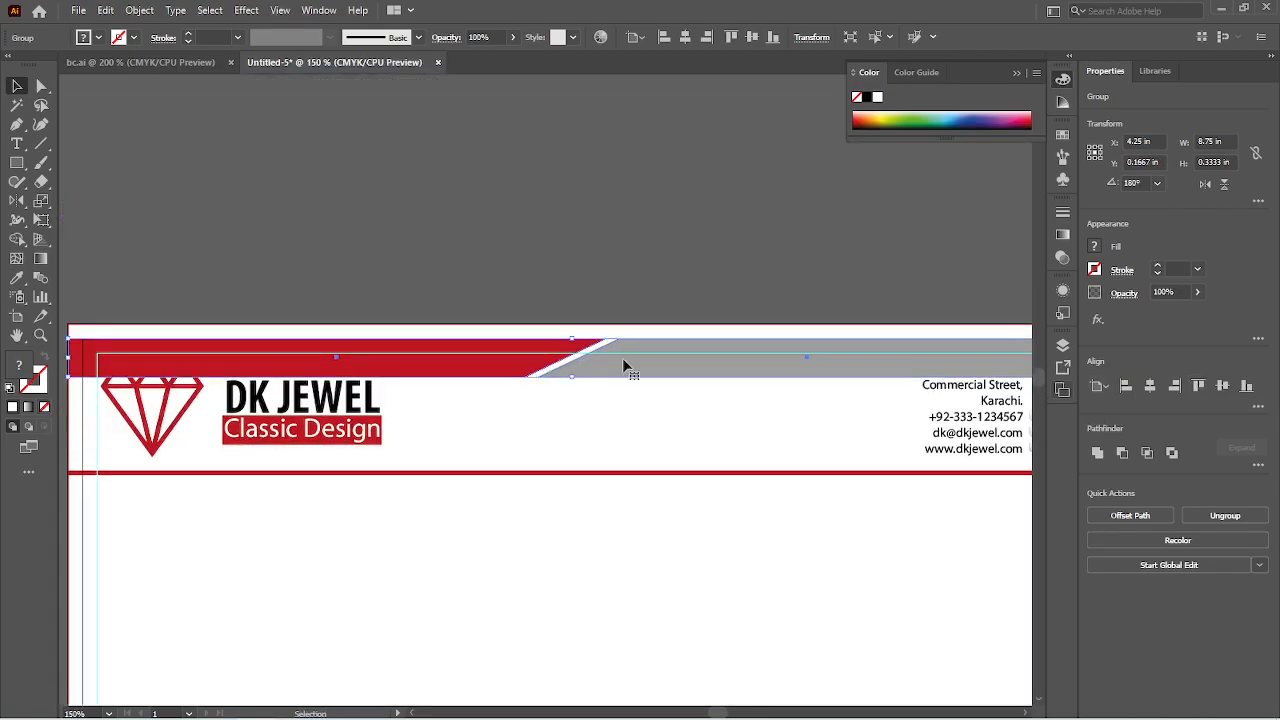
pyautogui.moveTo(623, 360); pyautogui.dragTo(621, 343)
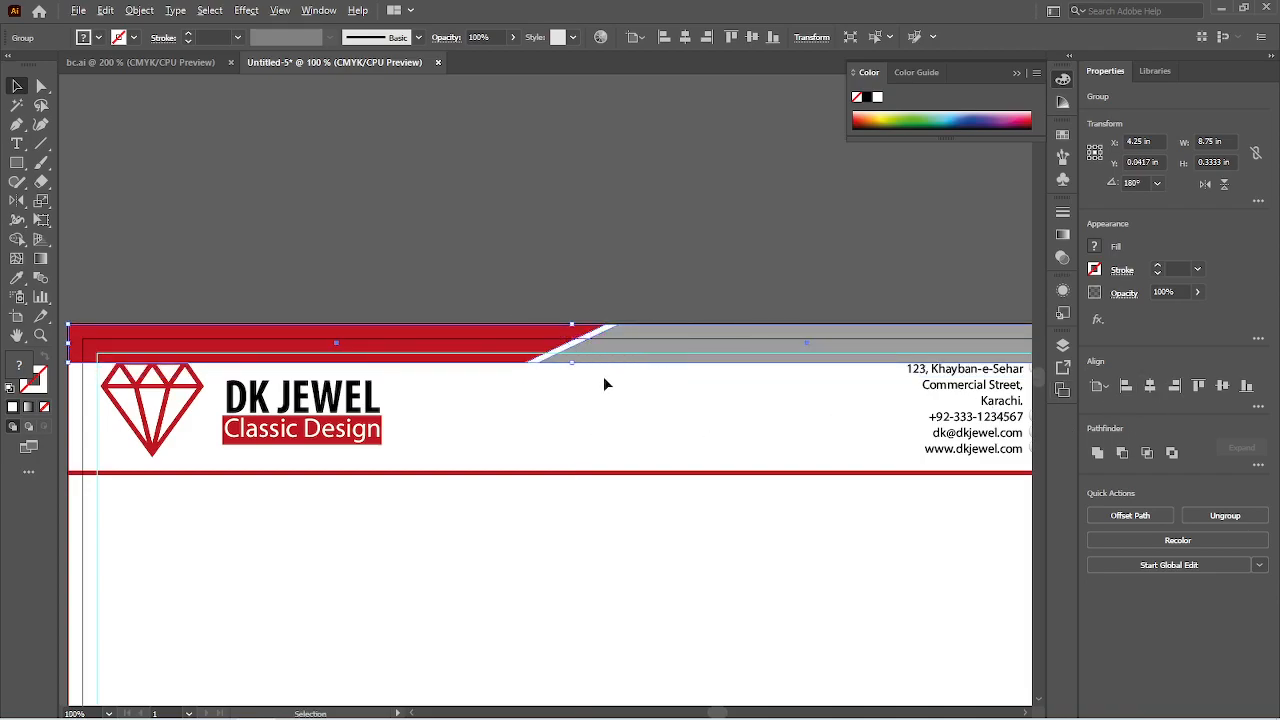
# Step: Reflect the top bar across the vertical axis so its grey part sits above the logo and its red part above the contact details
pyautogui.hotkey('ctrl', '-')
pyautogui.hotkey('ctrl', '-')
pyautogui.moveTo(579, 284); pyautogui.dragTo(573, 222)
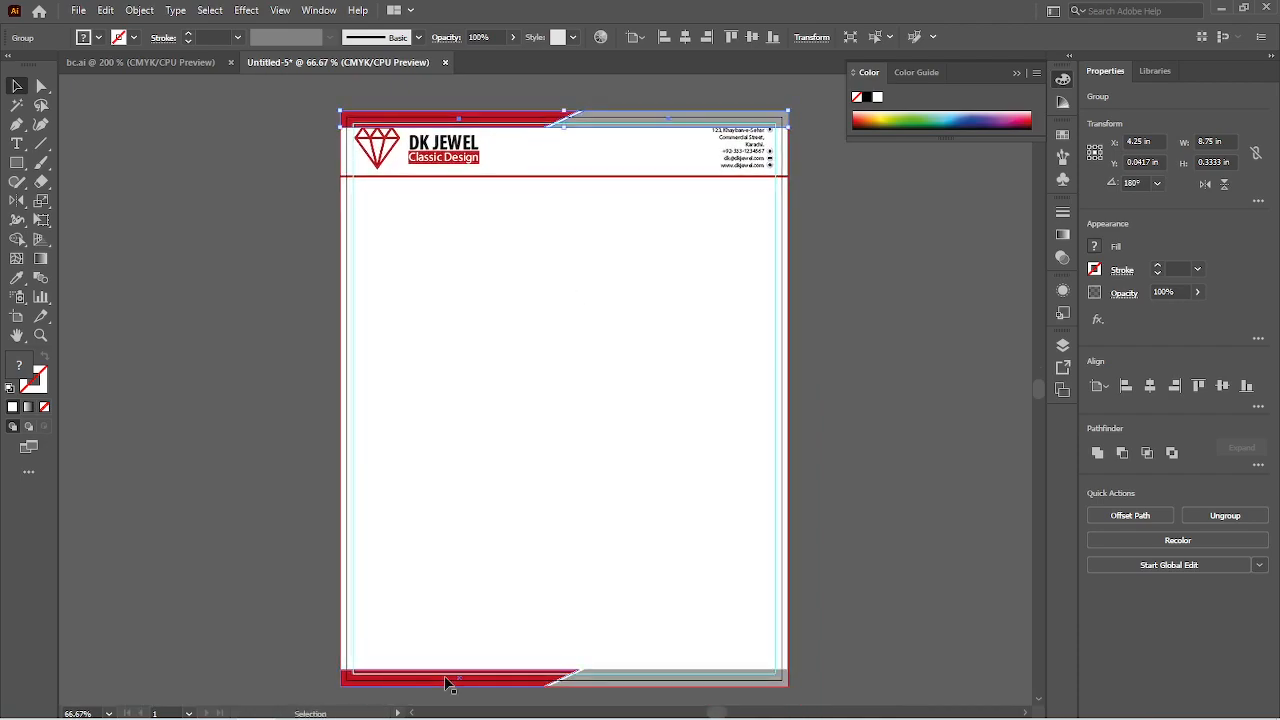
pyautogui.rightClick(569, 121)
pyautogui.moveTo(648, 332)
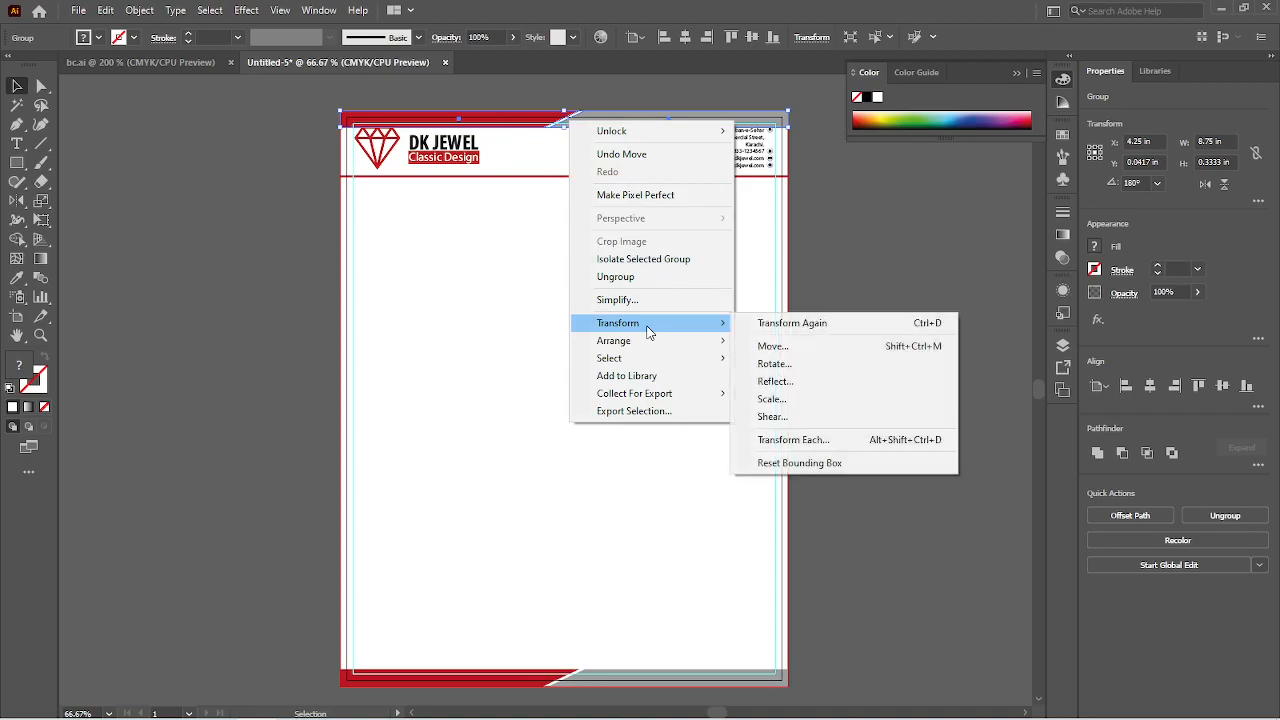
pyautogui.click(827, 380)
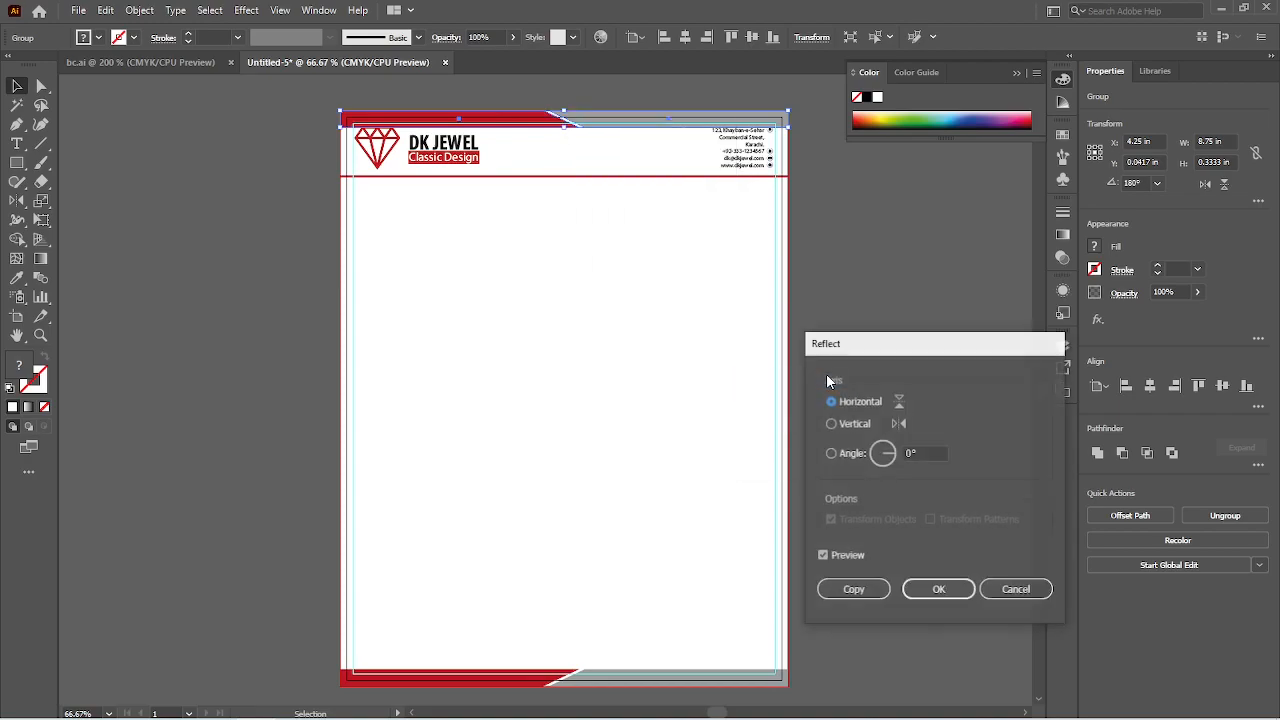
pyautogui.click(866, 424)
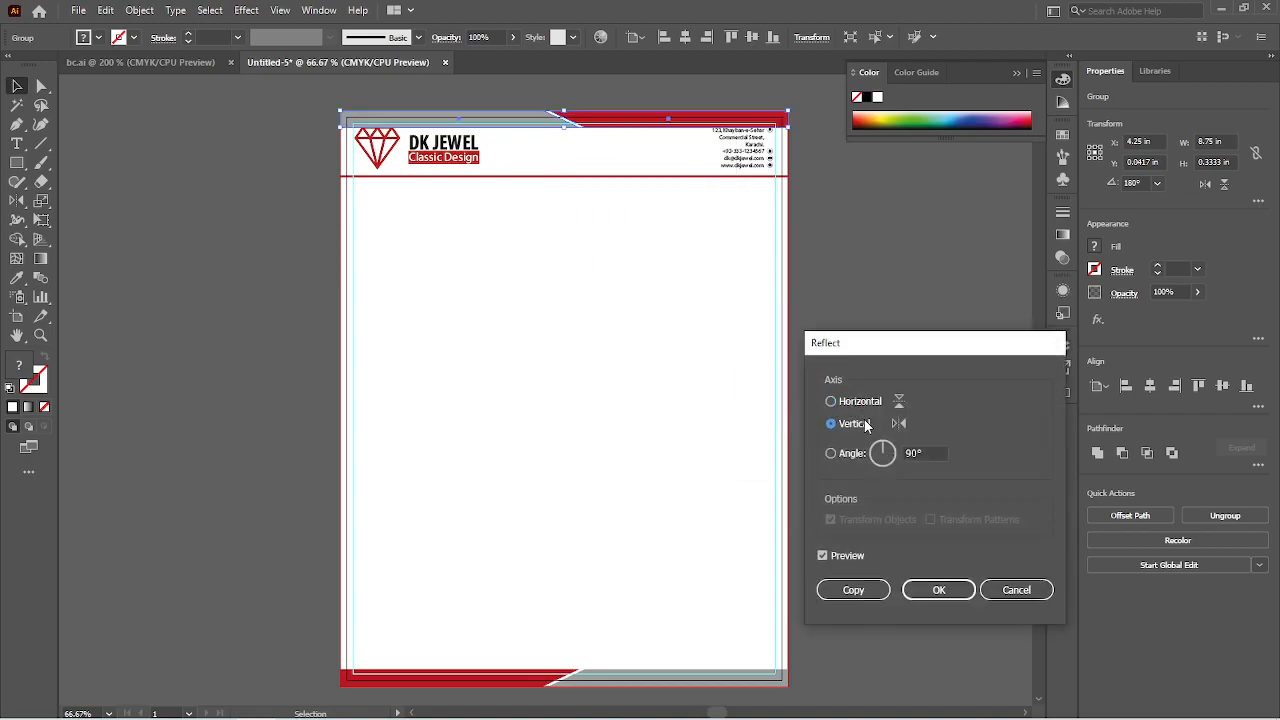
pyautogui.click(926, 589)
pyautogui.click(523, 275)
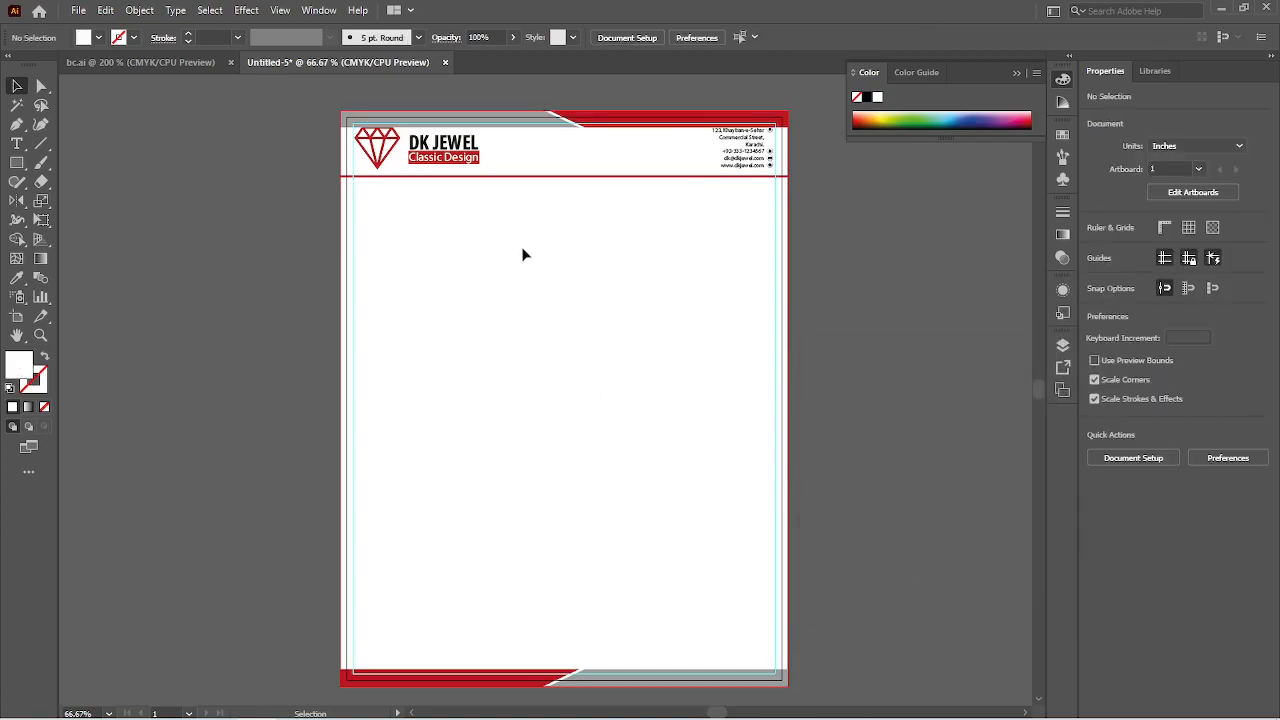
# Step: Select the logo and contact details together and nudge them down to about Y 0.66 in, clear of the top bar
pyautogui.scroll(1, 538, 171)
pyautogui.moveTo(471, 129); pyautogui.dragTo(549, 366)
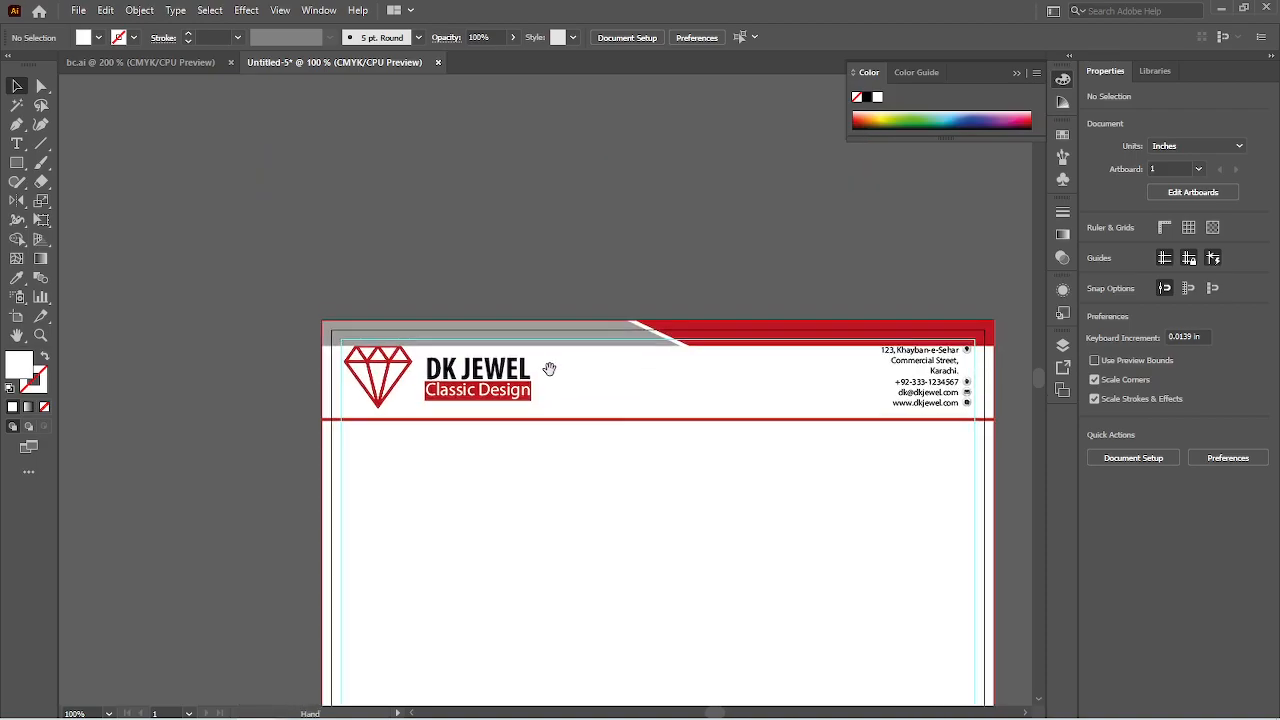
pyautogui.scroll(1, 418, 424)
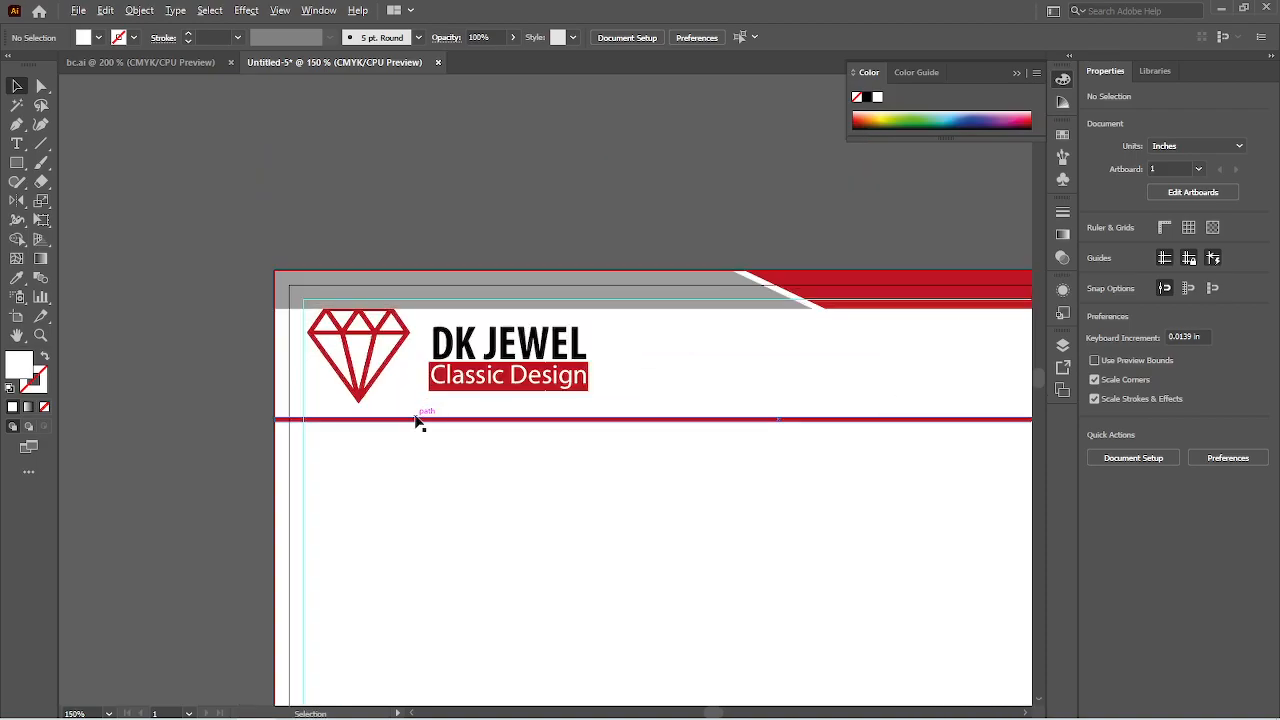
pyautogui.click(372, 343)
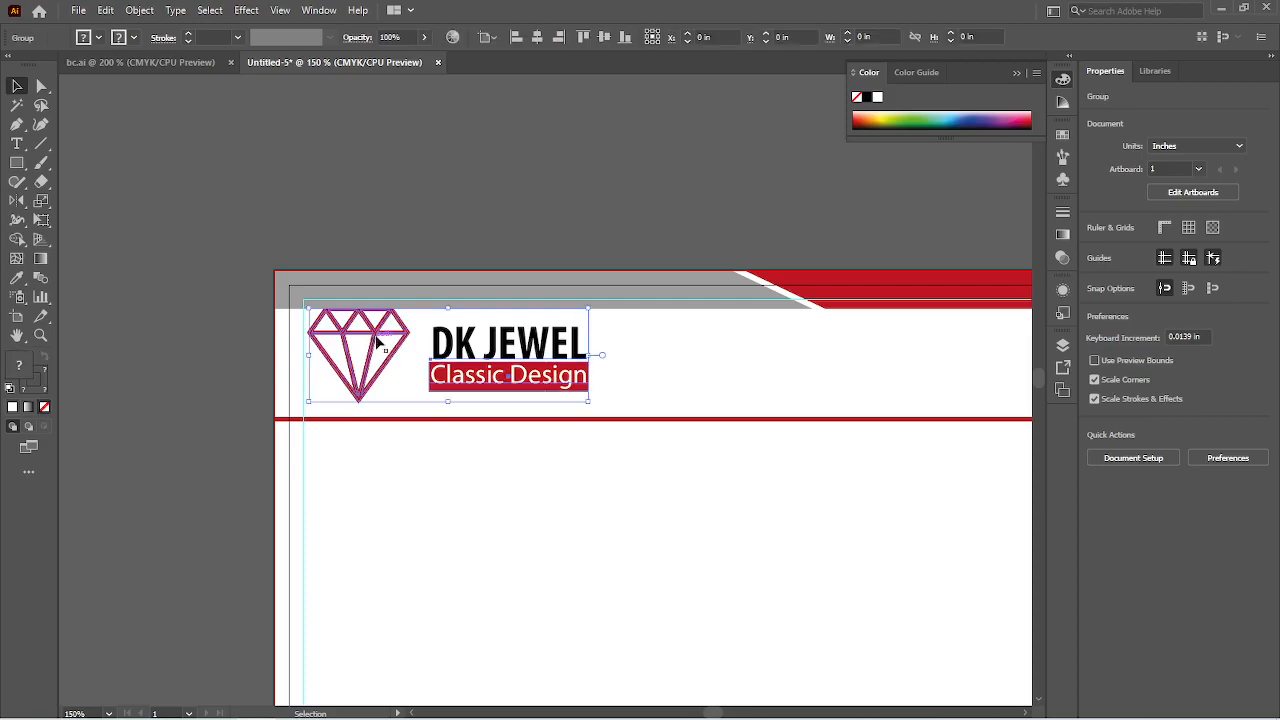
pyautogui.scroll(-1, 720, 438)
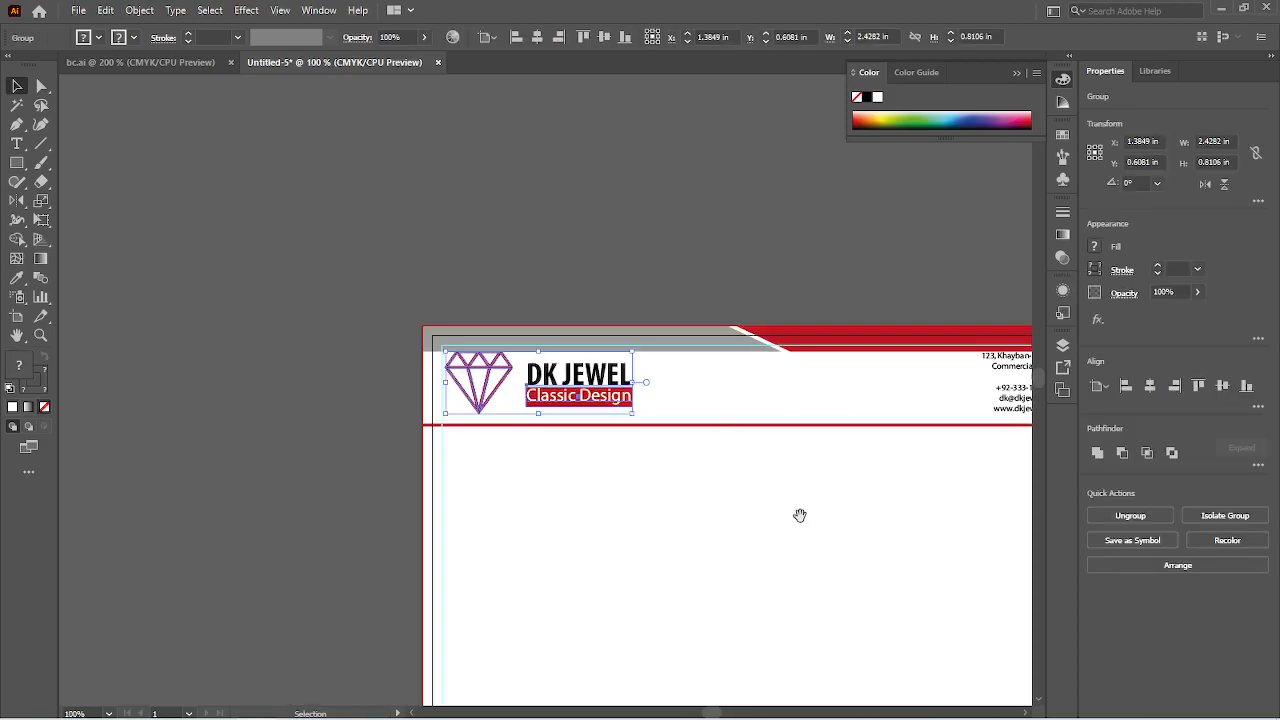
pyautogui.moveTo(800, 520); pyautogui.dragTo(577, 510)
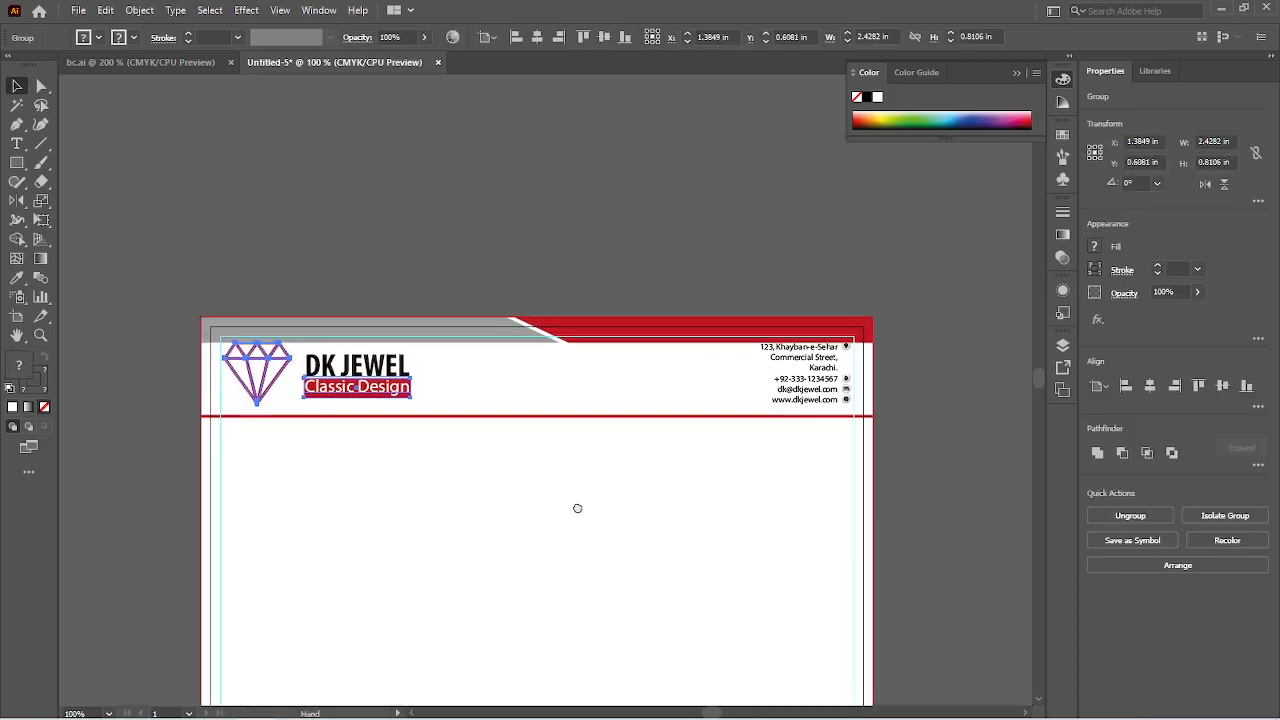
pyautogui.keyDown('shift'); pyautogui.click(790, 399); pyautogui.keyUp('shift')
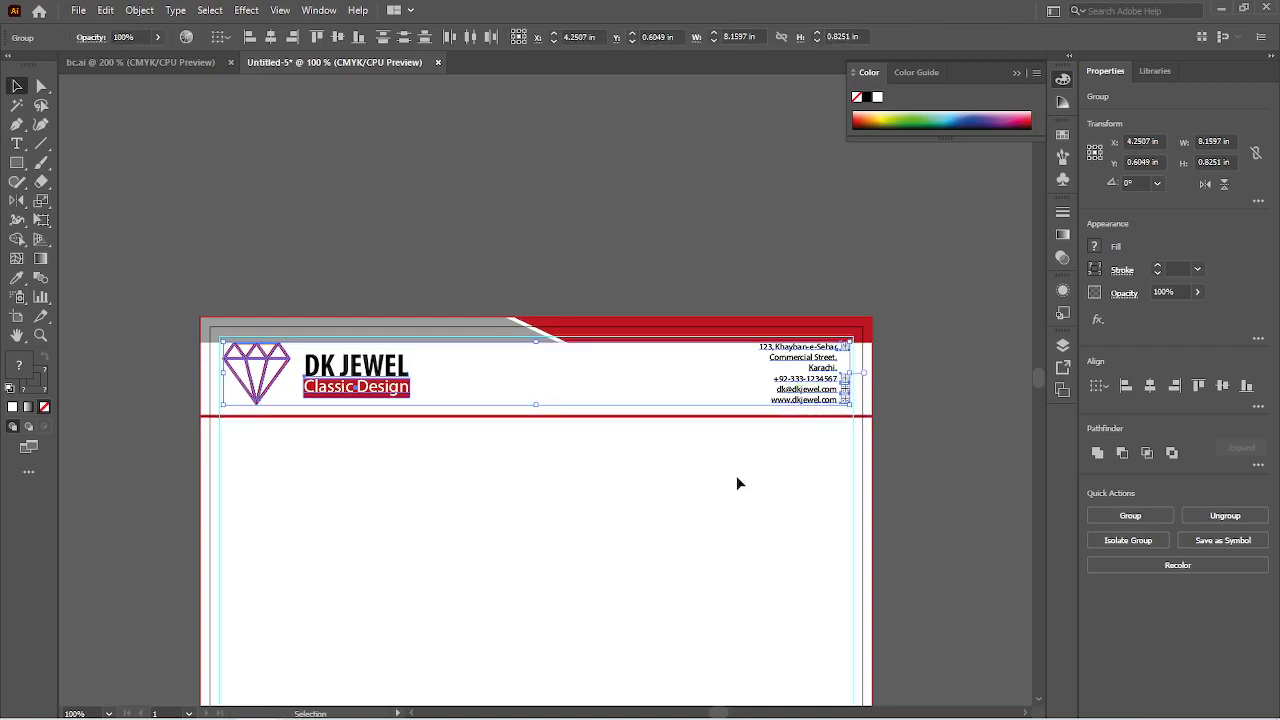
pyautogui.press('Down')
pyautogui.press('Down')
pyautogui.press('Down')
pyautogui.press('Down')
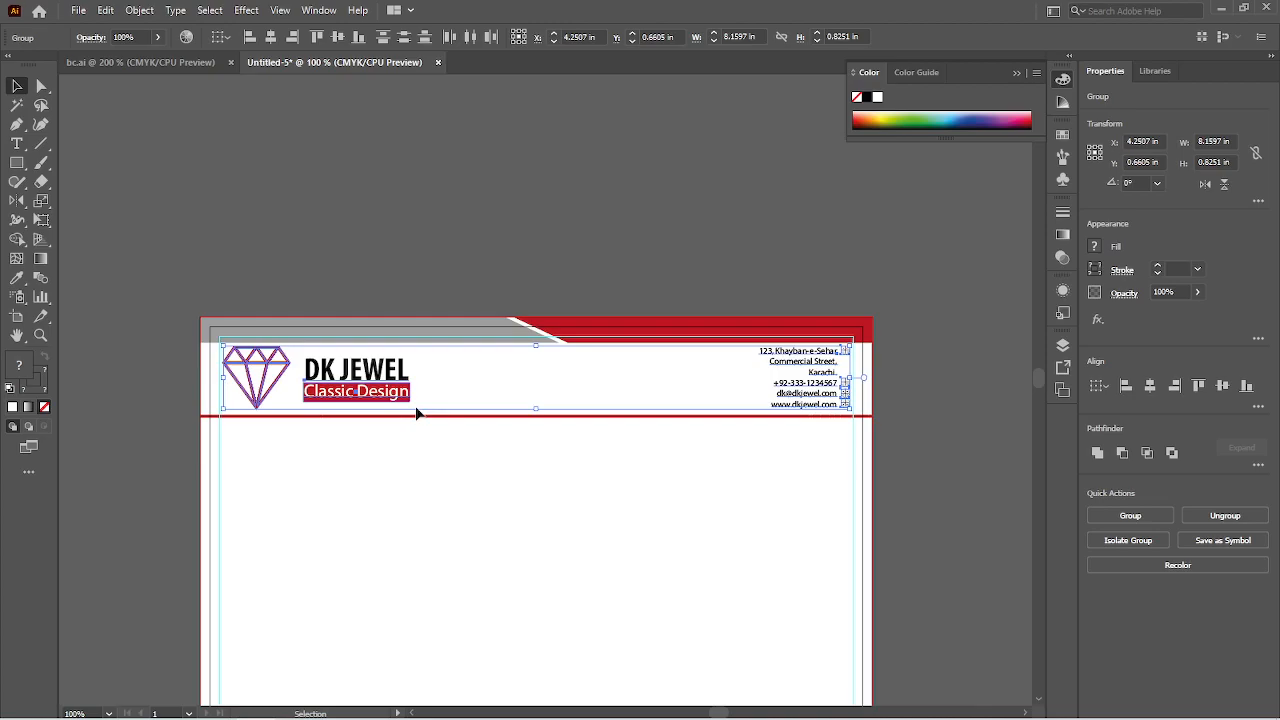
# Step: Draw a helper rectangle about 0.56 by 0.98 in, spanning the gap between the top bar and the red header line
pyautogui.press('m')
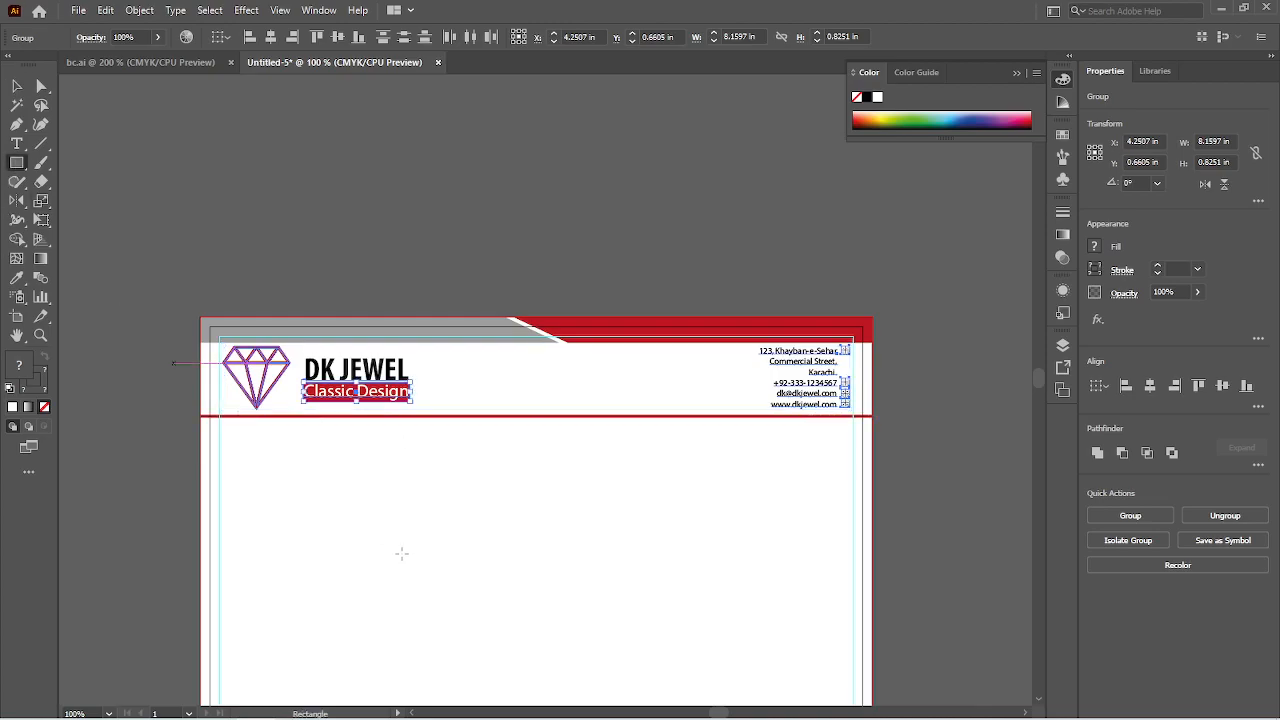
pyautogui.click(677, 391)
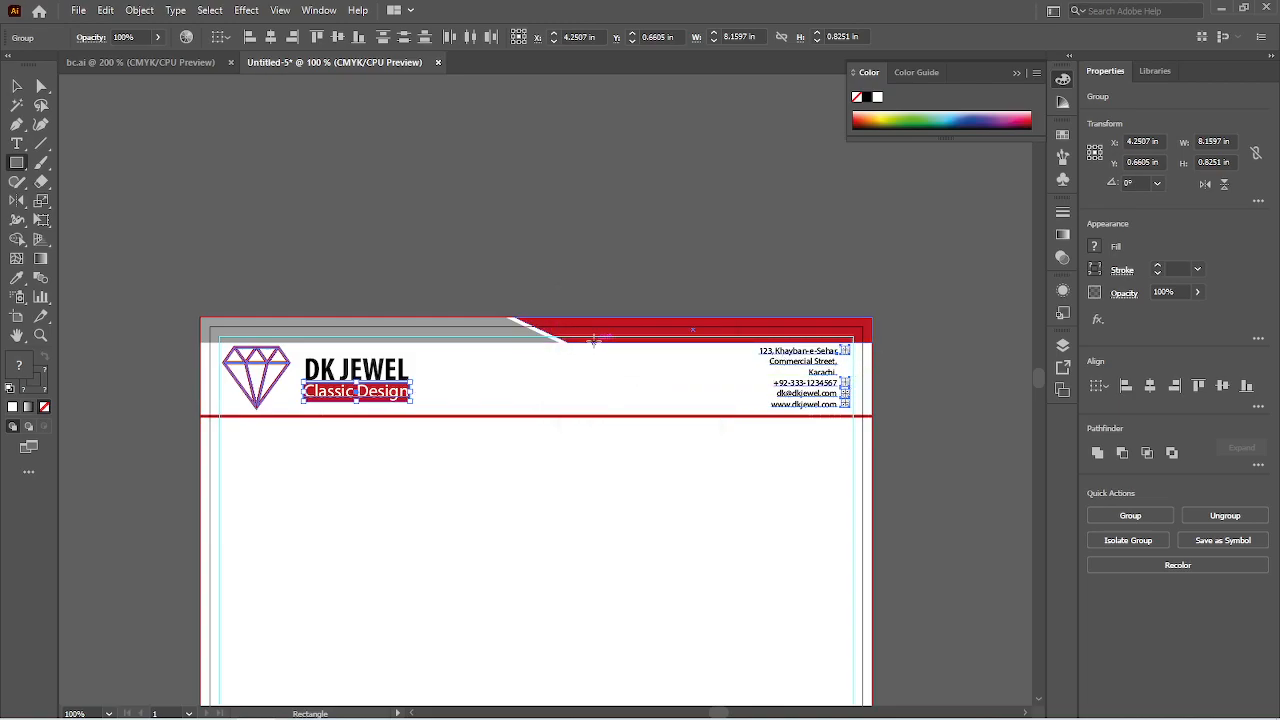
pyautogui.moveTo(593, 340); pyautogui.dragTo(636, 416)
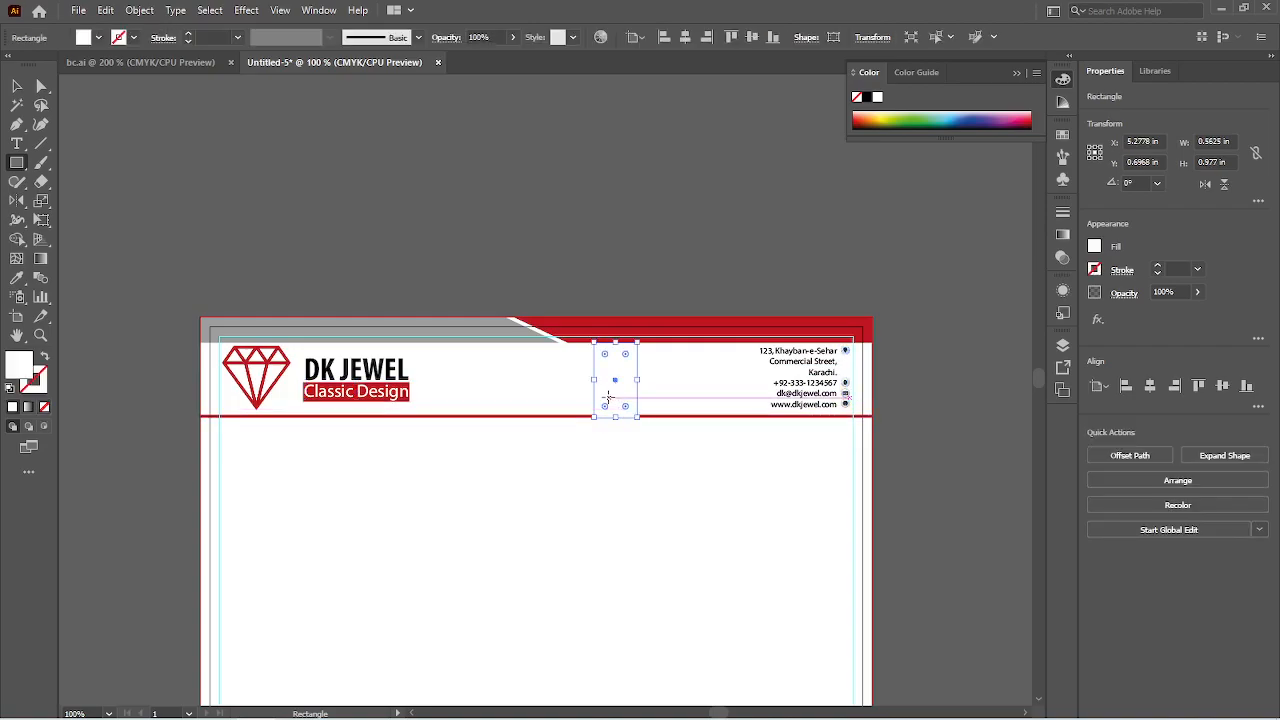
pyautogui.press('v')
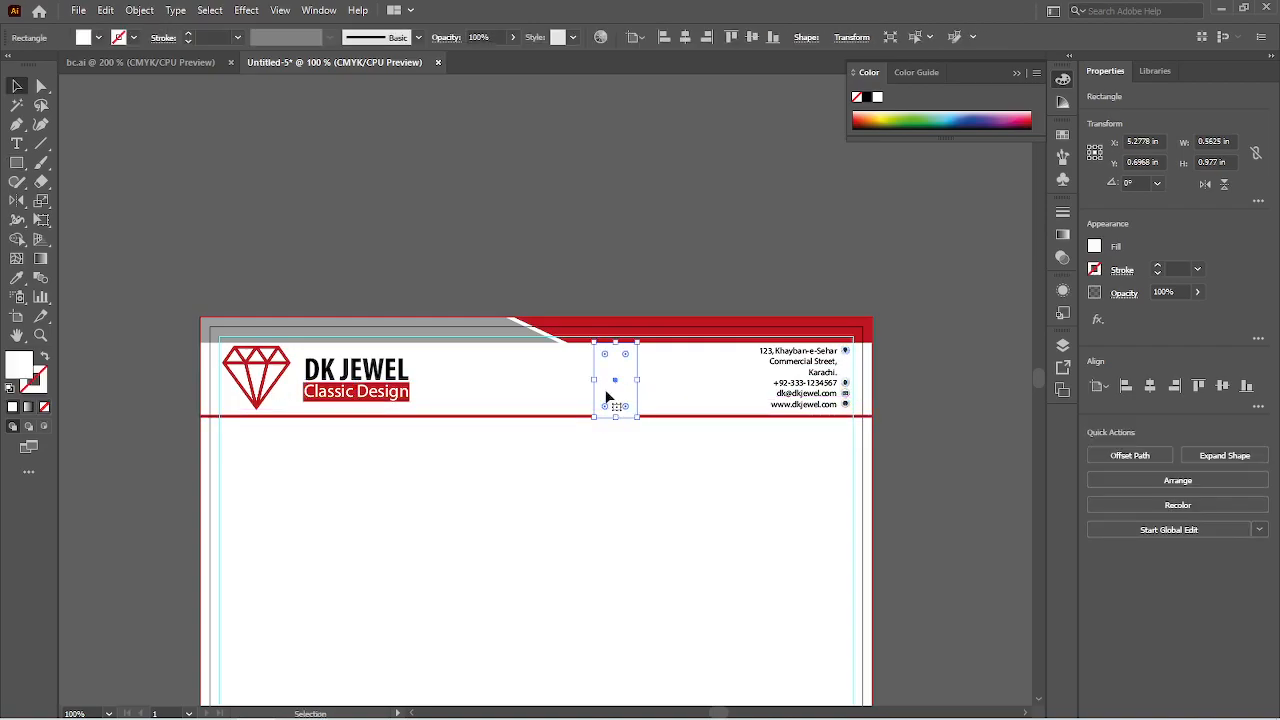
# Step: Align the logo and contact details to the helper rectangle's vertical centre, using it as the key object, and delete the rectangle
pyautogui.click(409, 393)
pyautogui.keyDown('shift'); pyautogui.click(620, 400); pyautogui.keyUp('shift')
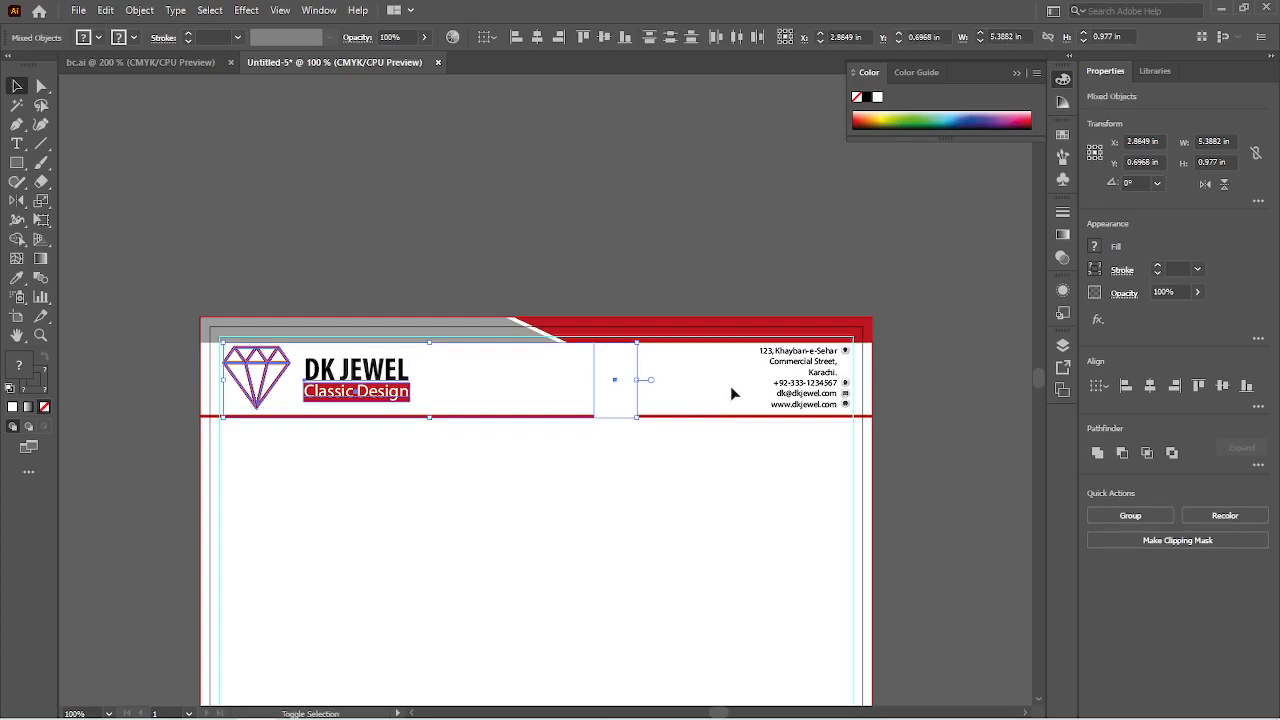
pyautogui.keyDown('shift'); pyautogui.click(785, 390); pyautogui.keyUp('shift')
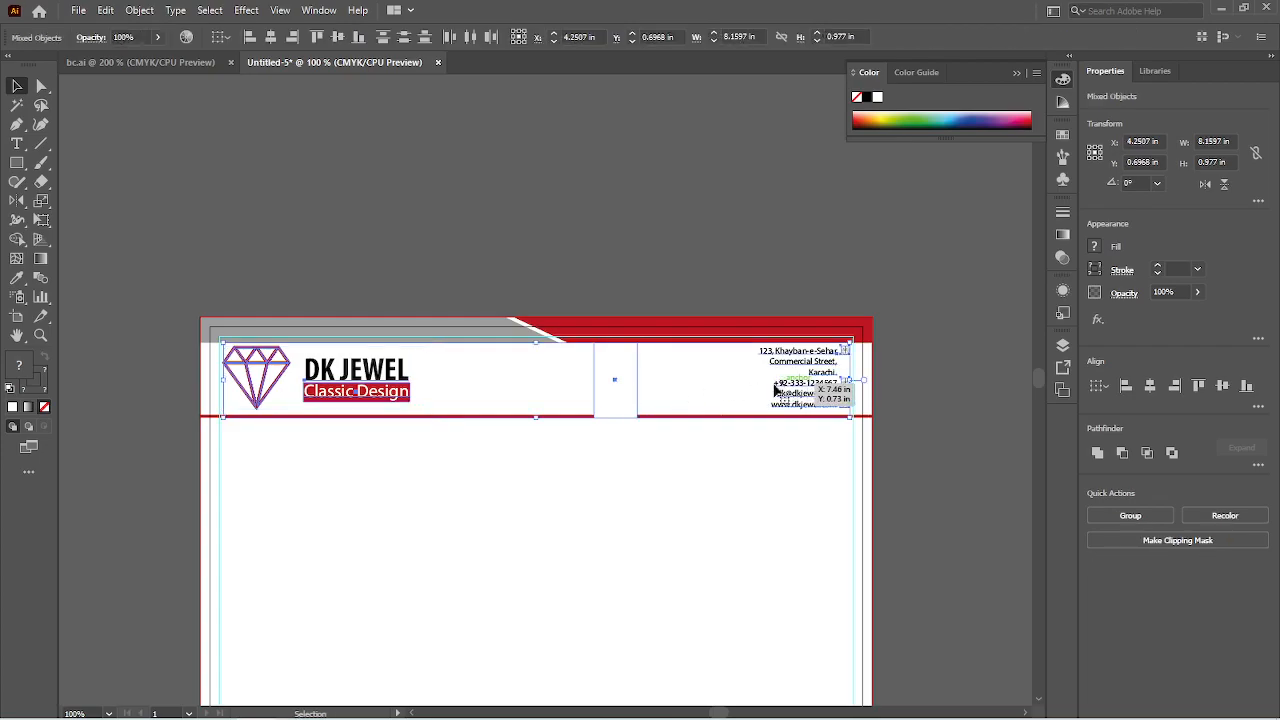
pyautogui.click(621, 409)
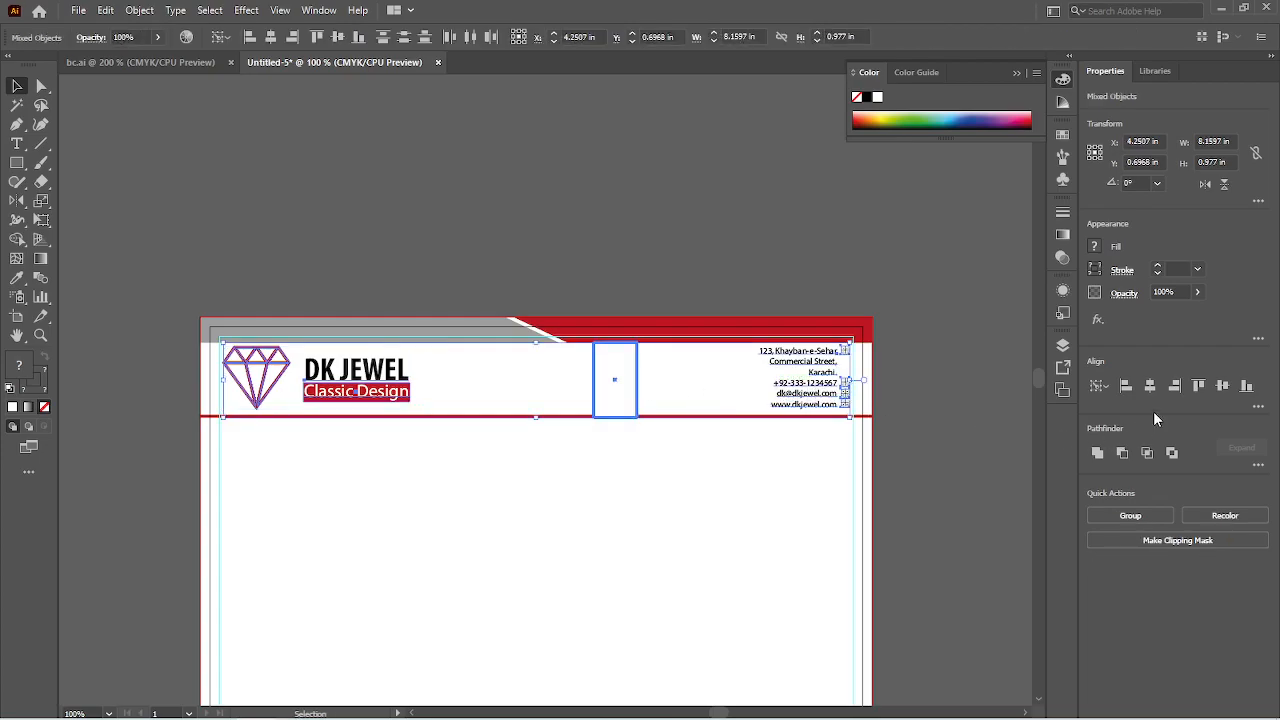
pyautogui.click(1206, 386)
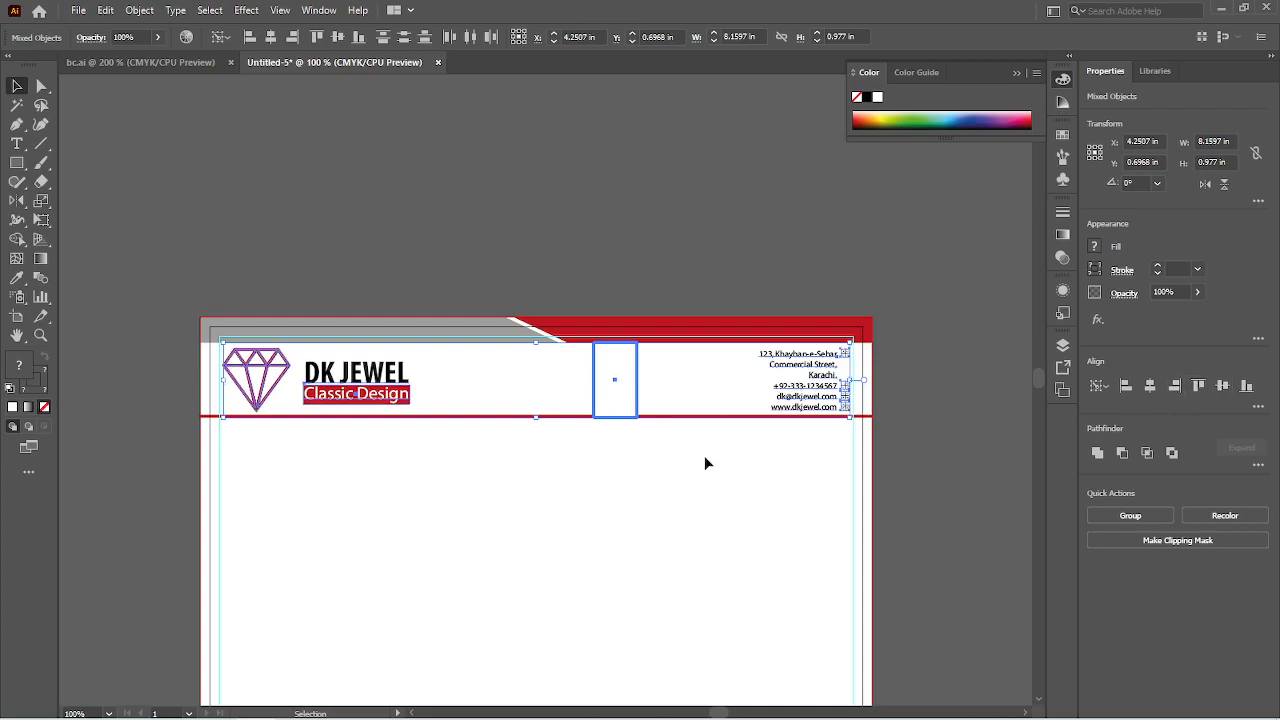
pyautogui.click(658, 410)
pyautogui.click(621, 398)
pyautogui.press('Delete')
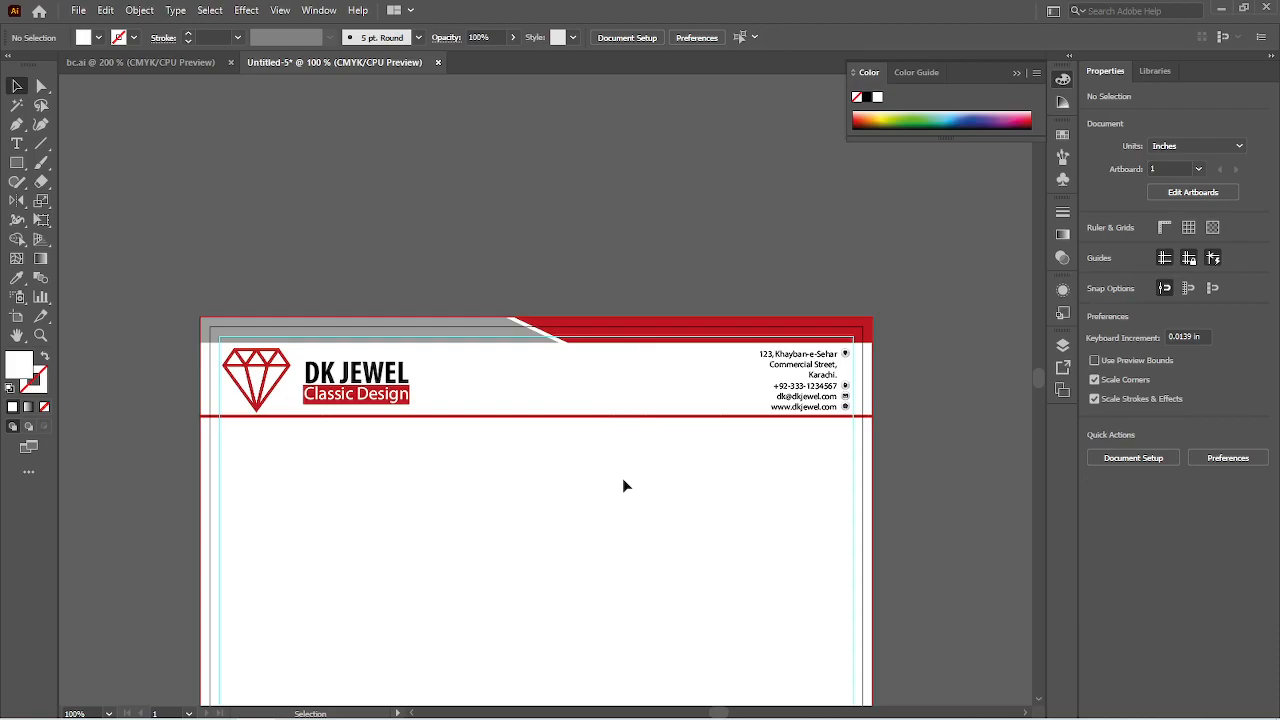
# Step: Ungroup the header logo and place a copy of its diamond symbol near the middle of the page
pyautogui.hotkey('ctrl', '-')
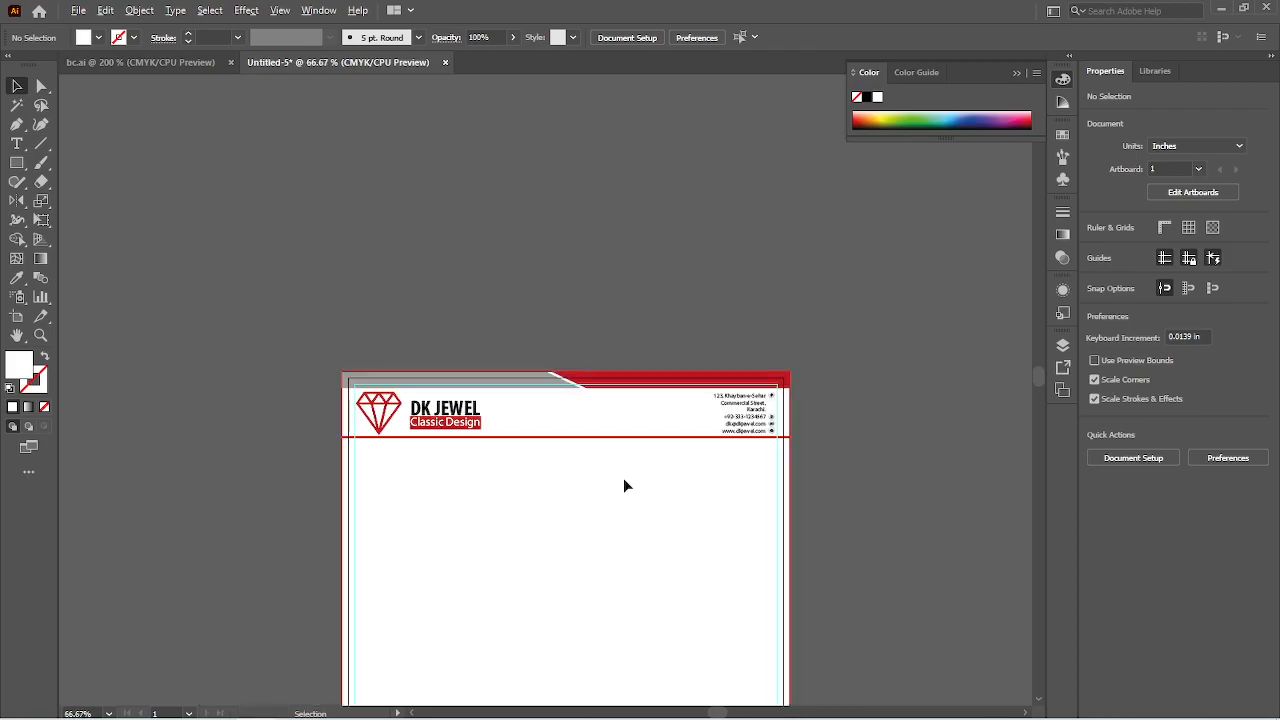
pyautogui.moveTo(583, 597); pyautogui.dragTo(520, 357)
pyautogui.hotkey('ctrl', '-')
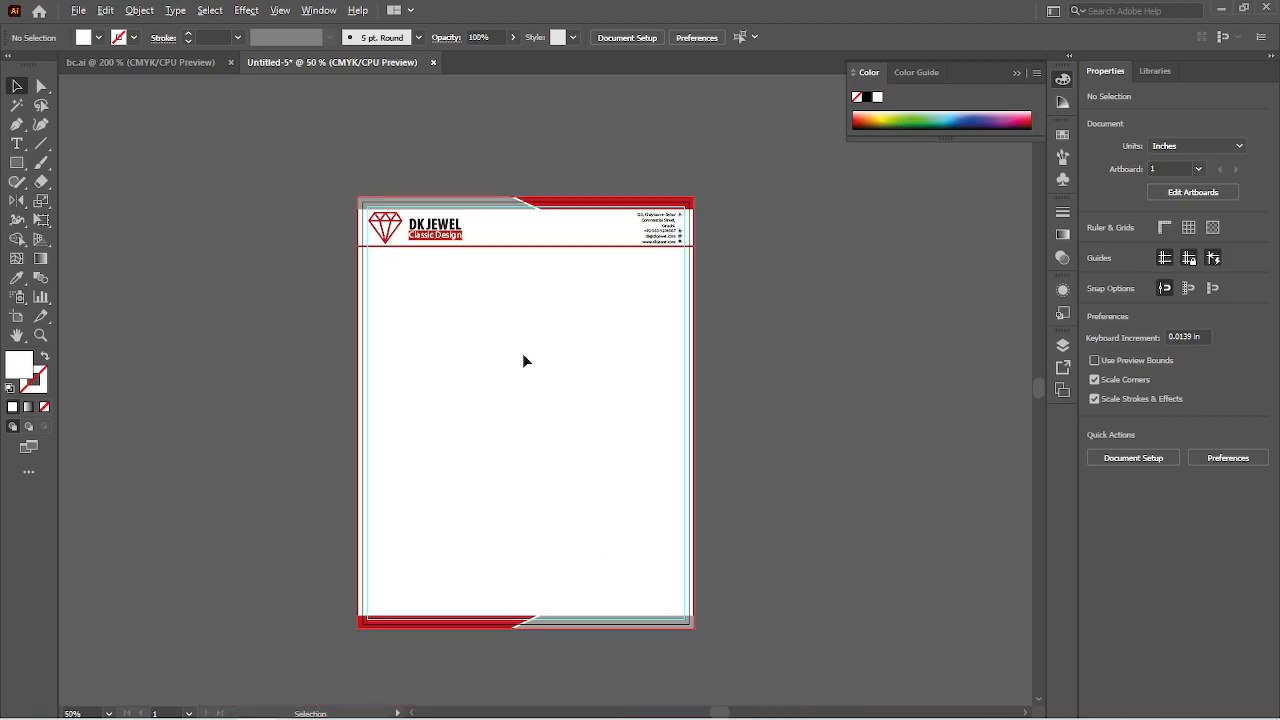
pyautogui.moveTo(525, 420); pyautogui.dragTo(533, 427)
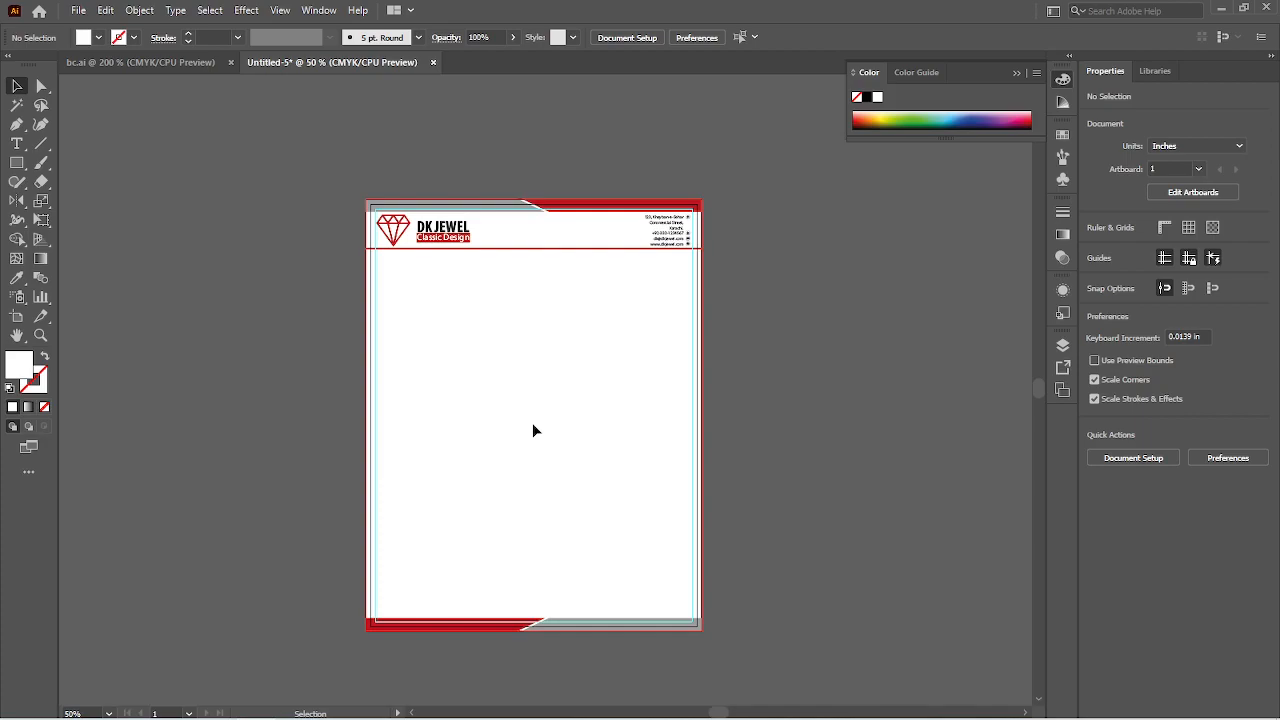
pyautogui.click(430, 238)
pyautogui.rightClick(433, 241)
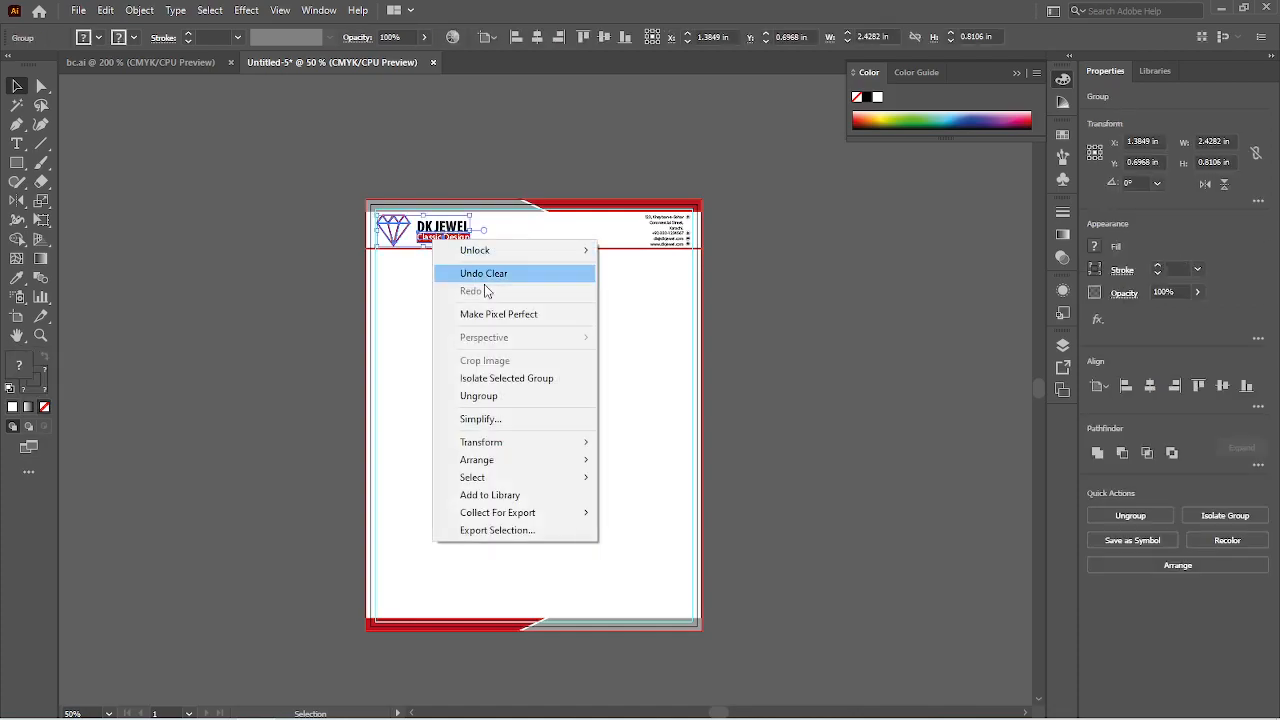
pyautogui.click(478, 396)
pyautogui.click(565, 380)
pyautogui.moveTo(405, 240); pyautogui.dragTo(528, 429)
# Step: Group the header logo's original diamond with its company name and tagline again
pyautogui.click(438, 238)
pyautogui.keyDown('shift'); pyautogui.click(395, 235); pyautogui.keyUp('shift')
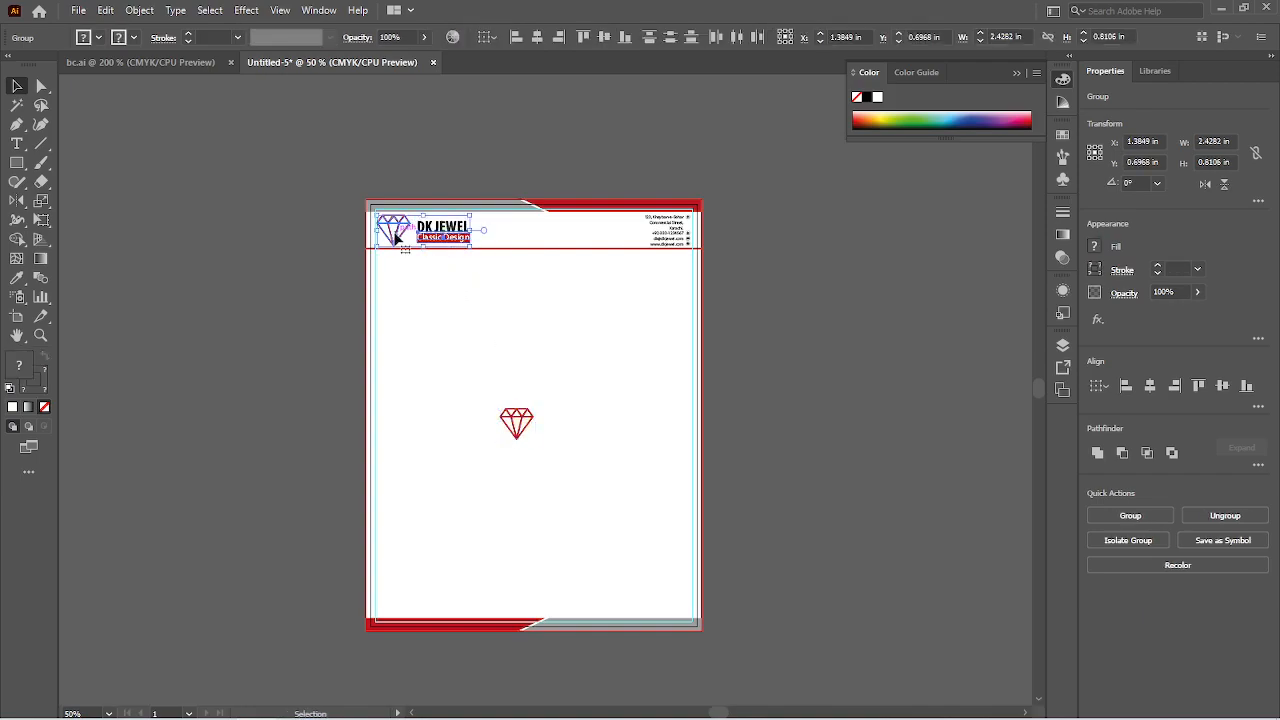
pyautogui.hotkey('ctrl', 'g')
pyautogui.click(443, 380)
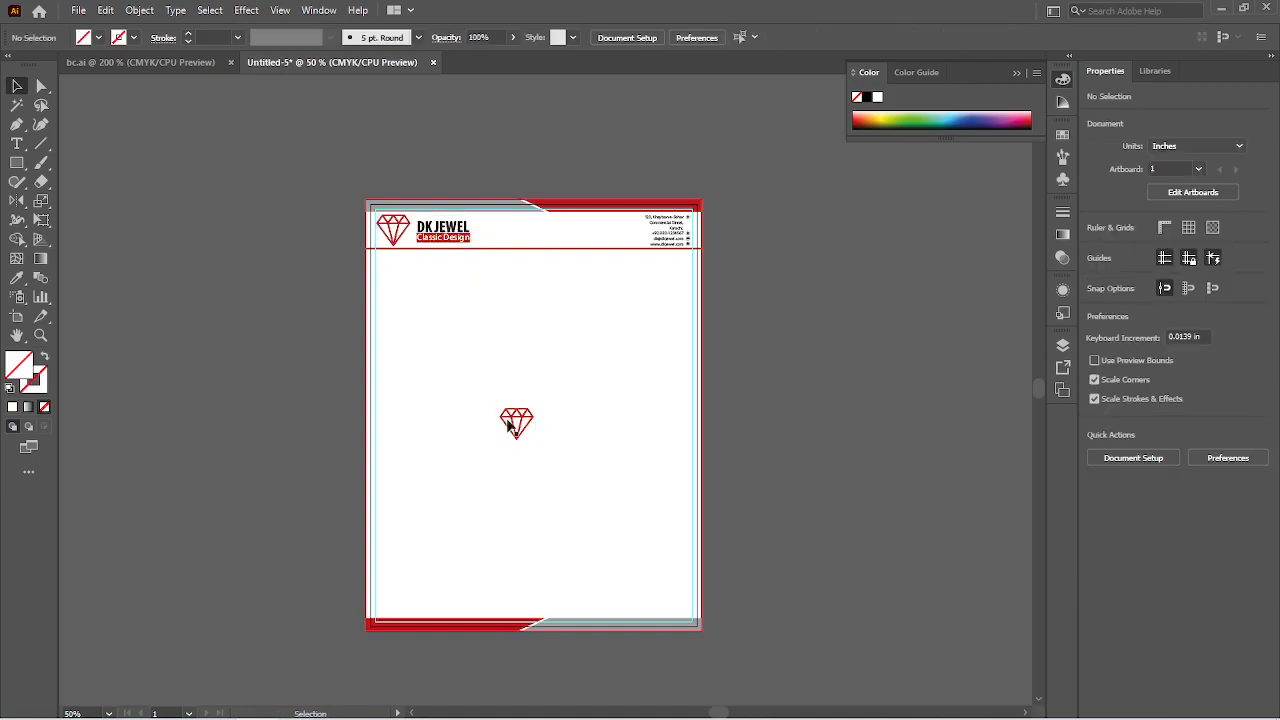
# Step: Centre the diamond copy on the artboard both ways and scale it proportionally from its centre to about 3.68 by 3.43 in
pyautogui.click(523, 431)
pyautogui.click(1155, 394)
pyautogui.click(1222, 386)
pyautogui.moveTo(552, 431); pyautogui.dragTo(603, 492)
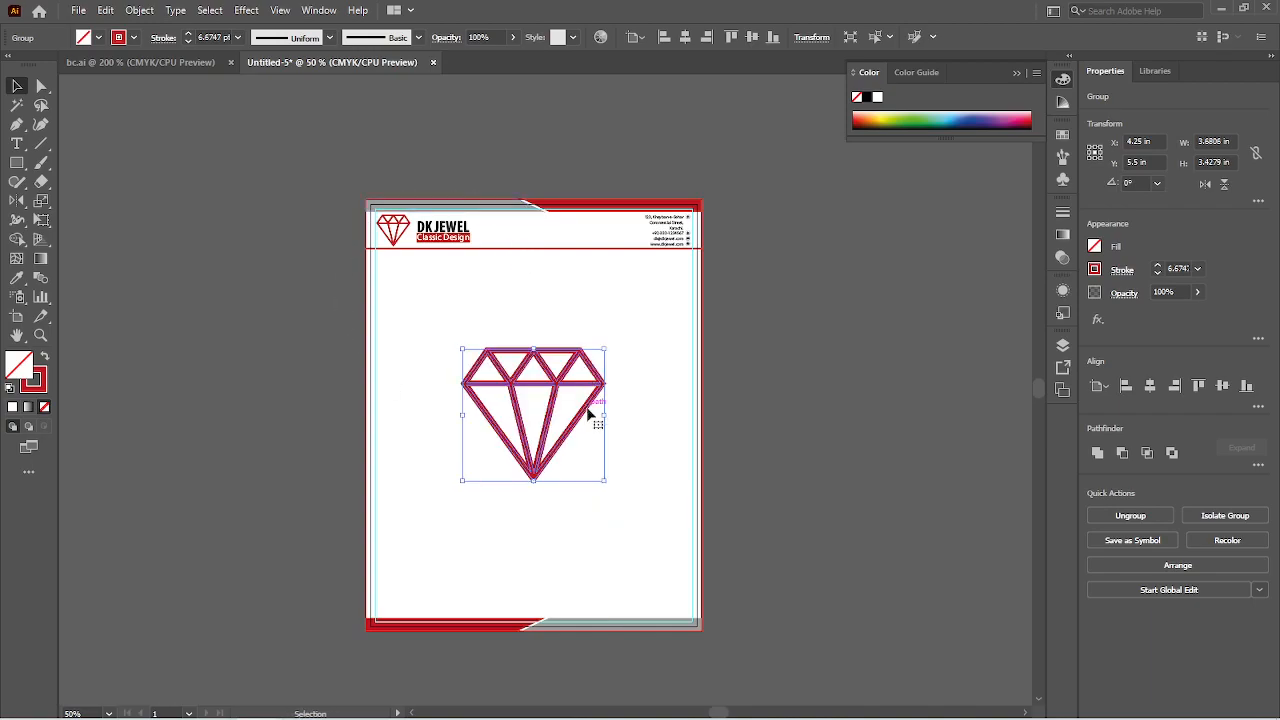
# Step: Try the lightest grey swatch as the large diamond's stroke colour, and undo the colour change
pyautogui.click(1099, 274)
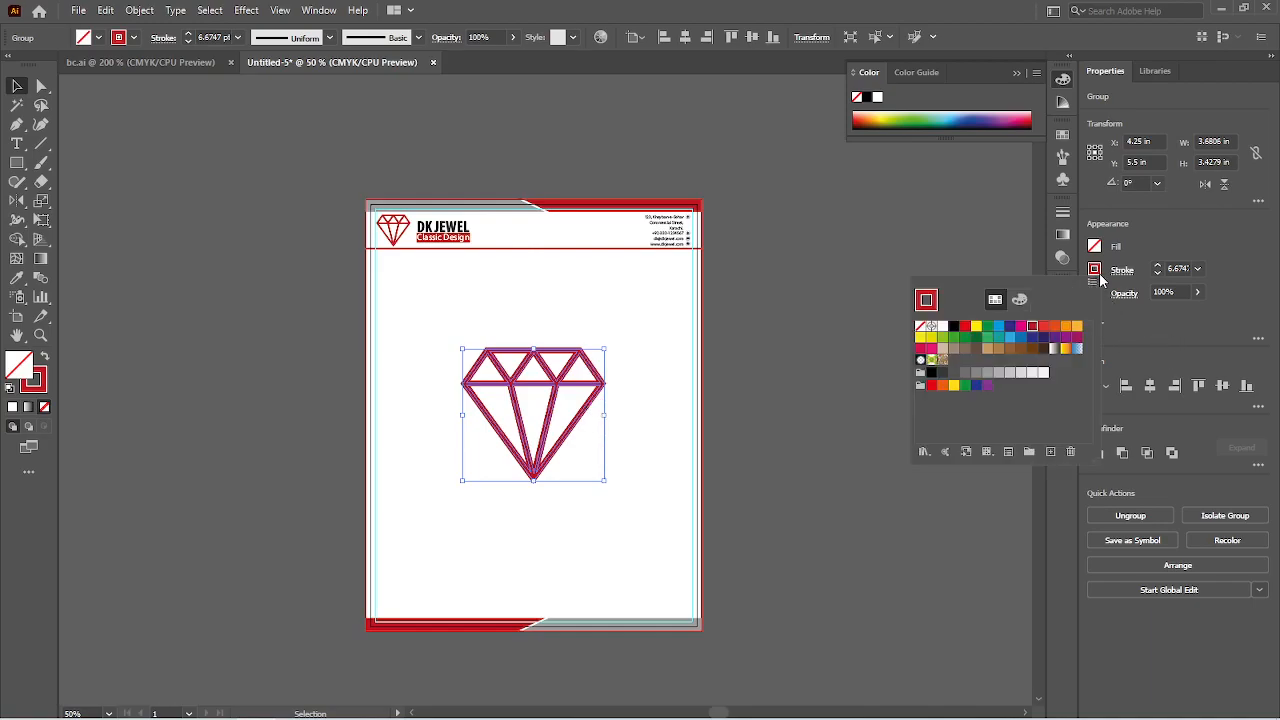
pyautogui.click(1042, 372)
pyautogui.click(820, 394)
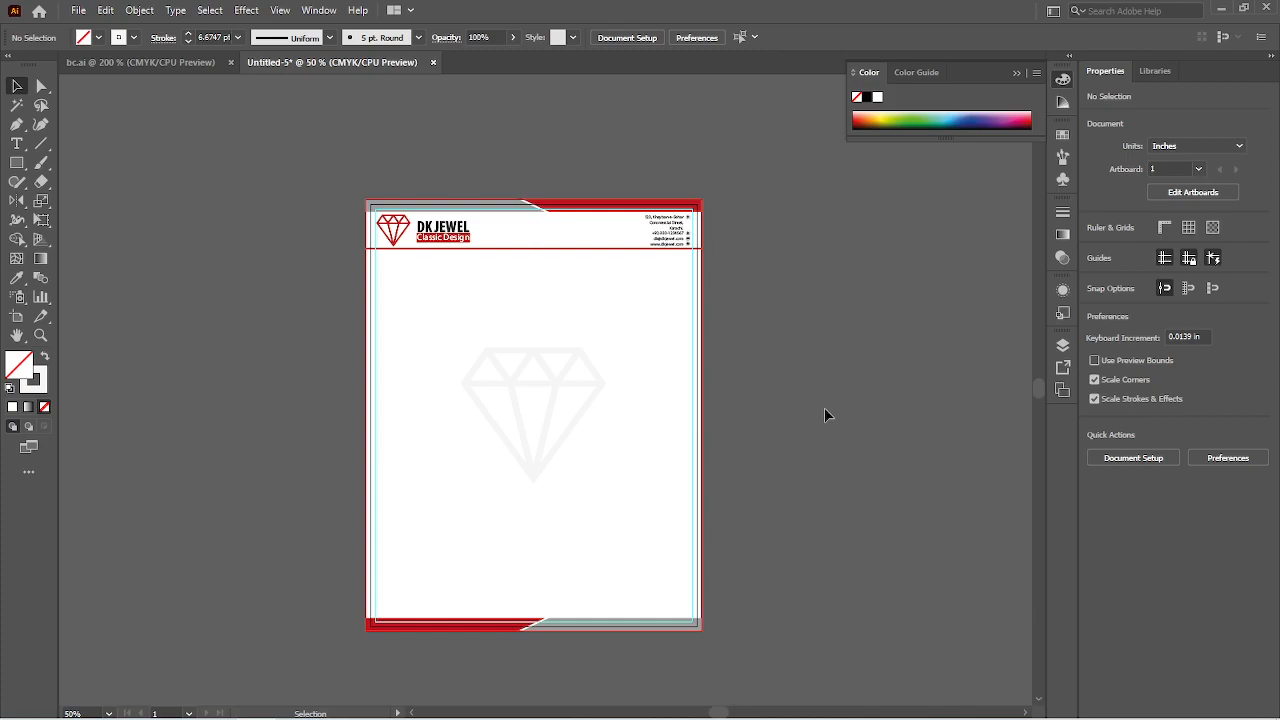
pyautogui.hotkey('ctrl', 'z')
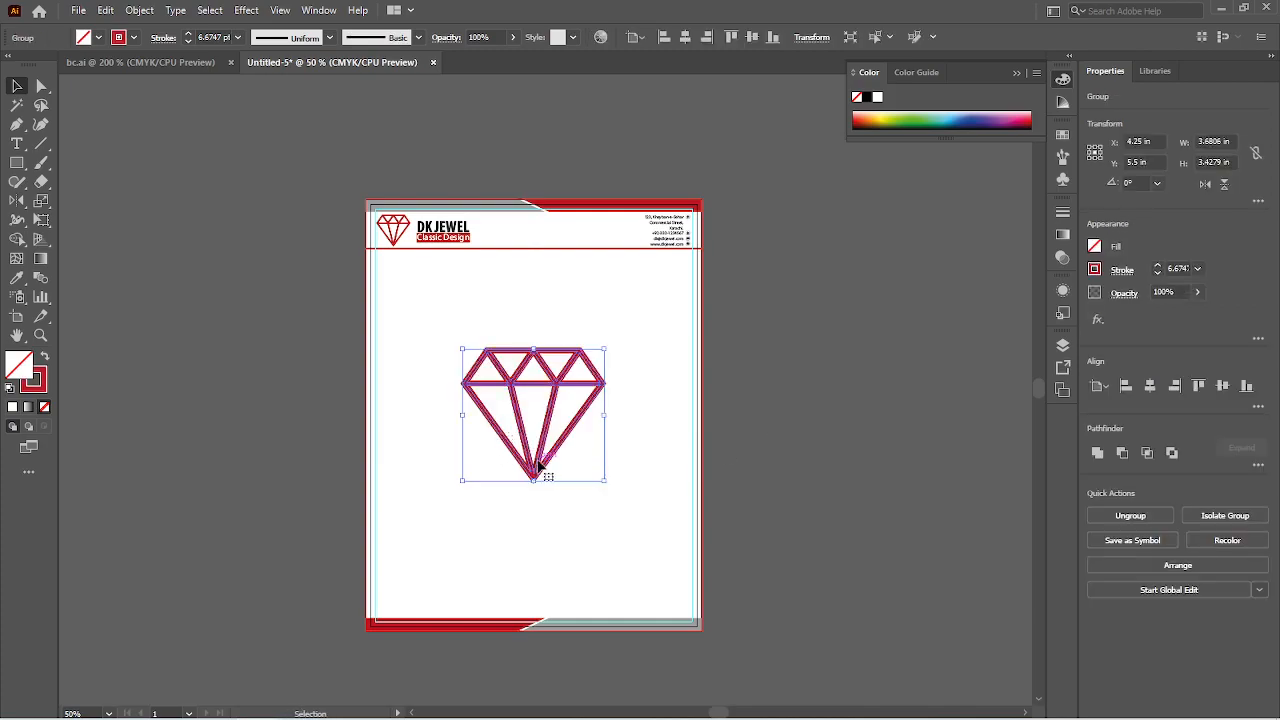
# Step: Try 10% opacity on the large diamond in the middle of the page
pyautogui.click(497, 36)
pyautogui.write('10')
pyautogui.press('Return')
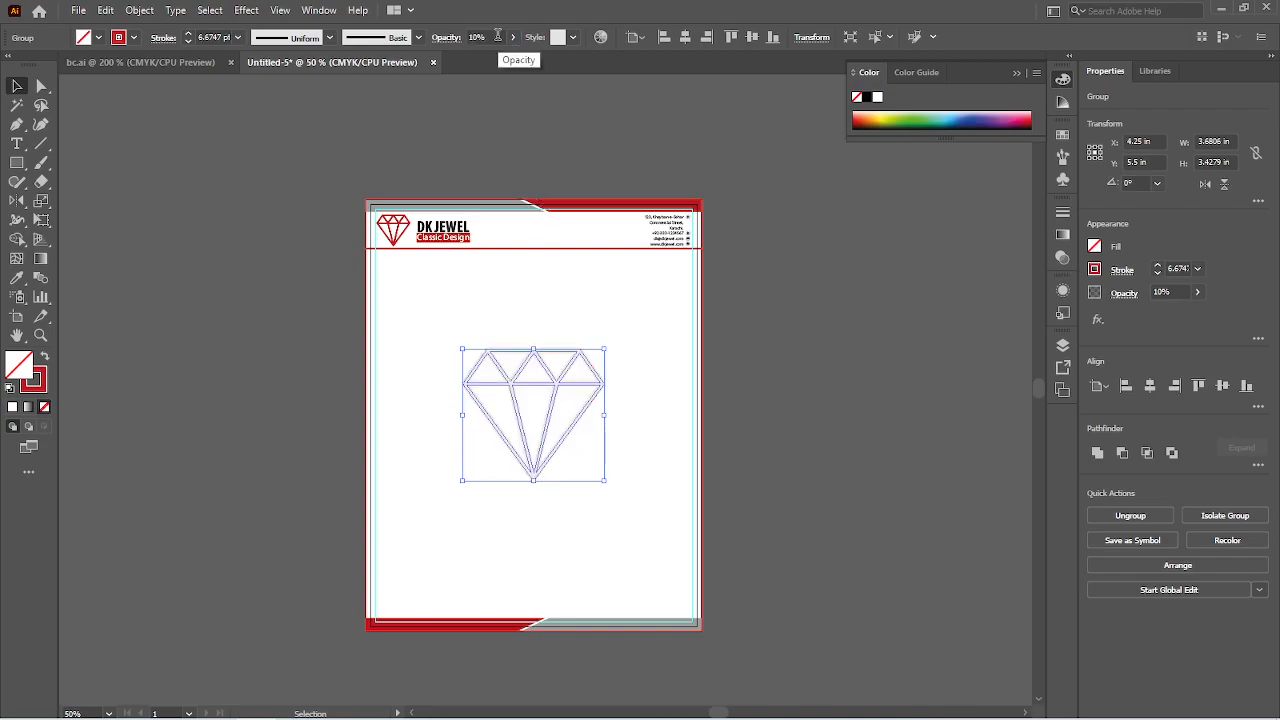
pyautogui.click(640, 331)
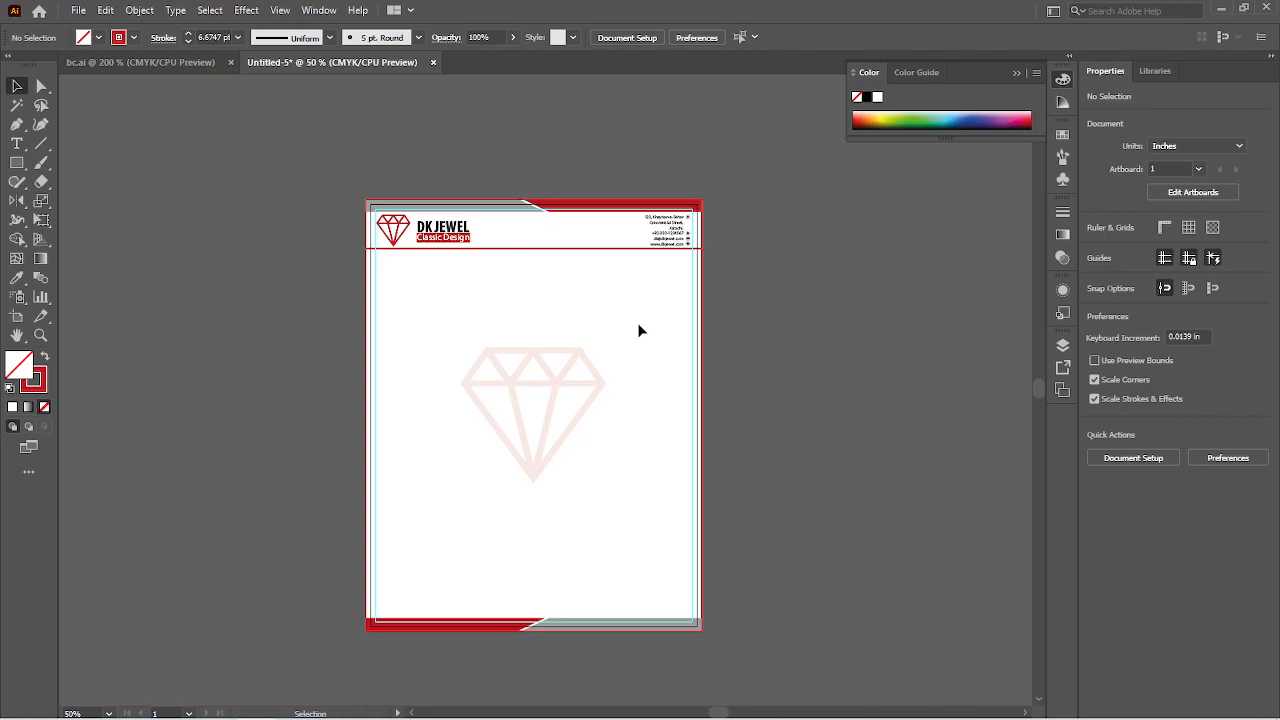
# Step: Set the large diamond's opacity to 5%
pyautogui.click(585, 356)
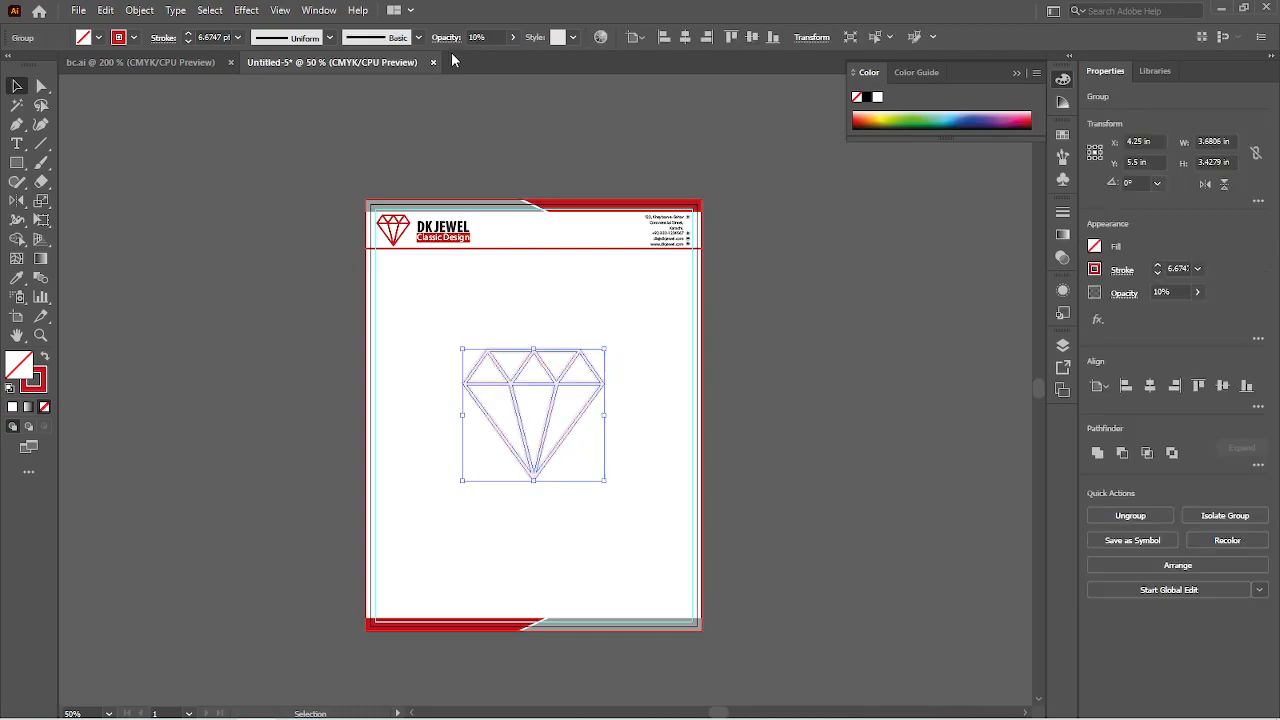
pyautogui.click(480, 36)
pyautogui.write('5')
pyautogui.press('Return')
pyautogui.click(630, 303)
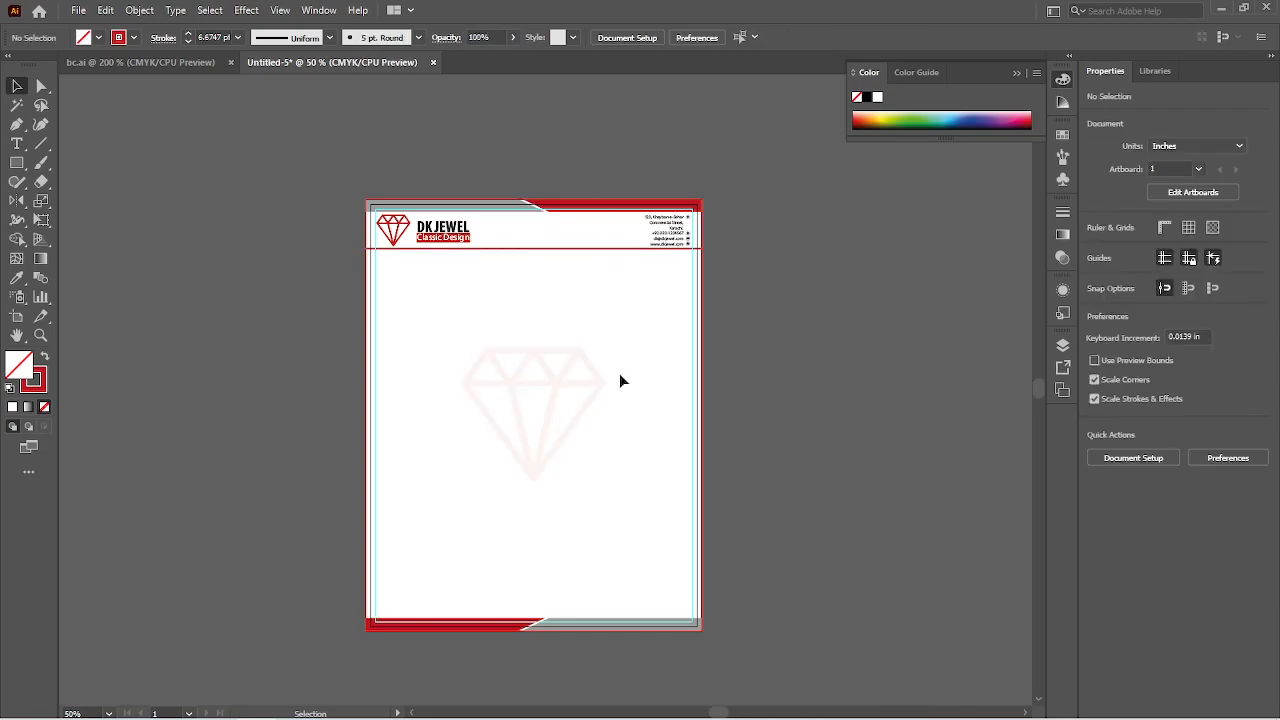
# Step: Scale the faint diamond up proportionally from its centre to about 4.26 by 3.97 in
pyautogui.click(590, 412)
pyautogui.moveTo(605, 480); pyautogui.dragTo(617, 494)
pyautogui.click(753, 438)
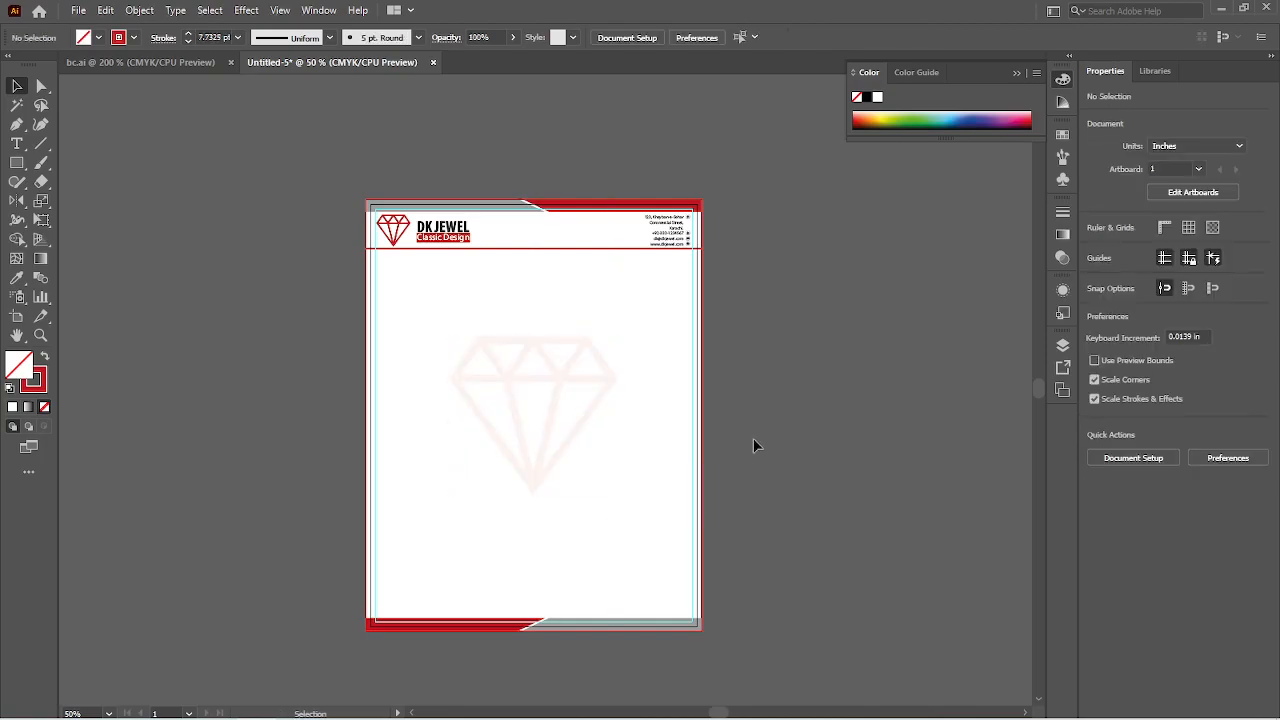
# Step: Move the faint diamond down to about 5.99 in vertically and centre it horizontally on the artboard
pyautogui.click(580, 430)
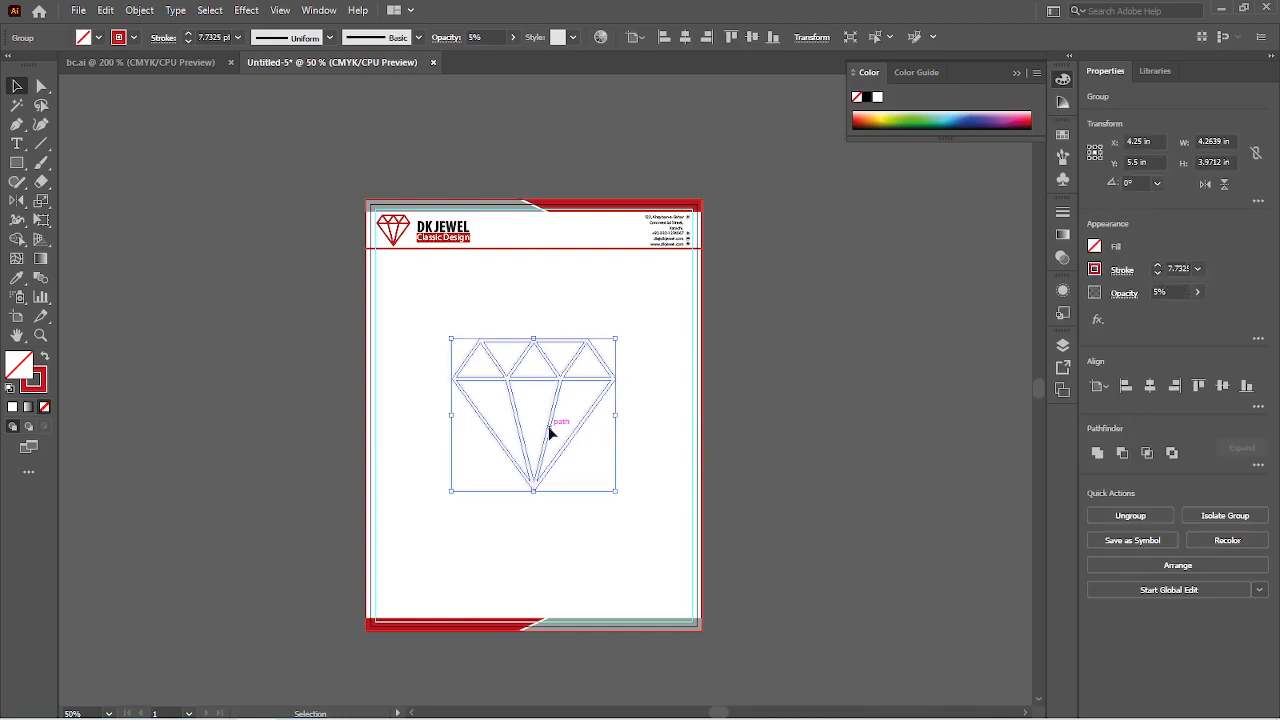
pyautogui.moveTo(549, 432); pyautogui.dragTo(712, 453)
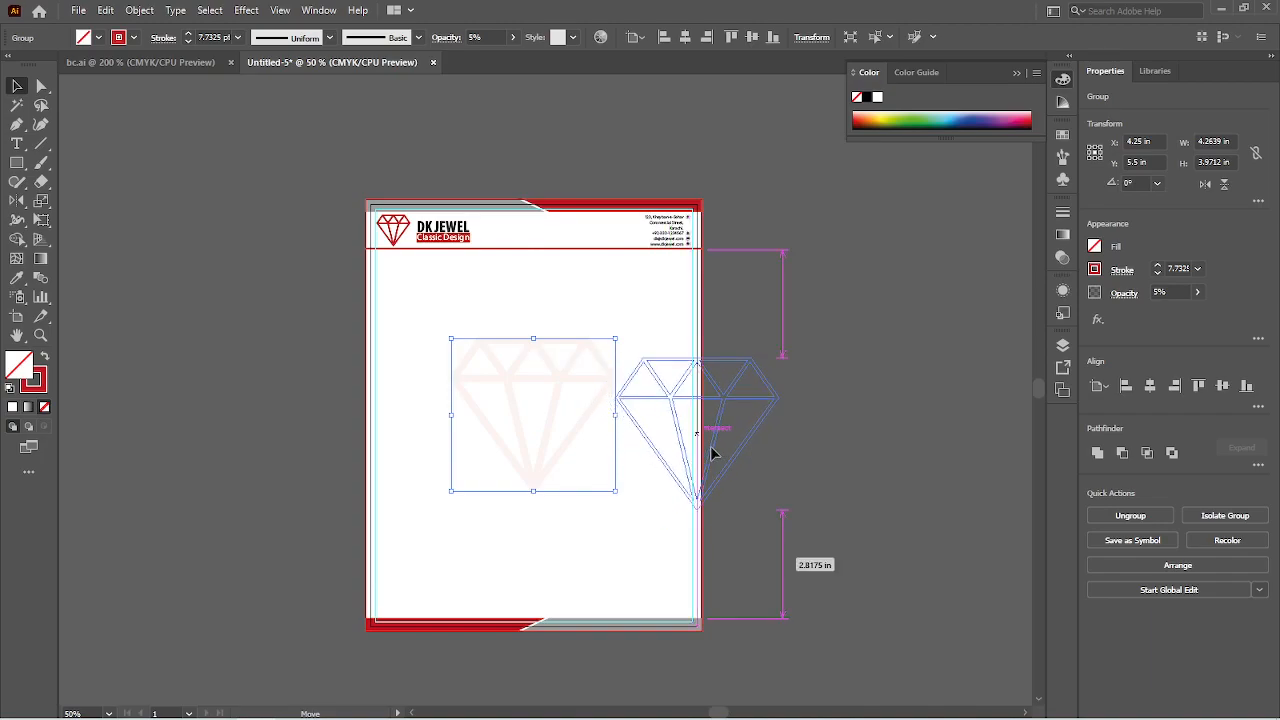
pyautogui.moveTo(712, 453); pyautogui.dragTo(713, 452)
pyautogui.click(813, 523)
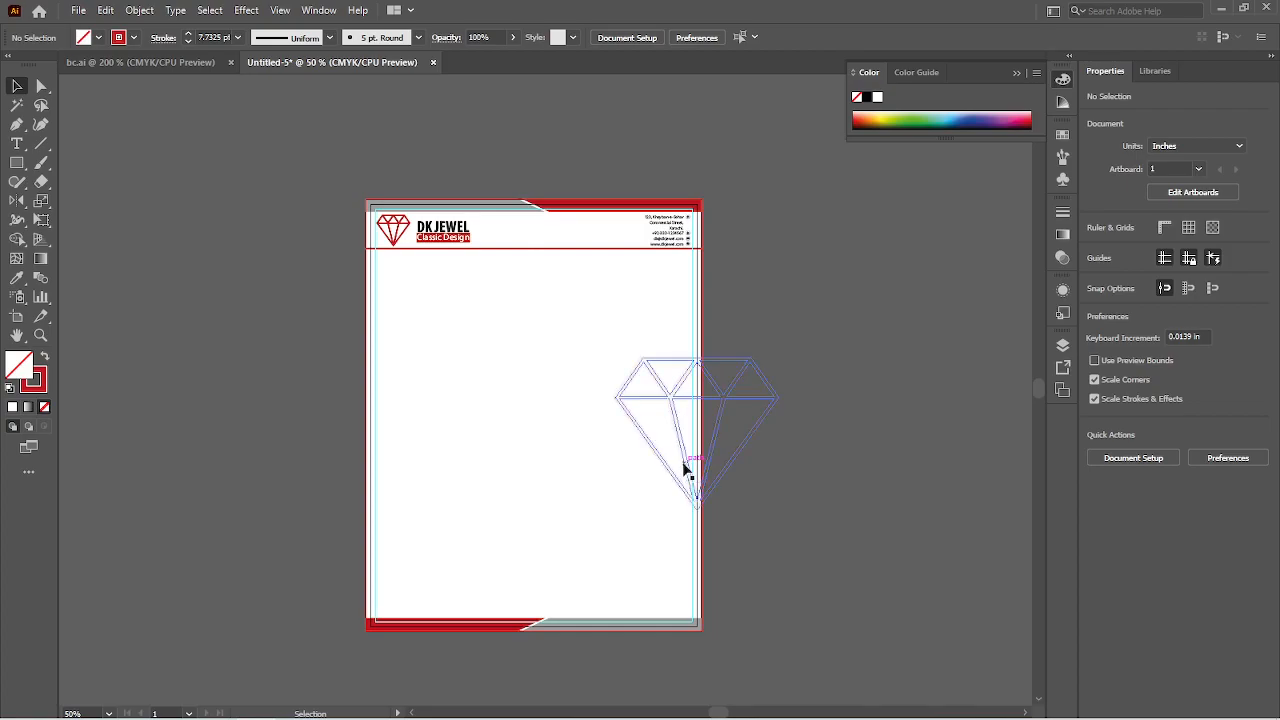
pyautogui.click(714, 457)
pyautogui.click(1150, 385)
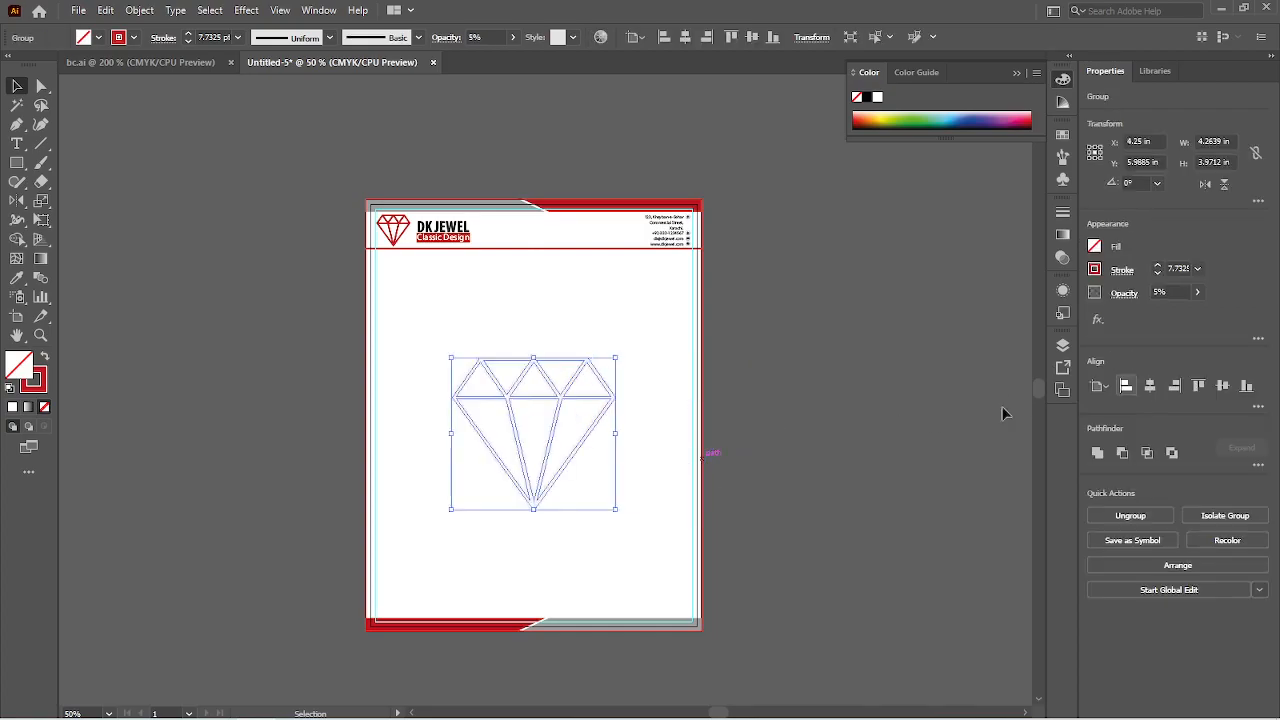
pyautogui.click(813, 402)
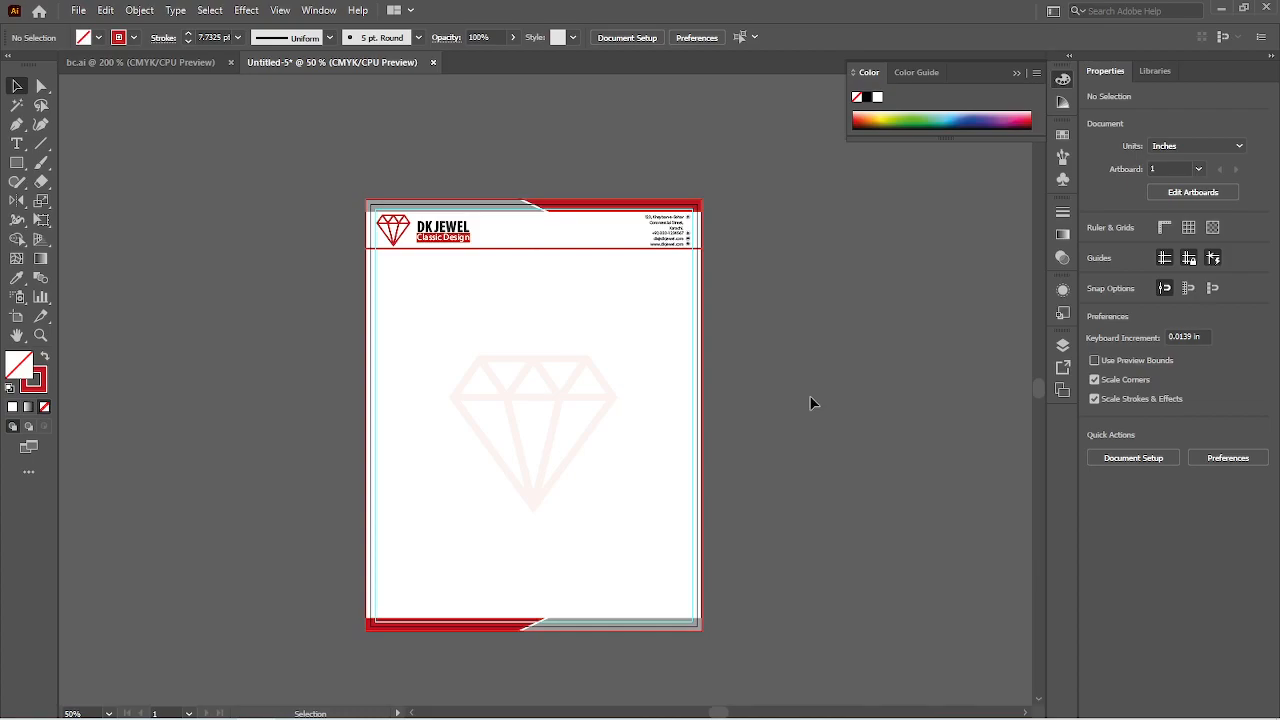
# Step: Hide the guides and create an 8.5 by 11 in rectangle centred on the artboard both ways
pyautogui.hotkey('ctrl', '0')
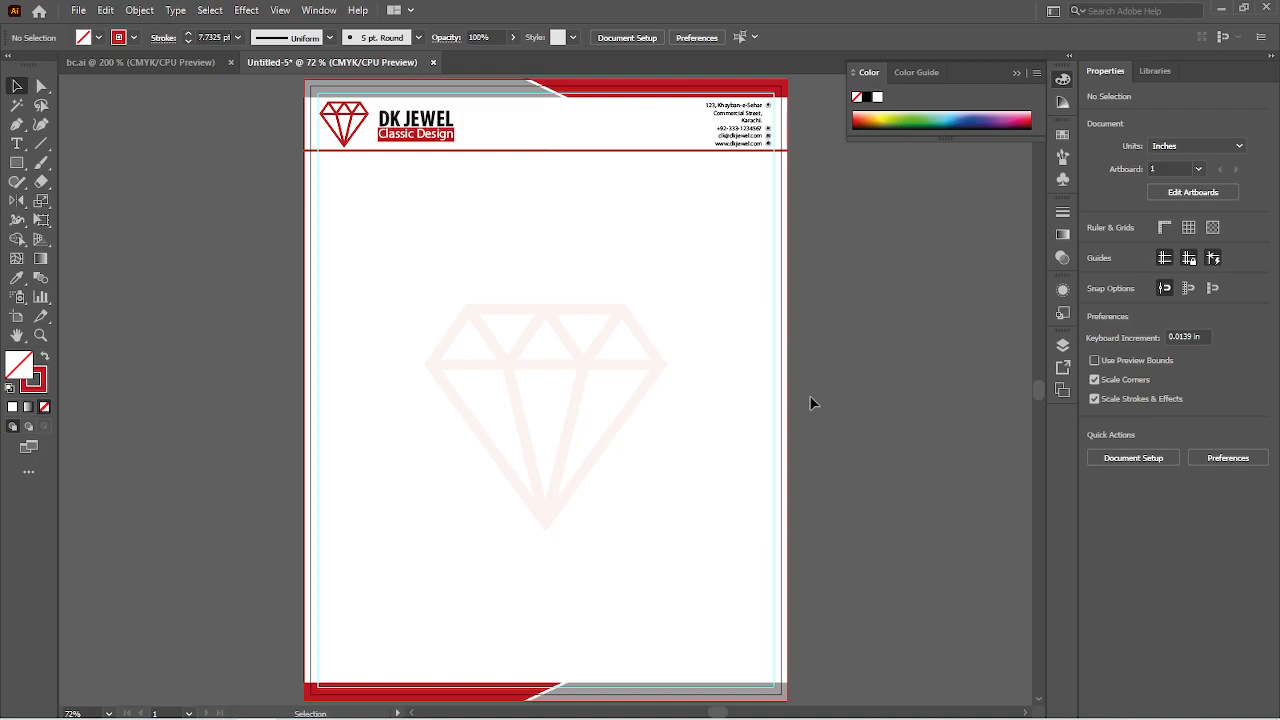
pyautogui.hotkey('ctrl', ';')
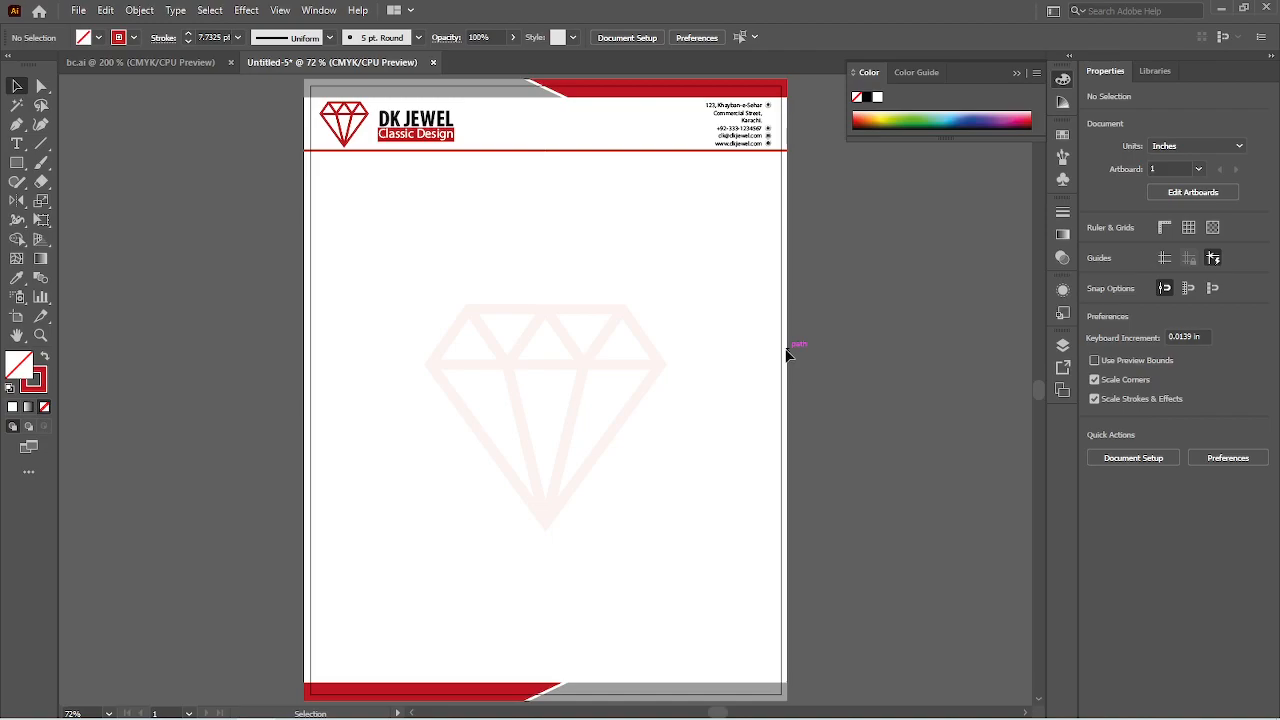
pyautogui.click(16, 162)
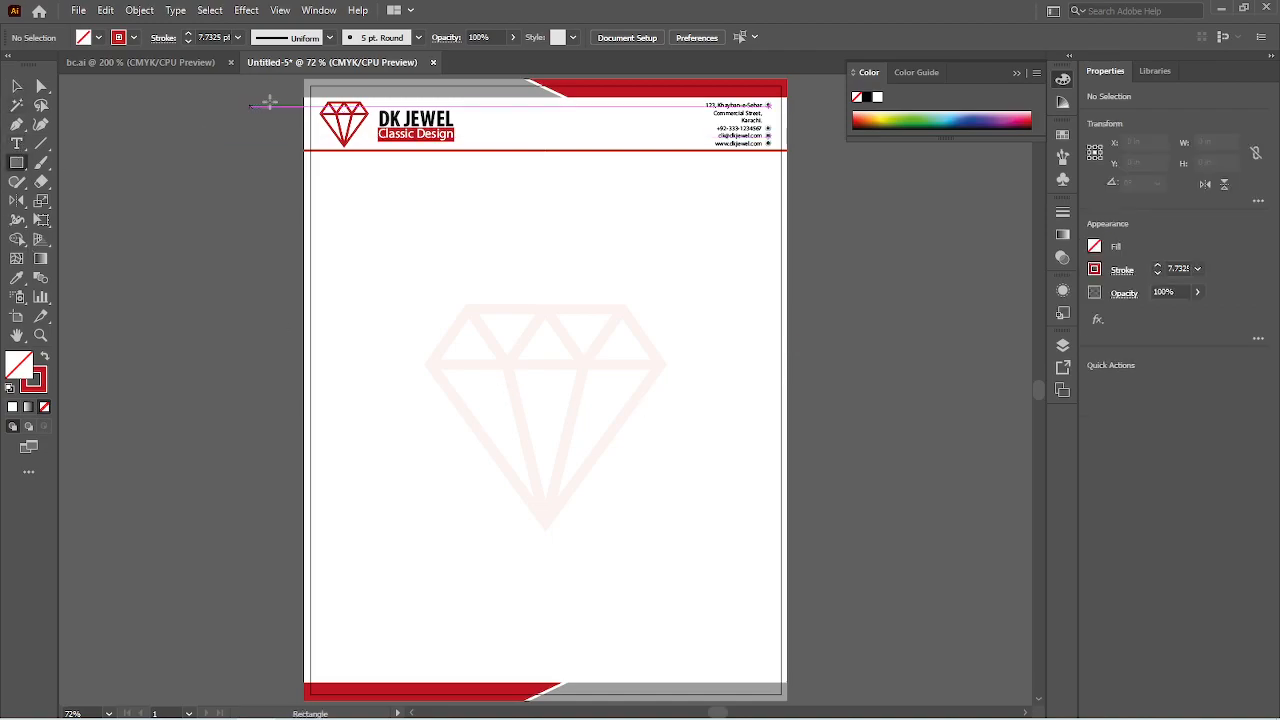
pyautogui.click(160, 169)
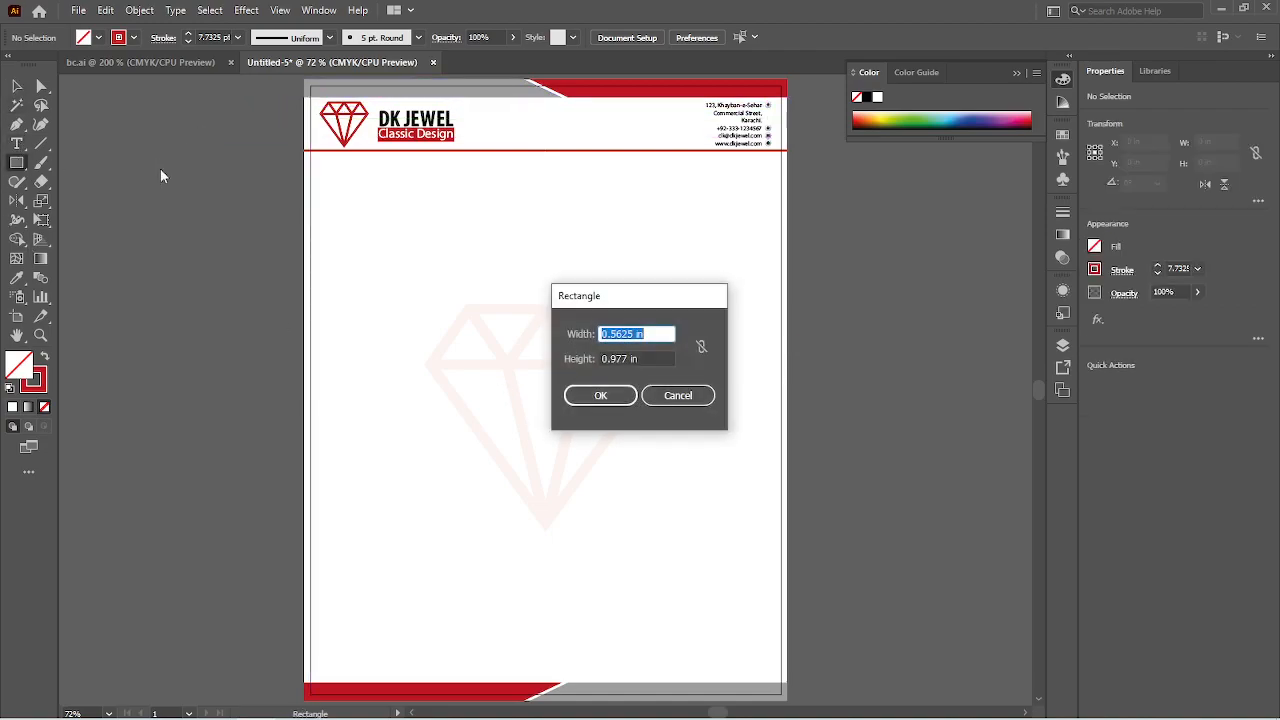
pyautogui.write('8.5')
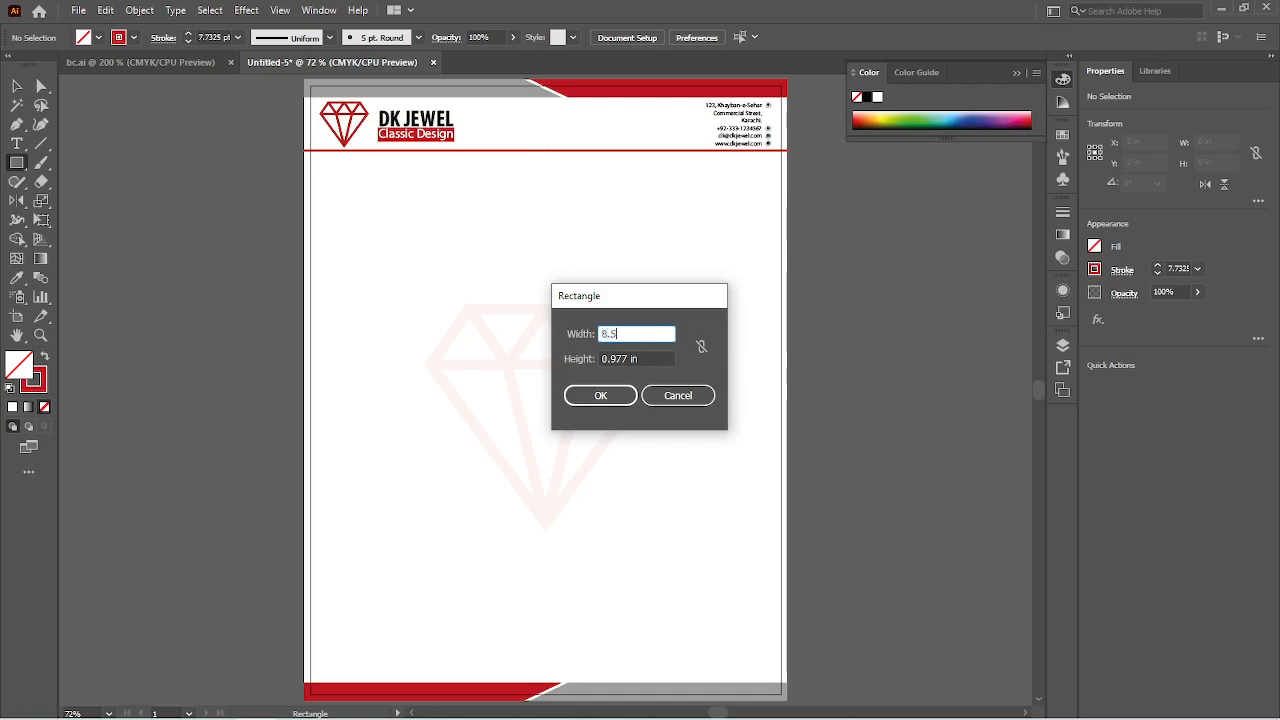
pyautogui.press('Tab')
pyautogui.write('11')
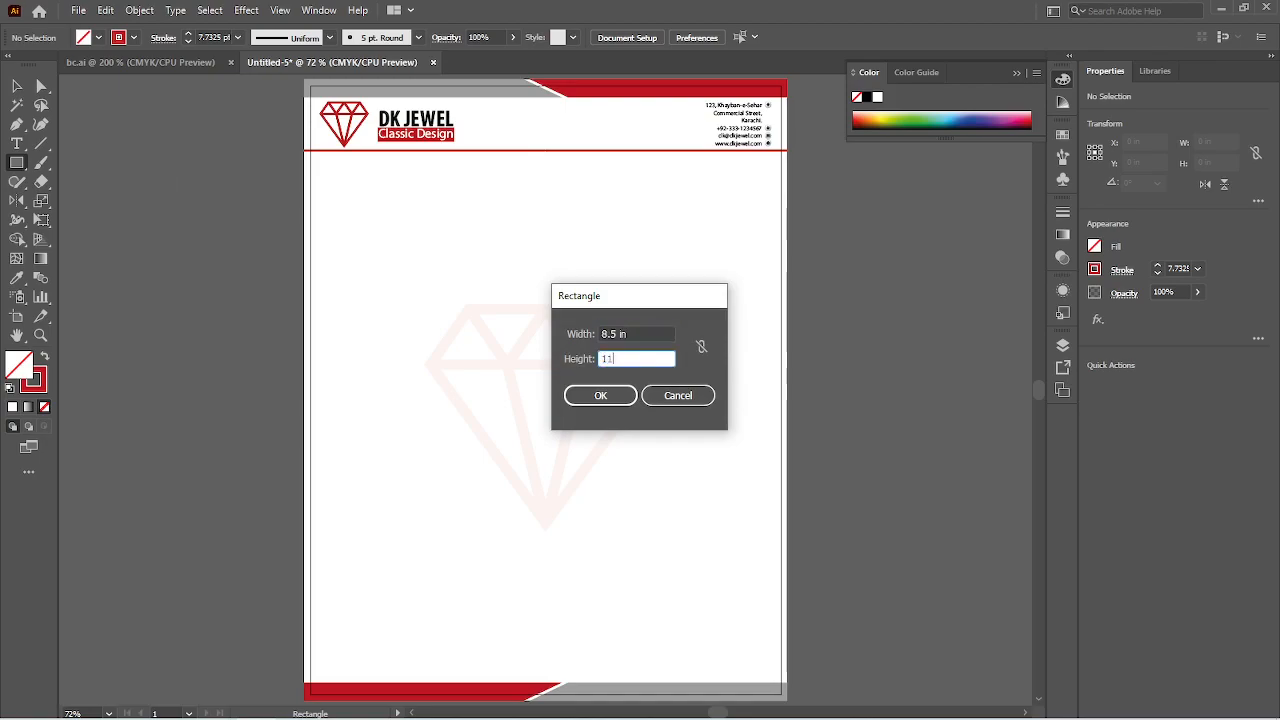
pyautogui.press('Return')
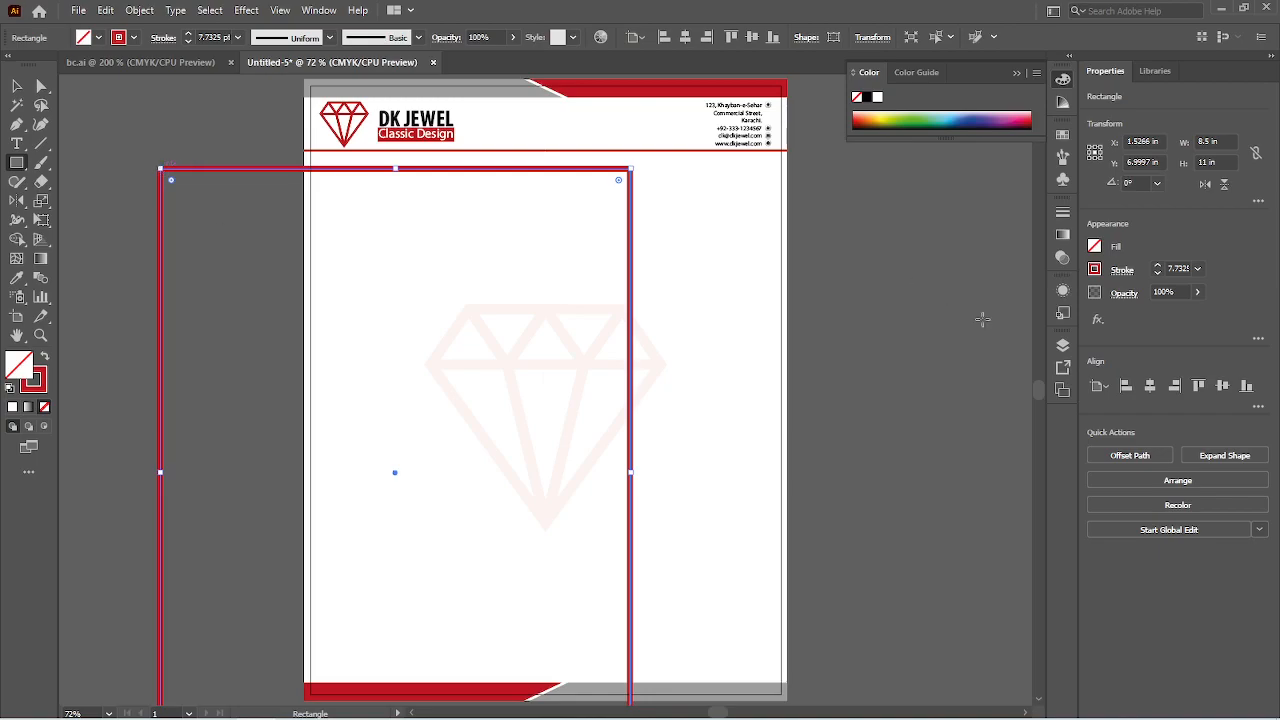
pyautogui.click(1149, 386)
pyautogui.click(1222, 386)
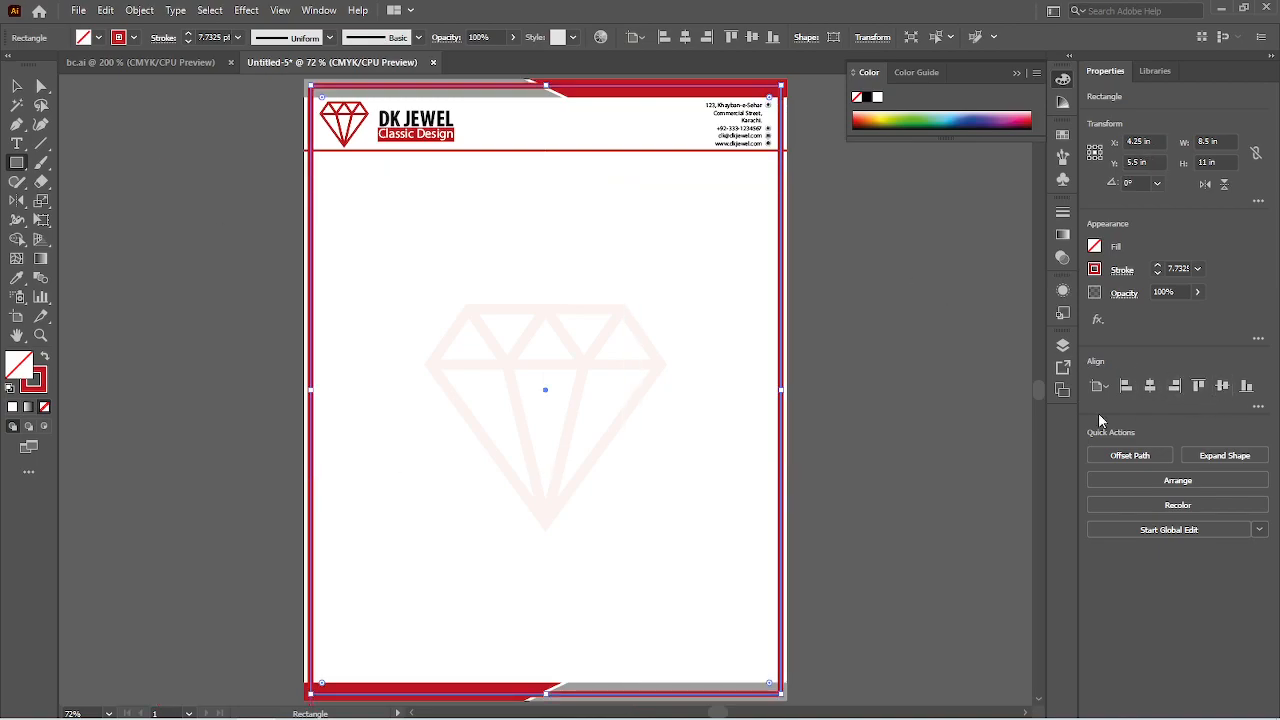
# Step: Swap the page-size rectangle's fill and stroke so it has no stroke, and create trim marks around it
pyautogui.click(43, 357)
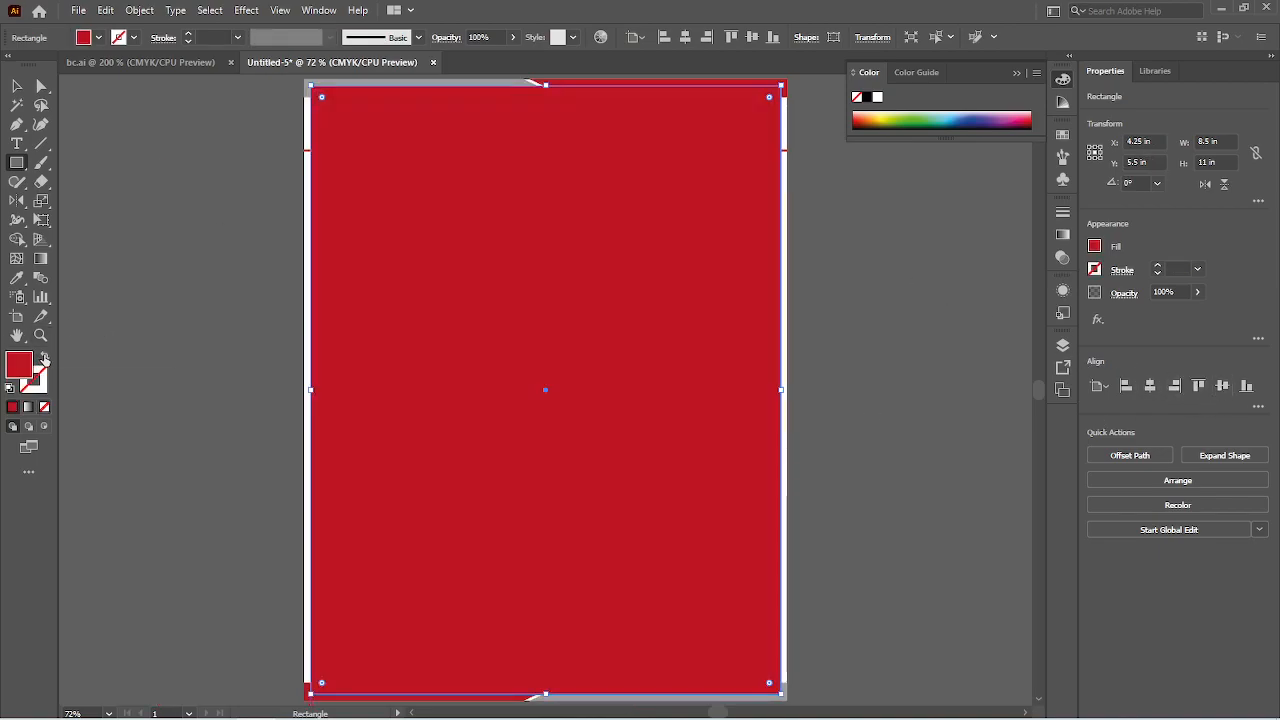
pyautogui.click(139, 10)
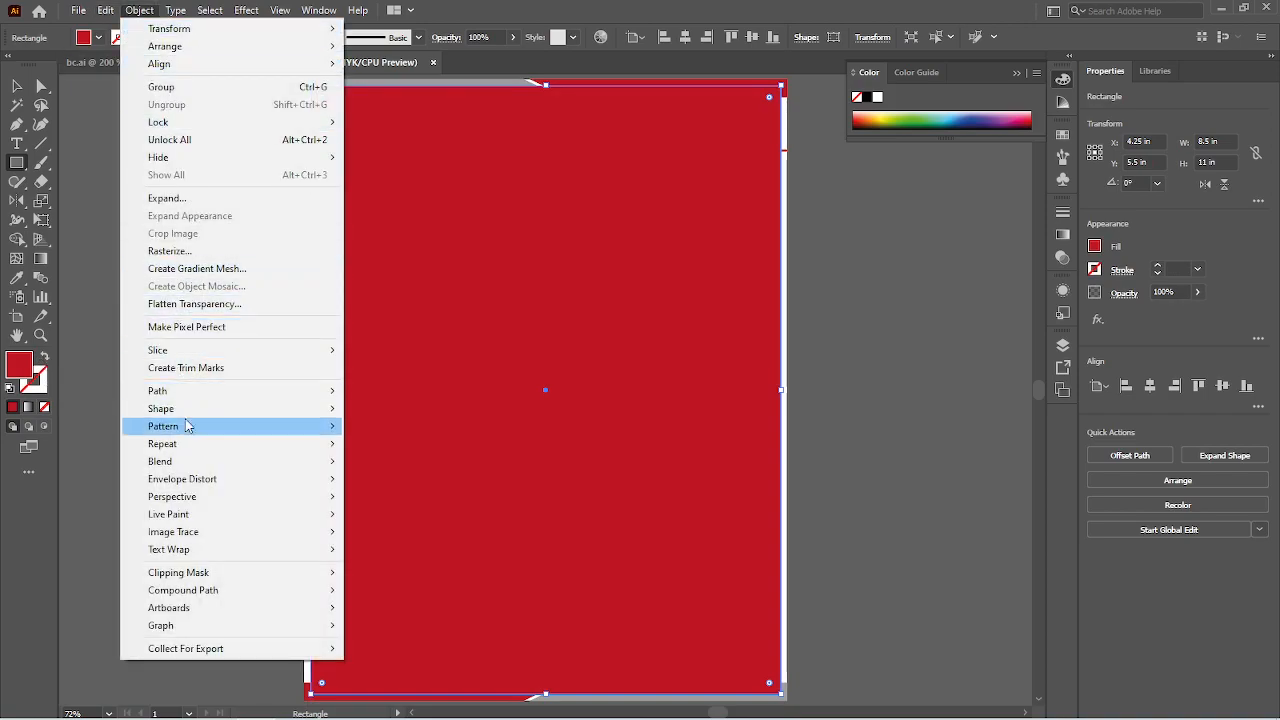
pyautogui.click(185, 368)
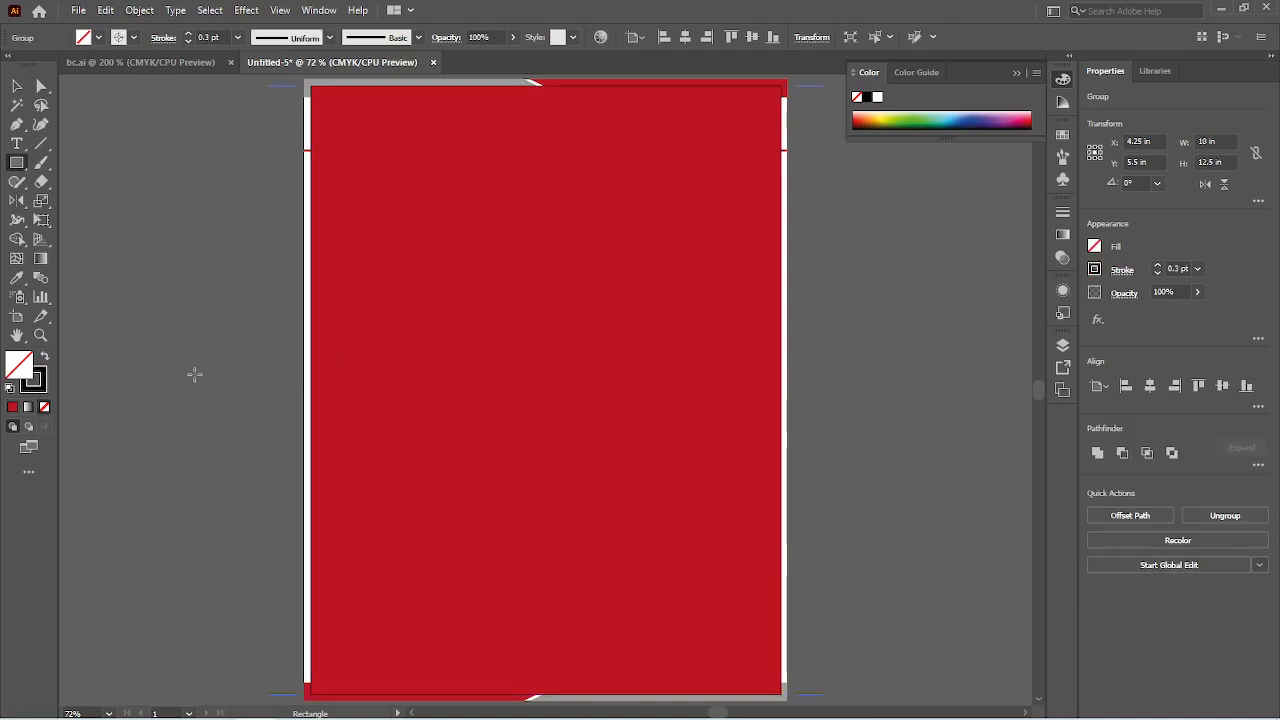
# Step: Delete the red page-size rectangle and keep its trim marks
pyautogui.press('v')
pyautogui.click(527, 370)
pyautogui.hotkey('ctrl', 'z')
pyautogui.hotkey('ctrl', 'z')
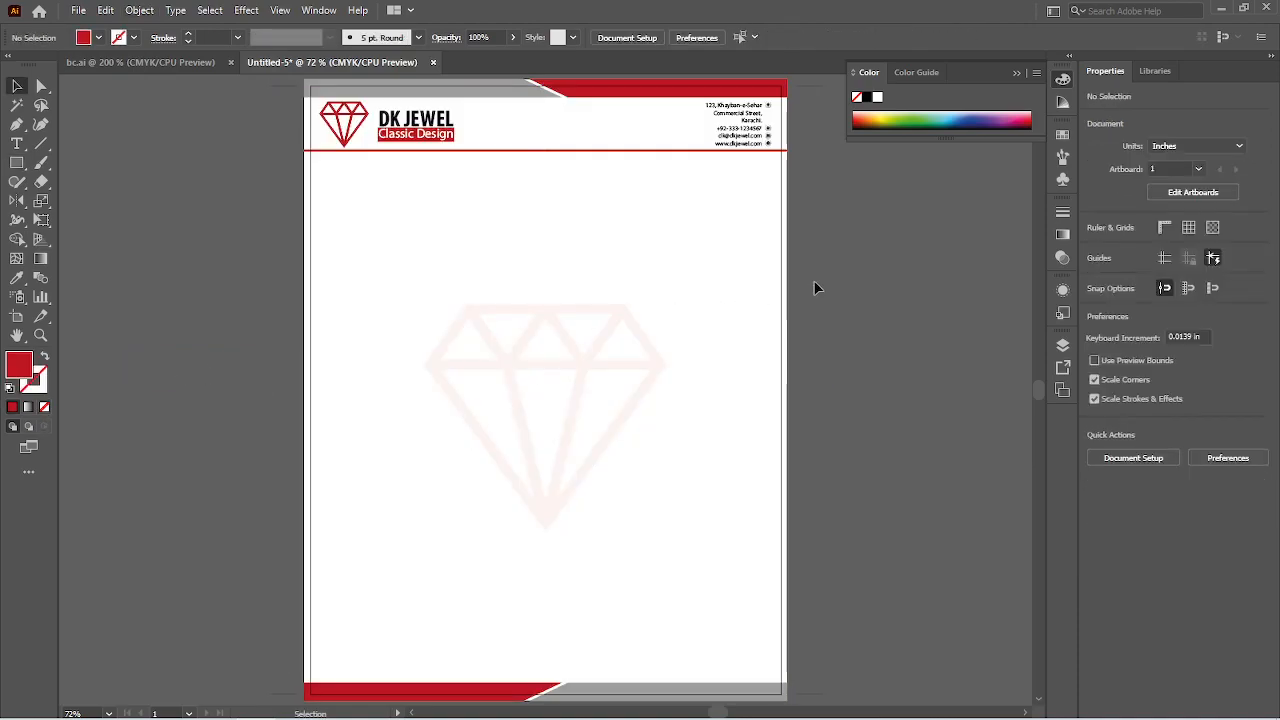
# Step: Ungroup the header's contact details and convert their text to outlines
pyautogui.hotkey('ctrl', '-')
pyautogui.moveTo(832, 232); pyautogui.dragTo(805, 299)
pyautogui.scroll(2, 728, 272)
pyautogui.moveTo(637, 236); pyautogui.dragTo(614, 370)
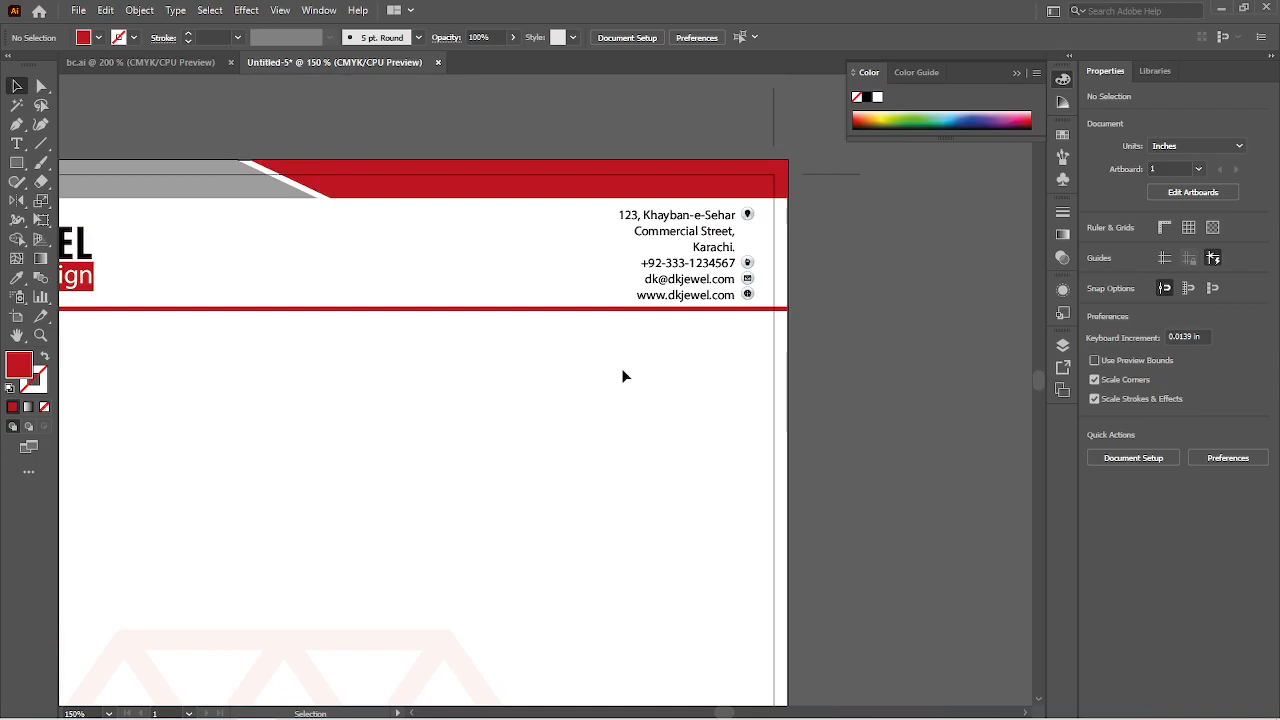
pyautogui.click(684, 301)
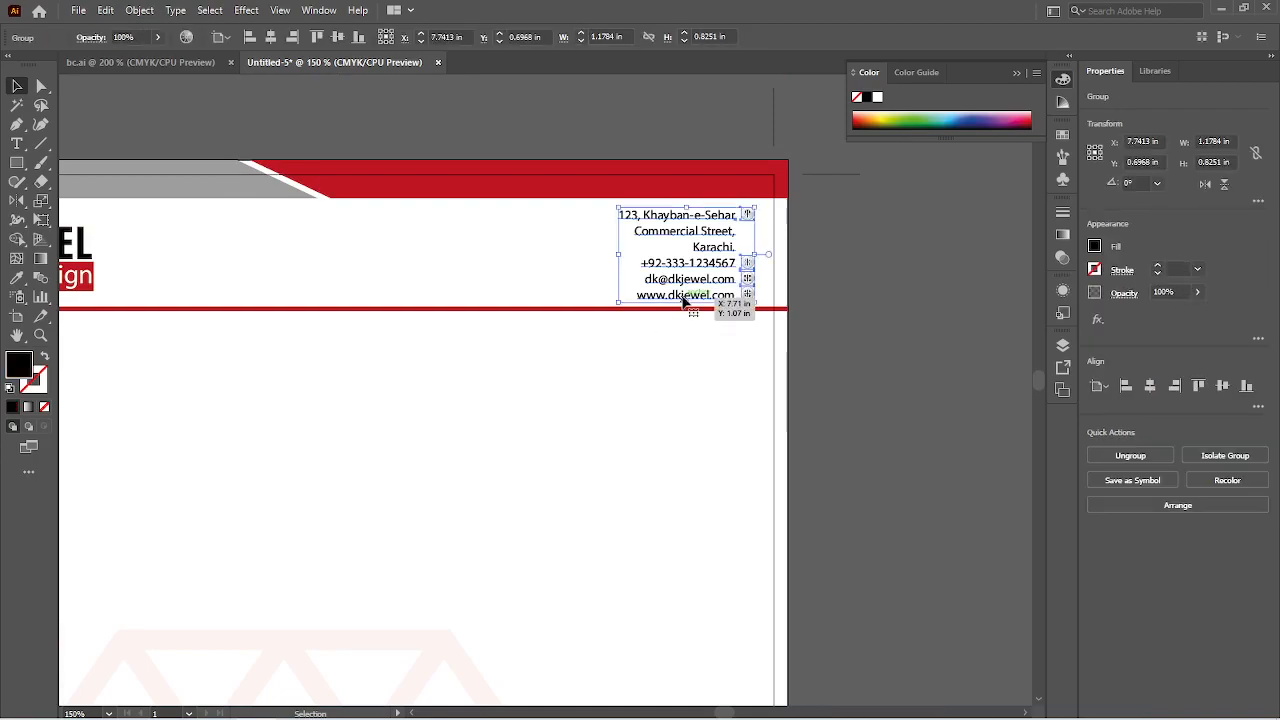
pyautogui.moveTo(349, 397); pyautogui.dragTo(626, 410)
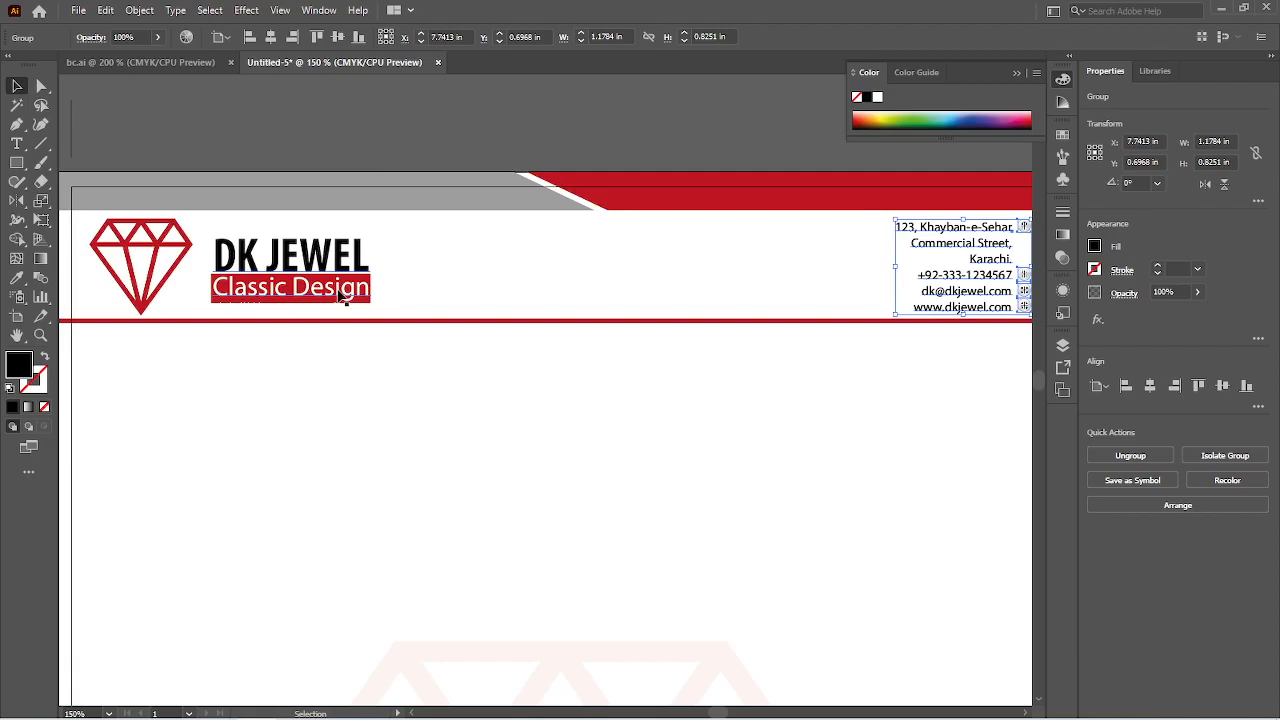
pyautogui.rightClick(938, 297)
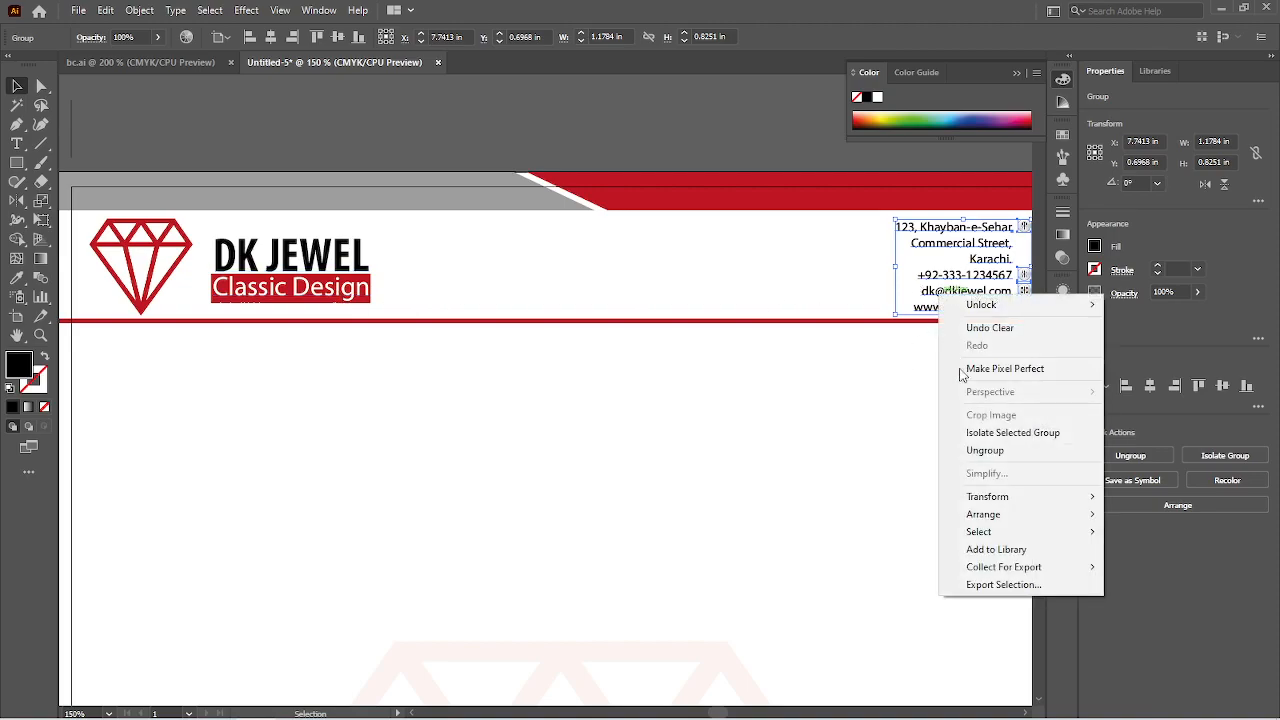
pyautogui.click(985, 450)
pyautogui.click(930, 292)
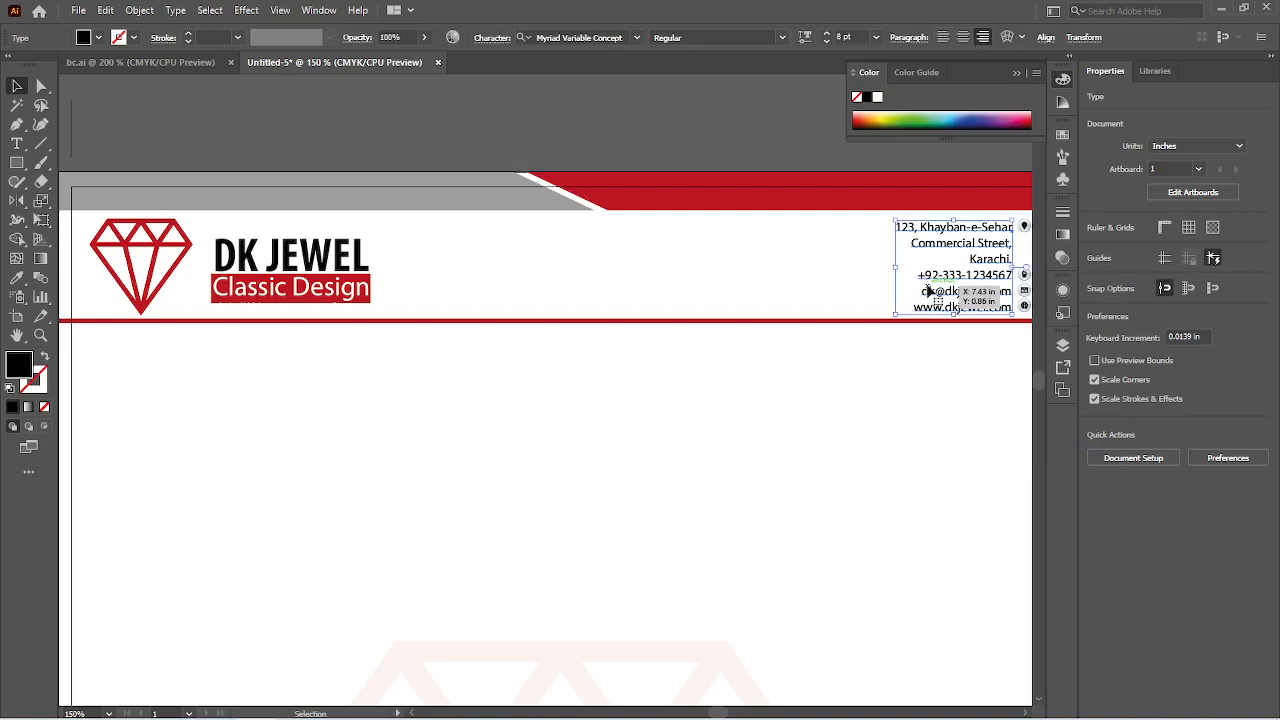
pyautogui.rightClick(929, 289)
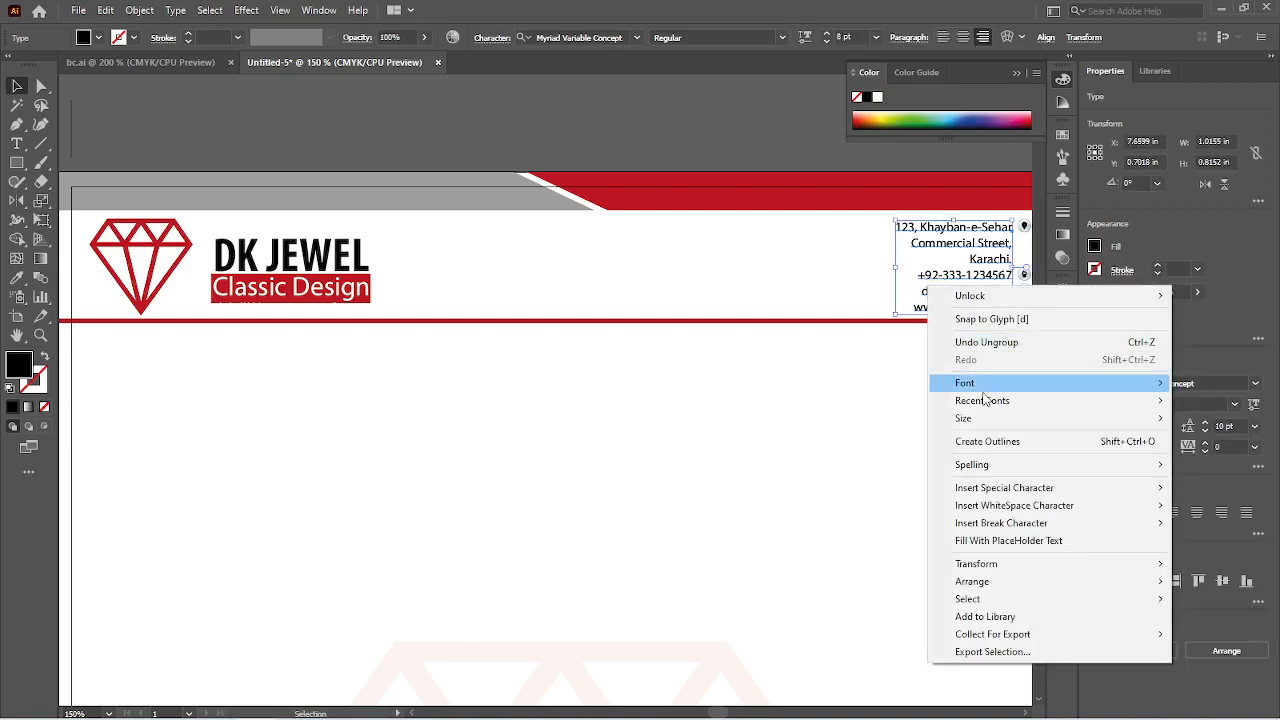
pyautogui.click(987, 441)
pyautogui.click(836, 384)
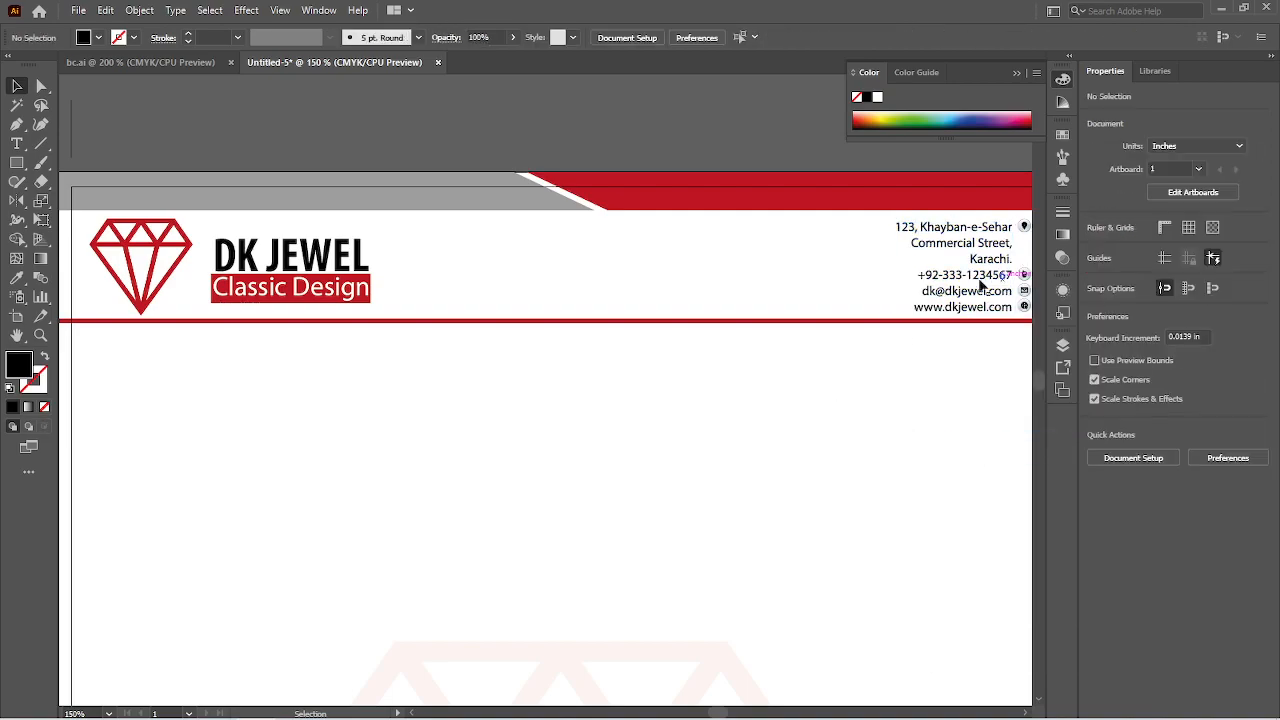
# Step: Ungroup the header logo and the nested group holding its company name and tagline
pyautogui.click(336, 289)
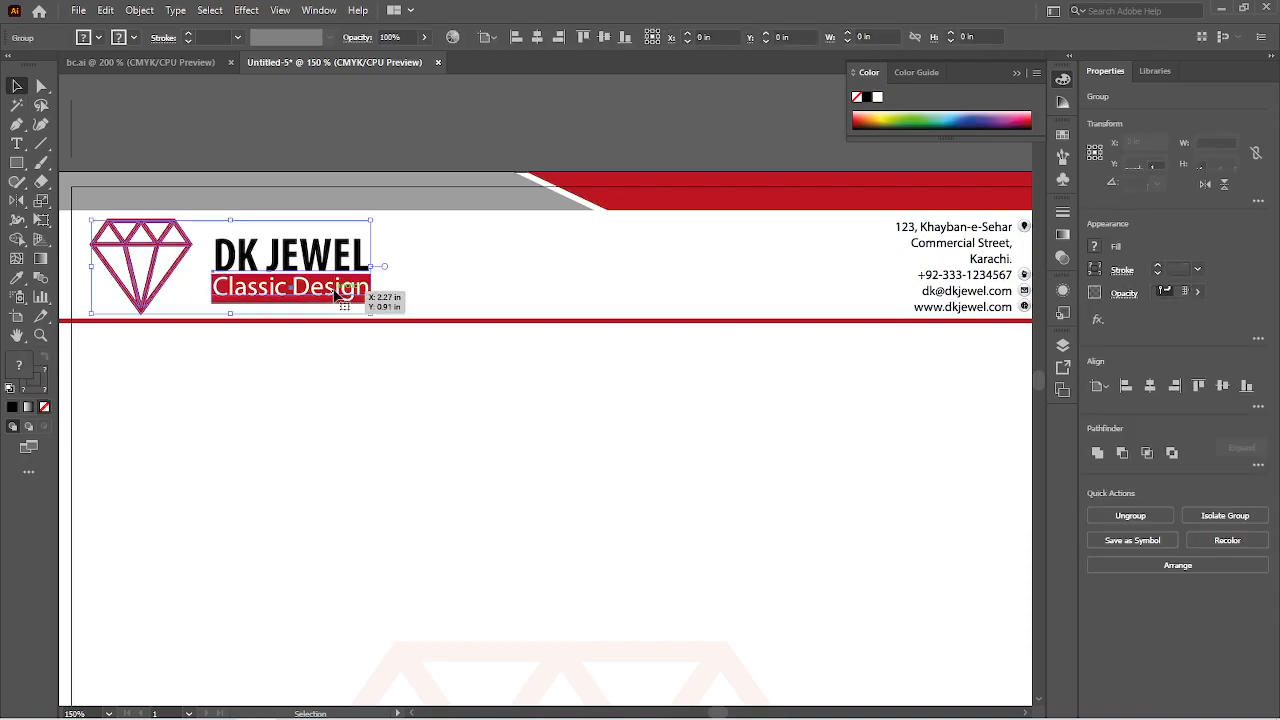
pyautogui.rightClick(335, 290)
pyautogui.click(390, 446)
pyautogui.click(349, 428)
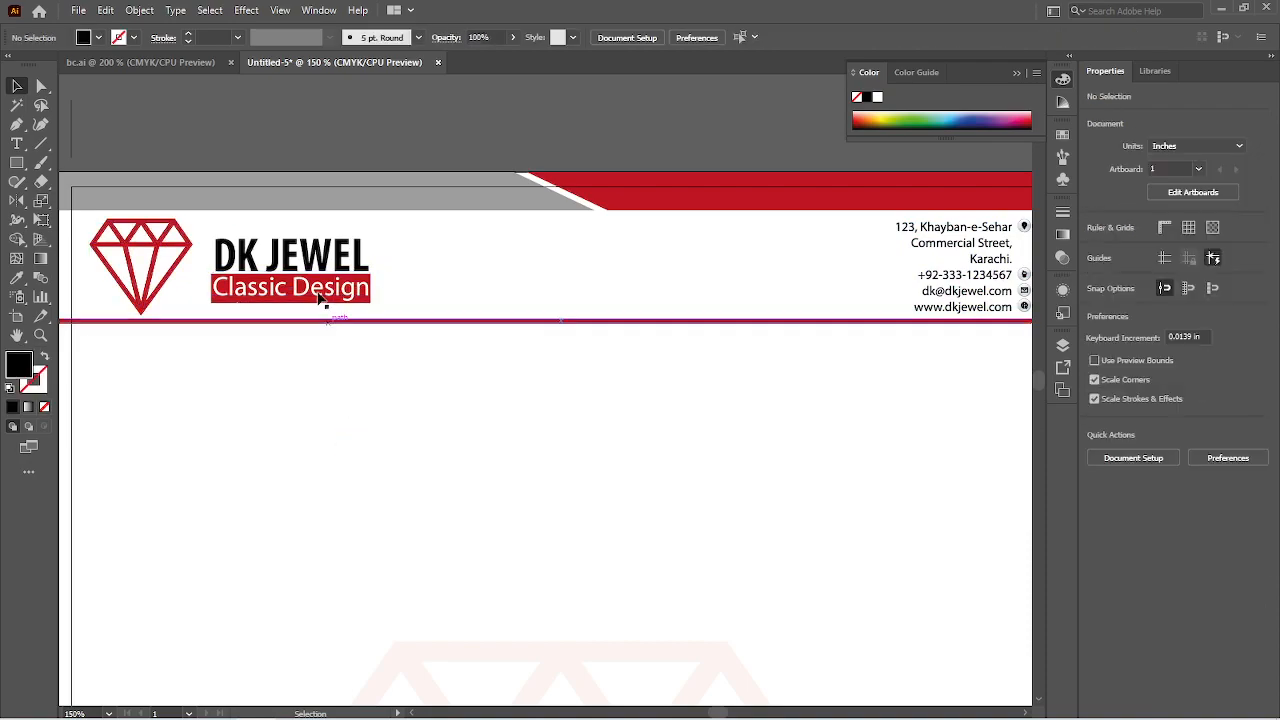
pyautogui.click(322, 300)
pyautogui.rightClick(319, 294)
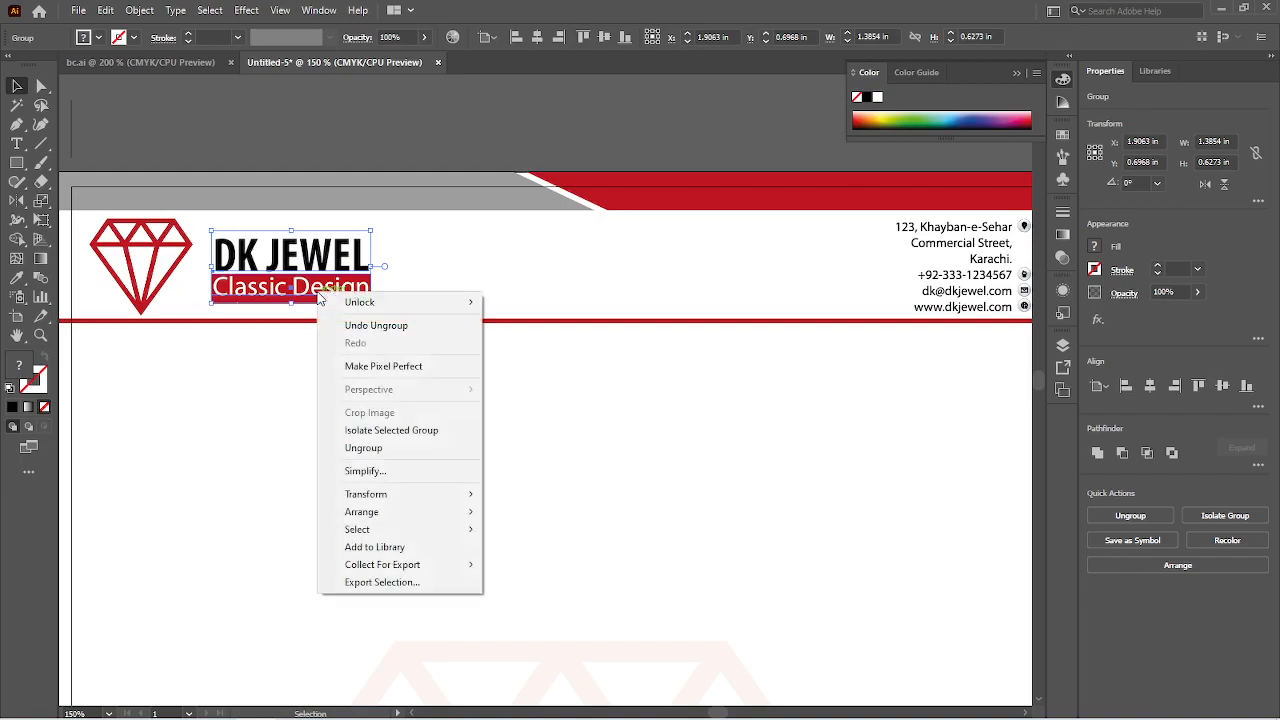
pyautogui.click(365, 445)
pyautogui.click(309, 310)
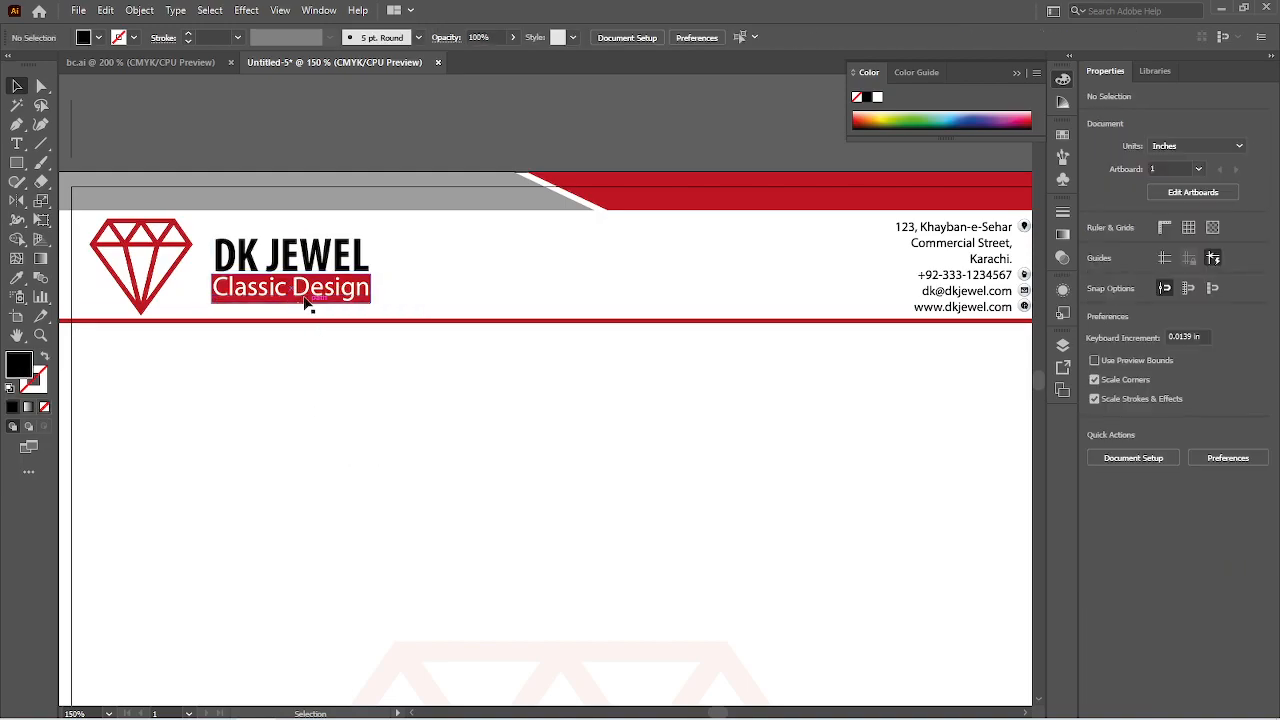
# Step: Convert the logo's company name and tagline text to outlines
pyautogui.click(307, 302)
pyautogui.rightClick(304, 297)
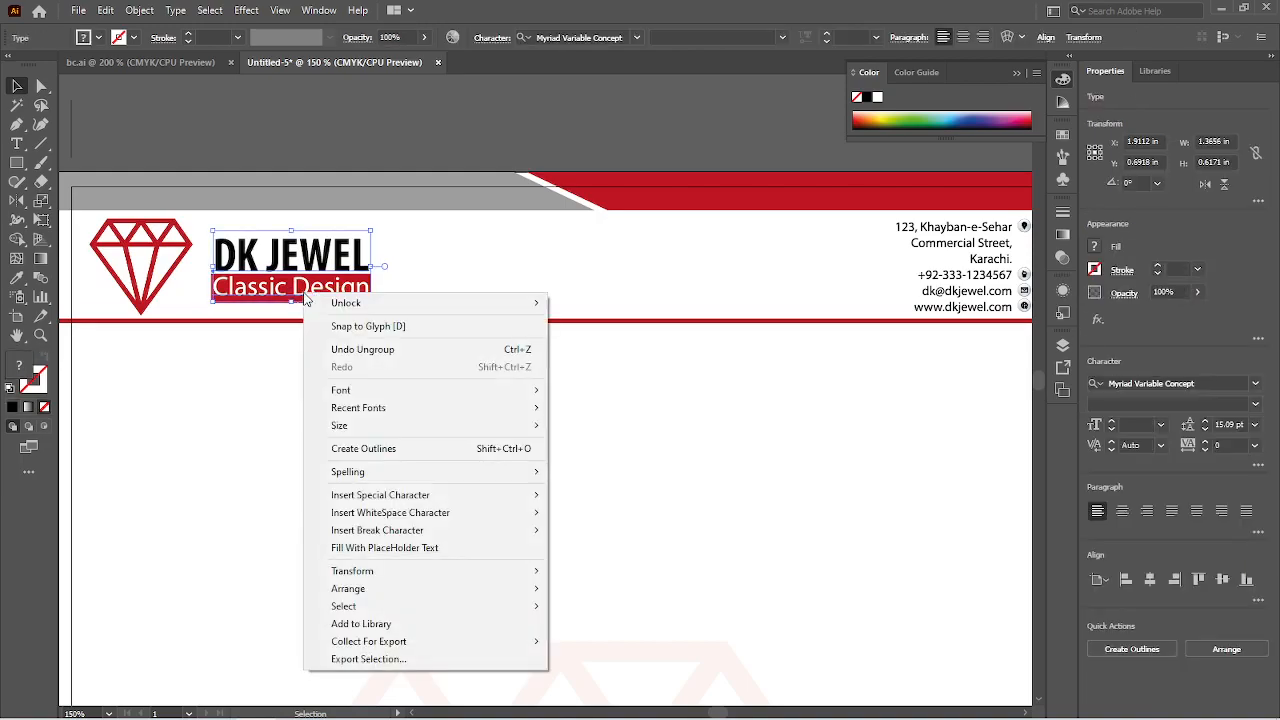
pyautogui.click(369, 448)
pyautogui.click(378, 411)
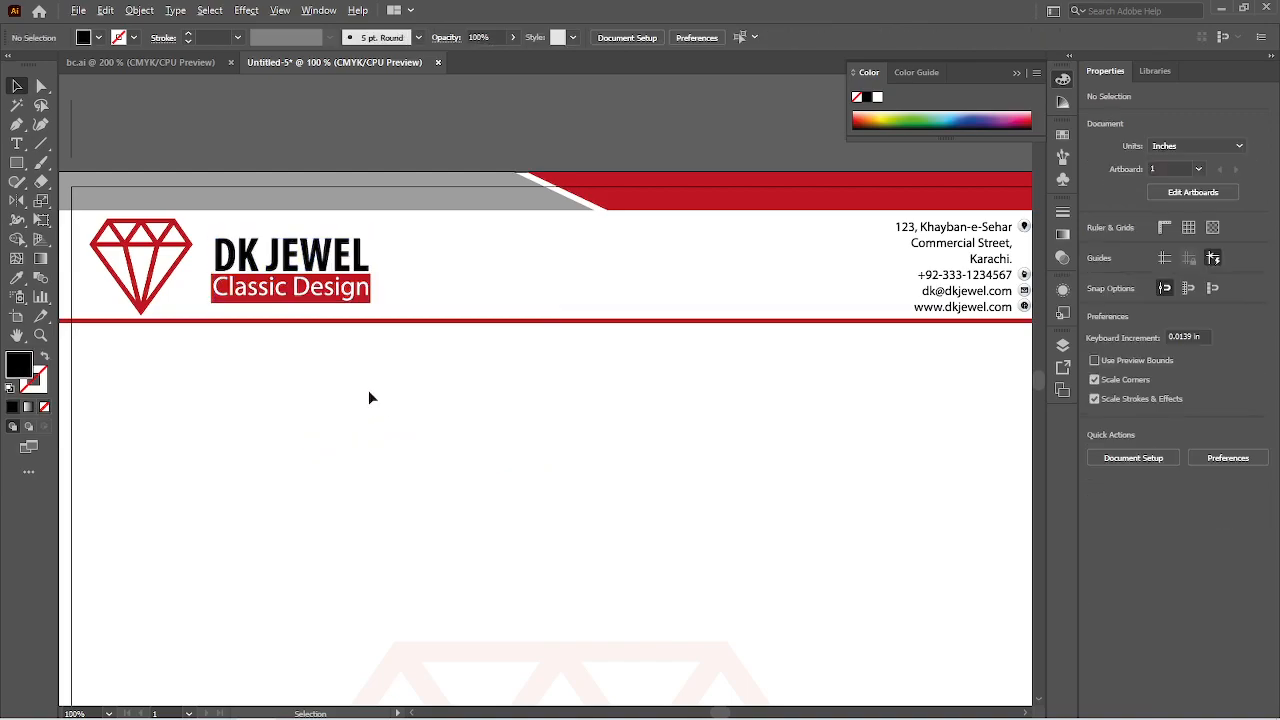
pyautogui.scroll(-1, 368, 398)
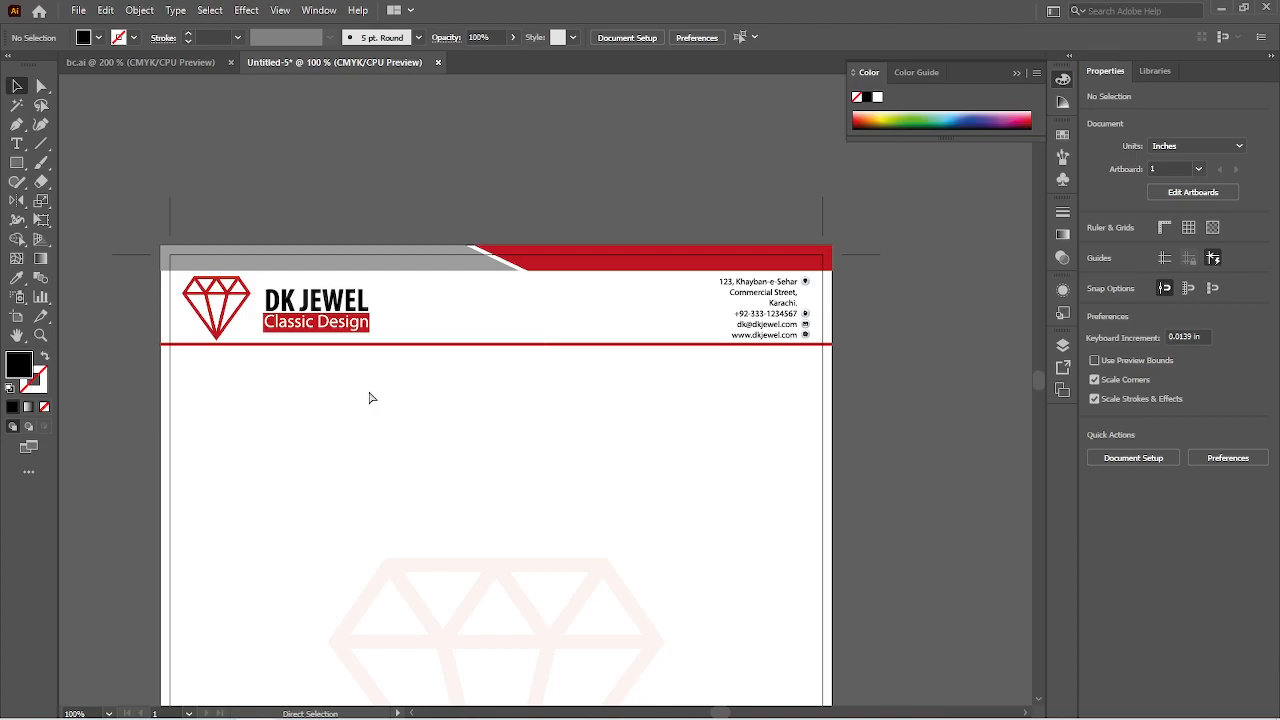
pyautogui.hotkey('ctrl', '0')
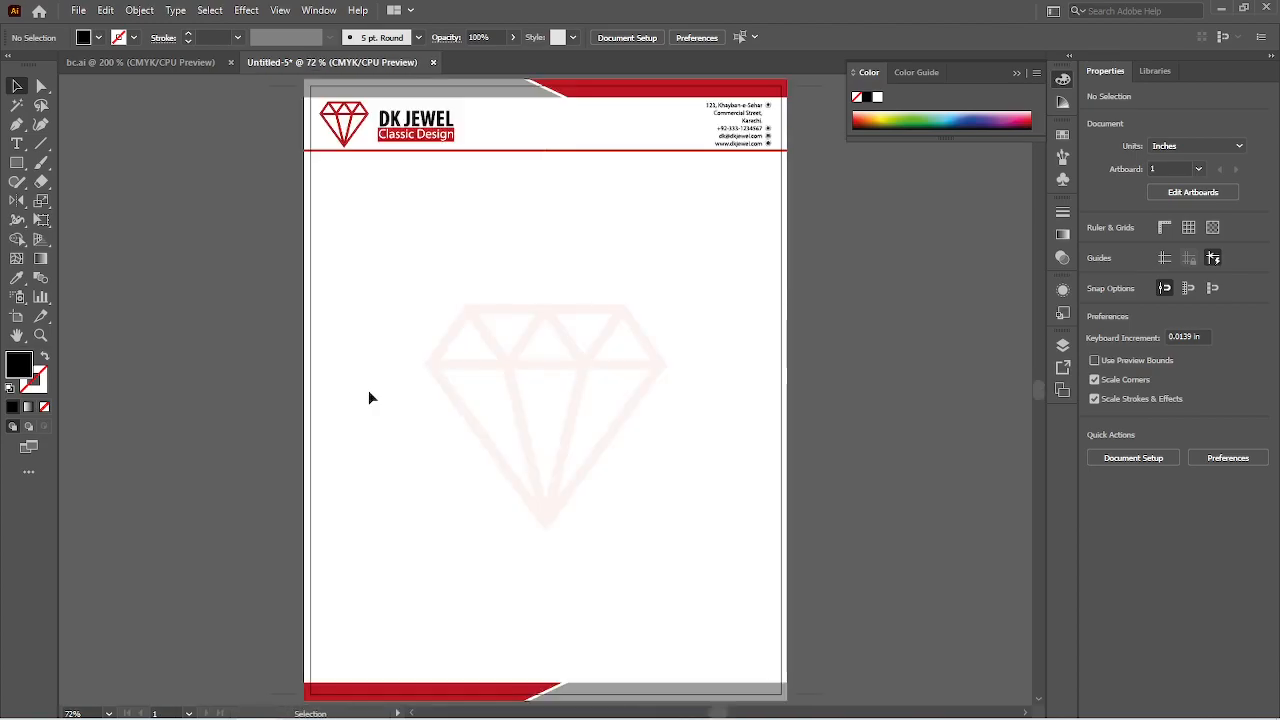